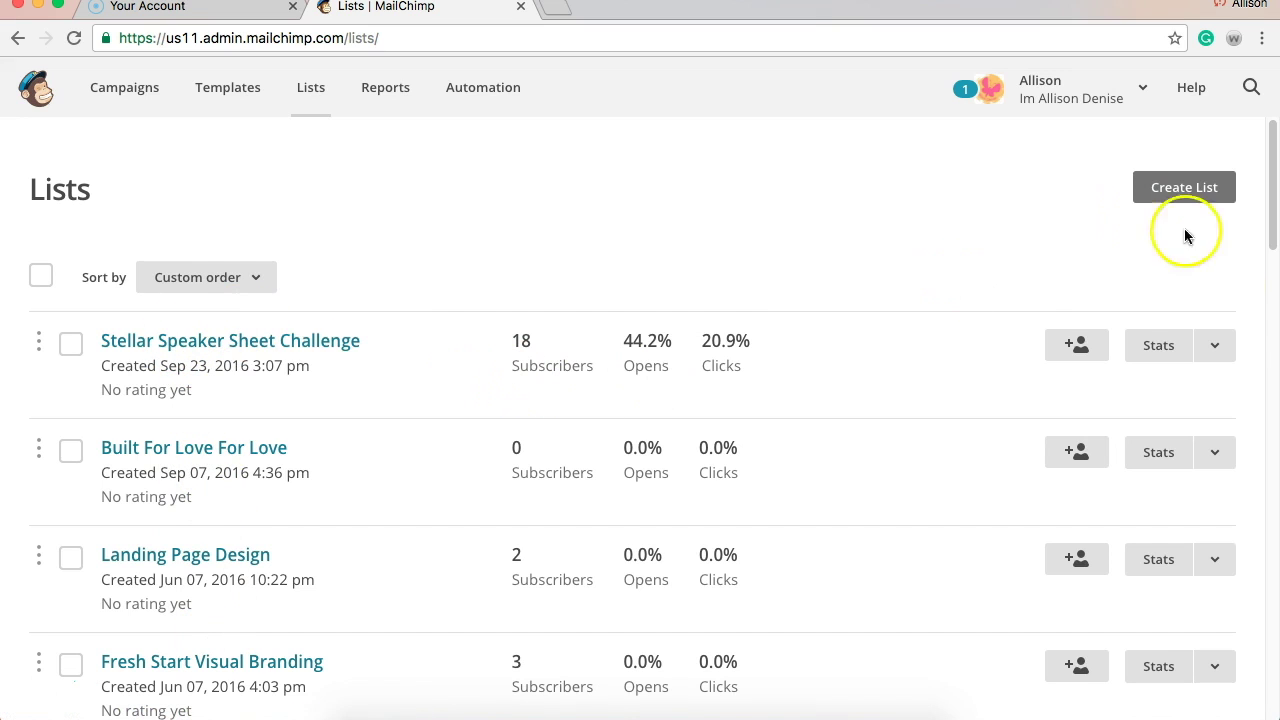
# Start creating a new subscriber list, choosing a separate list instead of groups within an existing one.
pyautogui.click(1215, 346)
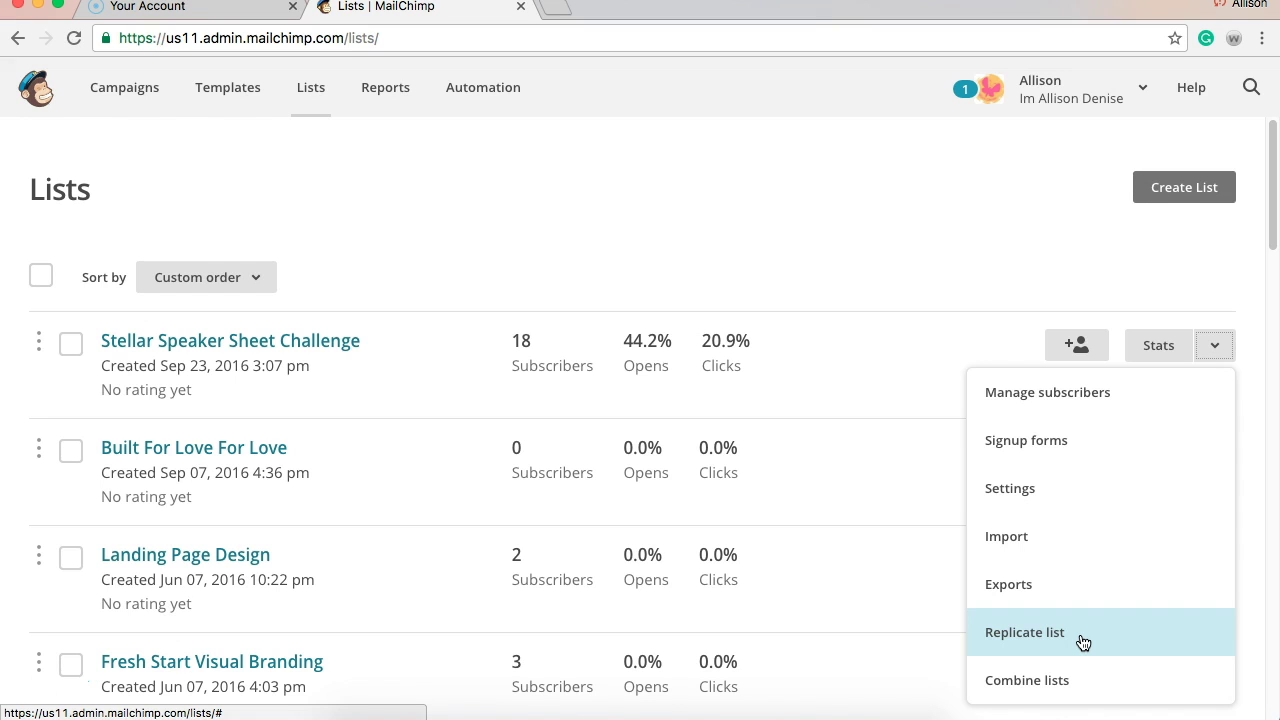
pyautogui.click(1174, 277)
pyautogui.click(1186, 190)
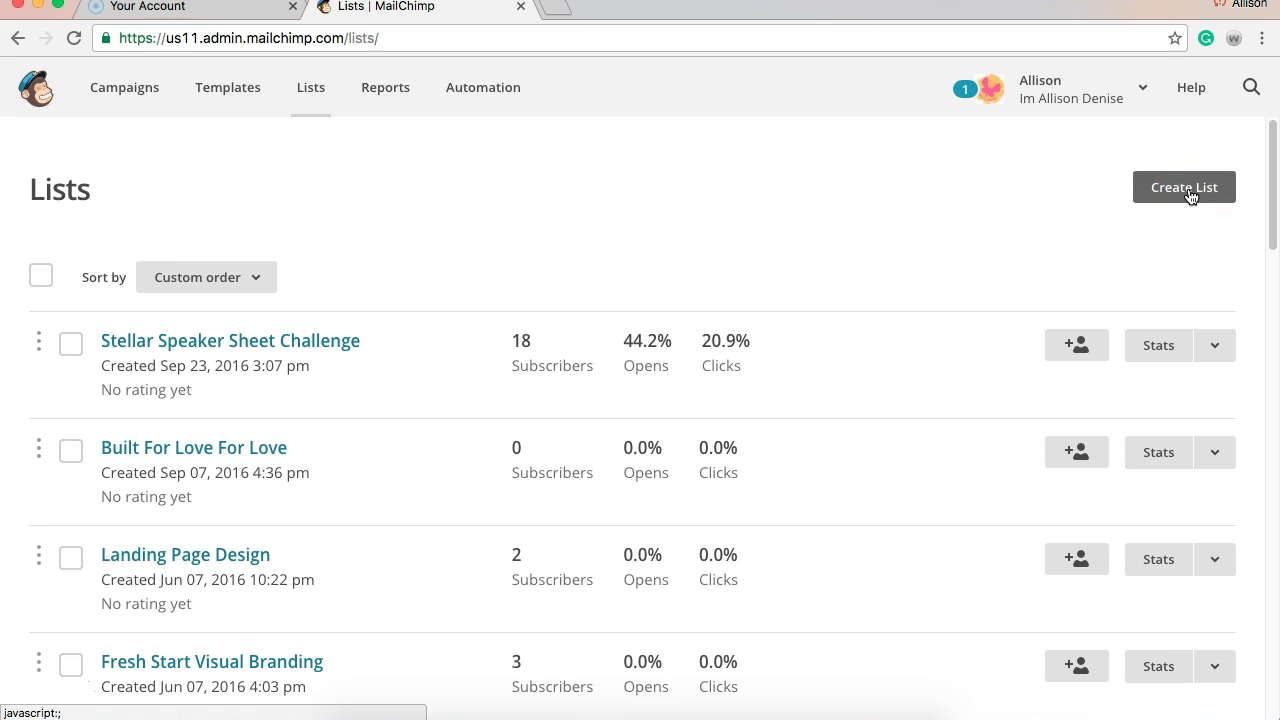
pyautogui.click(1188, 192)
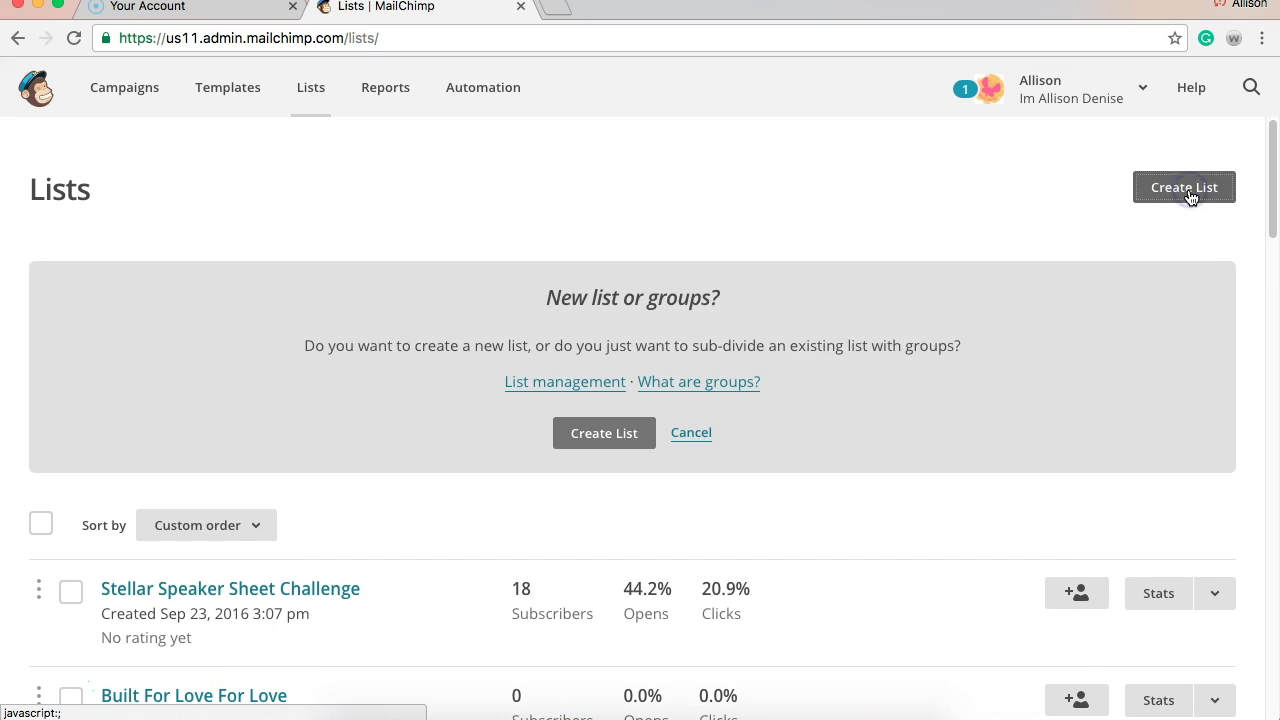
pyautogui.click(608, 438)
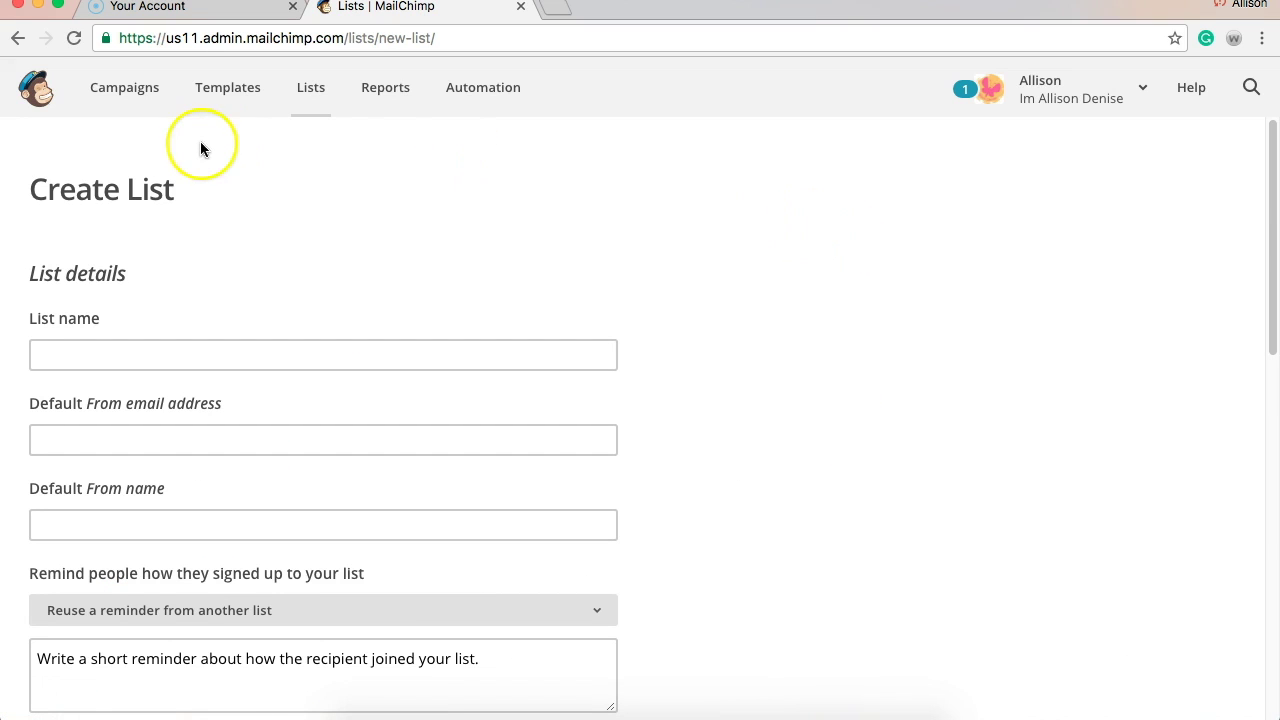
# Name the new list "Failure to Launch Tutorial".
pyautogui.click(90, 354)
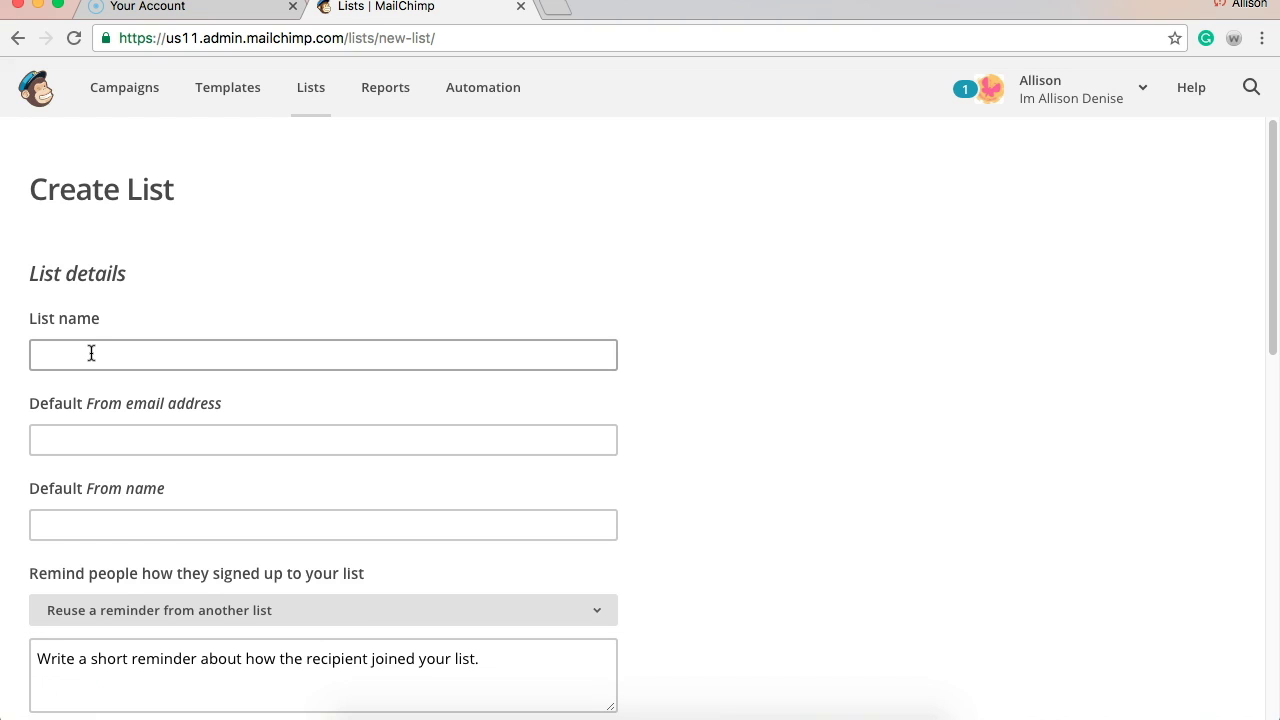
pyautogui.click(91, 353)
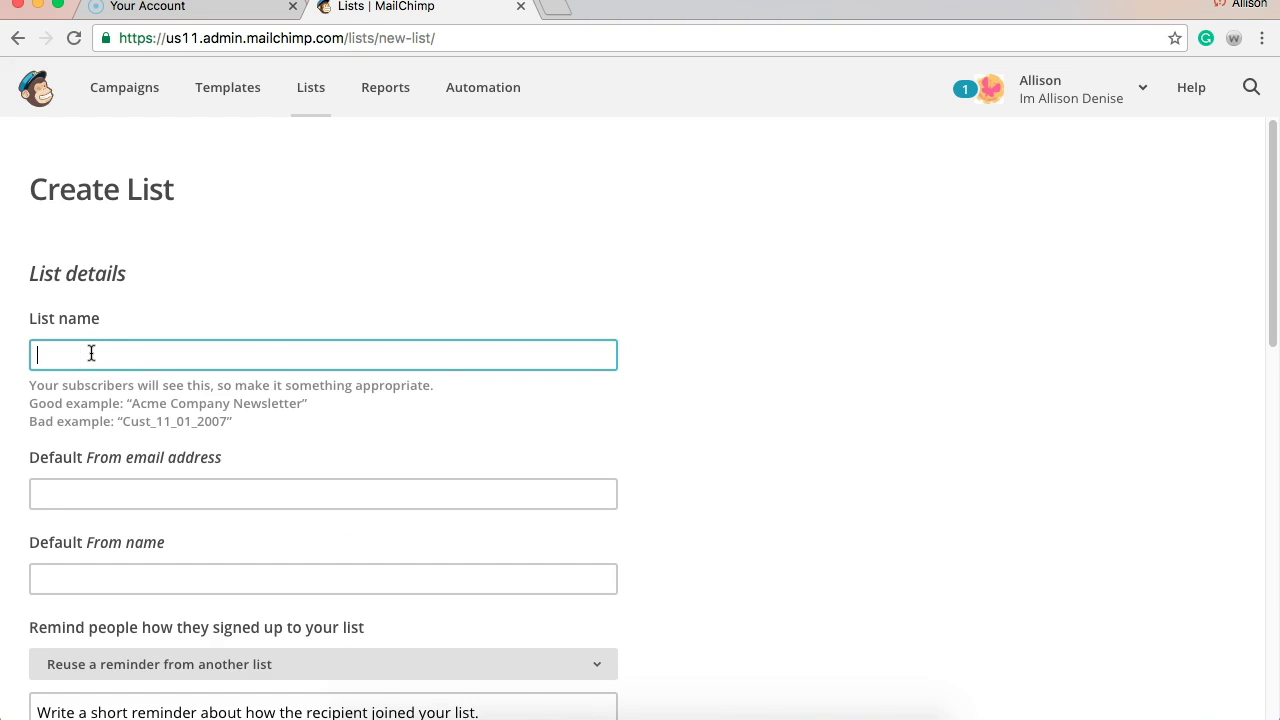
pyautogui.write('Failure to Launch Tutorial')
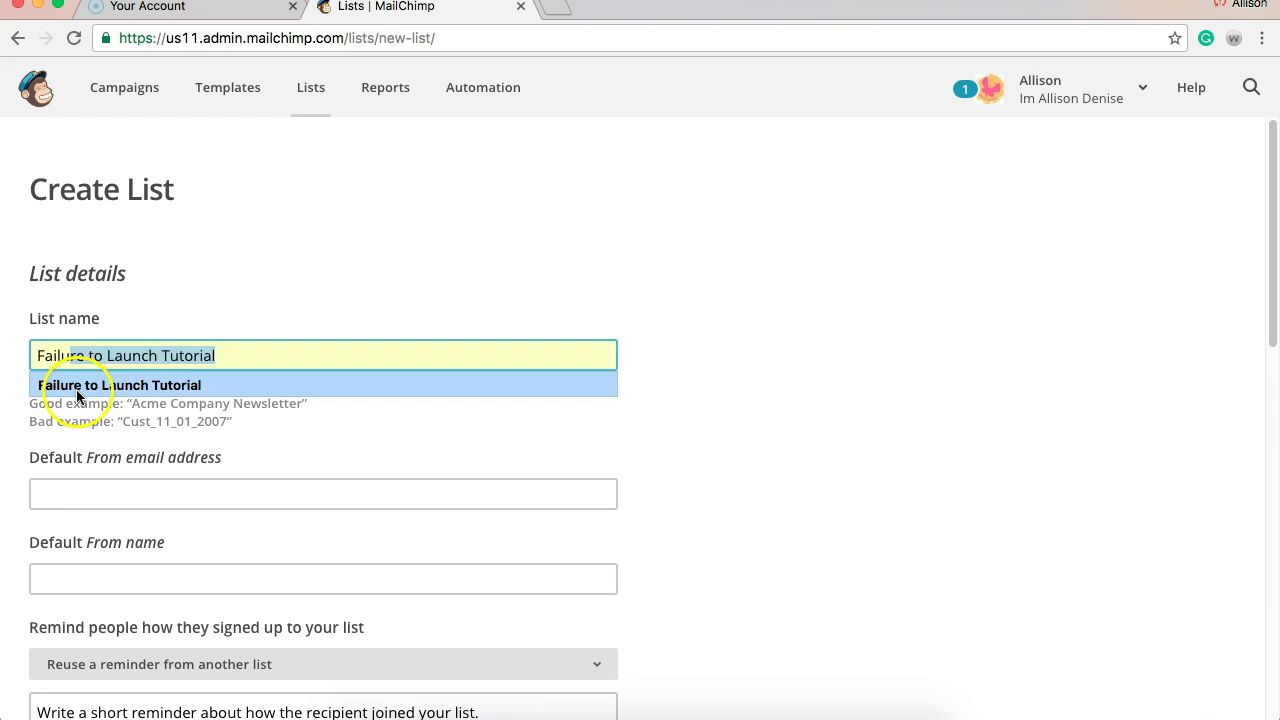
pyautogui.click(155, 385)
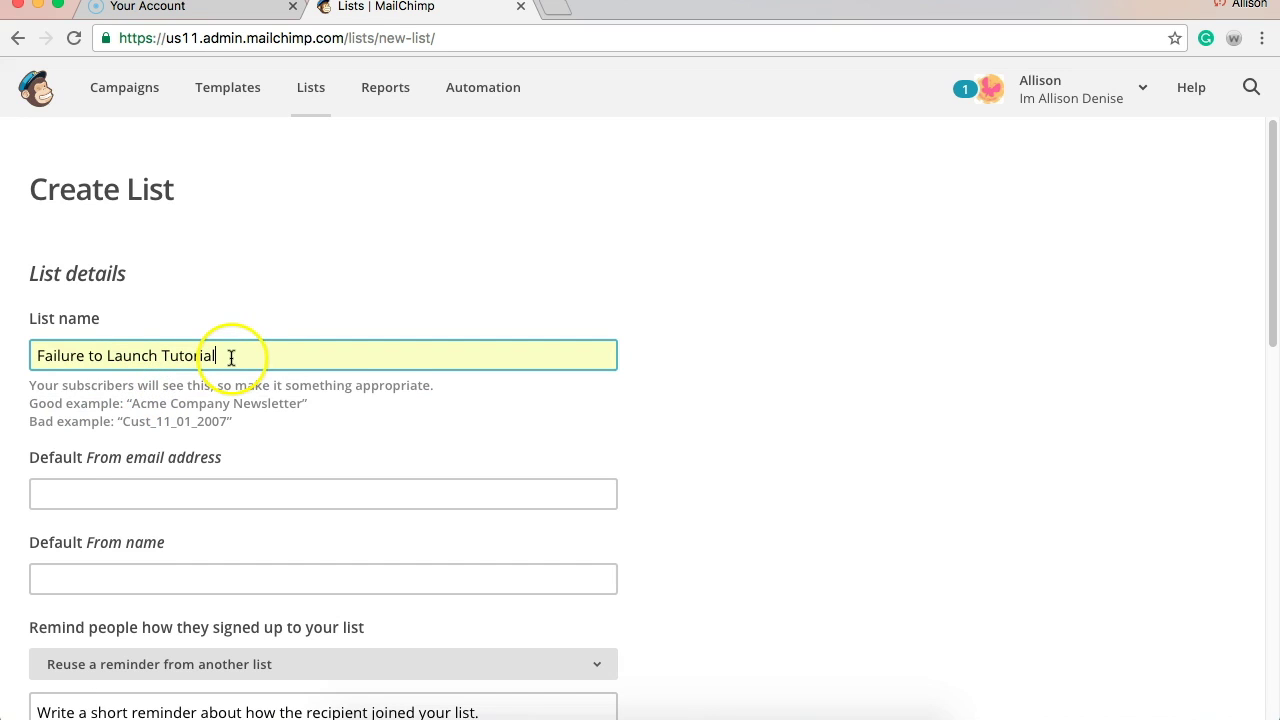
# Enter the sender's default From email address and default From name for the list.
pyautogui.click(213, 485)
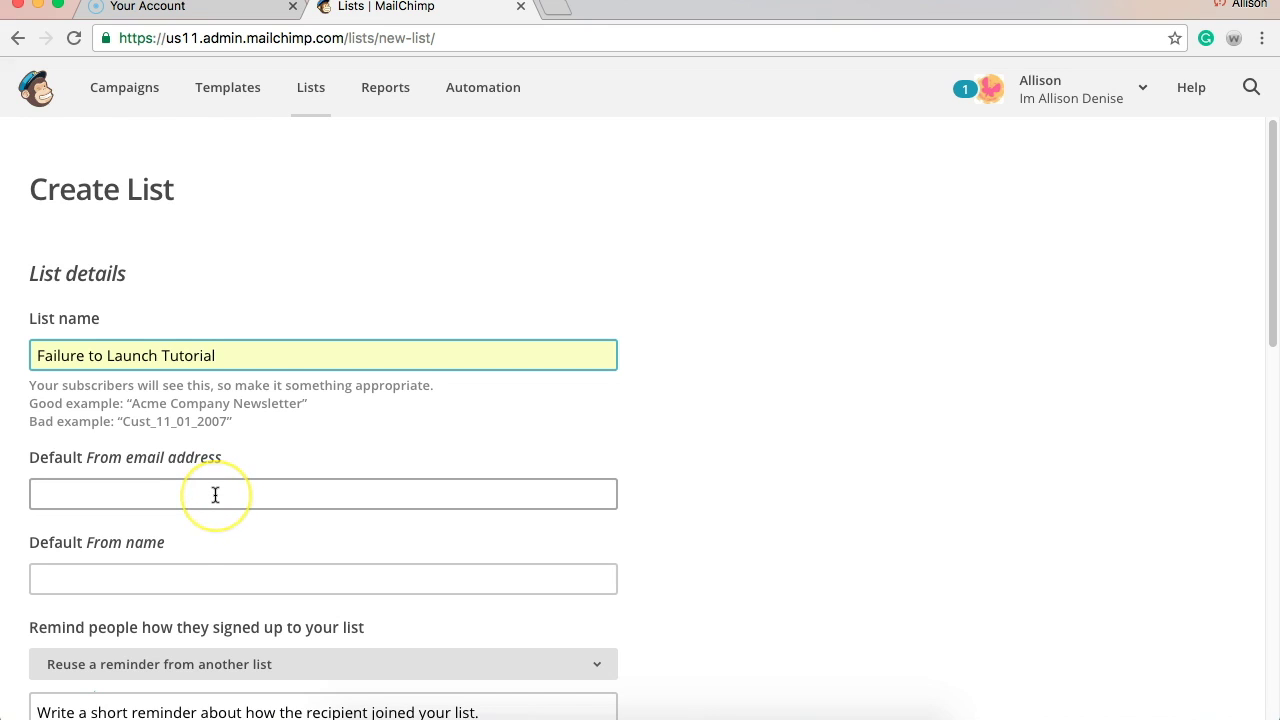
pyautogui.click(215, 495)
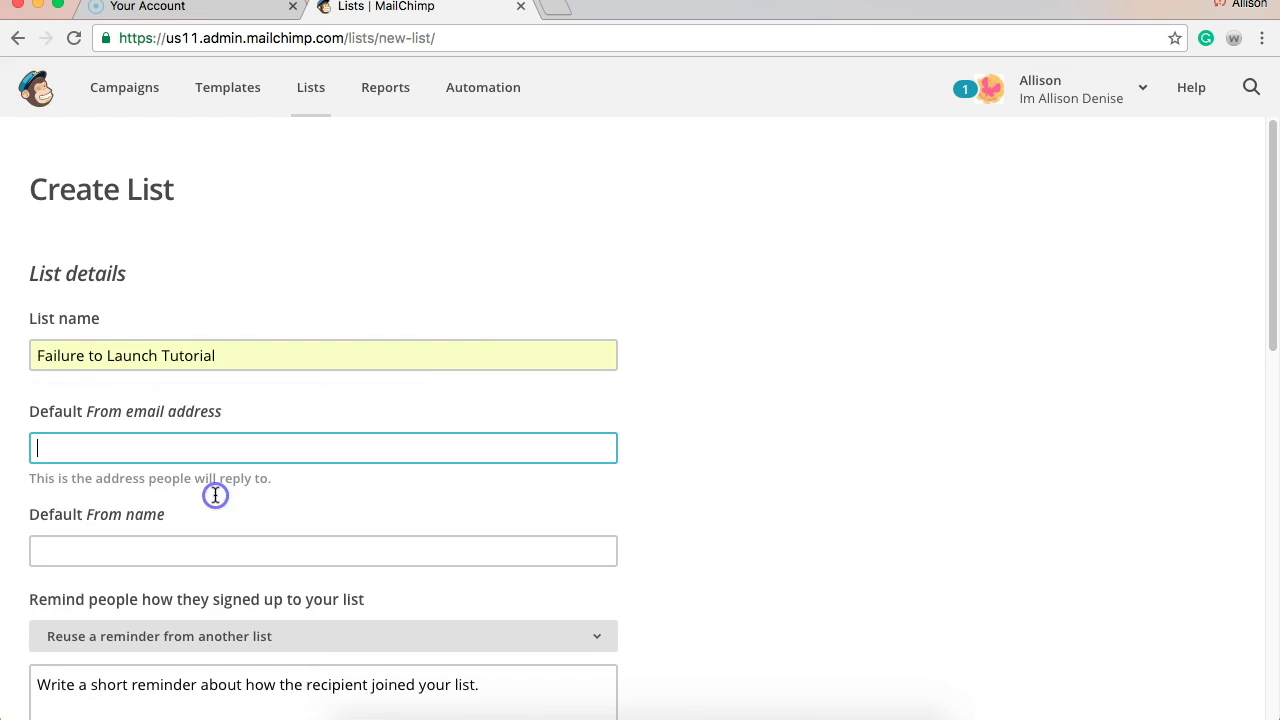
pyautogui.write('all')
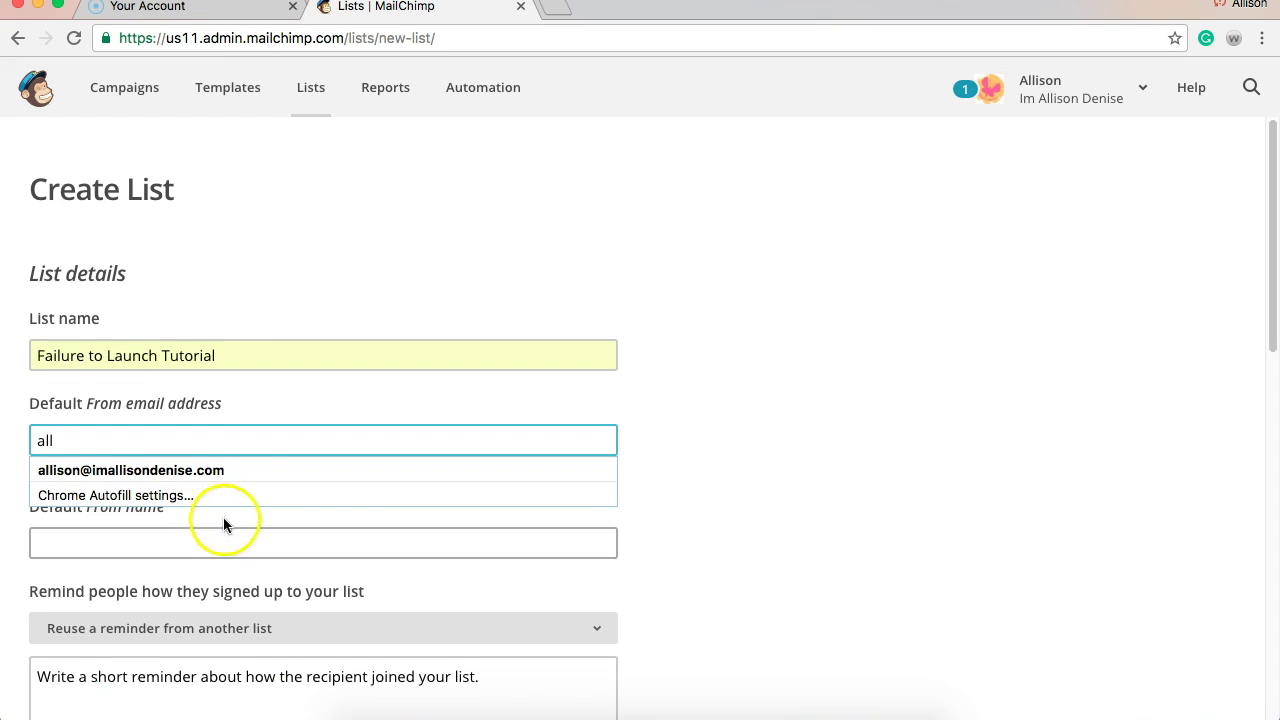
pyautogui.click(232, 470)
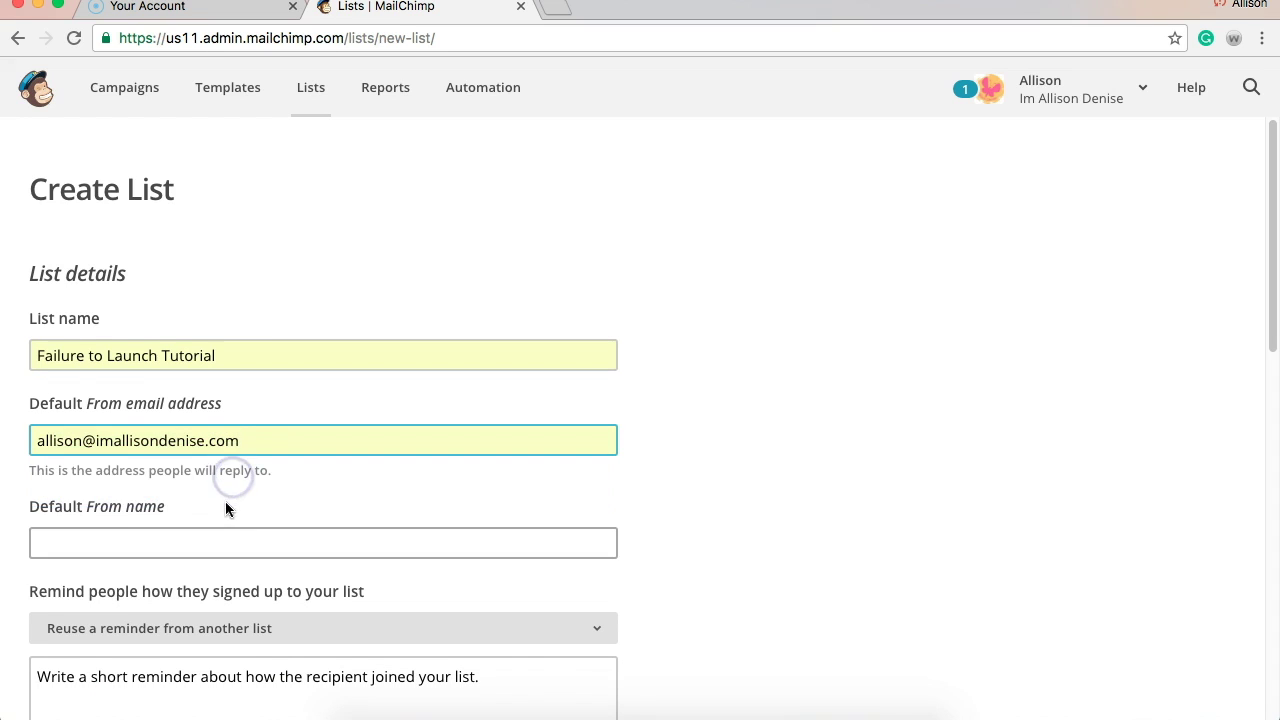
pyautogui.click(87, 545)
pyautogui.write('Al')
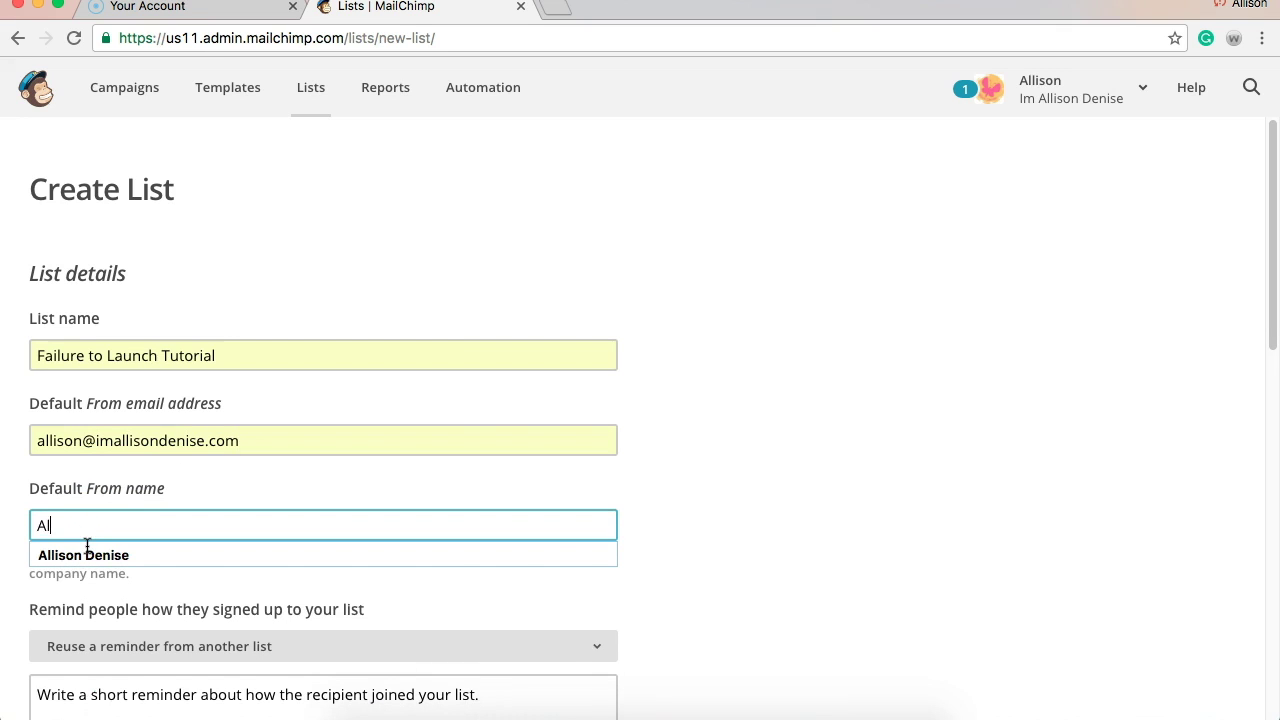
pyautogui.write('lison Denise')
pyautogui.press('Tab')
pyautogui.click(790, 358)
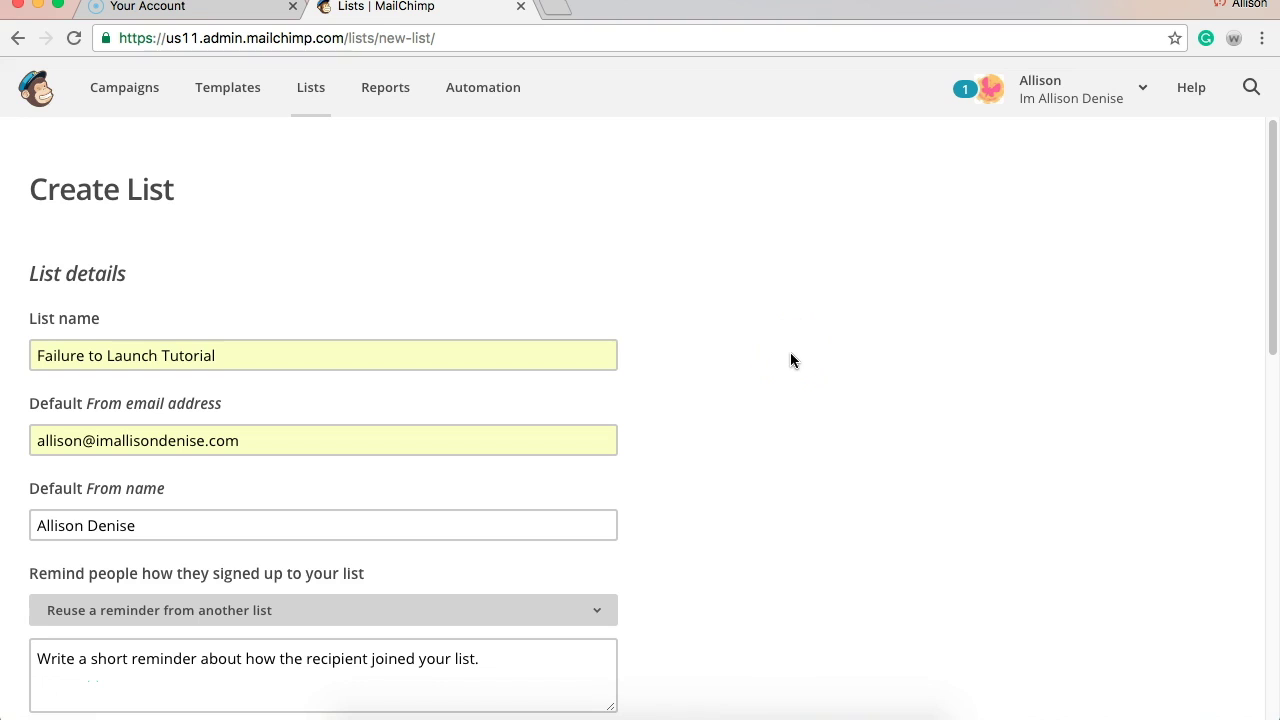
# Fill in the signup reminder by reusing the one from the Intentional Gifts list.
pyautogui.scroll(-1, 619, 505)
pyautogui.click(408, 615)
pyautogui.click(441, 606)
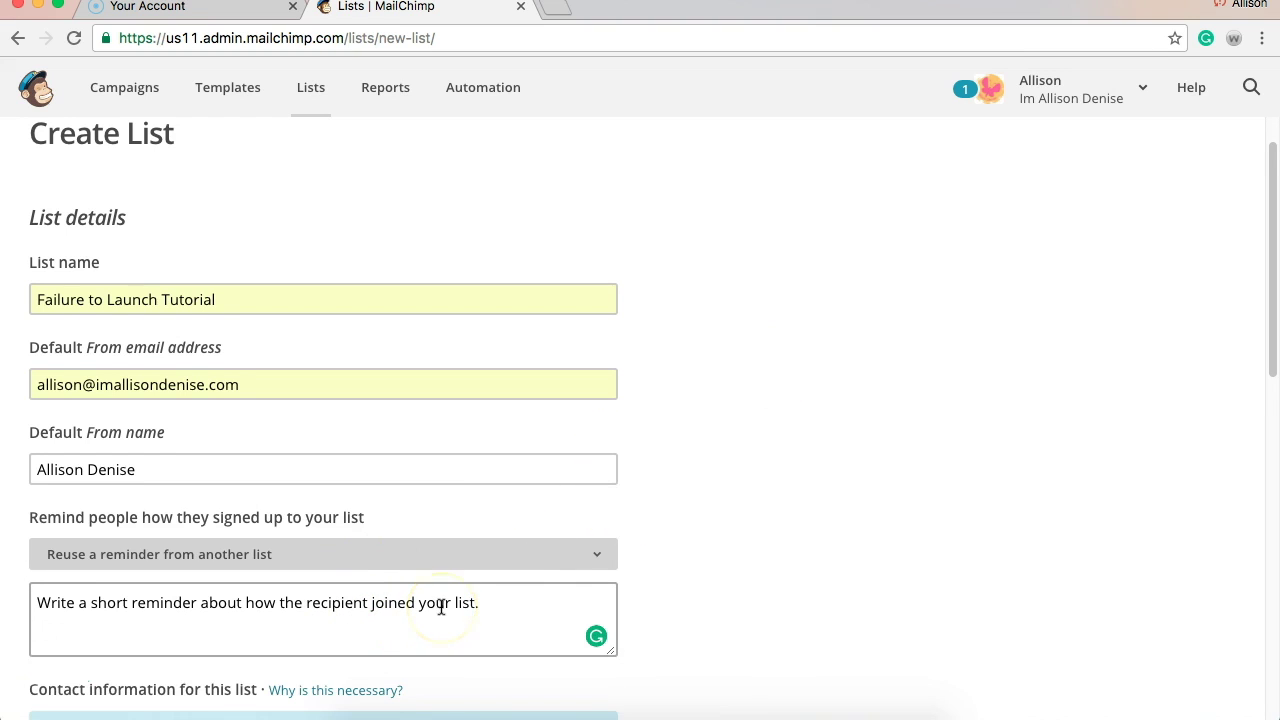
pyautogui.click(471, 608)
pyautogui.click(521, 604)
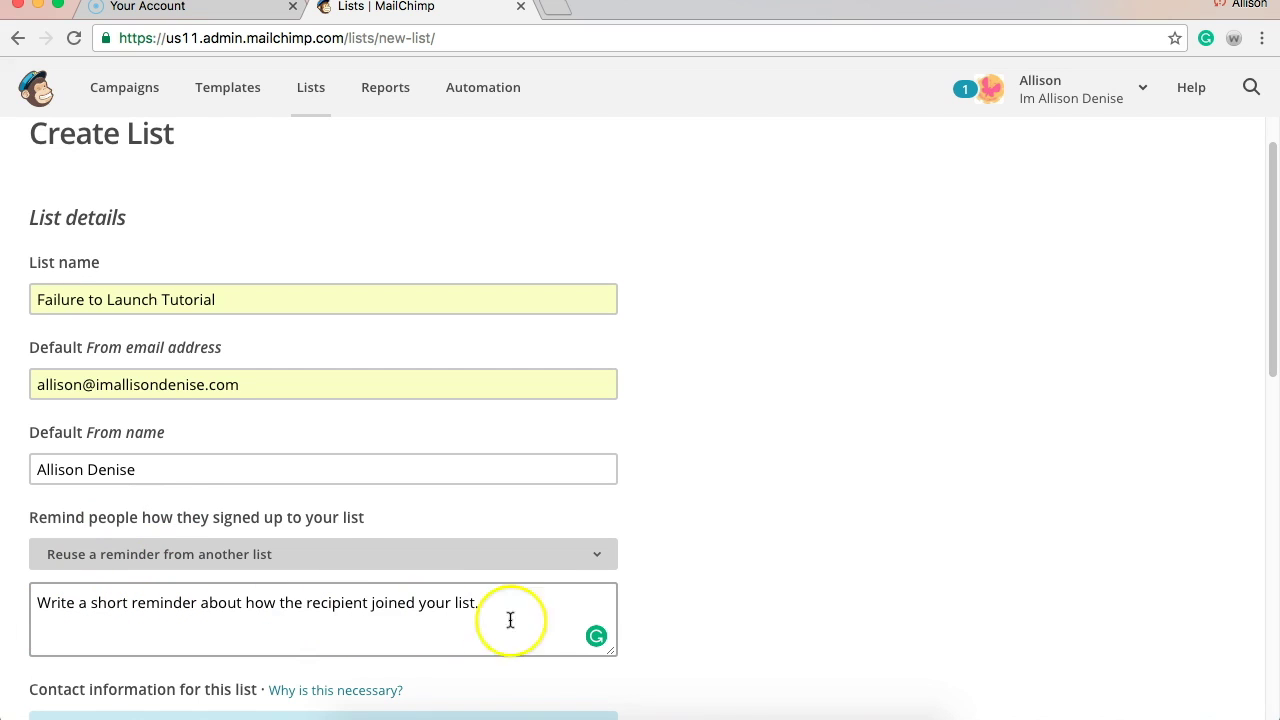
pyautogui.click(597, 554)
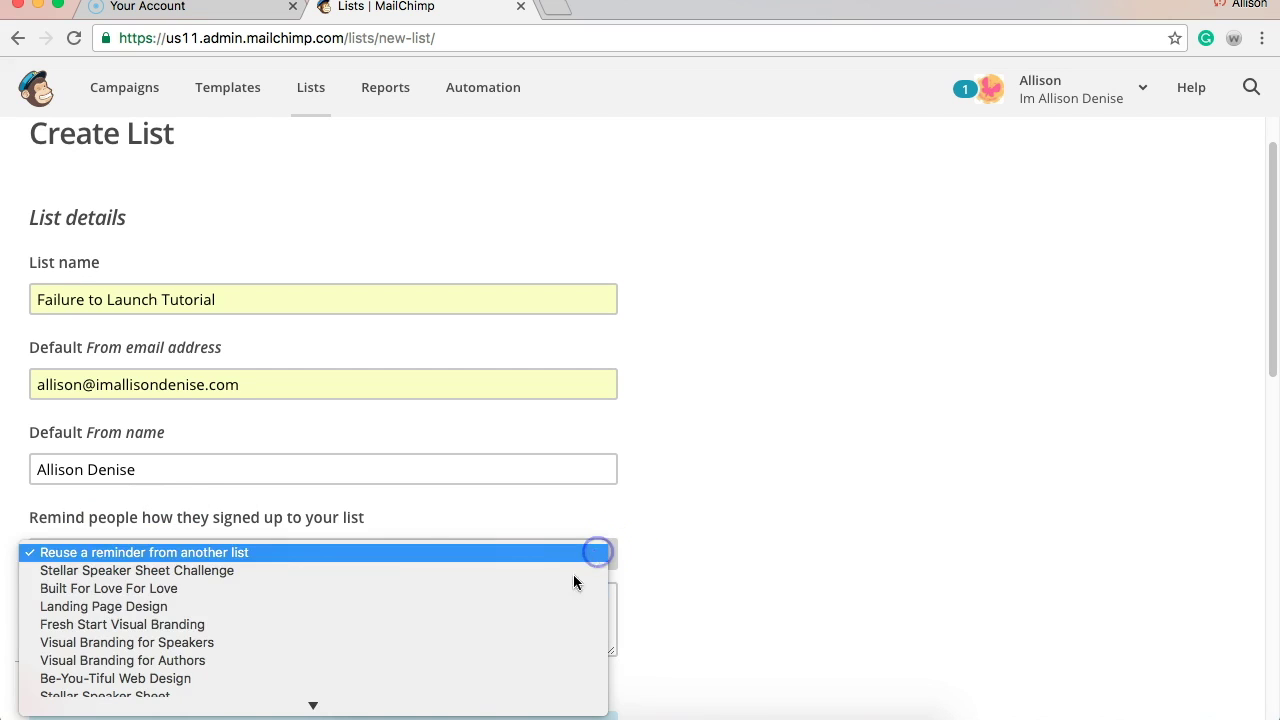
pyautogui.scroll(-2, 463, 656)
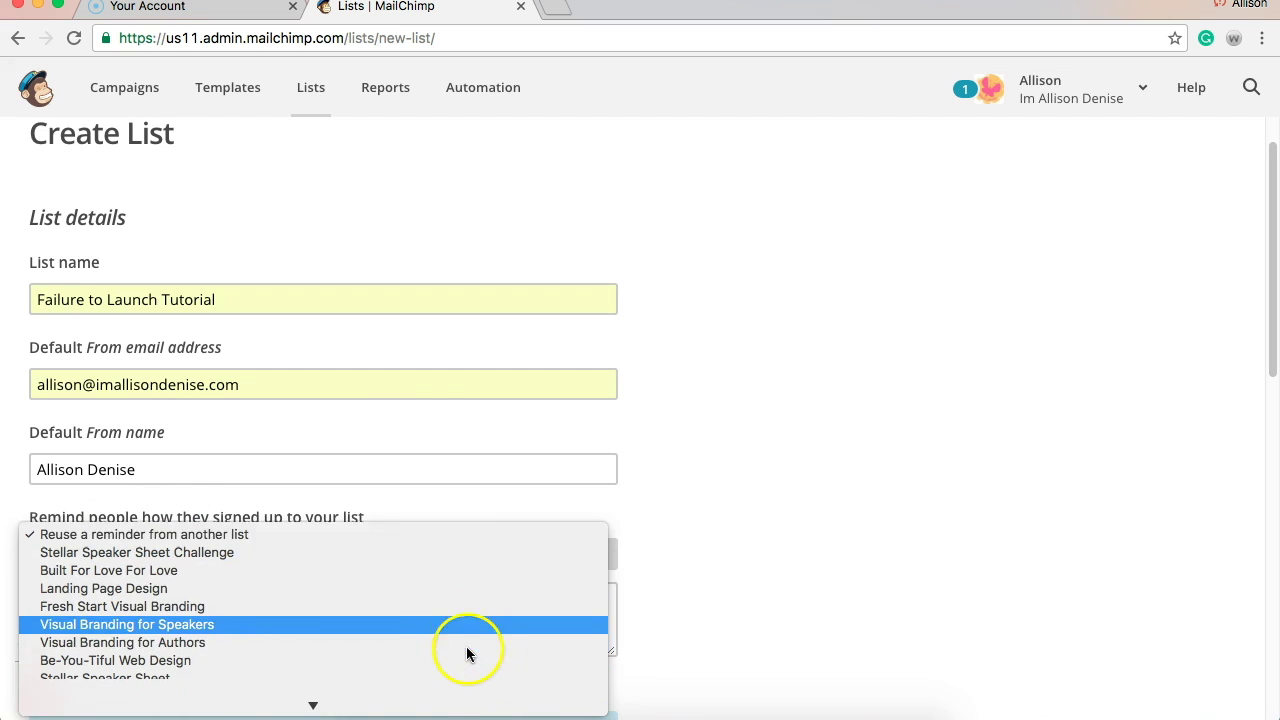
pyautogui.click(423, 679)
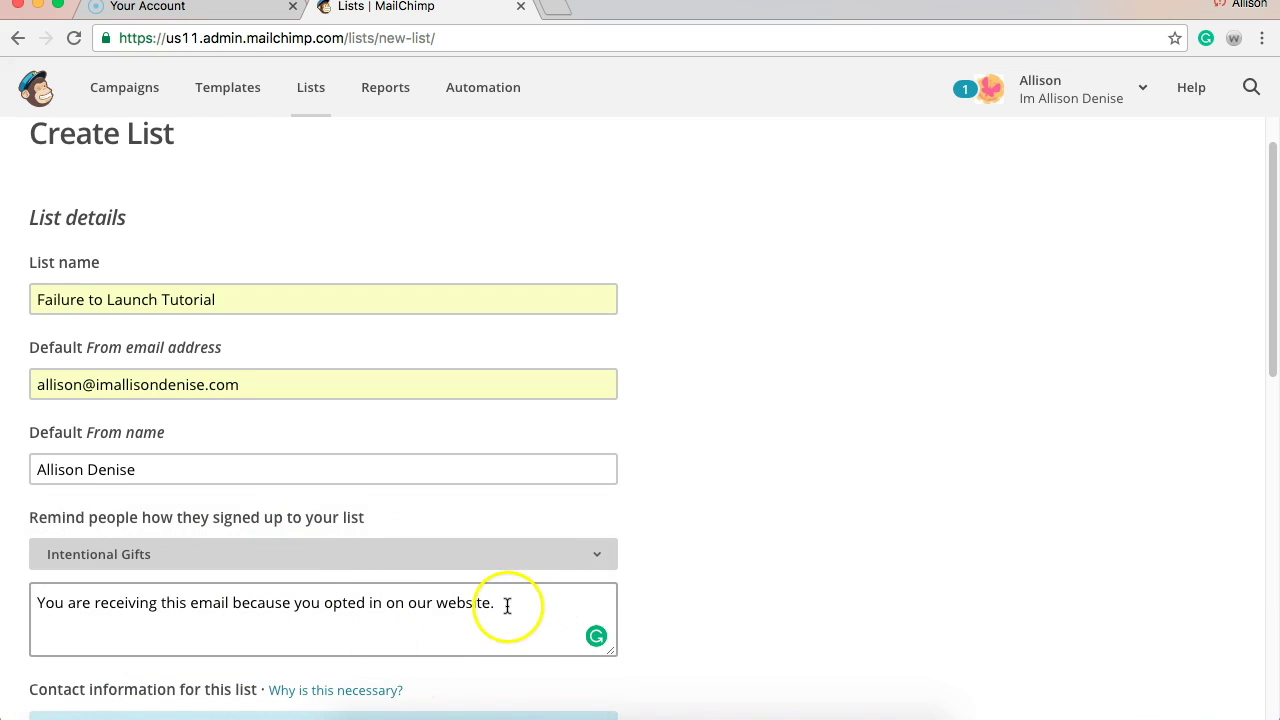
# Enable one-by-one subscribe notifications for the list and save it.
pyautogui.scroll(-5, 866, 534)
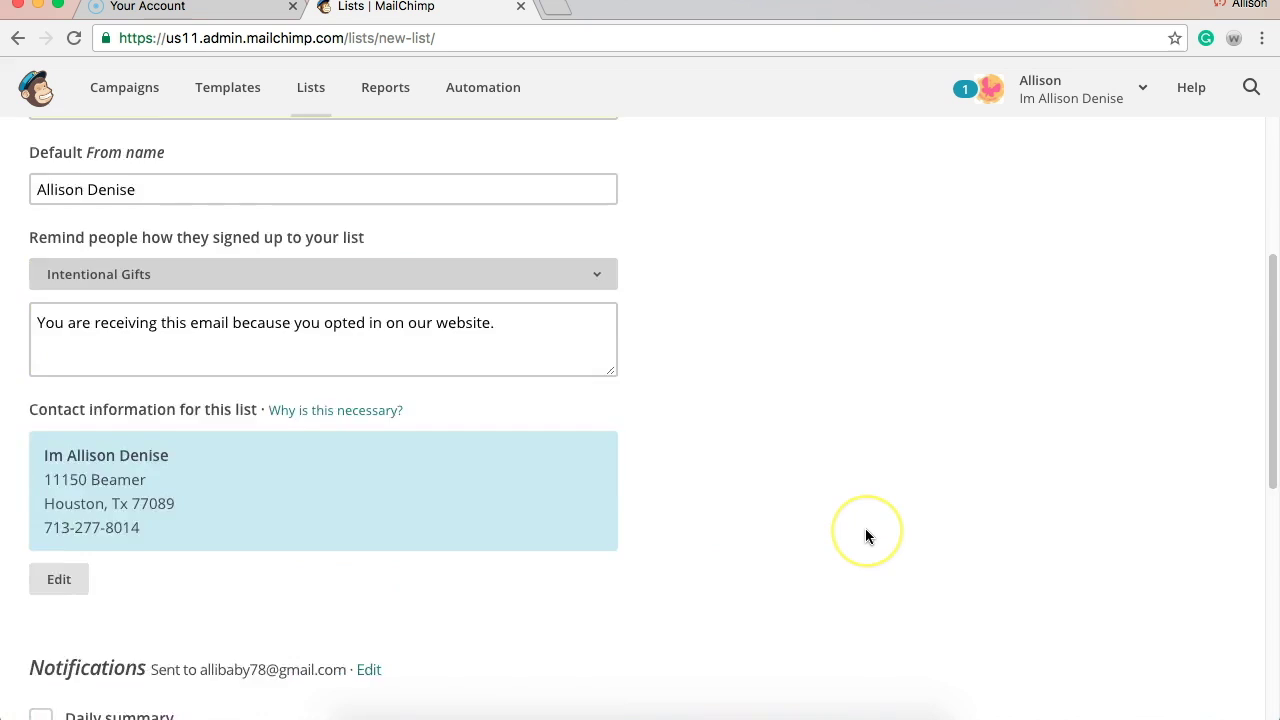
pyautogui.scroll(-3, 866, 536)
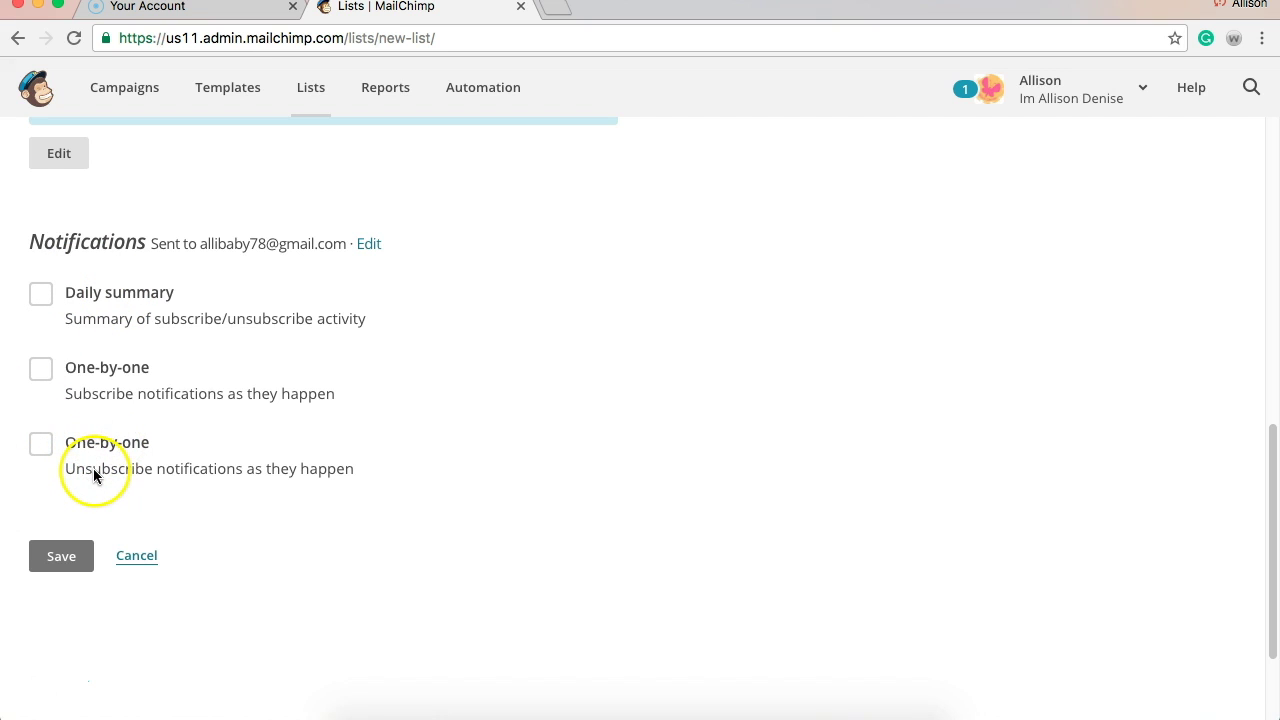
pyautogui.click(40, 372)
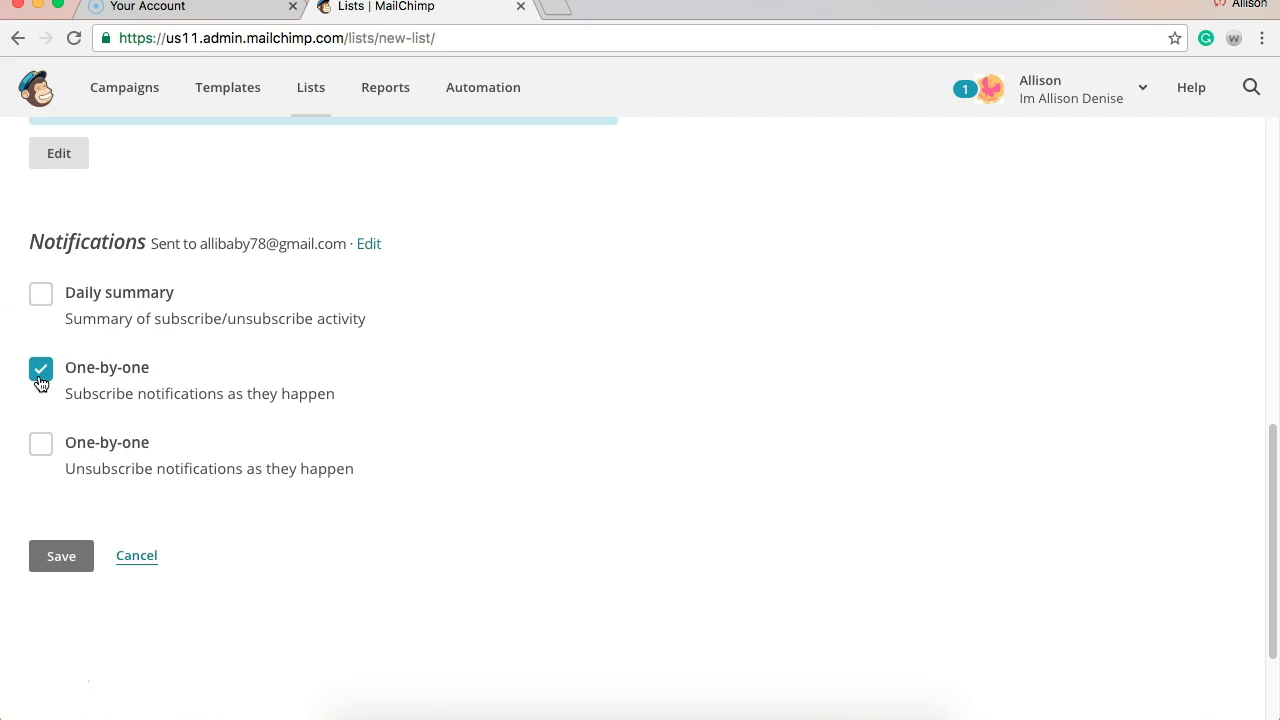
pyautogui.click(56, 554)
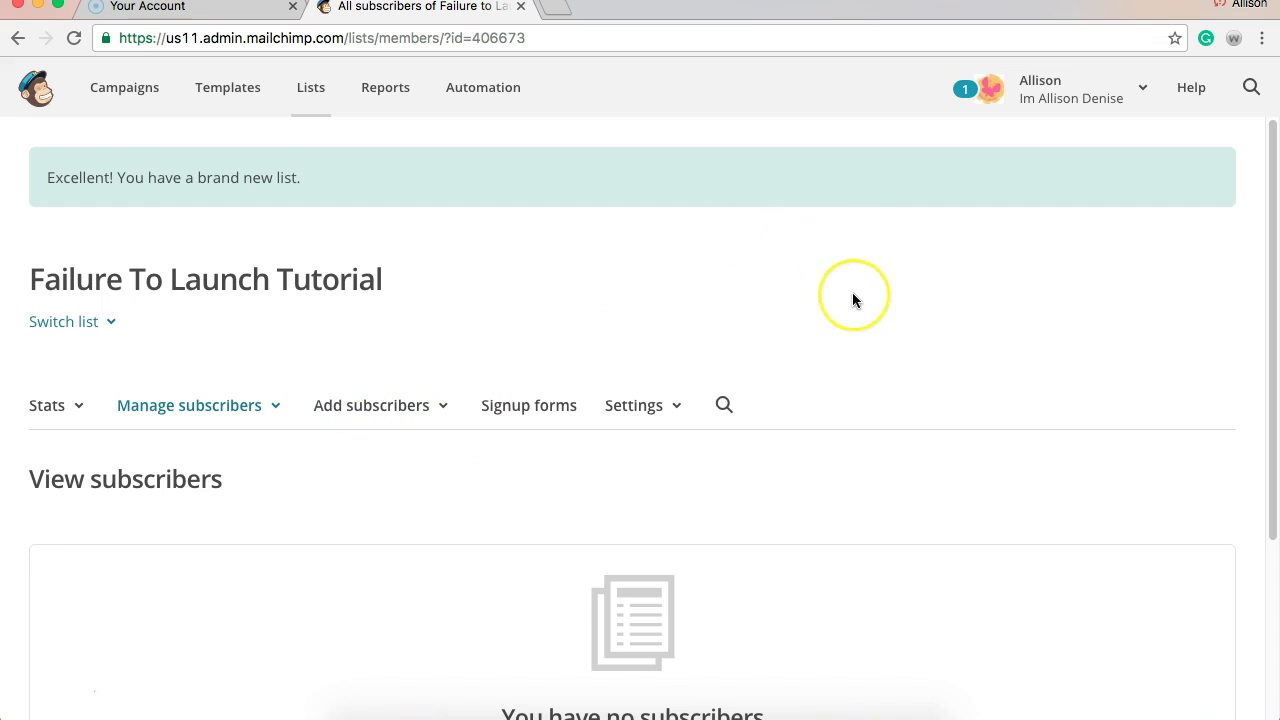
# Go to the new list's signup forms and open the General forms designer.
pyautogui.scroll(-3, 852, 300)
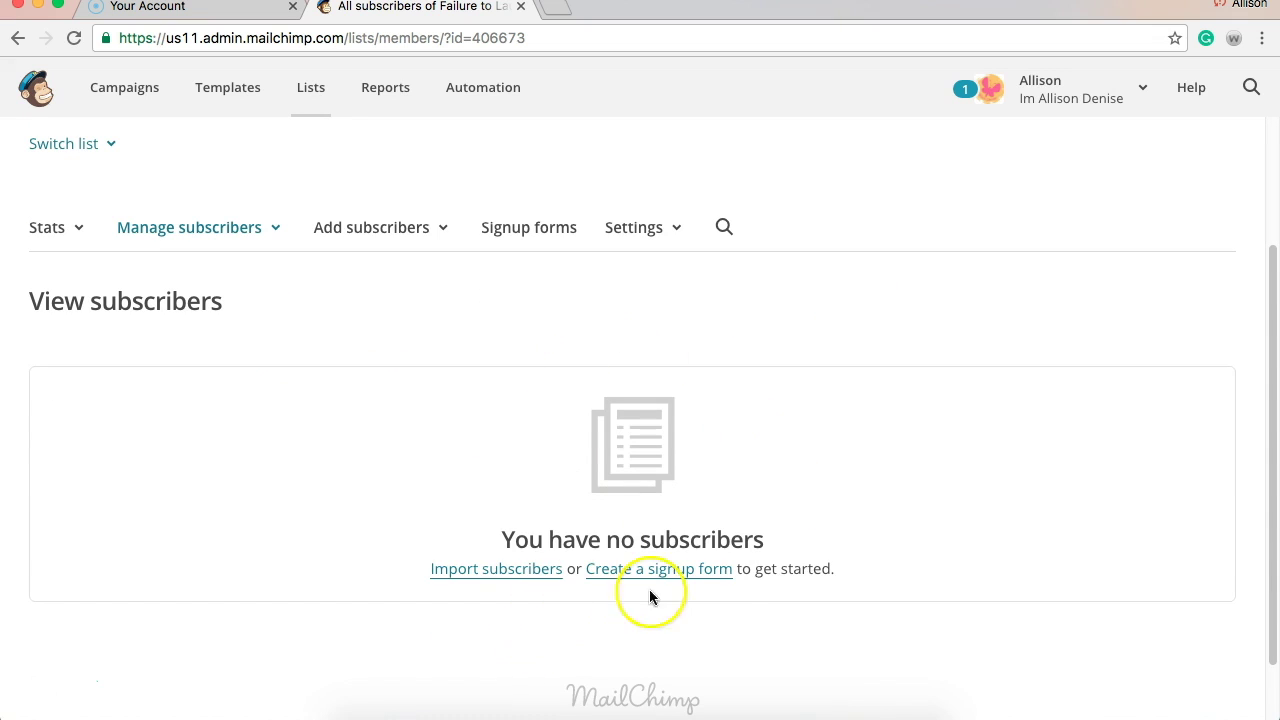
pyautogui.scroll(3, 1012, 476)
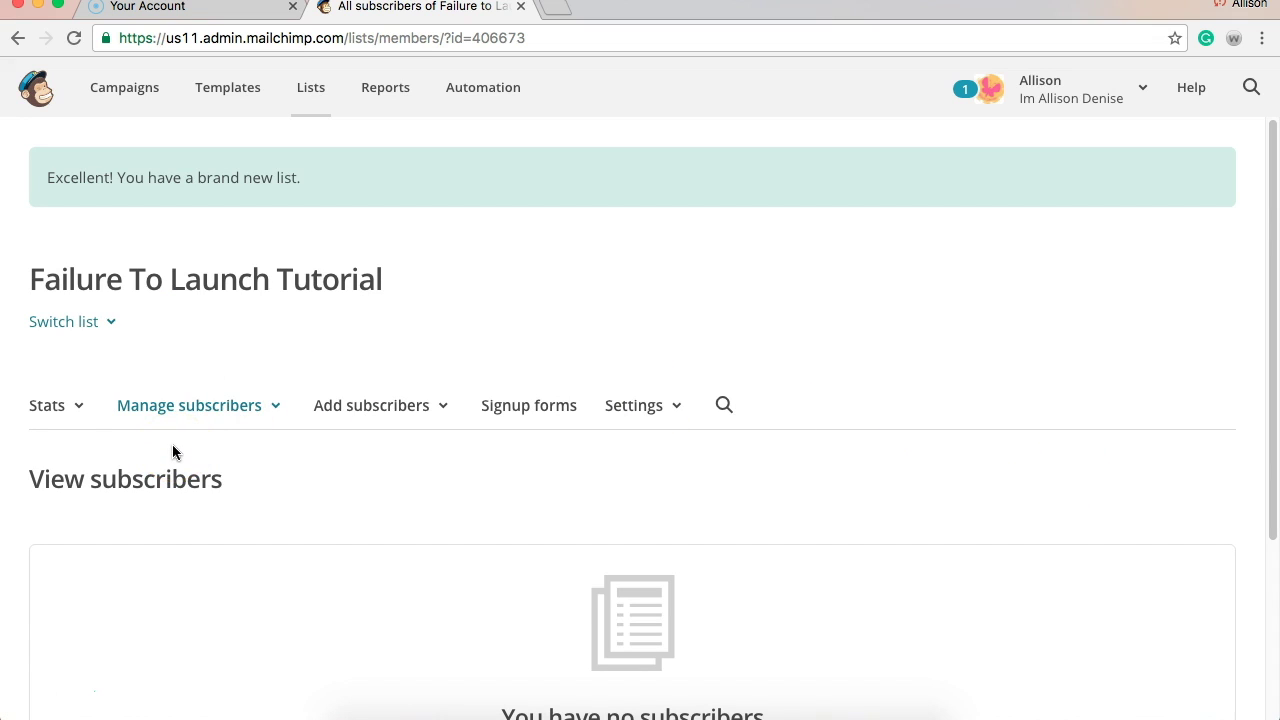
pyautogui.click(545, 415)
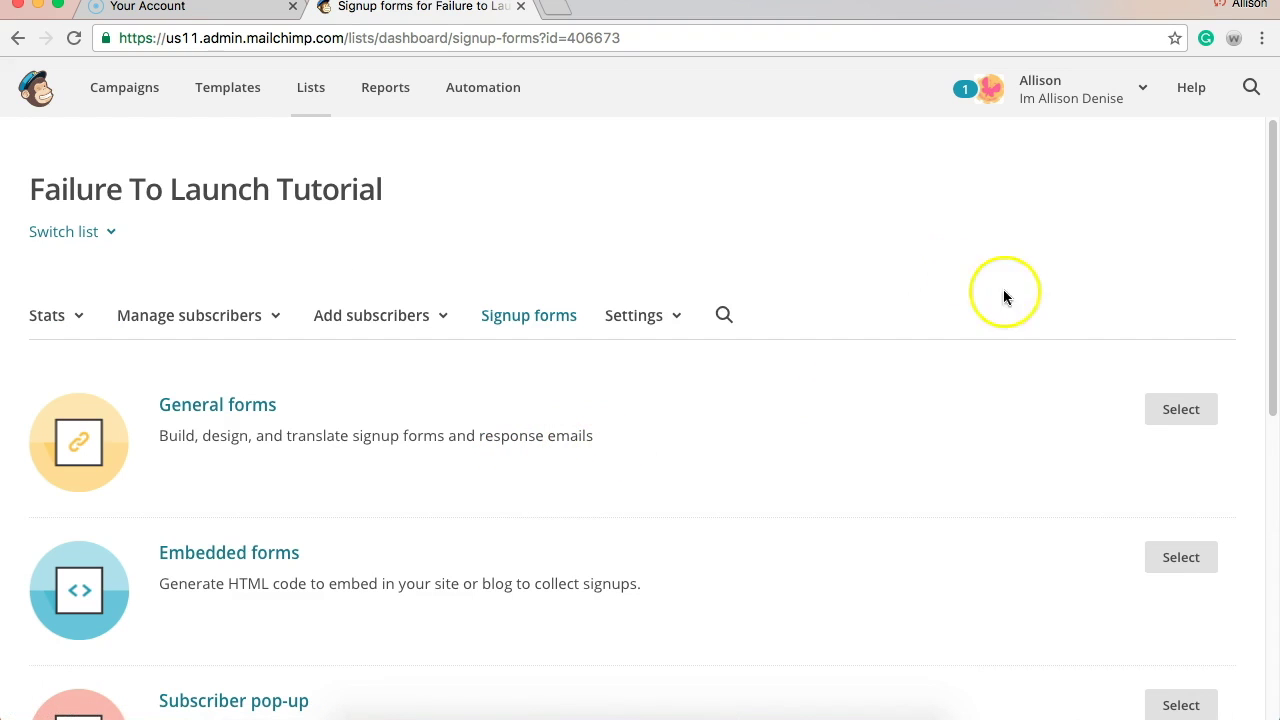
pyautogui.scroll(-5, 923, 370)
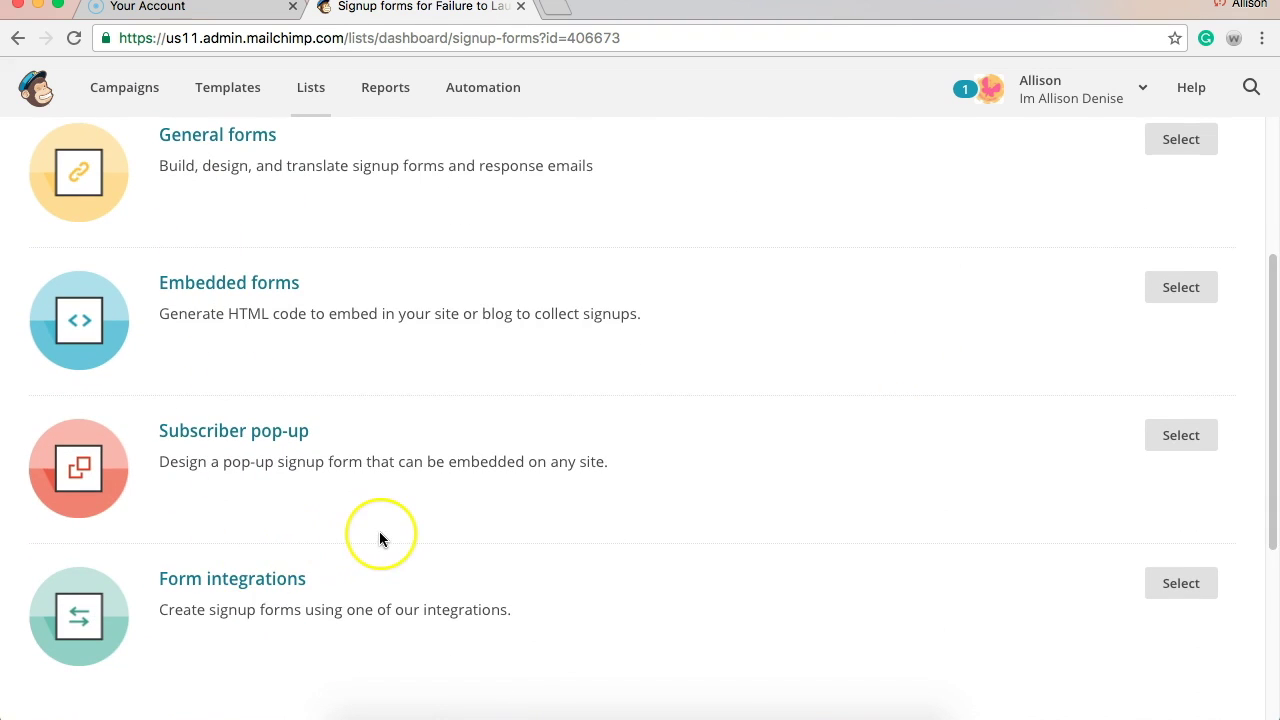
pyautogui.scroll(5, 379, 531)
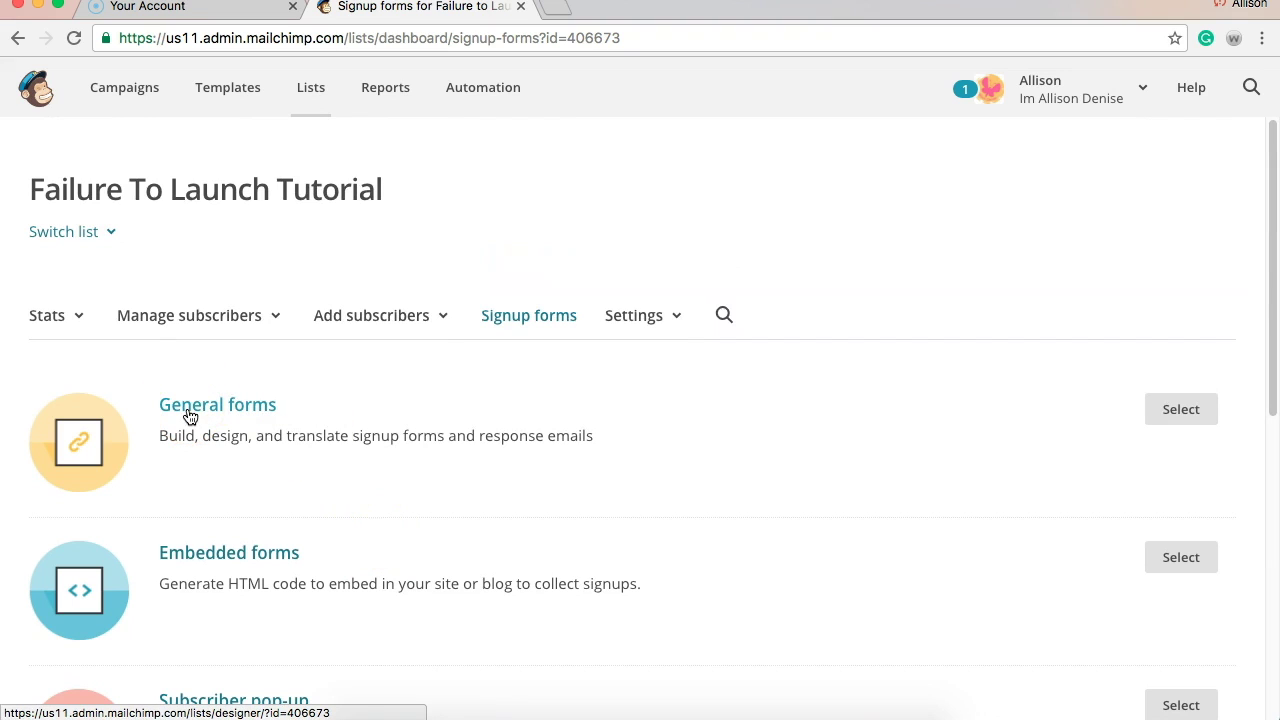
pyautogui.click(1176, 415)
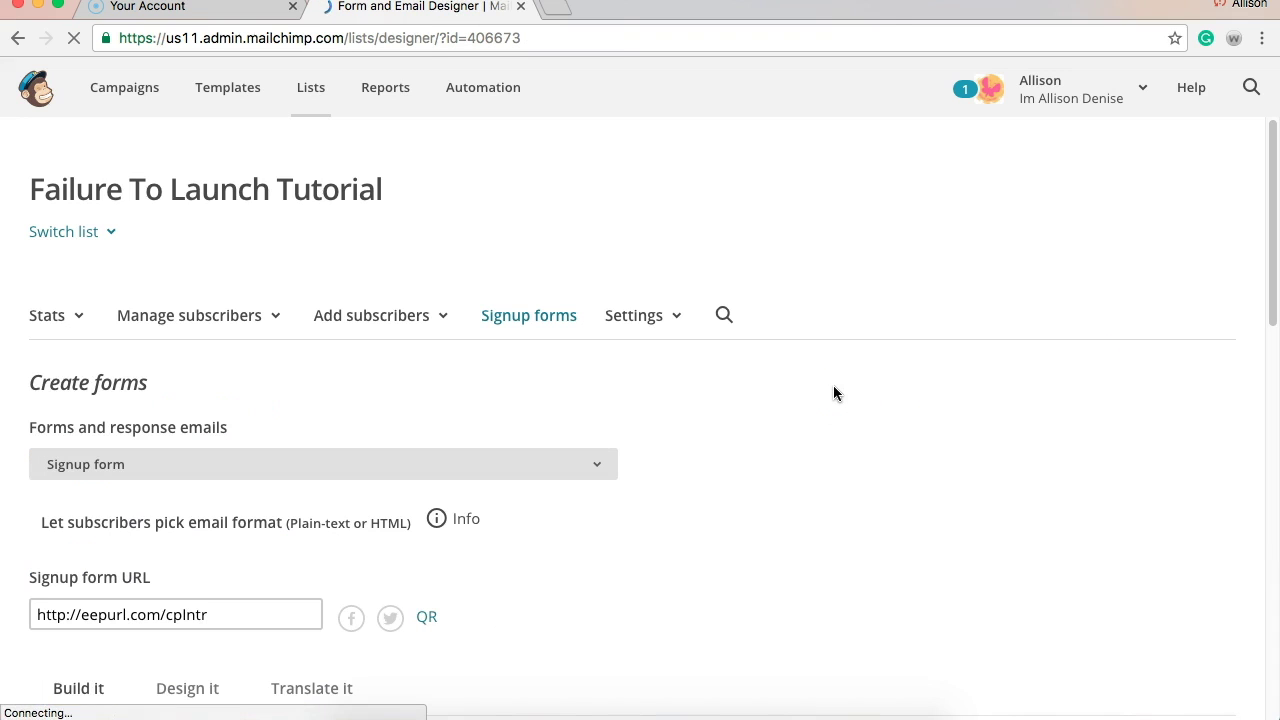
# Look through the signup form builder, examining the form's layout, its current fields and the field types that can be added.
pyautogui.scroll(-3, 836, 415)
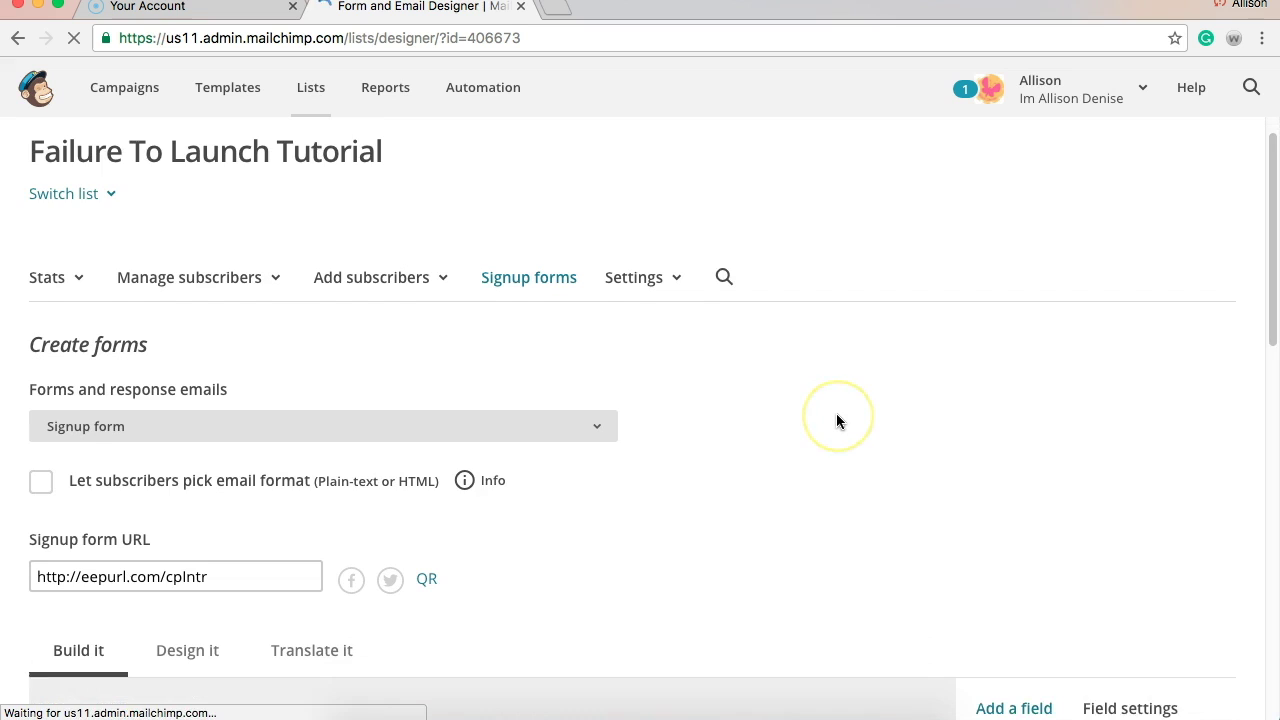
pyautogui.scroll(-7, 836, 421)
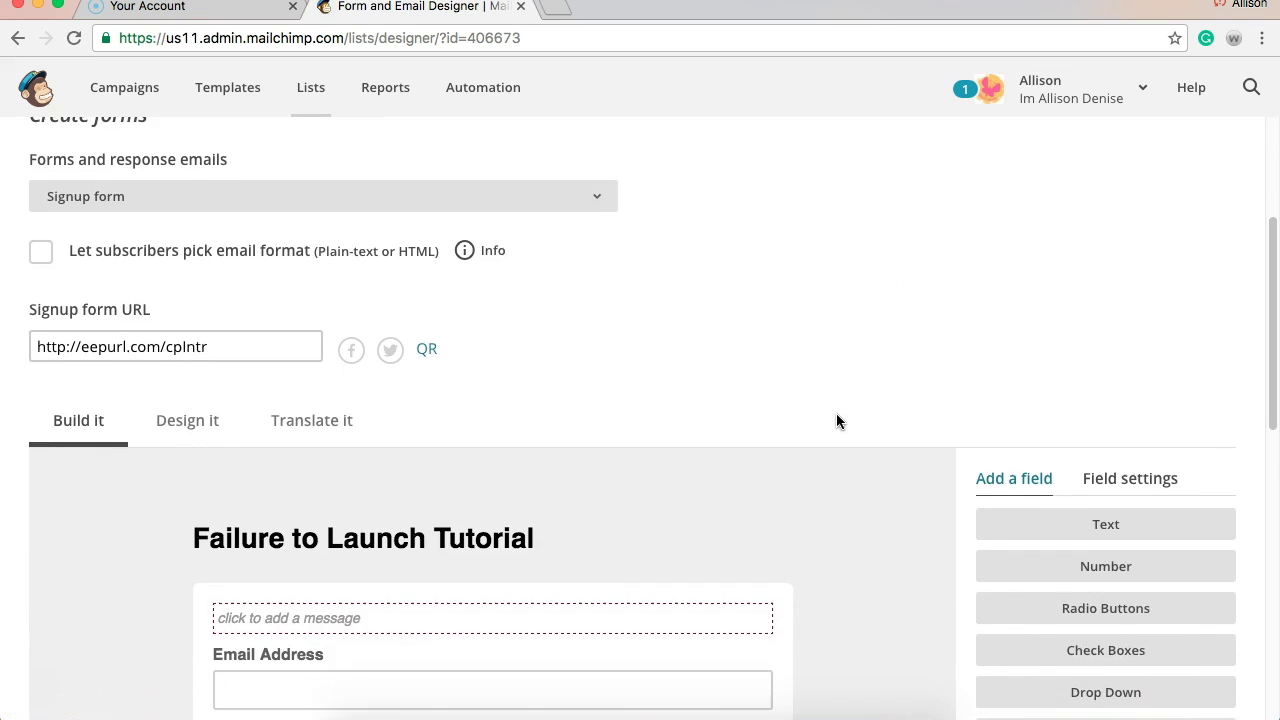
pyautogui.scroll(-8, 838, 421)
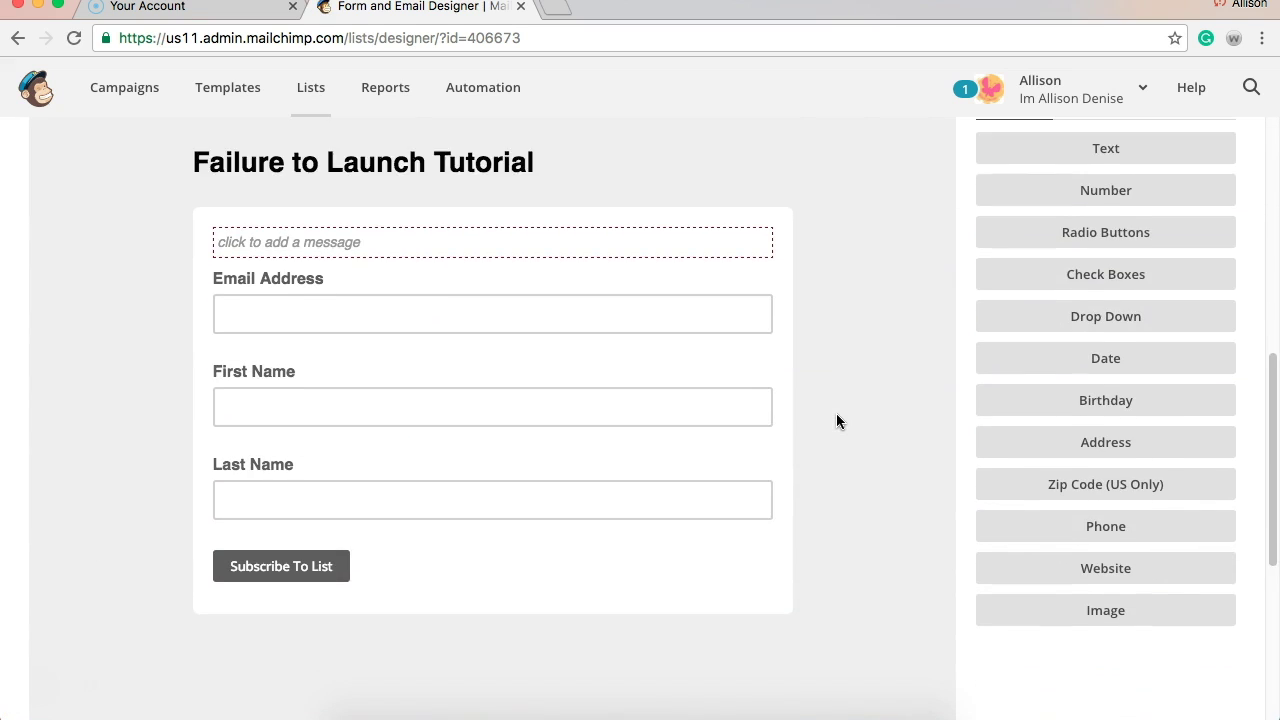
pyautogui.scroll(-5, 838, 421)
pyautogui.scroll(9, 838, 421)
pyautogui.scroll(8, 838, 421)
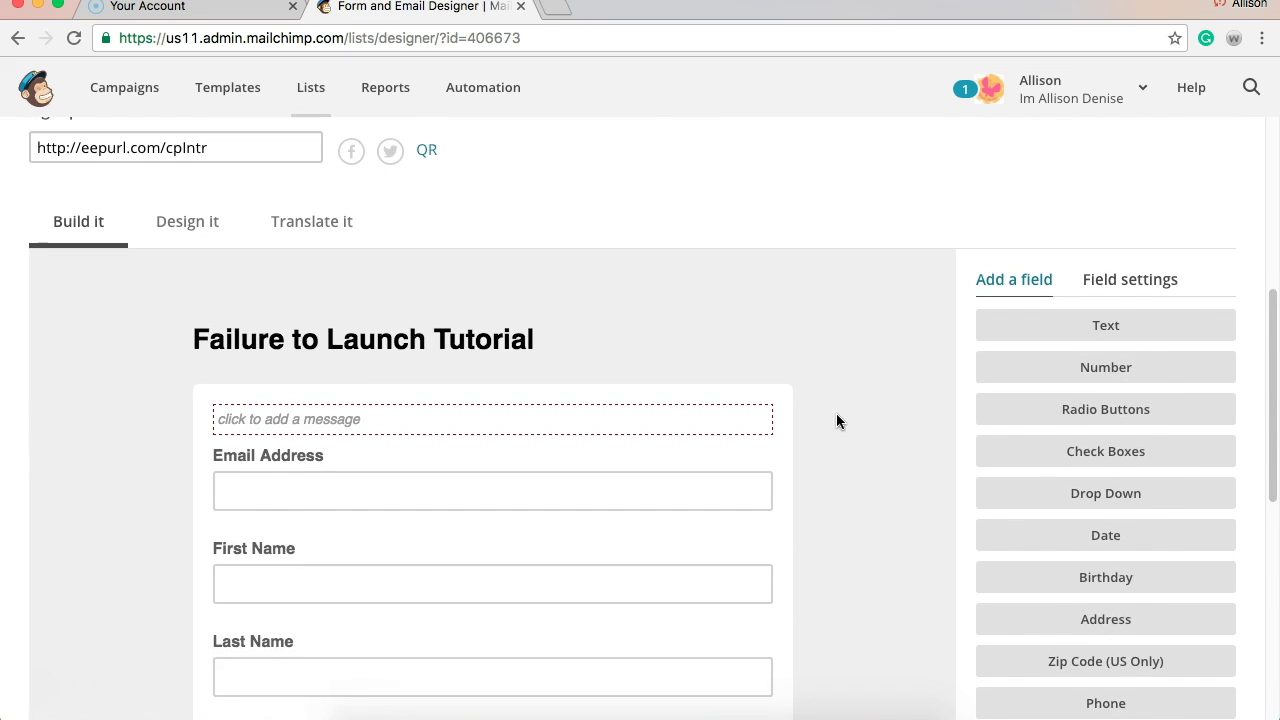
pyautogui.scroll(6, 838, 421)
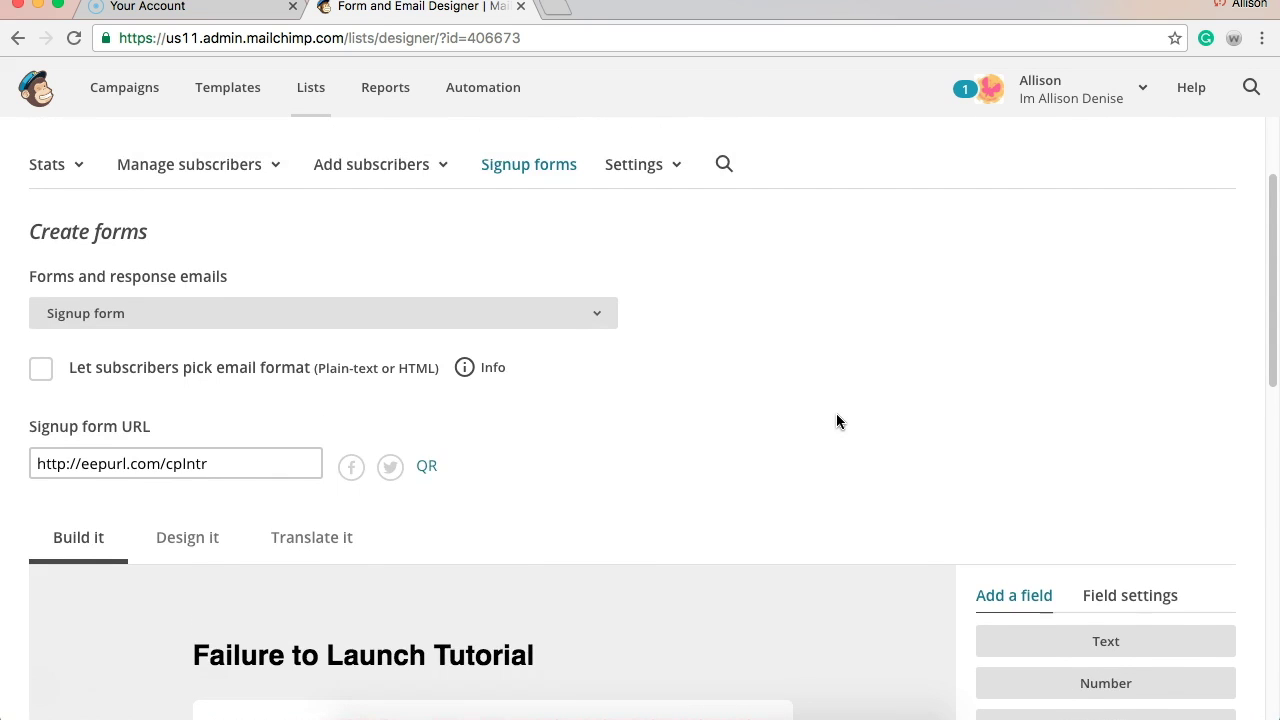
pyautogui.scroll(-3, 838, 421)
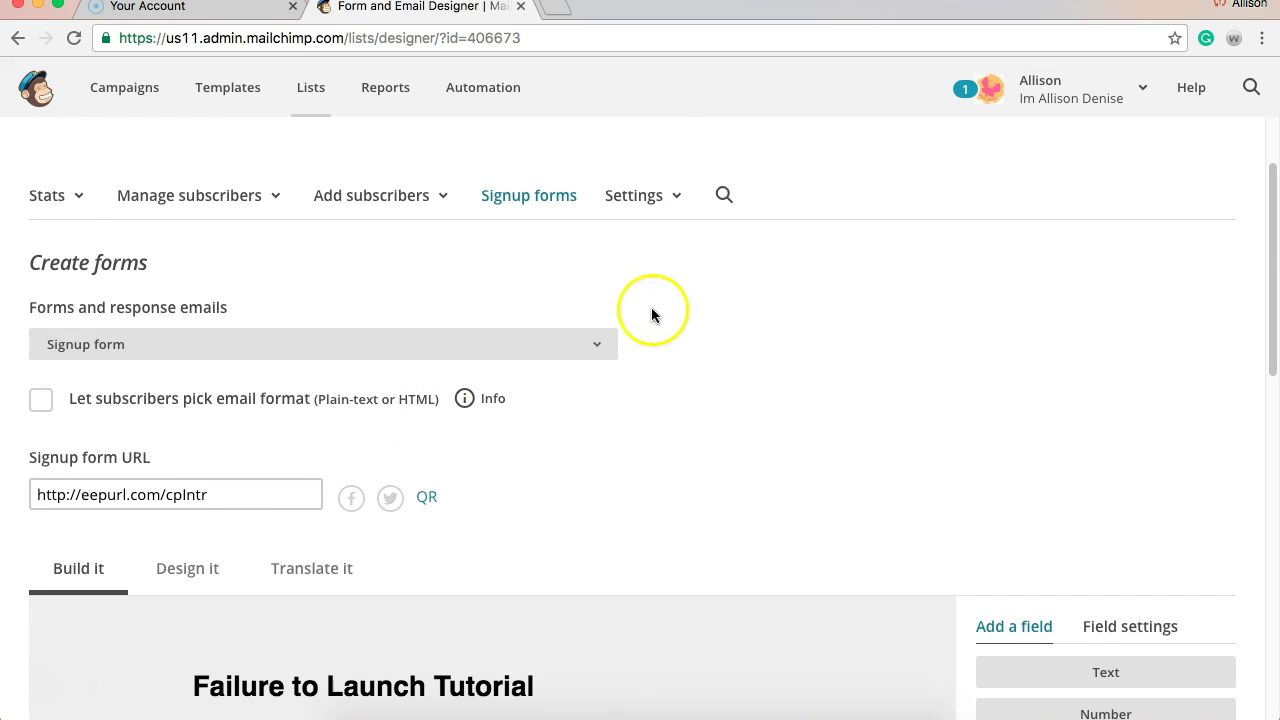
# Review the list of available forms and response emails and the modes for building, designing and translating the signup form.
pyautogui.click(594, 345)
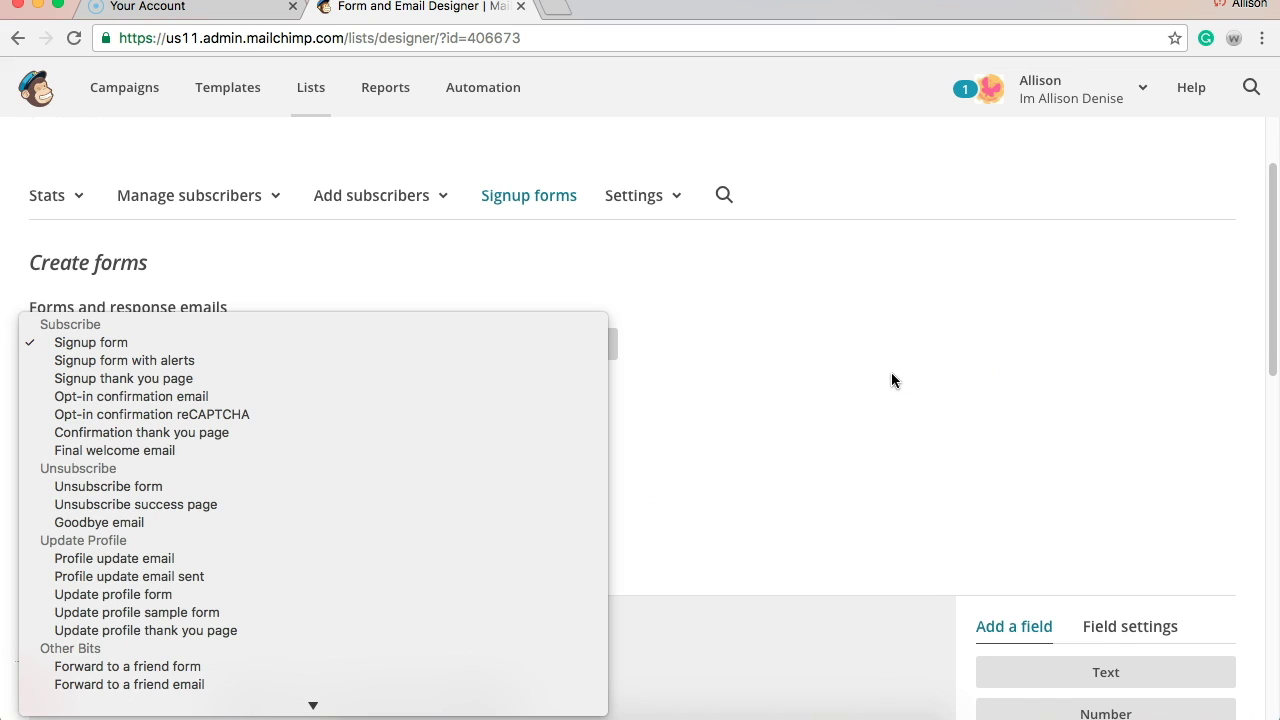
pyautogui.click(816, 368)
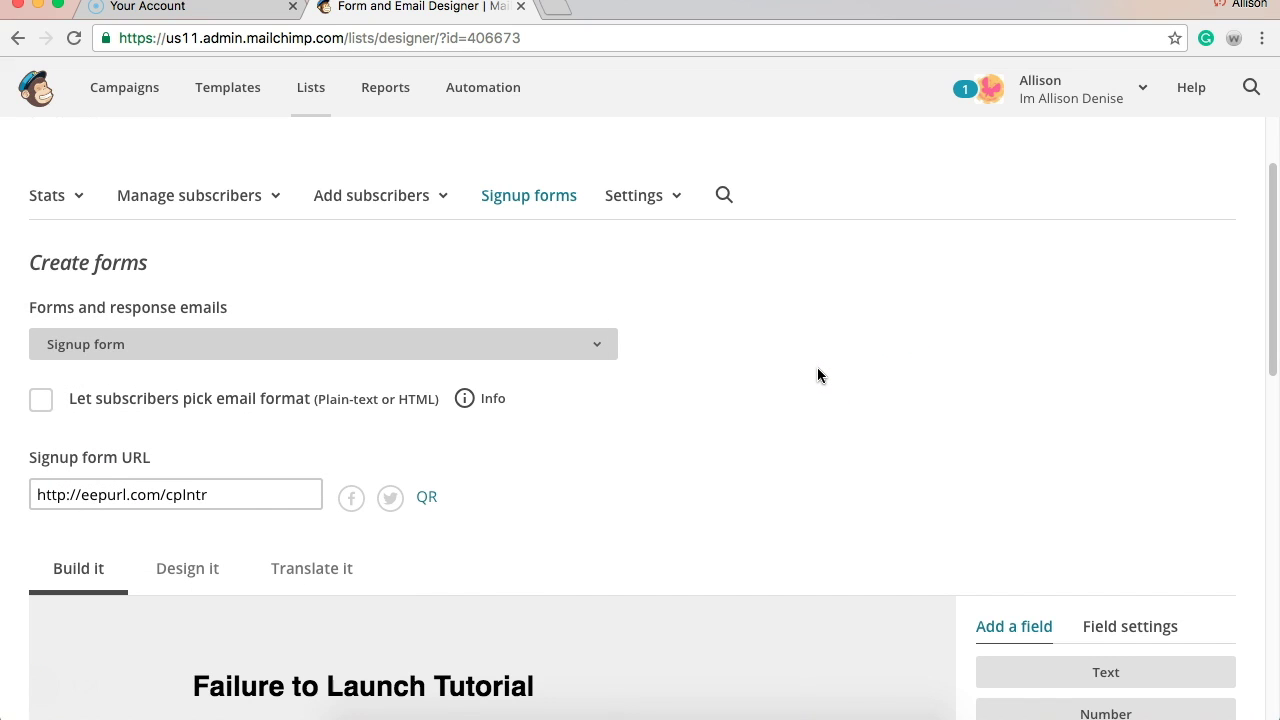
pyautogui.scroll(-5, 817, 371)
pyautogui.click(129, 292)
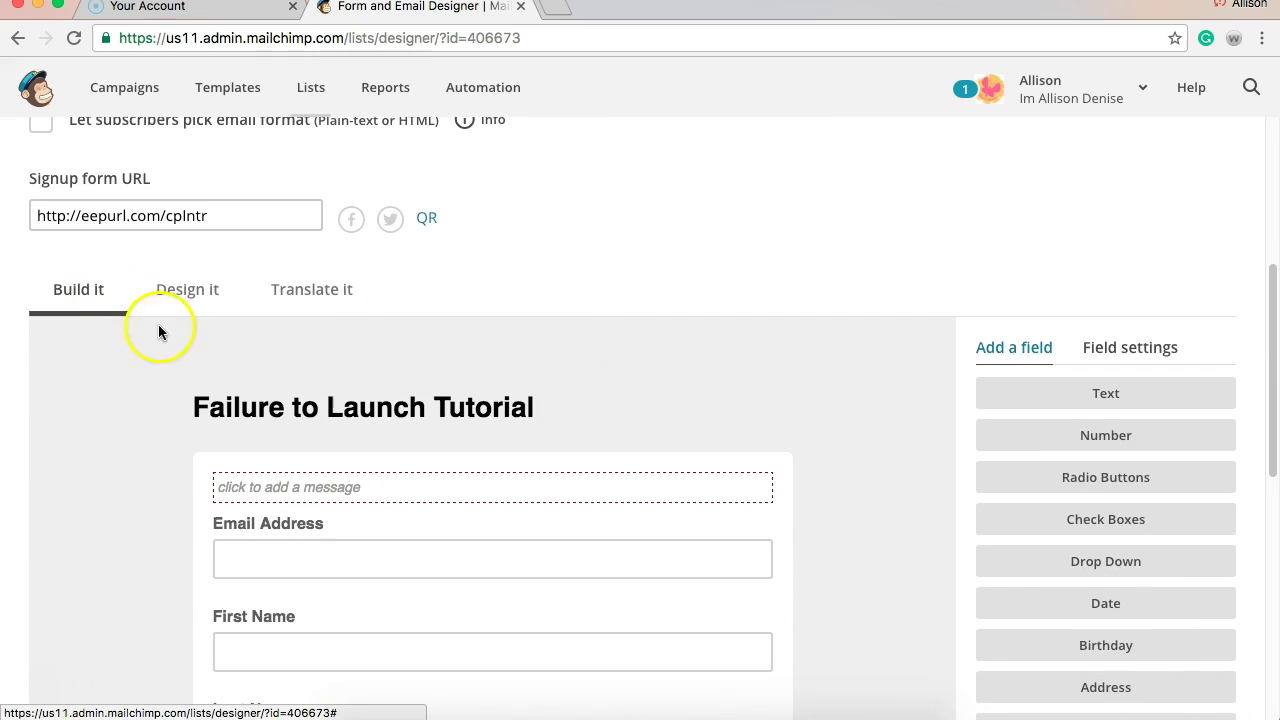
pyautogui.click(195, 305)
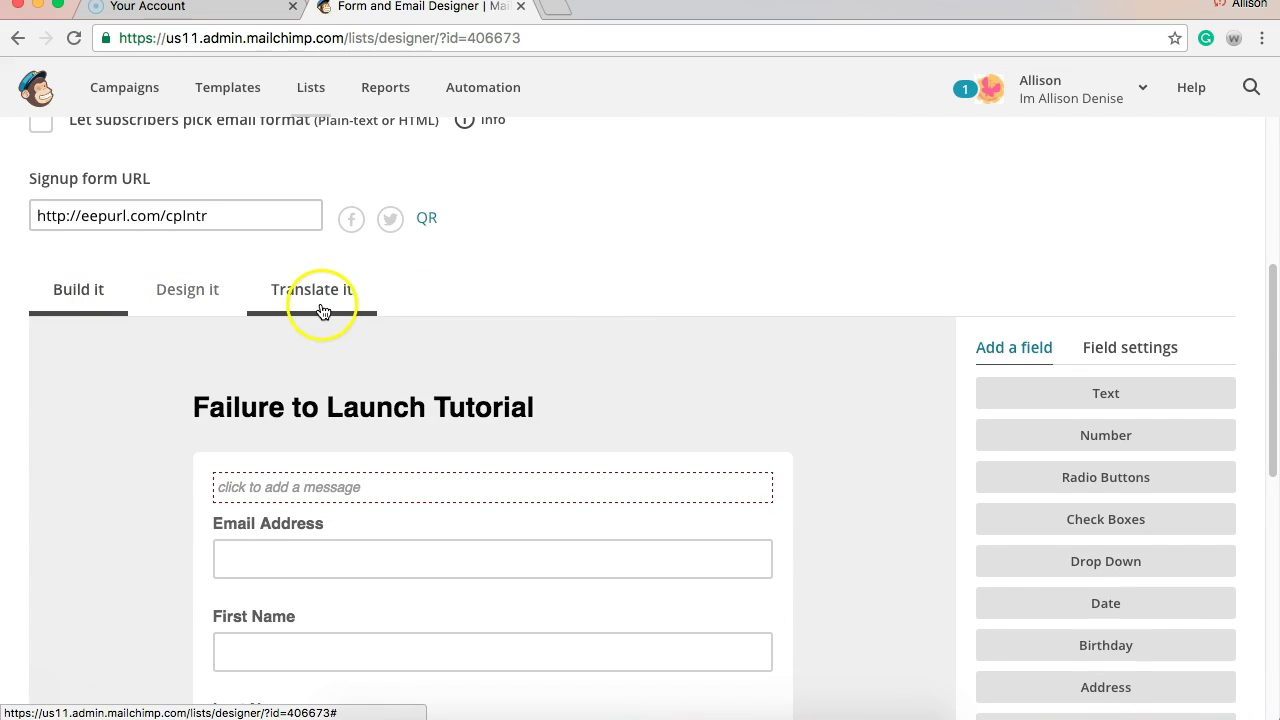
# Delete the Last Name field from the signup form, confirming the removal with DELETE.
pyautogui.scroll(-4, 123, 393)
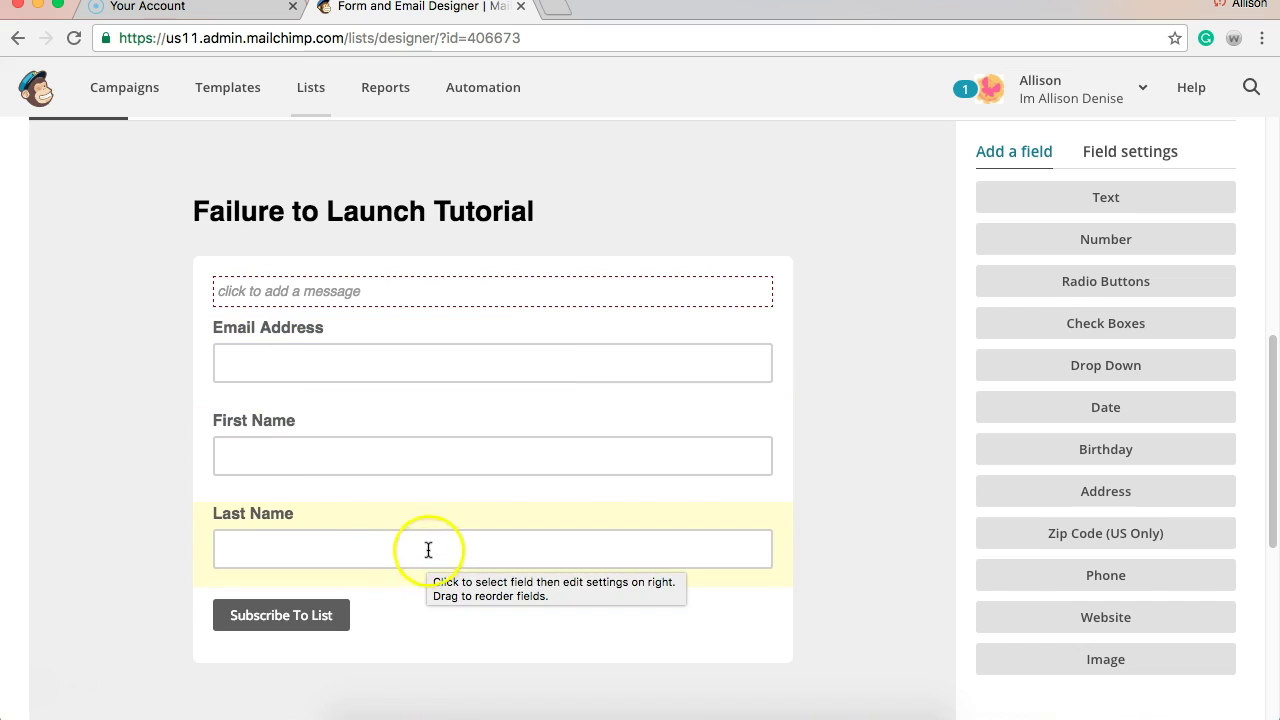
pyautogui.click(270, 516)
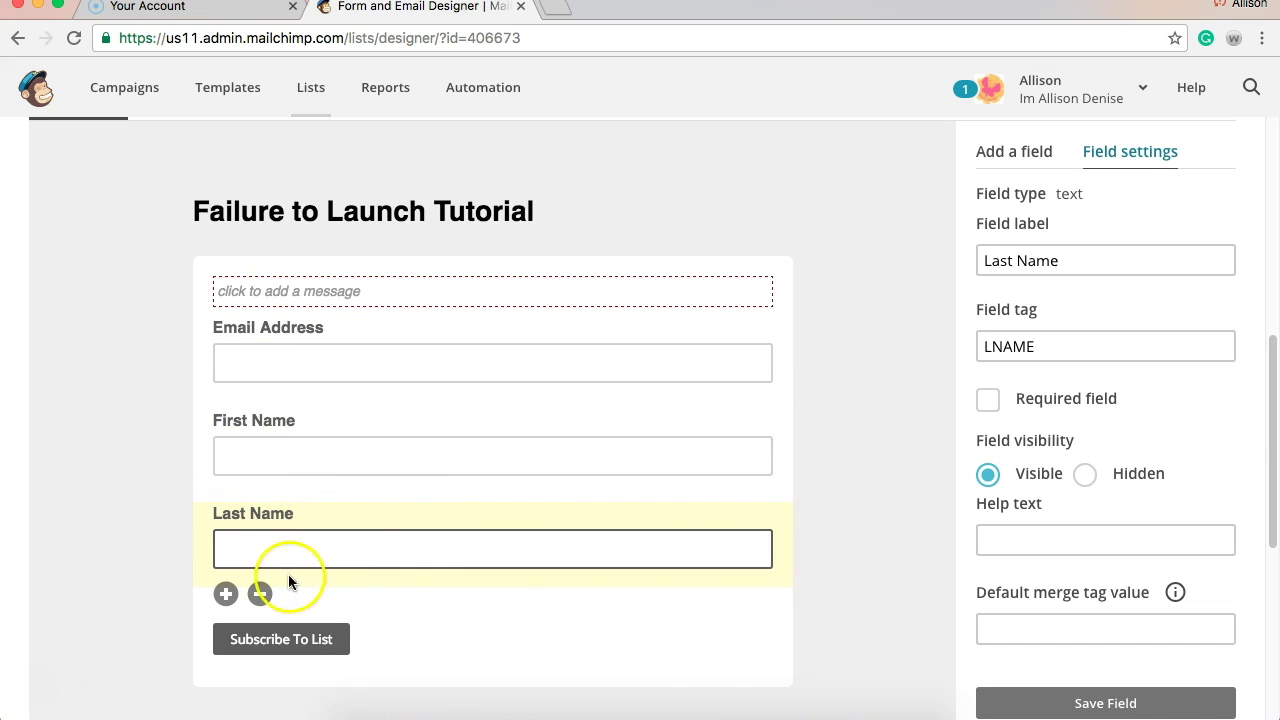
pyautogui.click(260, 594)
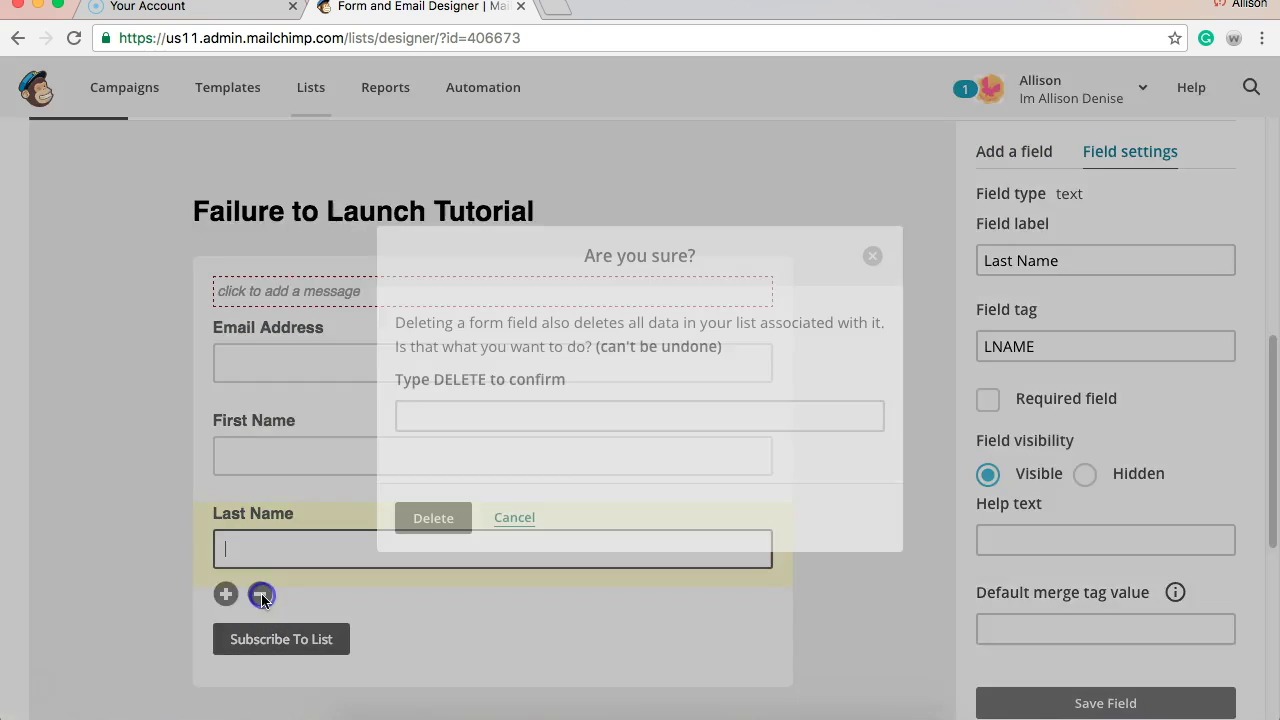
pyautogui.click(519, 413)
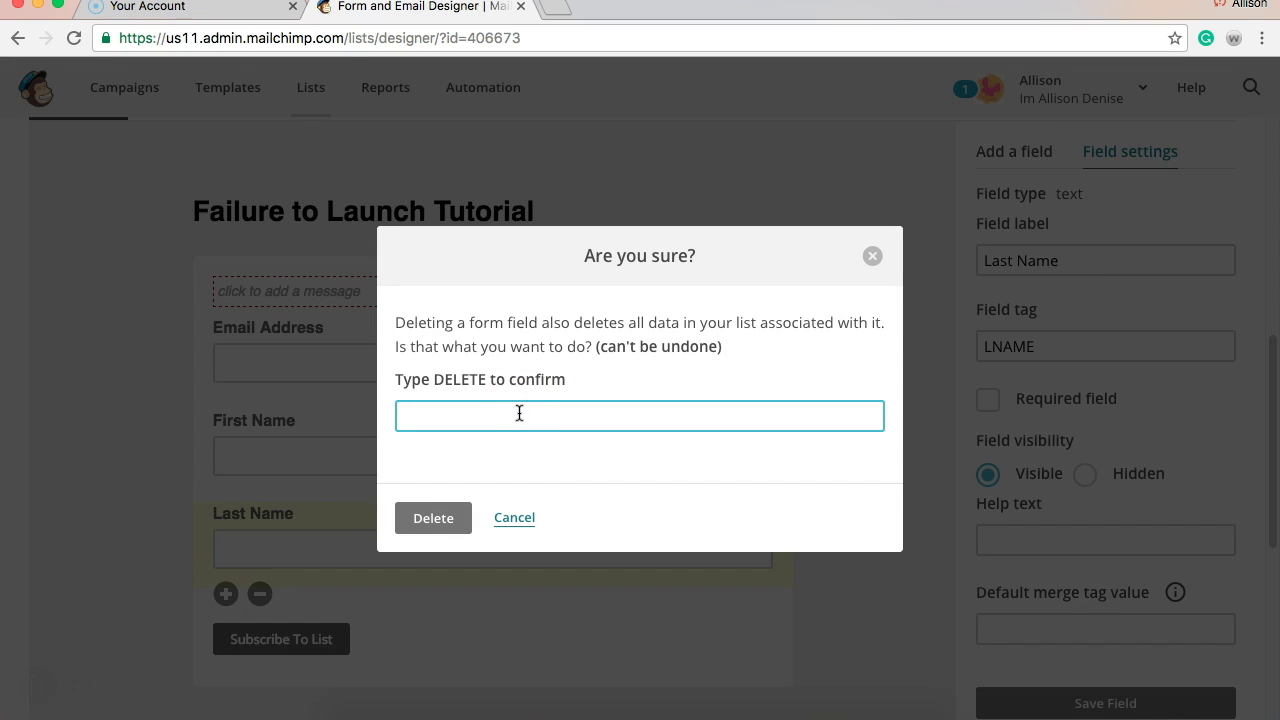
pyautogui.write('DELETE')
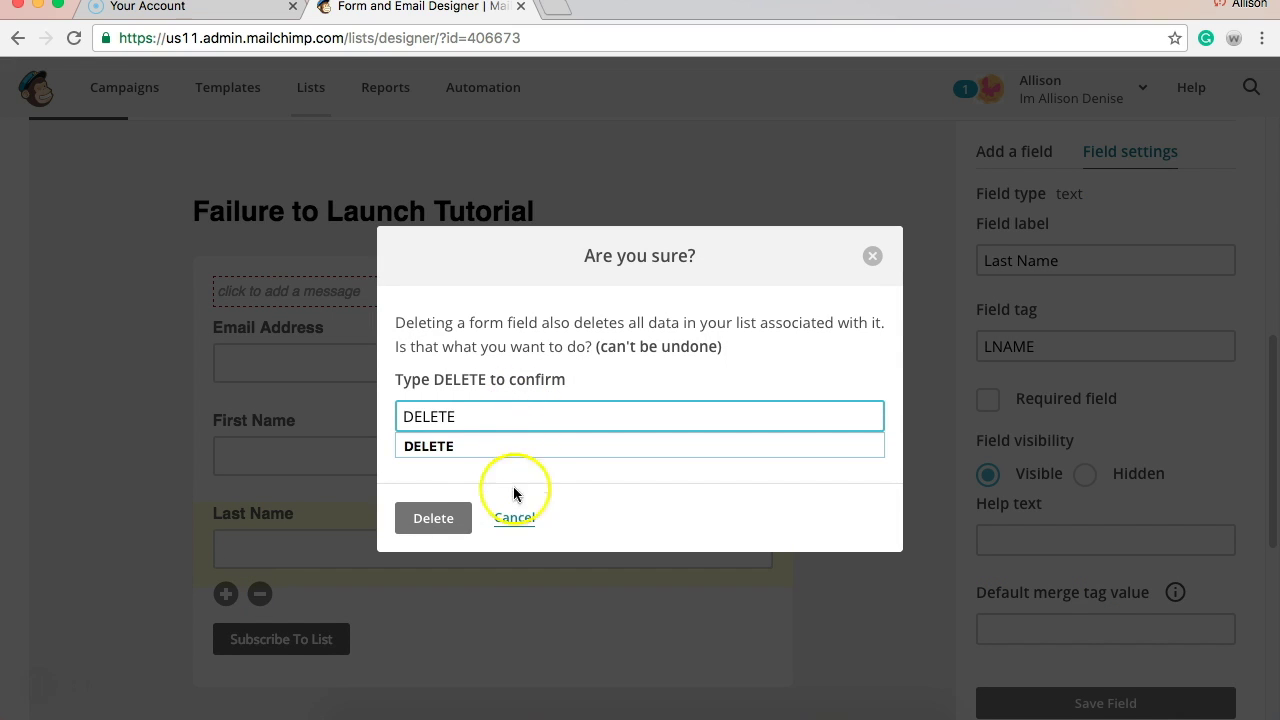
pyautogui.click(437, 517)
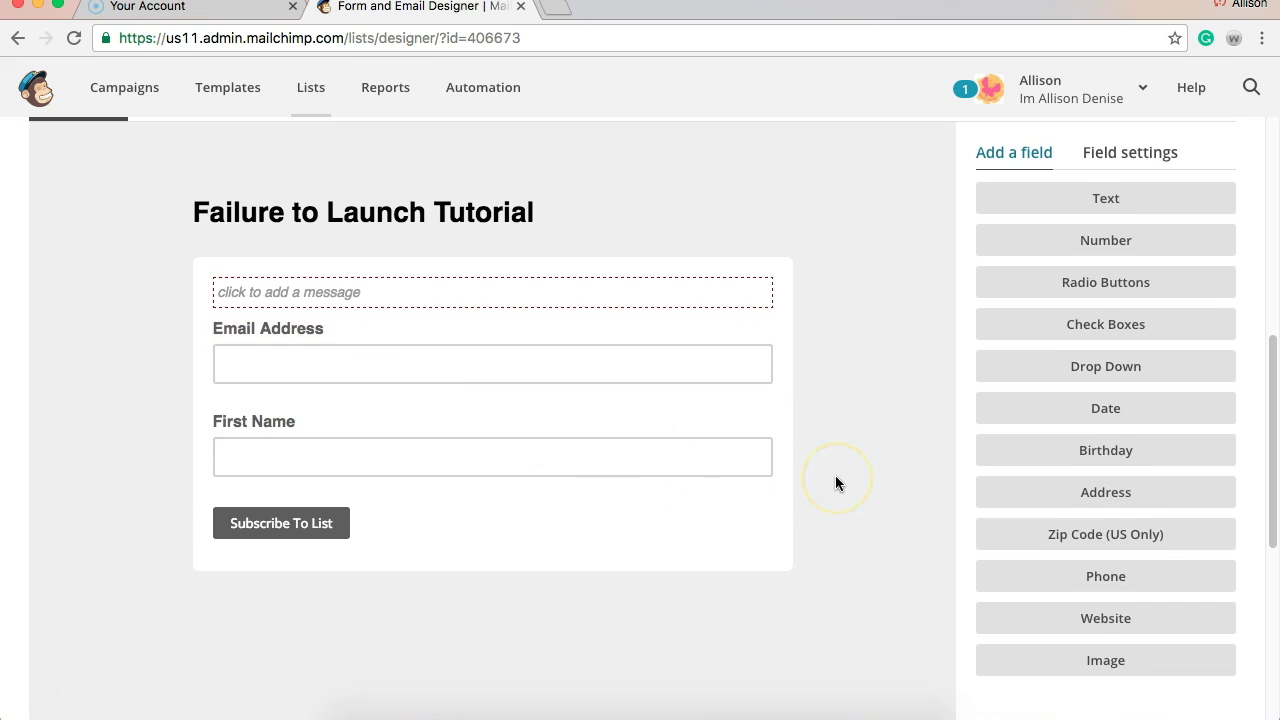
# Use an image in place of the form's title text, choosing the BLOGlandingpgs PNG from the stored files.
pyautogui.scroll(2, 836, 477)
pyautogui.scroll(-1, 835, 483)
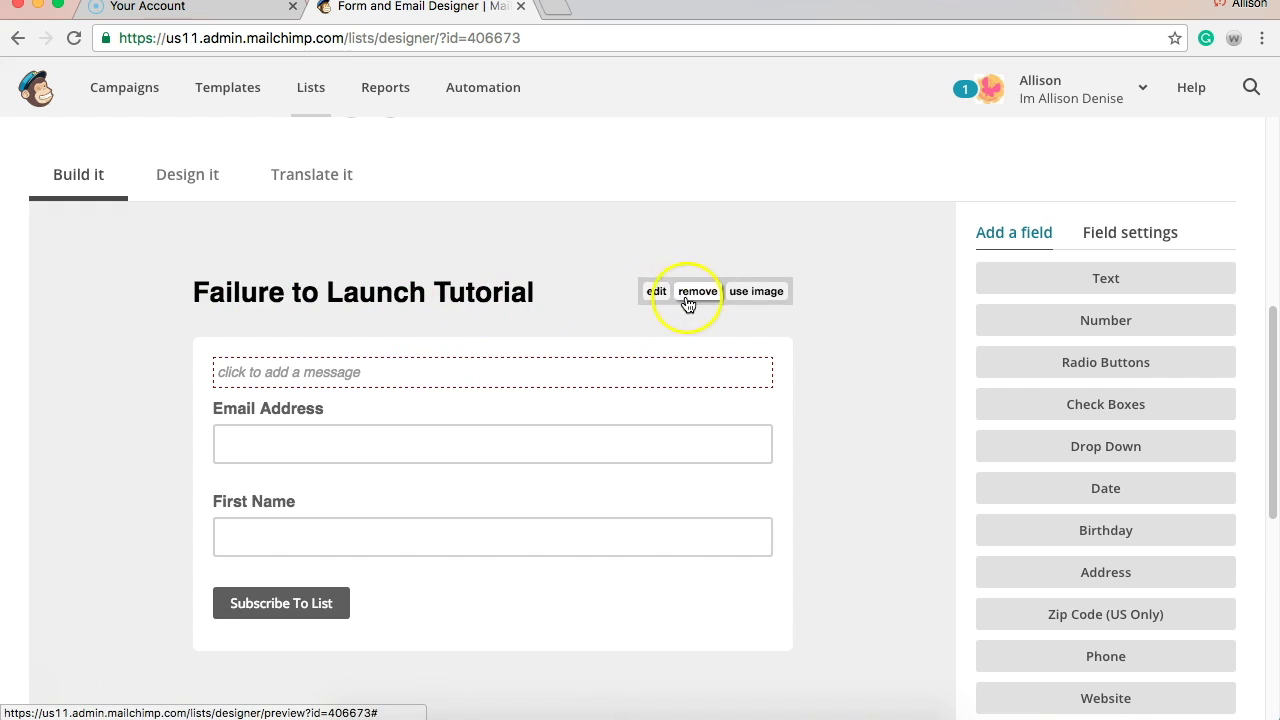
pyautogui.moveTo(697, 297)
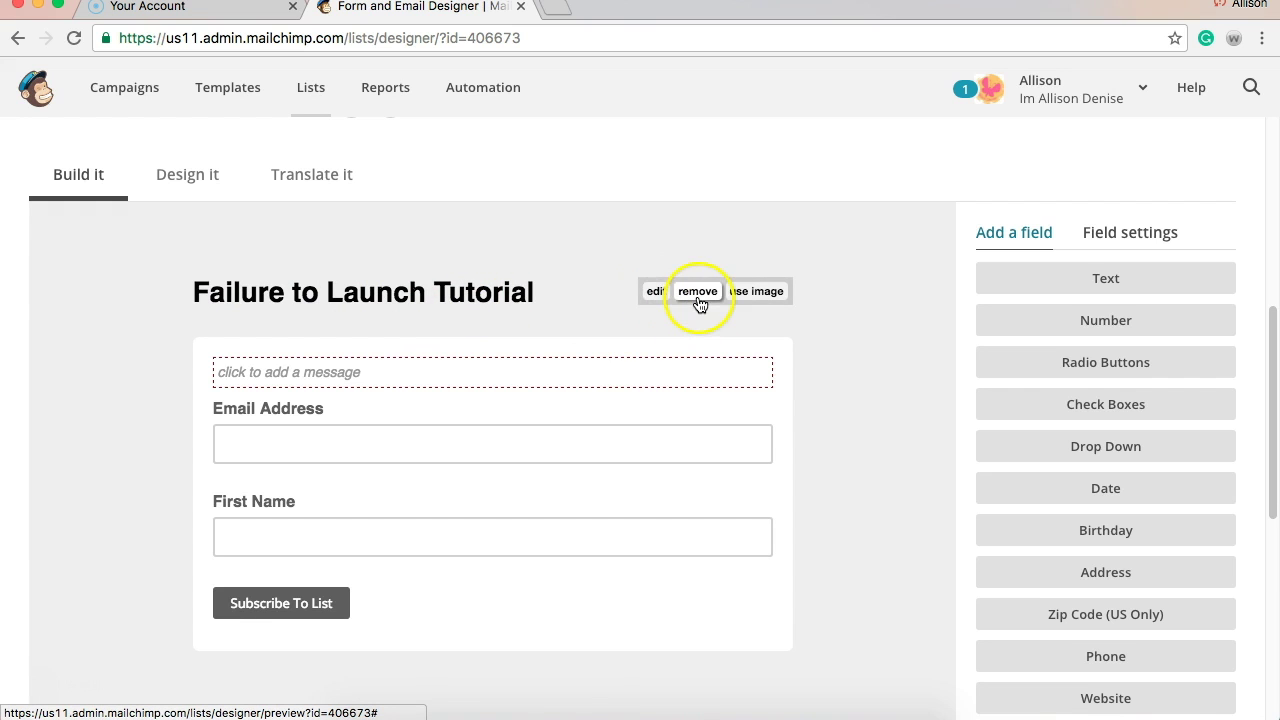
pyautogui.click(758, 293)
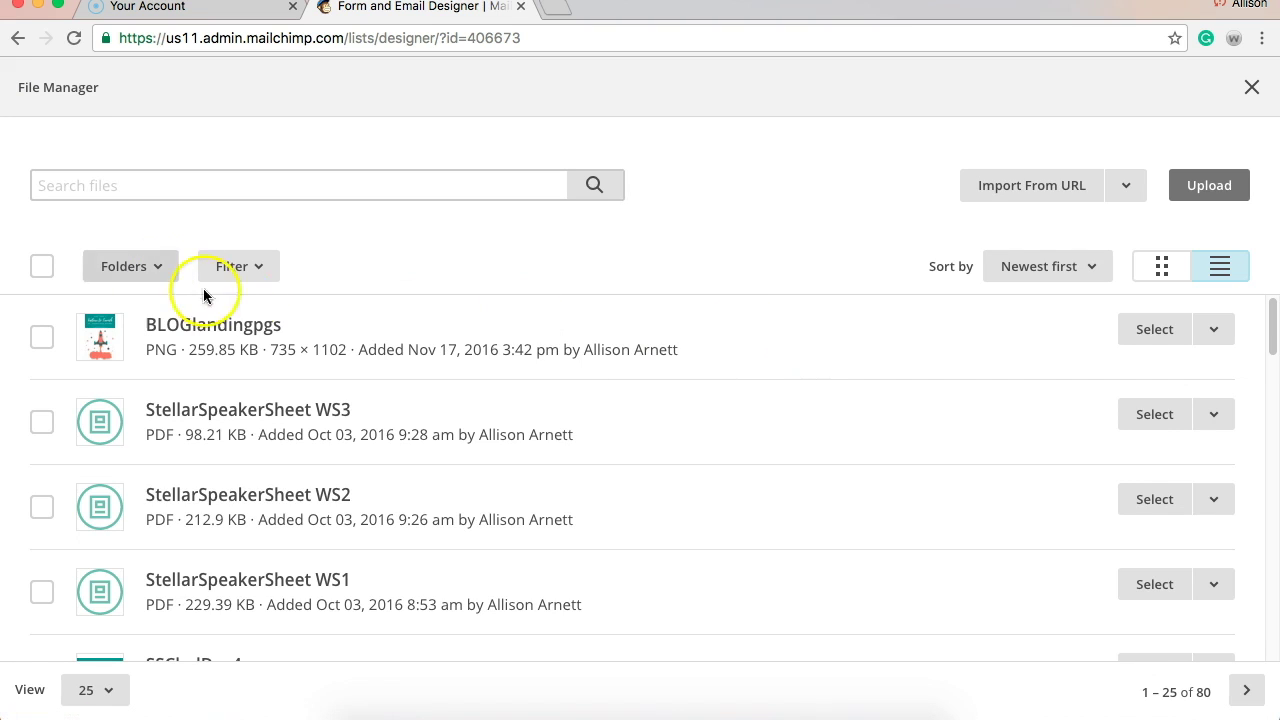
pyautogui.click(1228, 195)
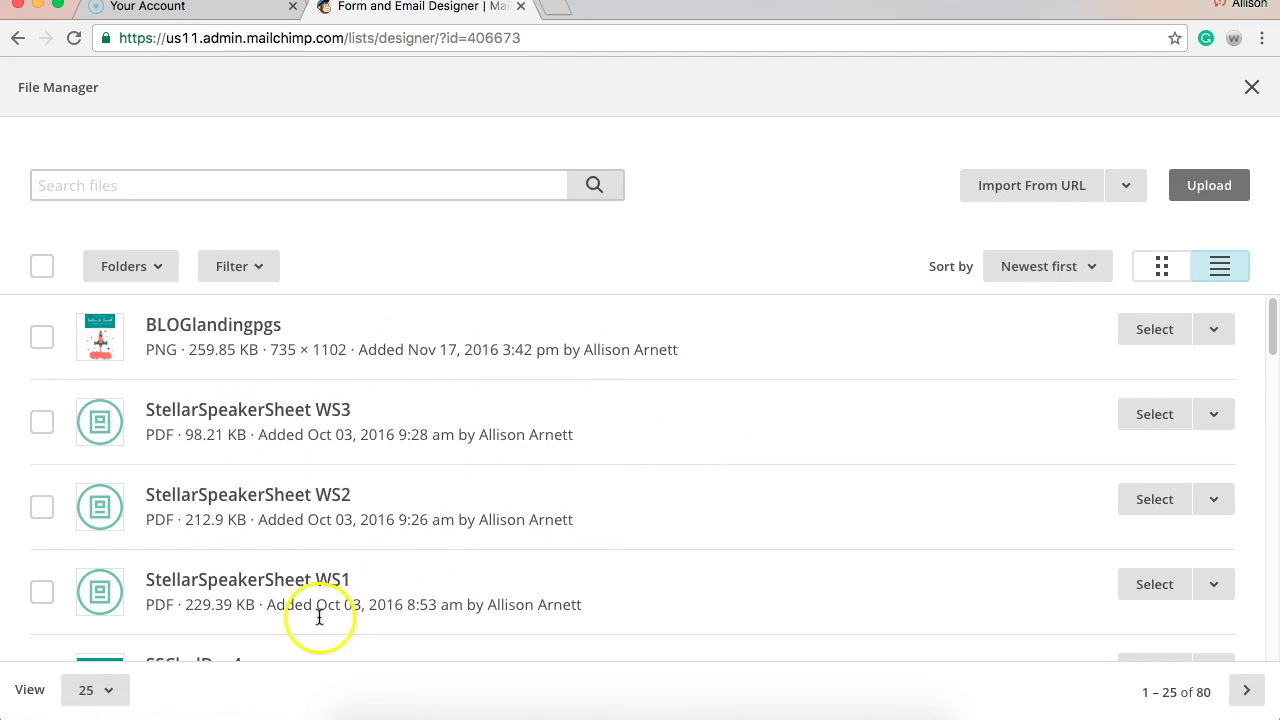
pyautogui.click(44, 343)
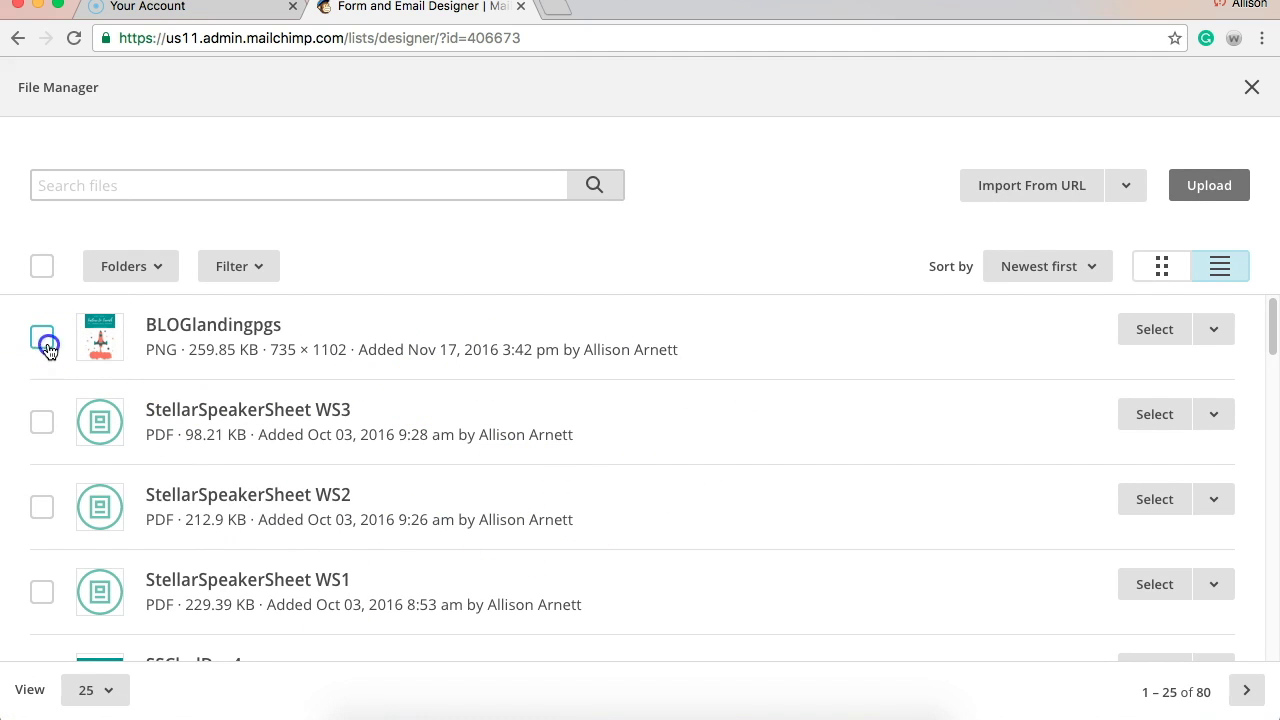
pyautogui.click(1160, 330)
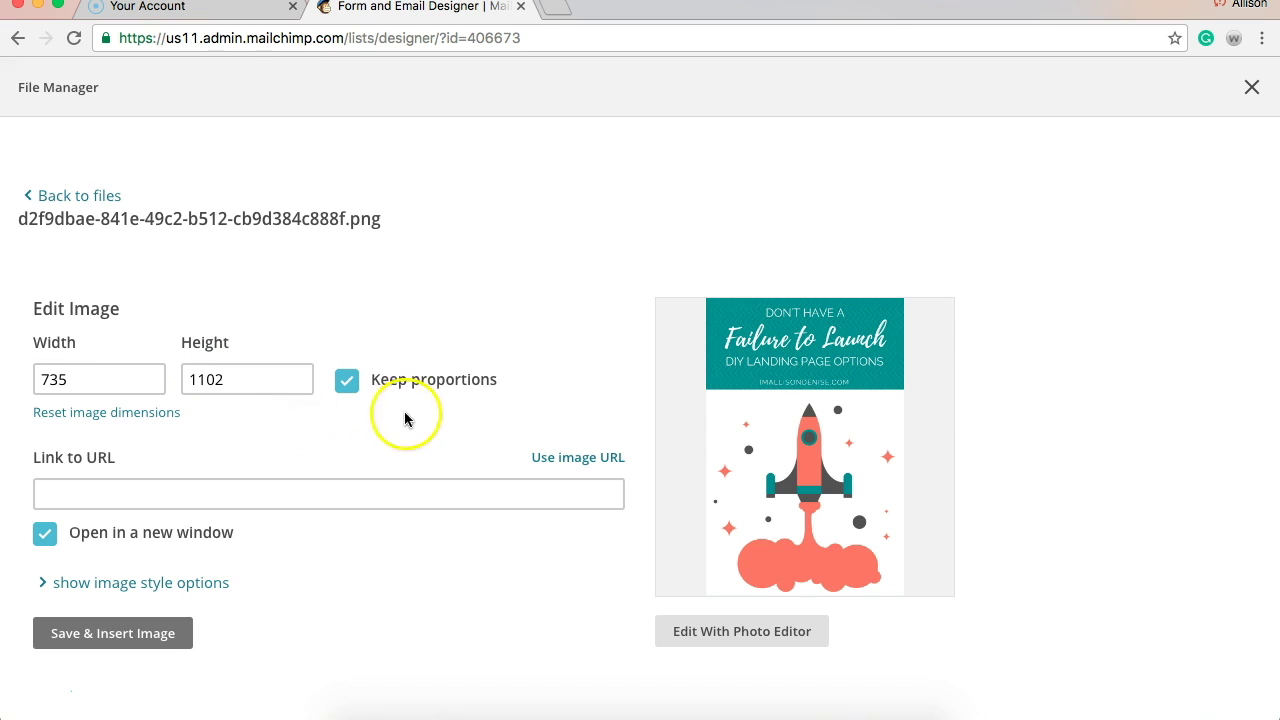
# Save and insert the header image with its proportions kept.
pyautogui.click(347, 382)
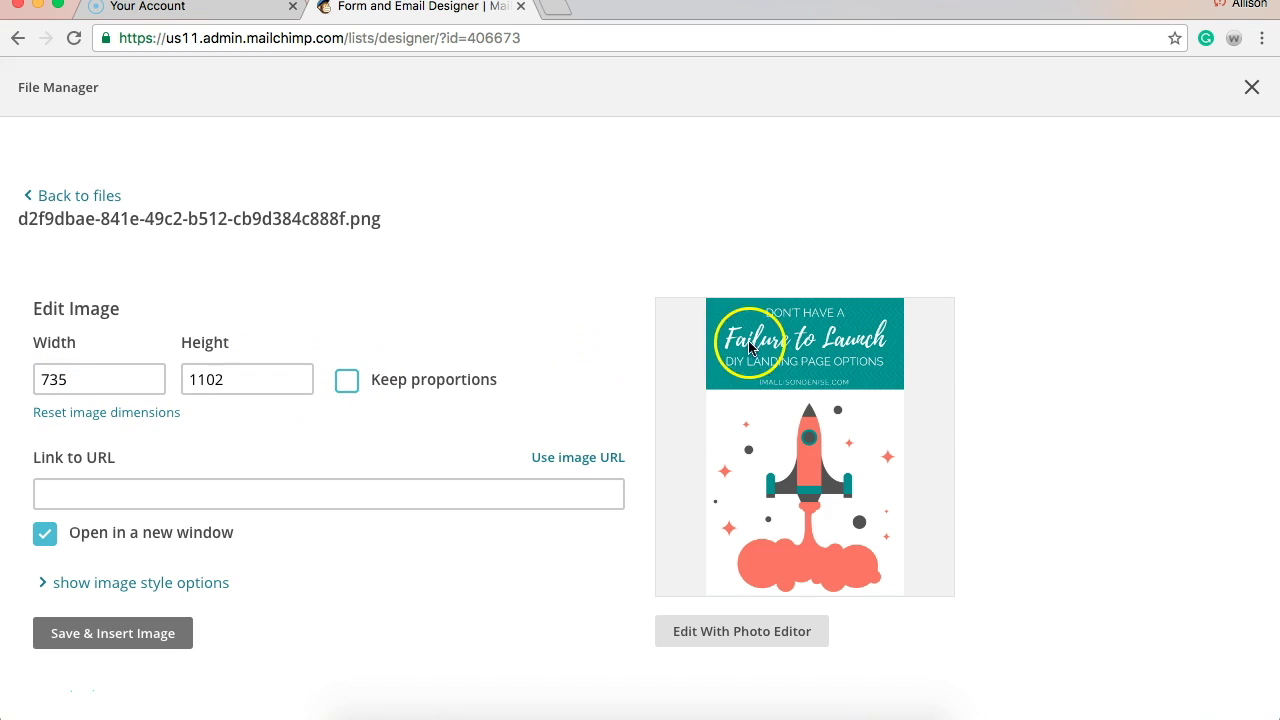
pyautogui.click(347, 384)
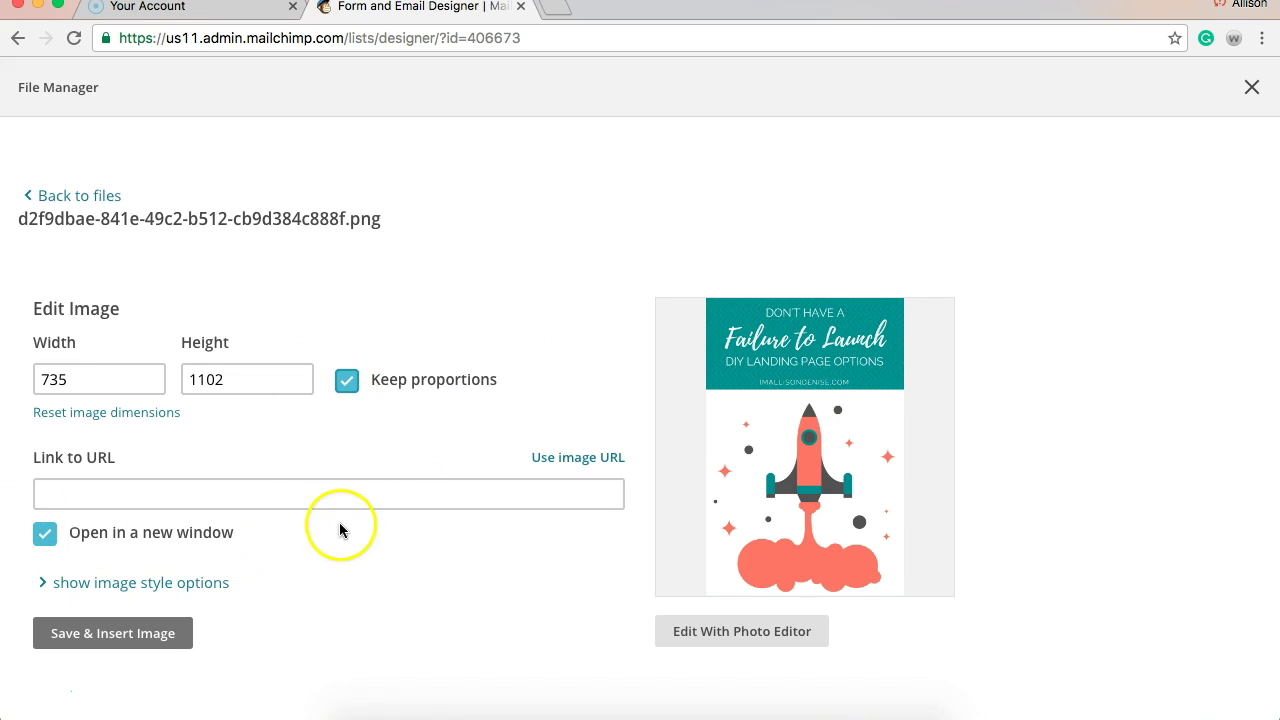
pyautogui.click(111, 638)
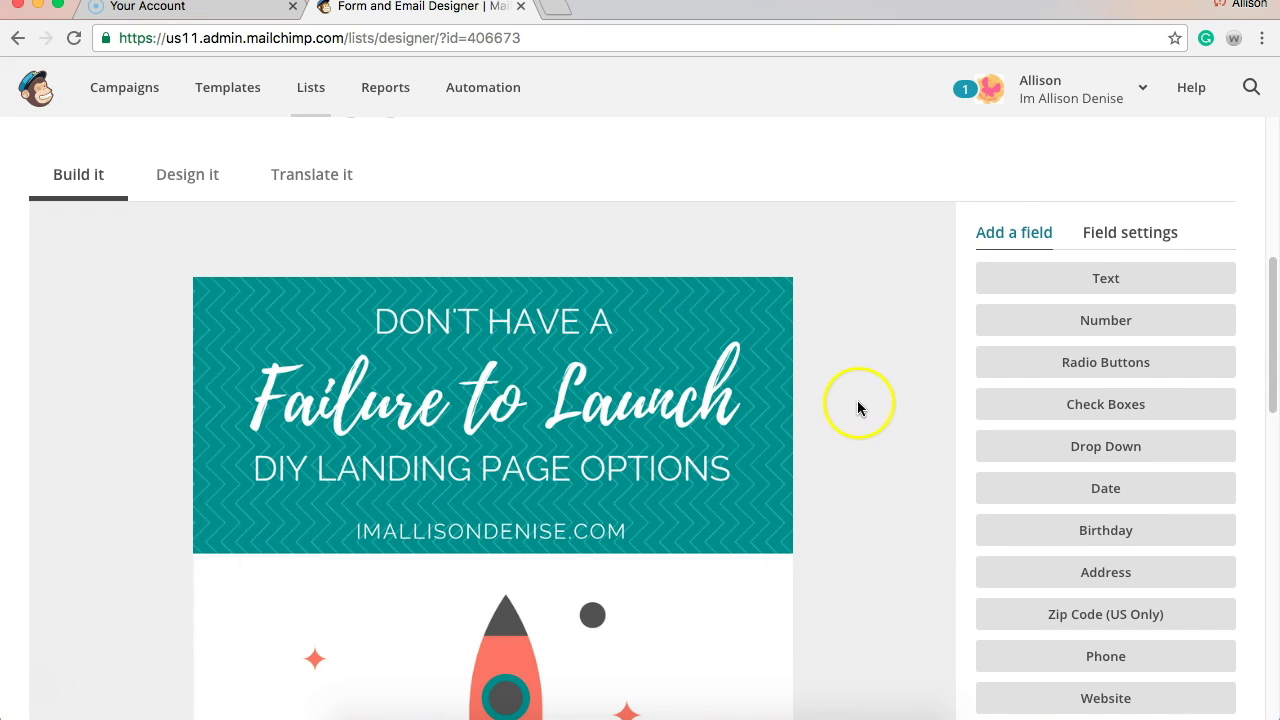
# Look over the whole signup form, examining how the header image sits above the message area and the remaining fields.
pyautogui.scroll(-5, 865, 408)
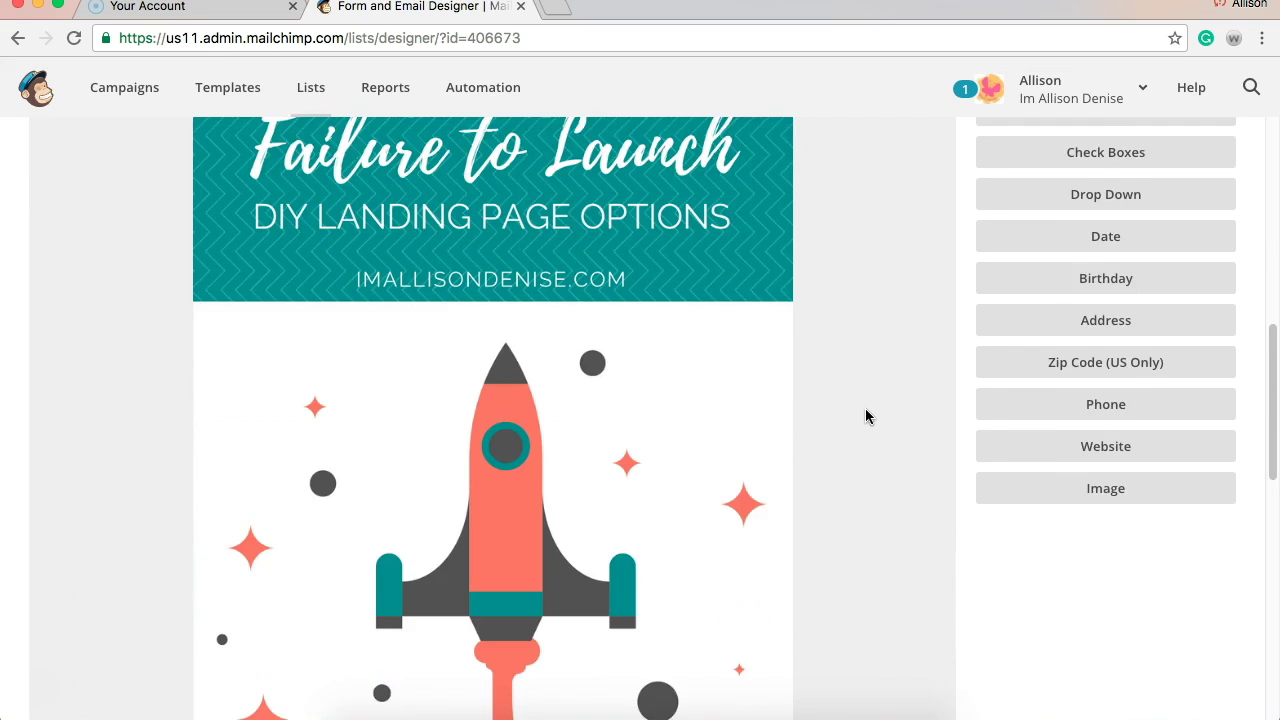
pyautogui.scroll(-5, 867, 416)
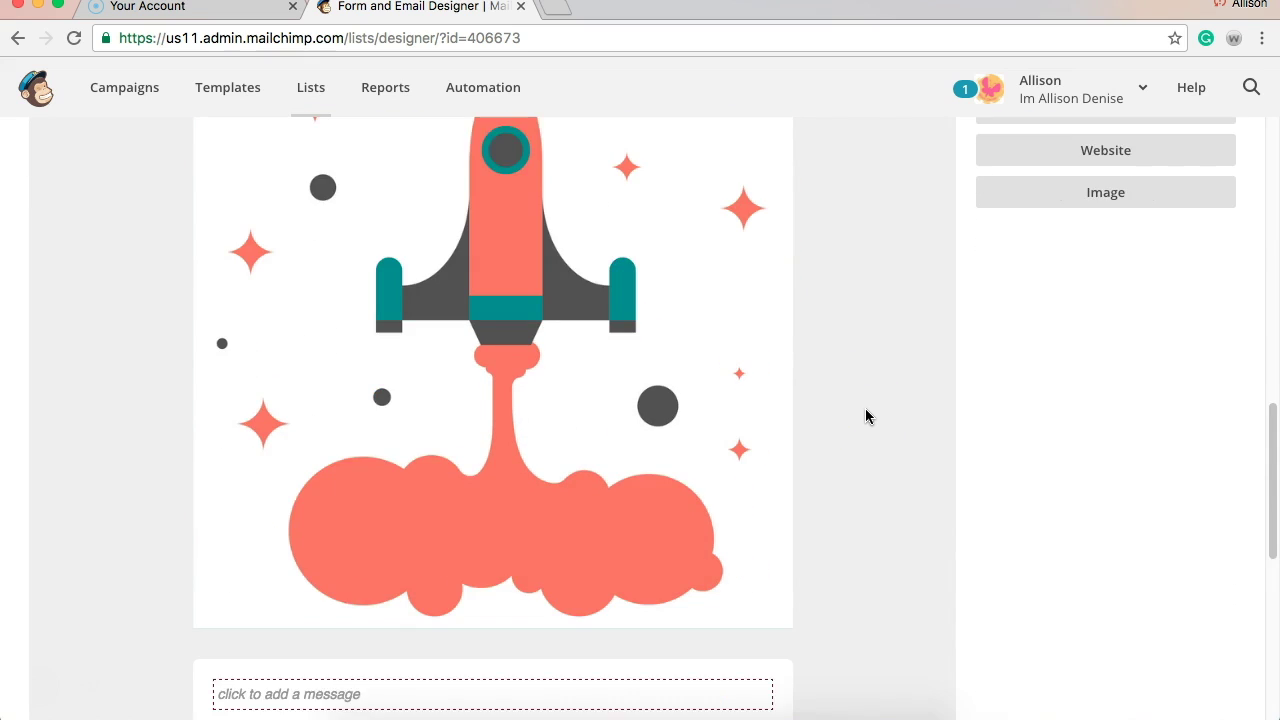
pyautogui.scroll(-4, 867, 416)
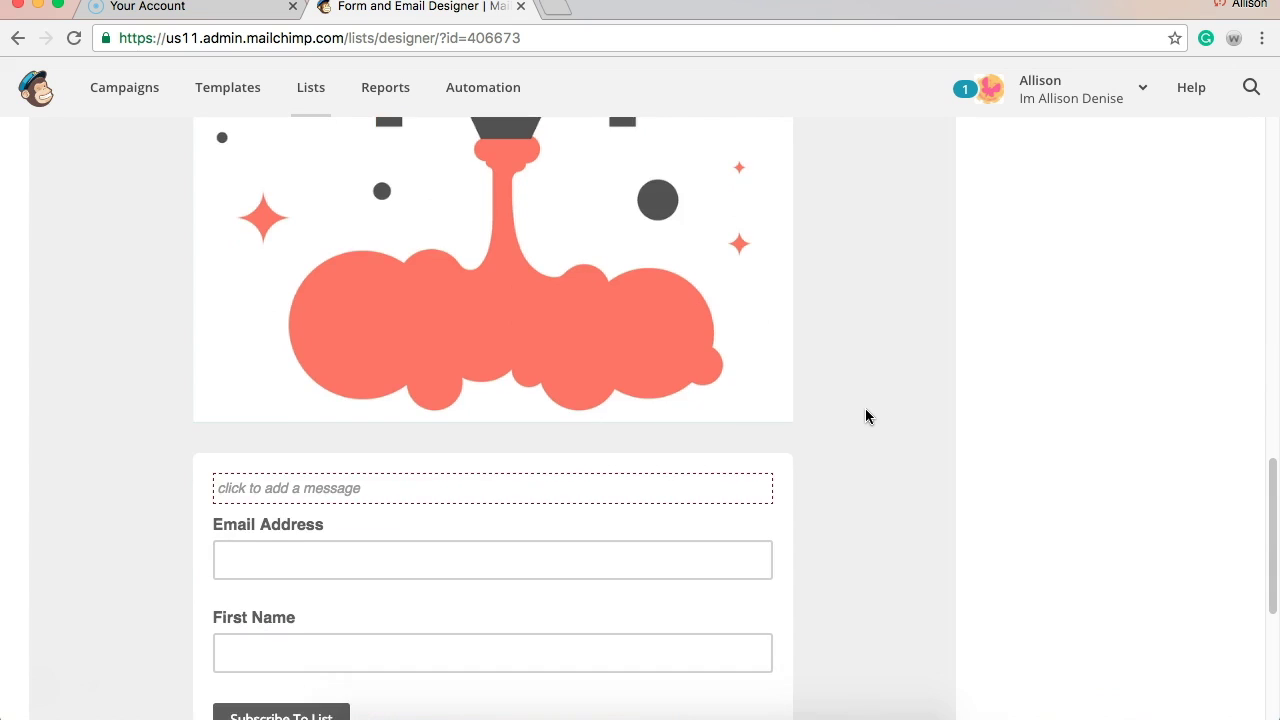
pyautogui.scroll(-6, 867, 416)
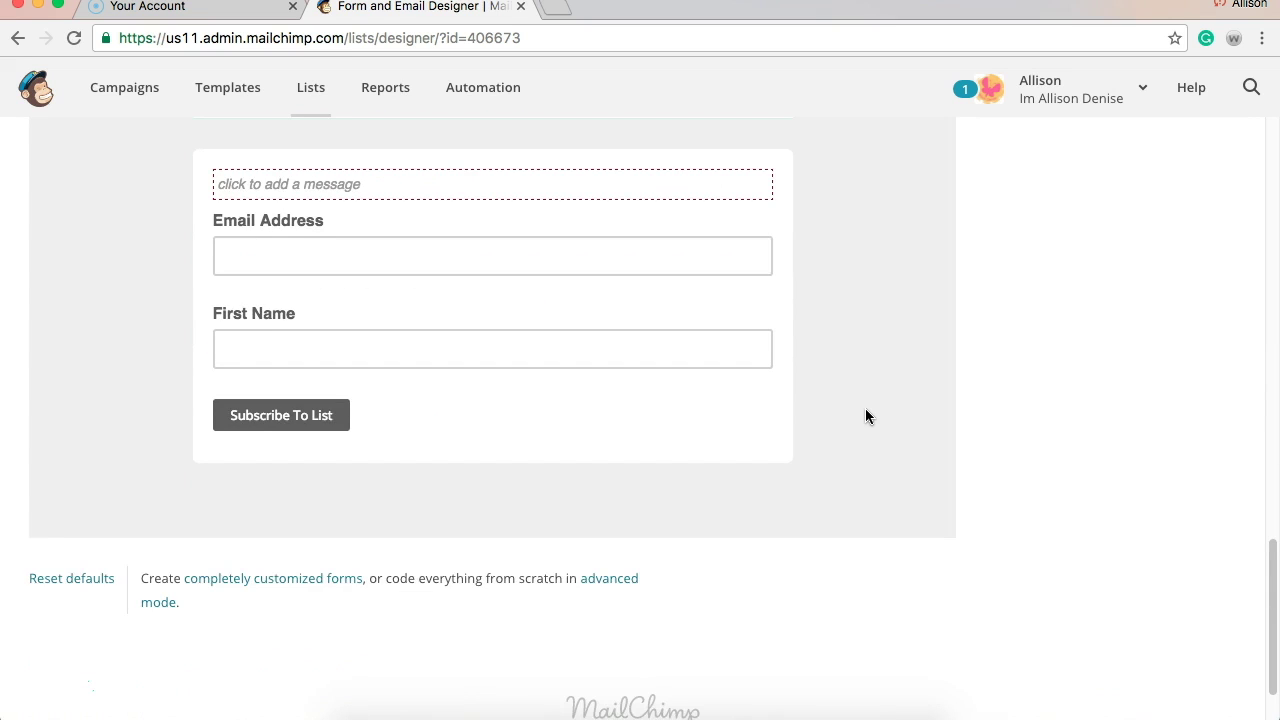
pyautogui.scroll(10, 866, 416)
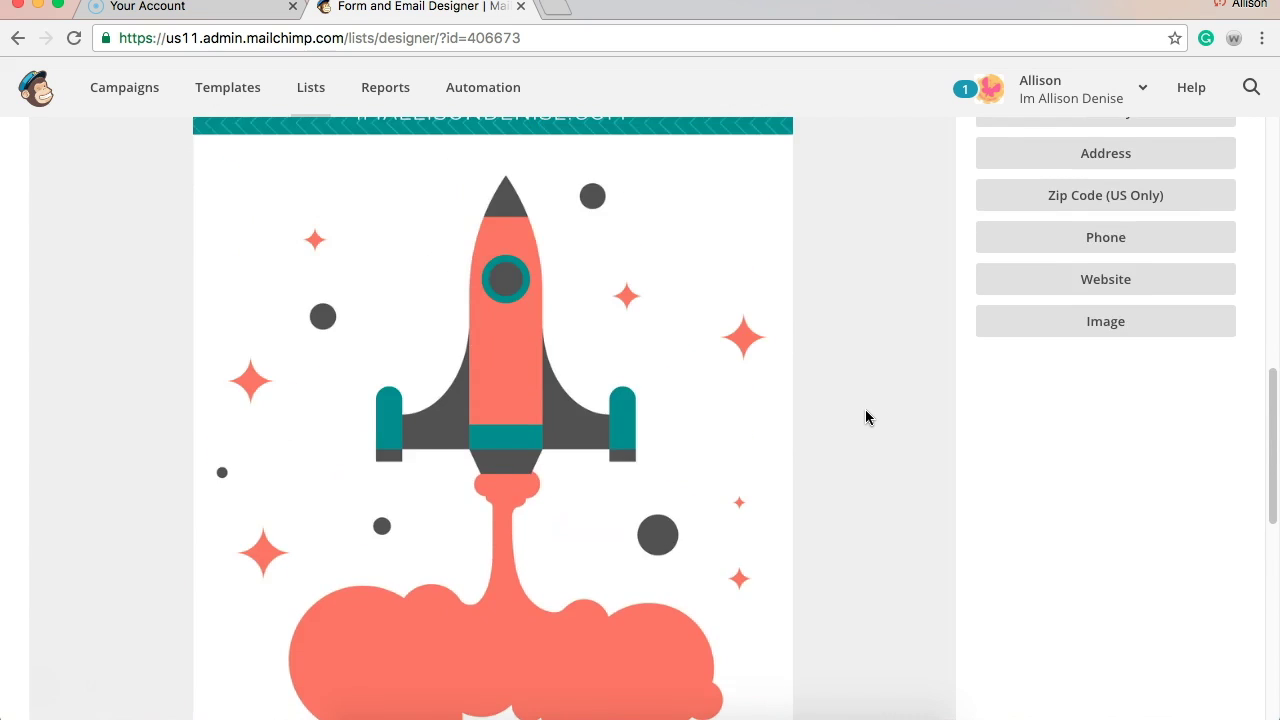
pyautogui.scroll(10, 866, 417)
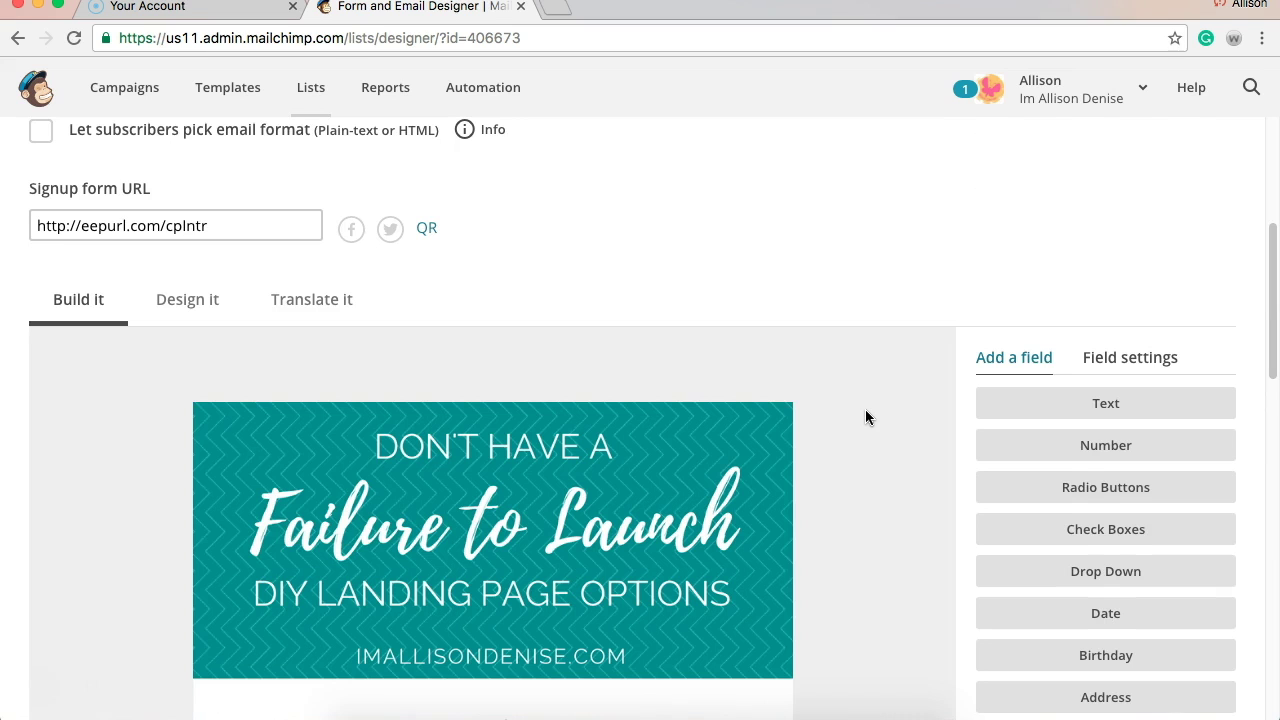
pyautogui.scroll(-6, 866, 414)
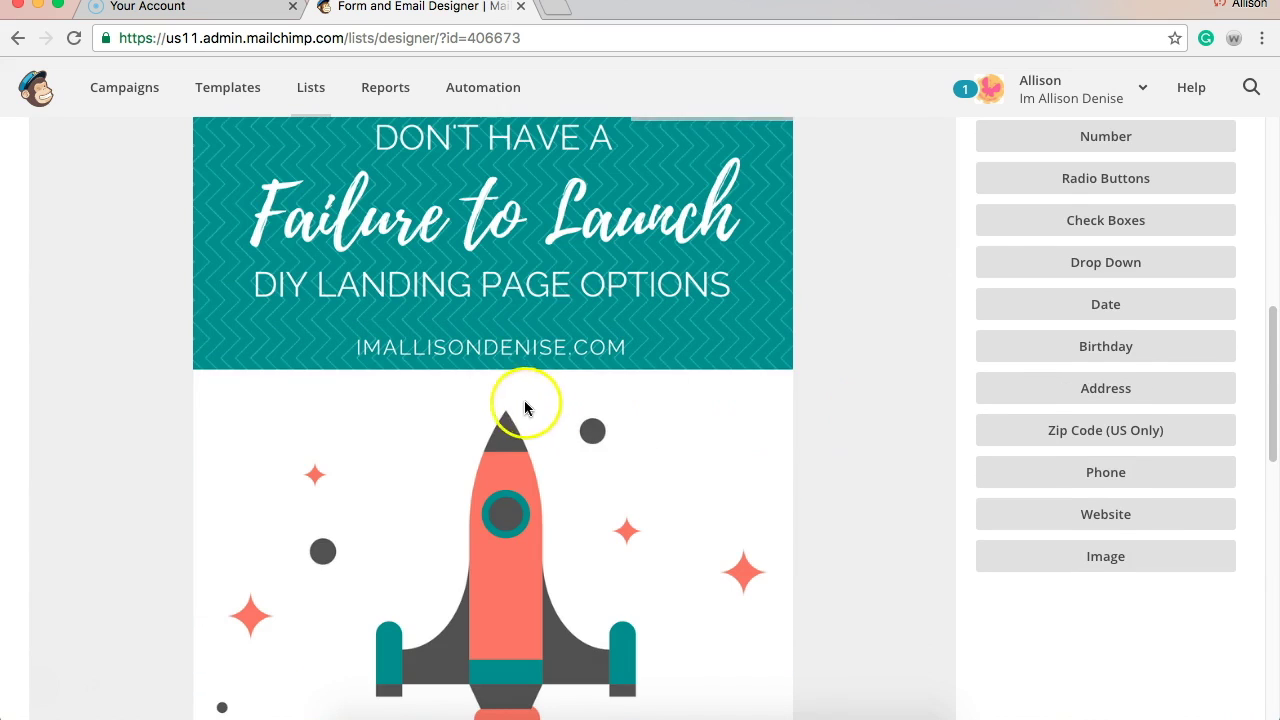
pyautogui.scroll(-6, 391, 389)
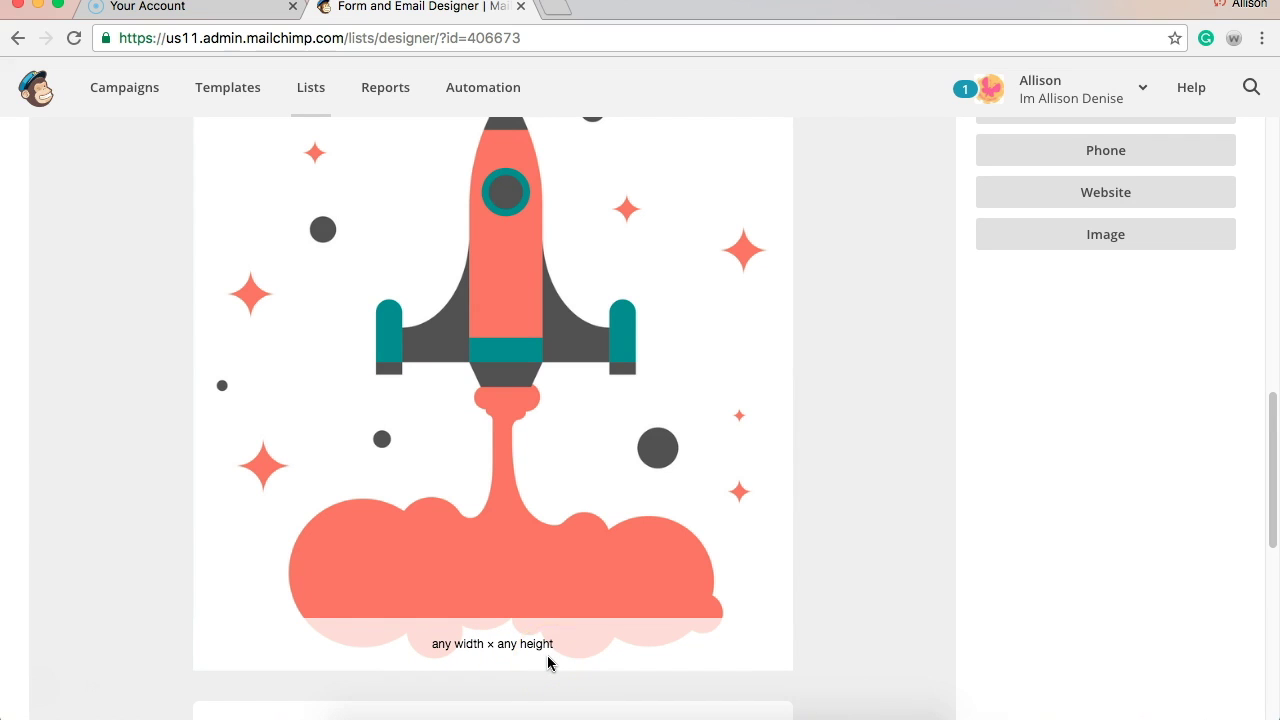
pyautogui.scroll(-4, 822, 520)
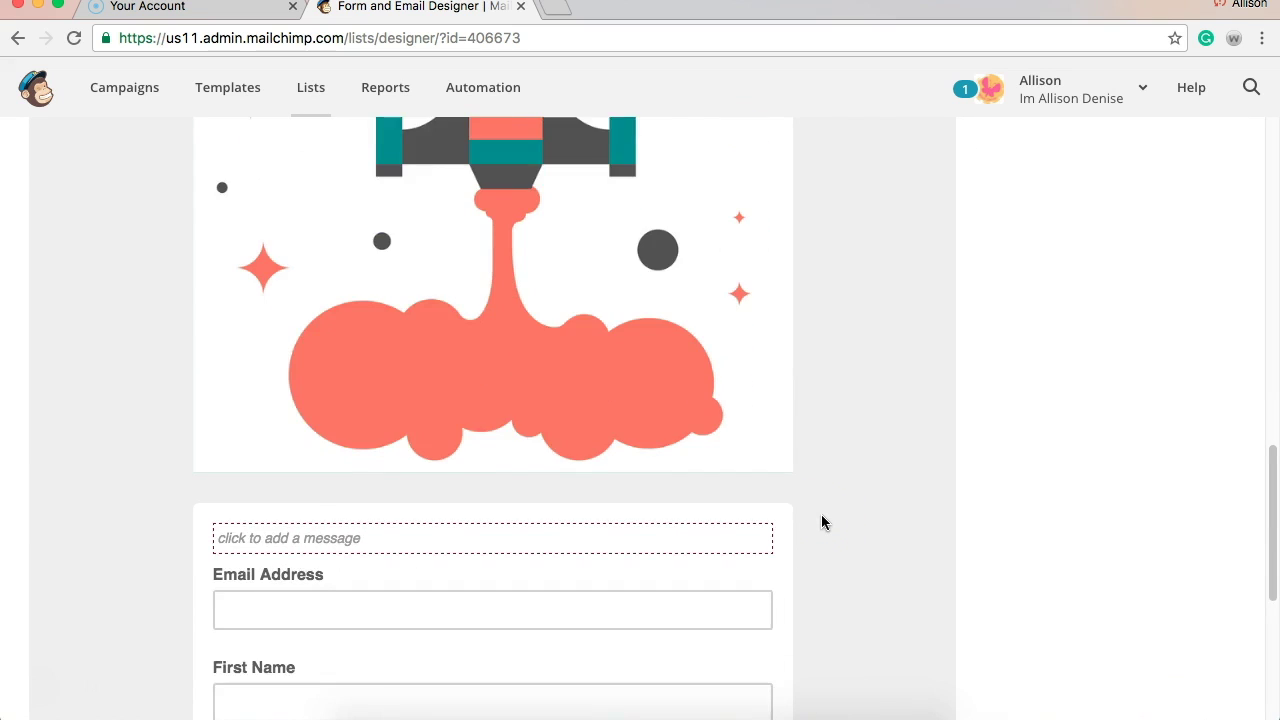
pyautogui.scroll(-3, 822, 522)
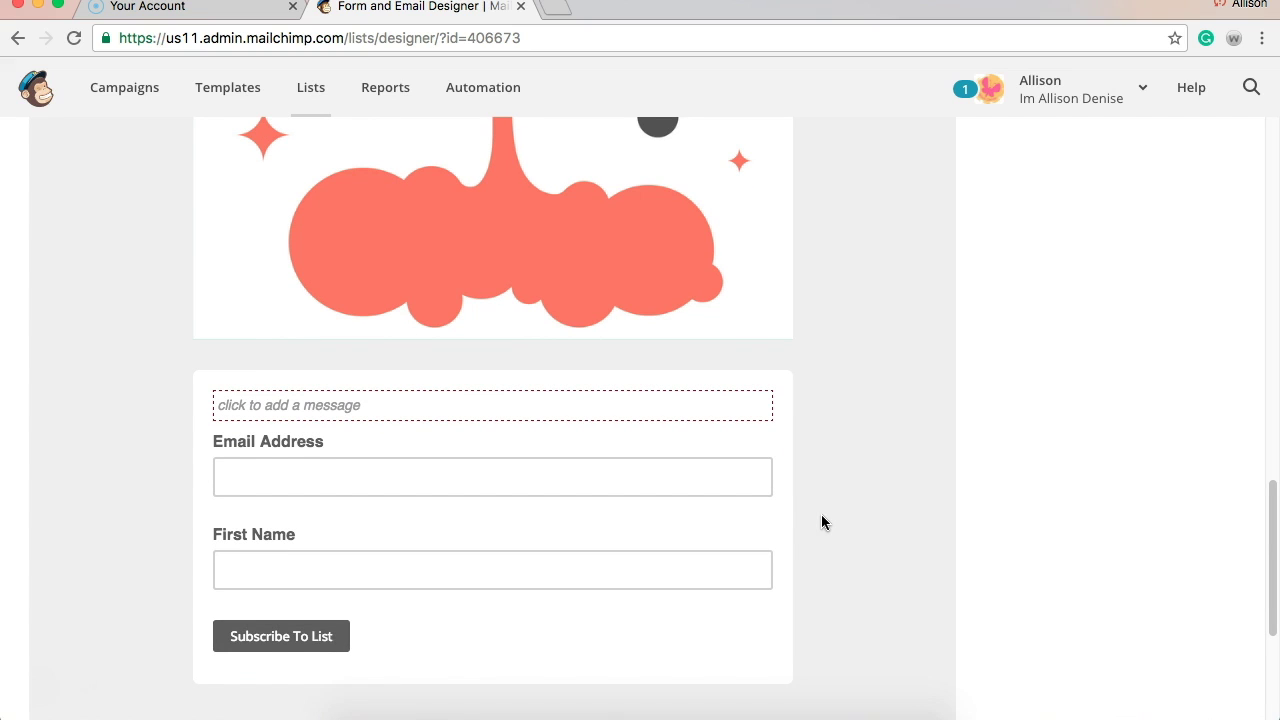
pyautogui.scroll(-2, 822, 522)
pyautogui.scroll(5, 822, 522)
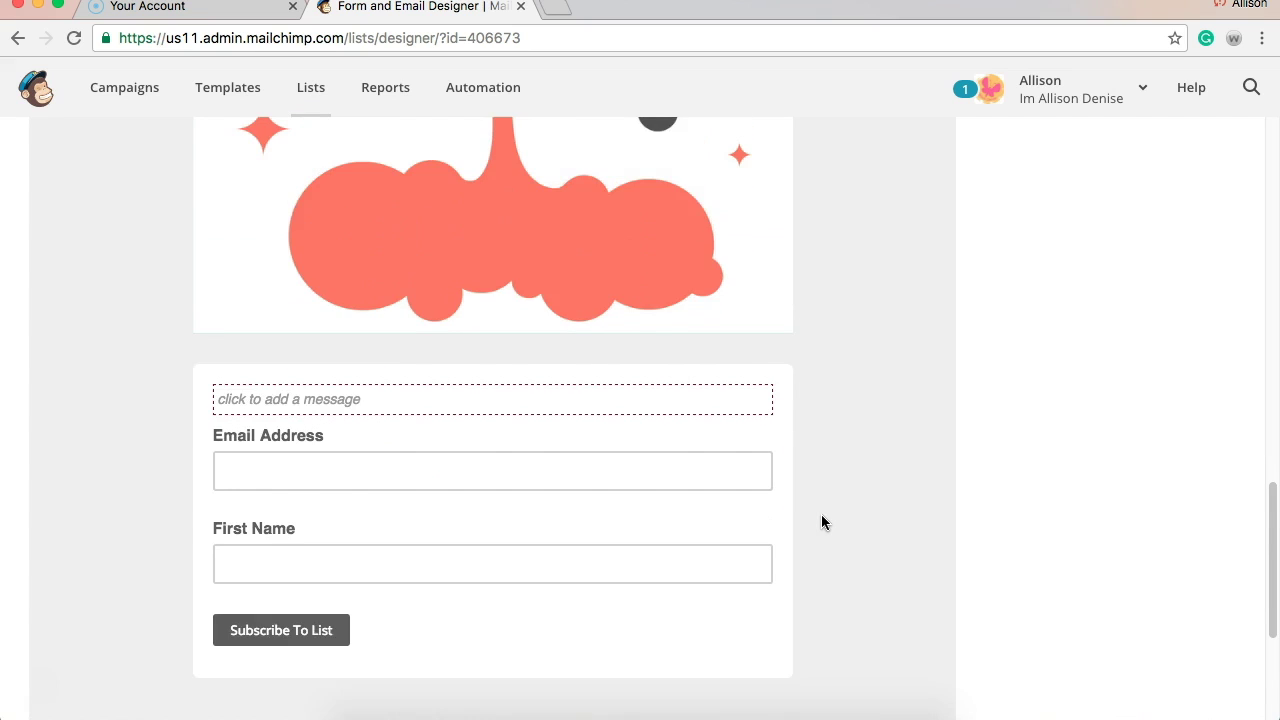
pyautogui.scroll(10, 822, 522)
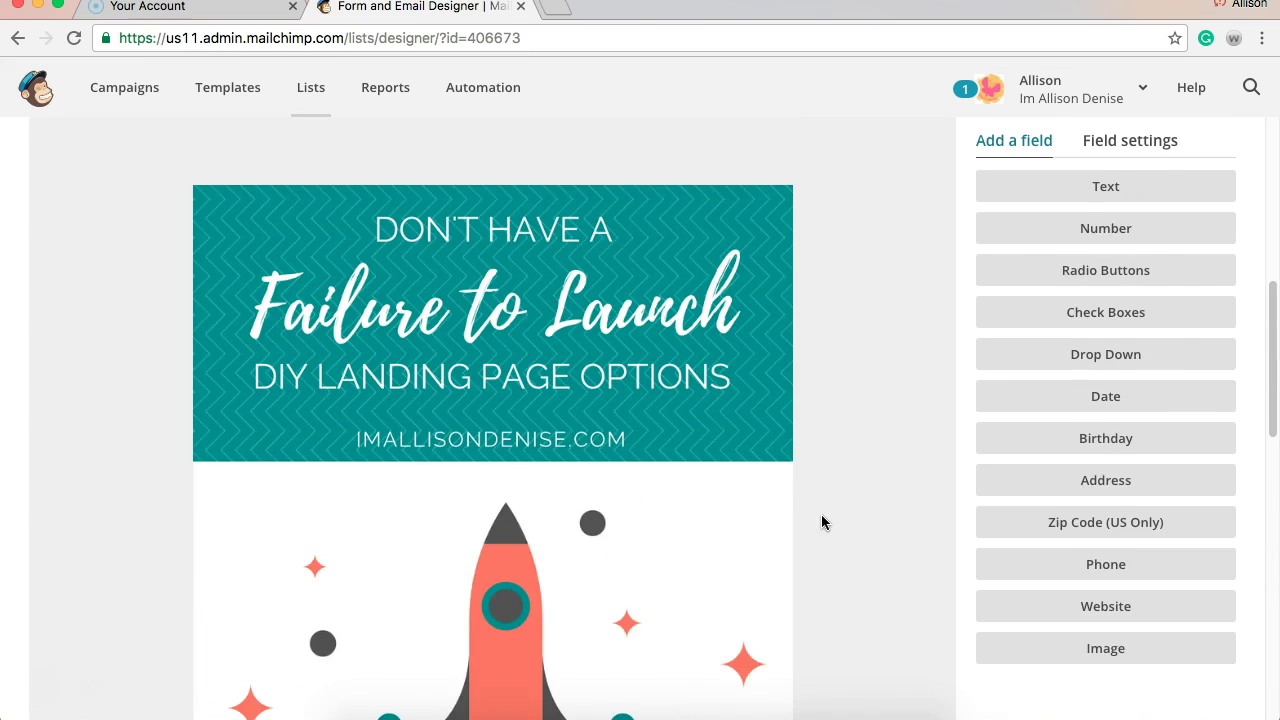
pyautogui.scroll(3, 822, 522)
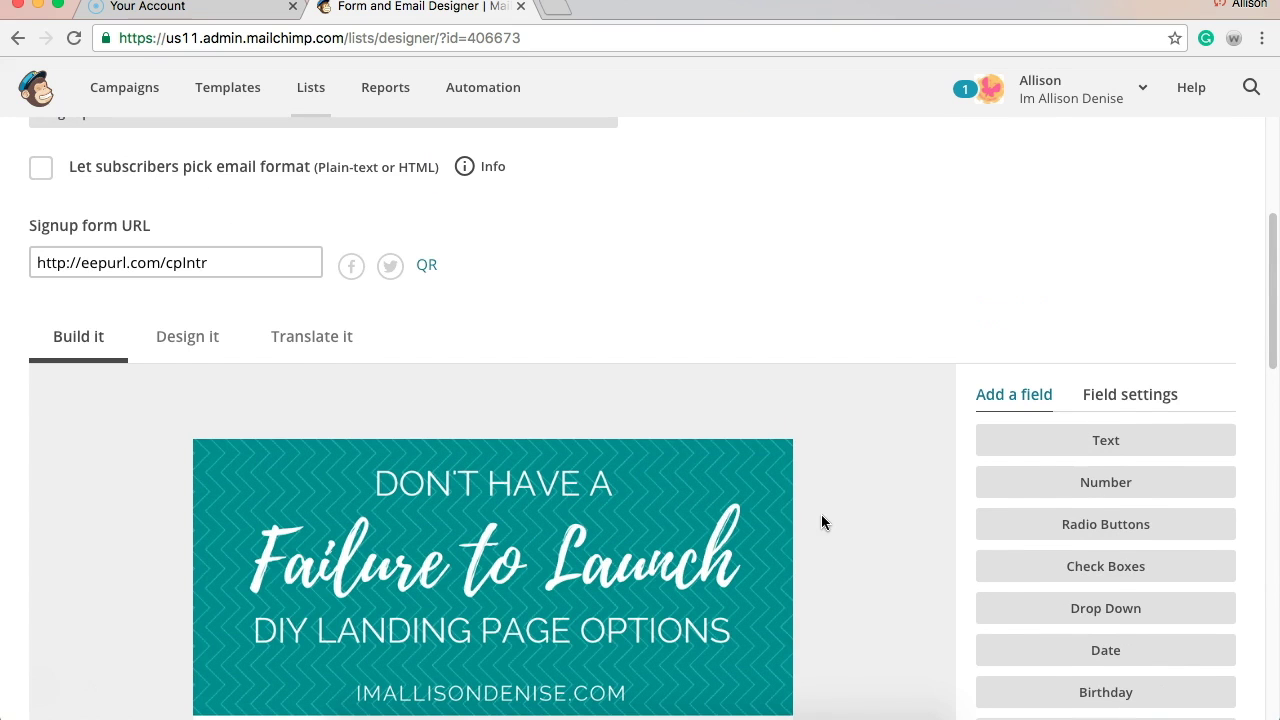
# In the signup form's design settings, set the page background to a yellow, #f4cb44, and check it down the whole form.
pyautogui.click(194, 343)
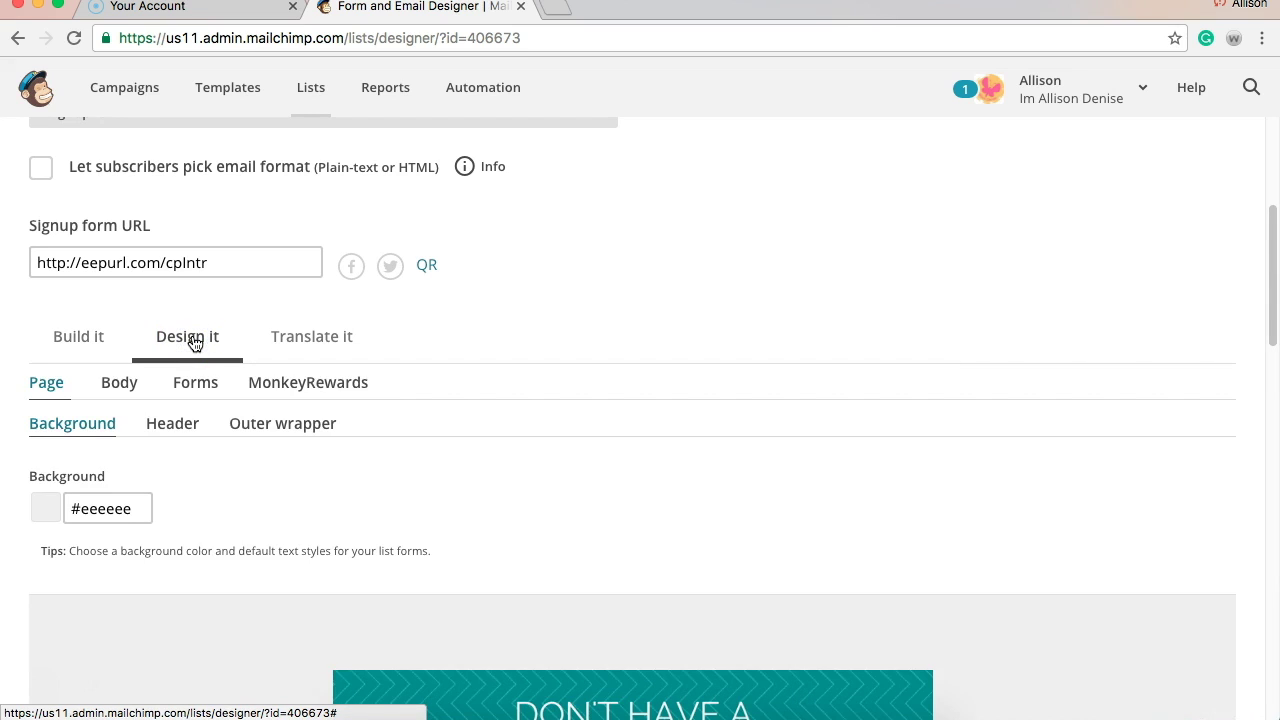
pyautogui.scroll(-3, 486, 405)
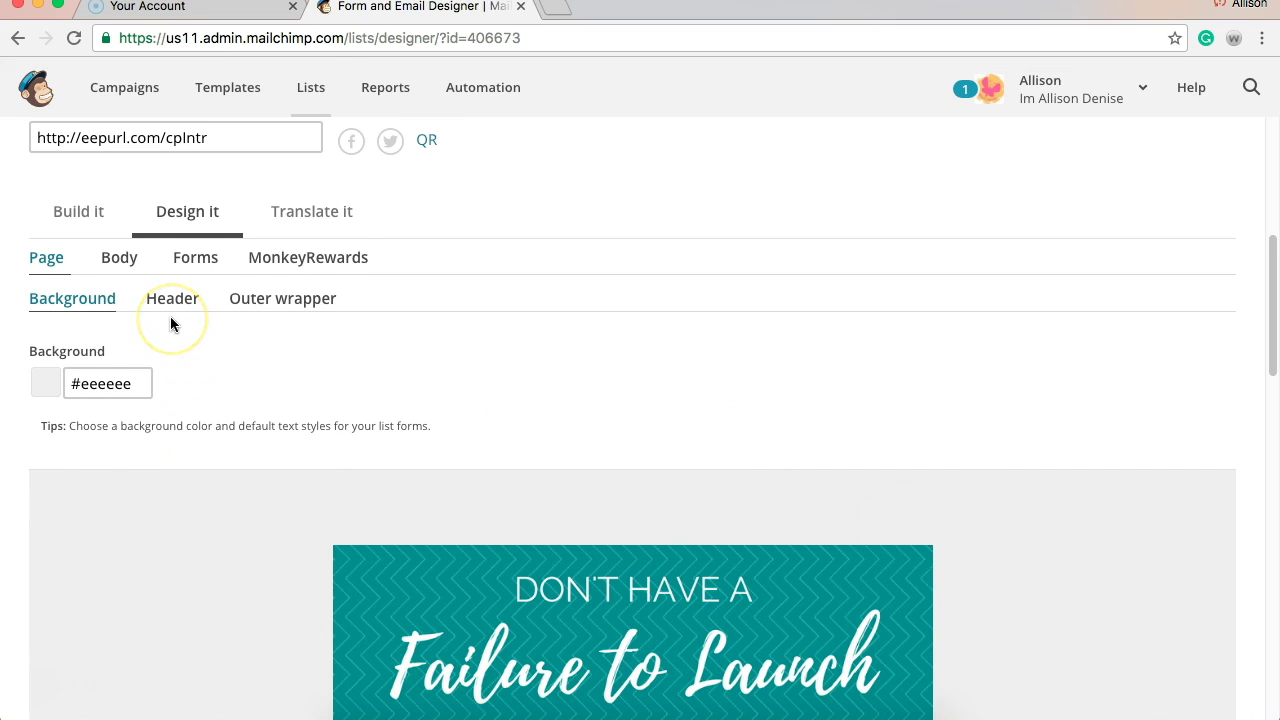
pyautogui.scroll(-3, 170, 316)
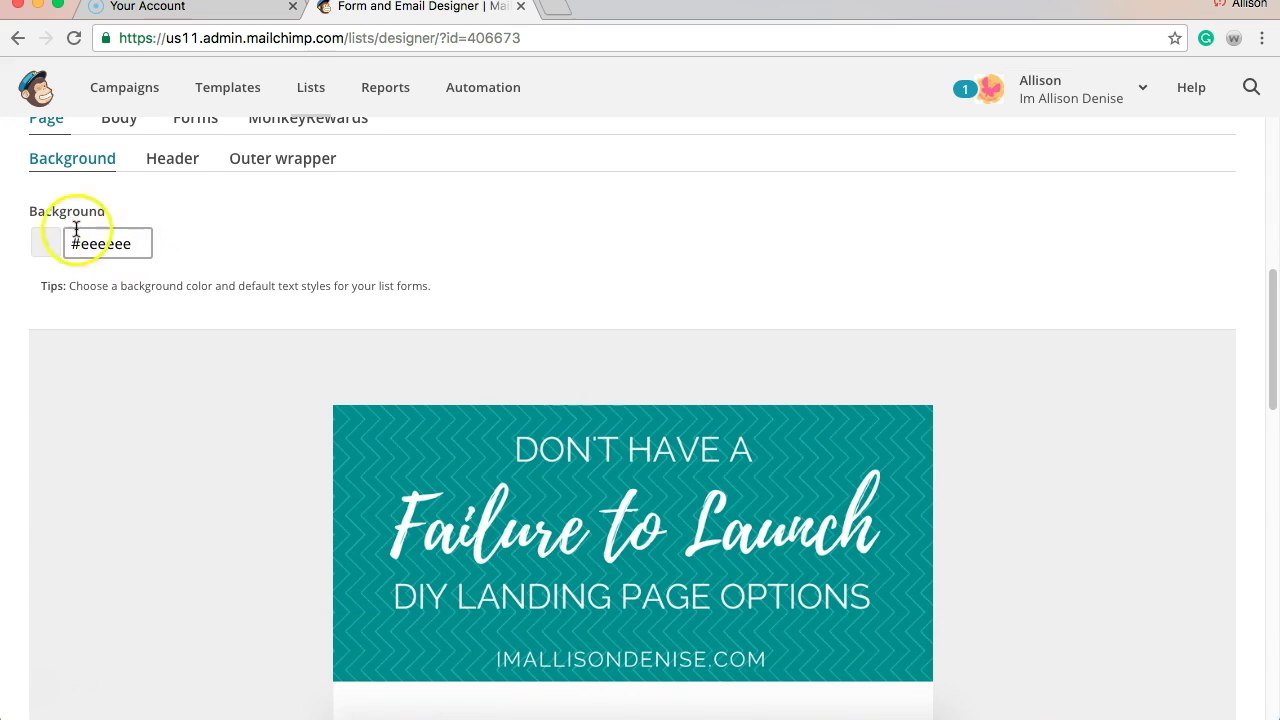
pyautogui.click(120, 257)
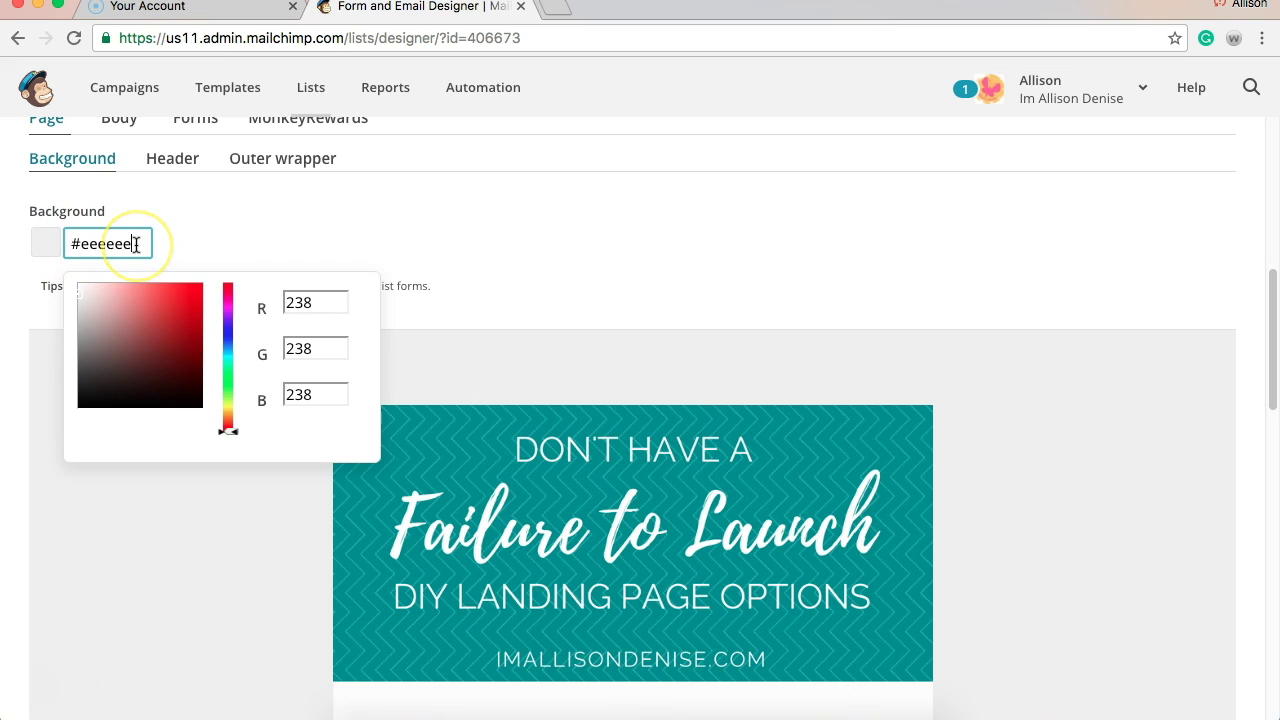
pyautogui.moveTo(135, 247); pyautogui.dragTo(67, 244)
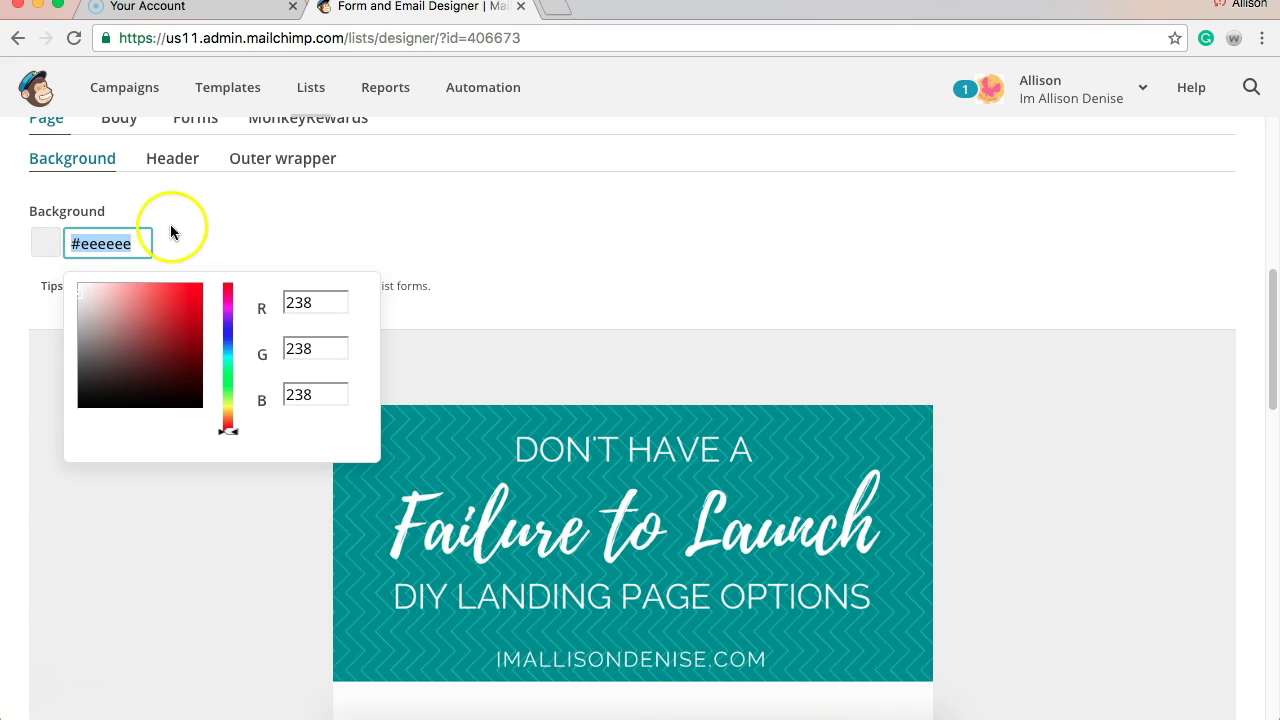
pyautogui.click(132, 243)
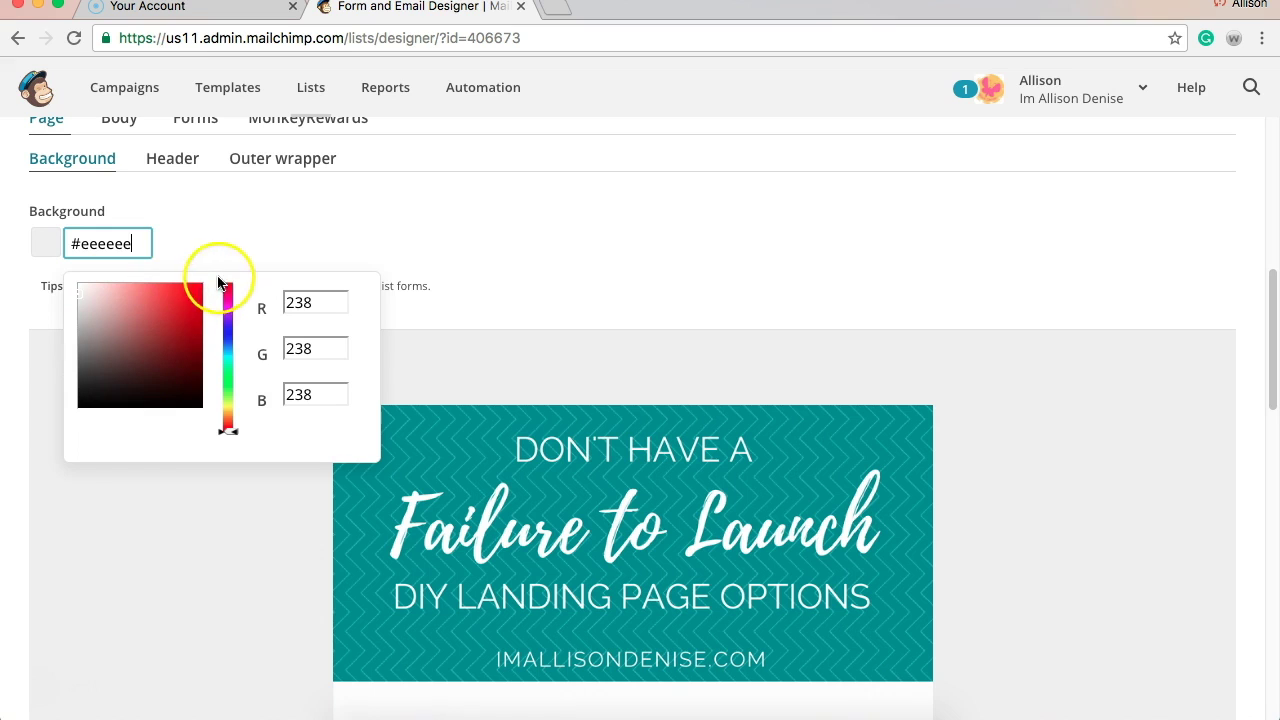
pyautogui.moveTo(229, 431); pyautogui.dragTo(233, 413)
pyautogui.moveTo(177, 291); pyautogui.dragTo(185, 289)
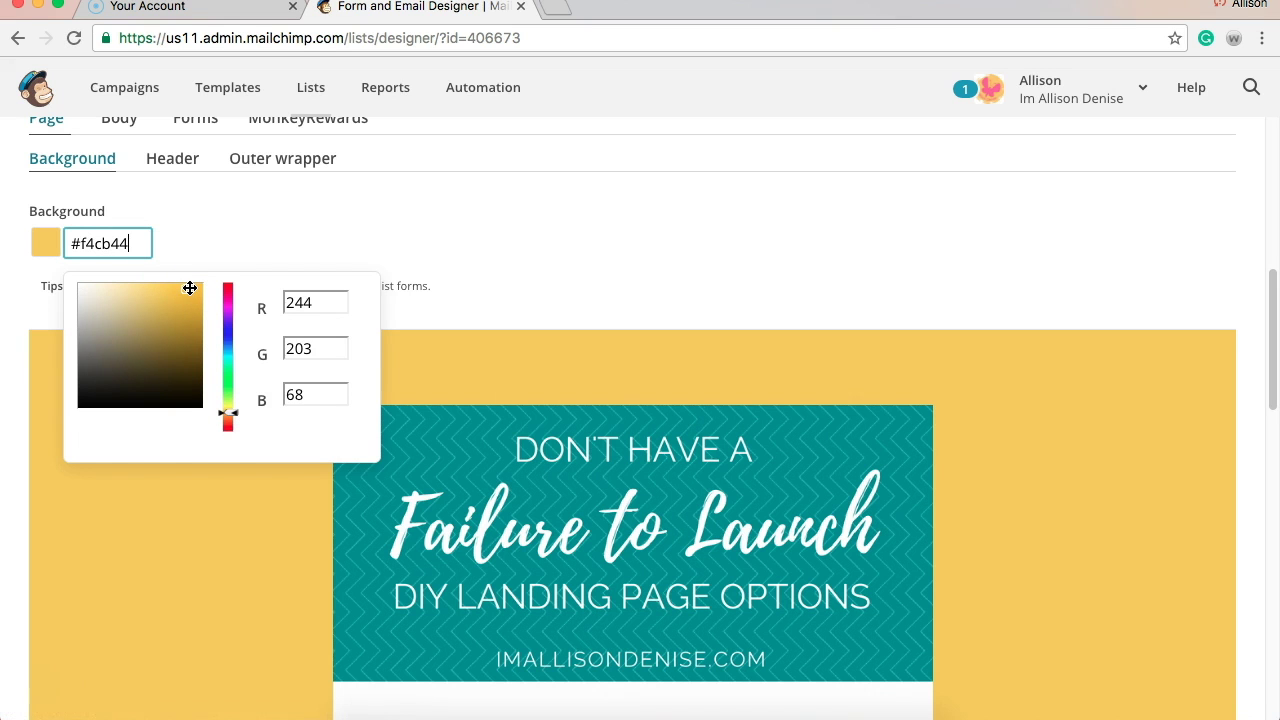
pyautogui.scroll(-5, 1089, 331)
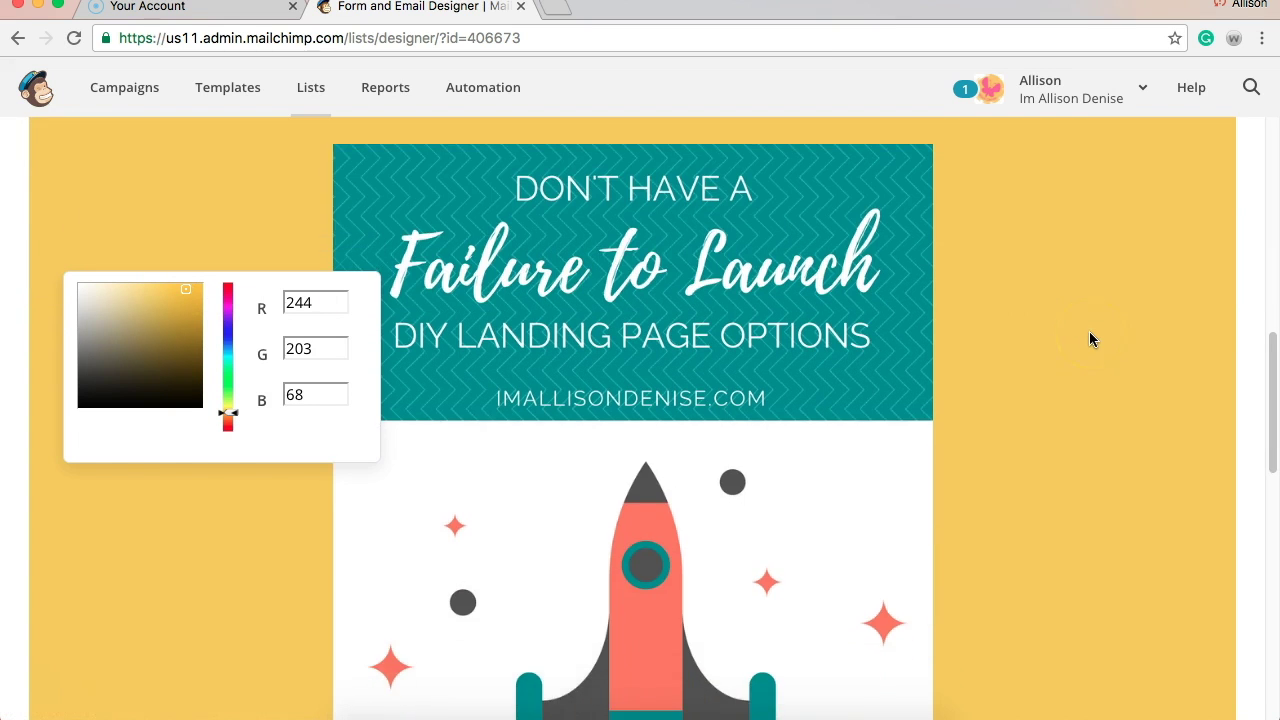
pyautogui.scroll(-3, 1089, 339)
pyautogui.scroll(7, 1089, 339)
pyautogui.click(403, 252)
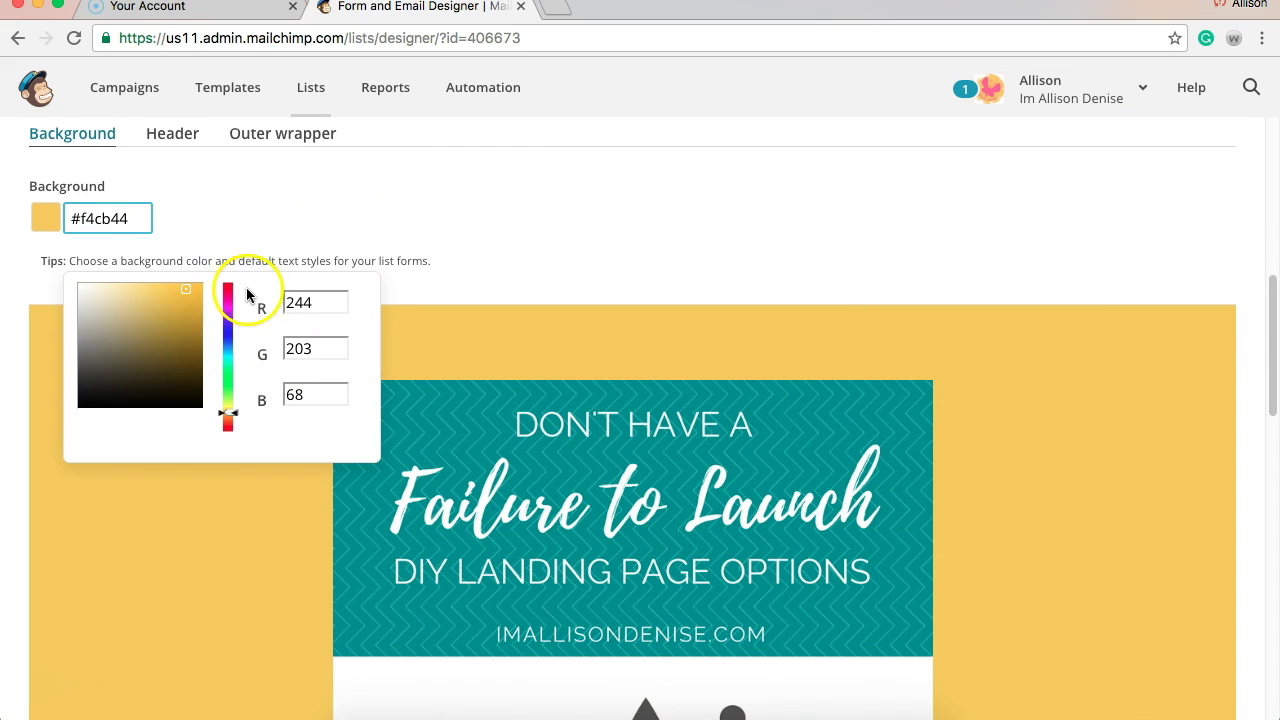
pyautogui.click(272, 190)
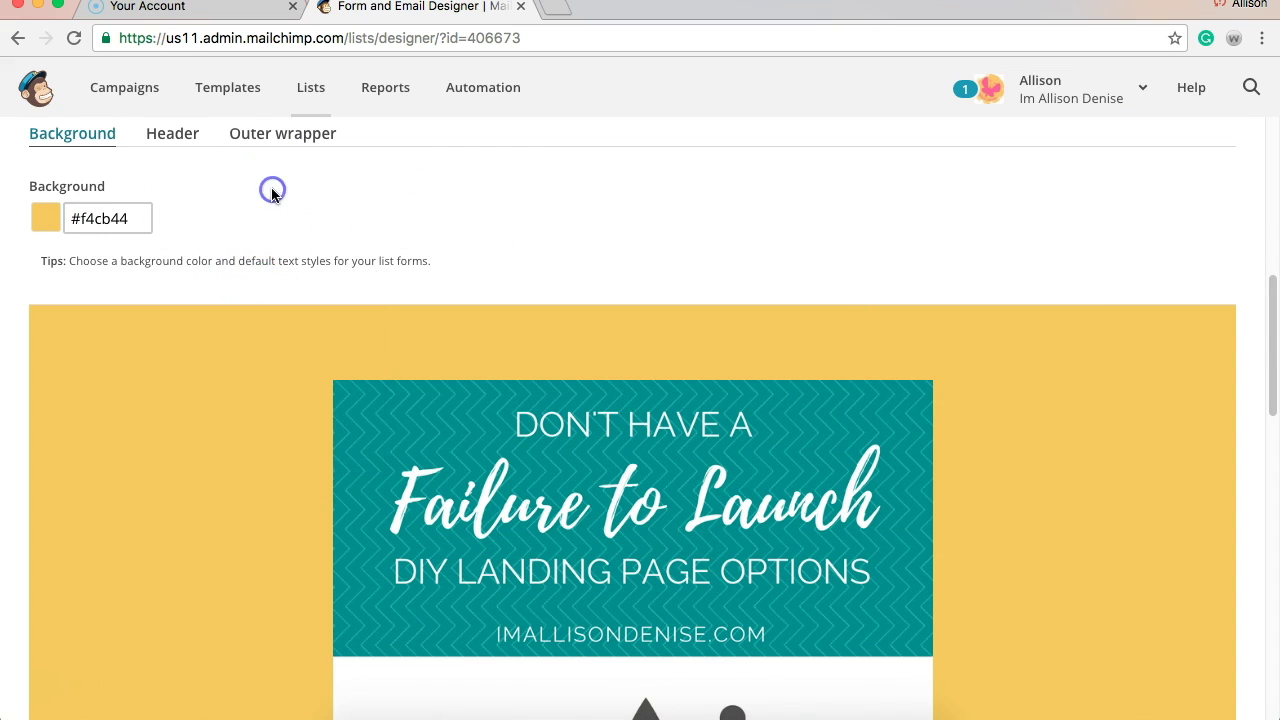
pyautogui.scroll(3, 284, 202)
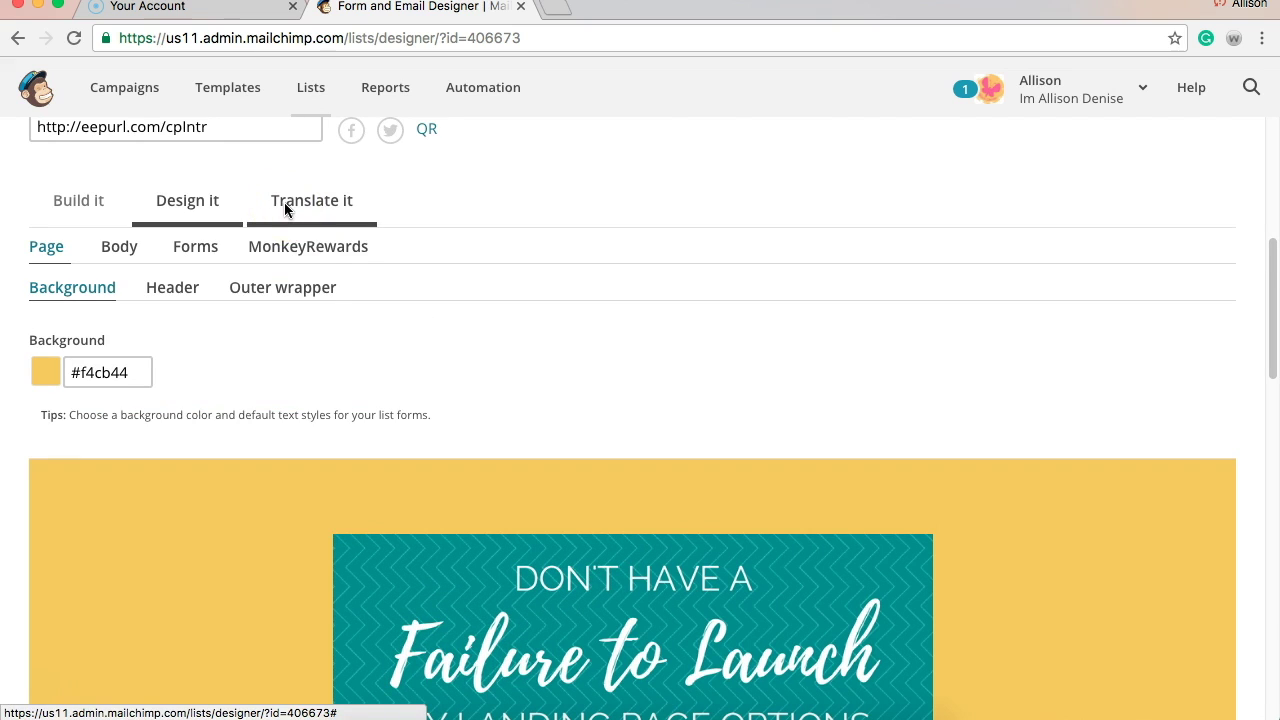
pyautogui.scroll(-10, 227, 421)
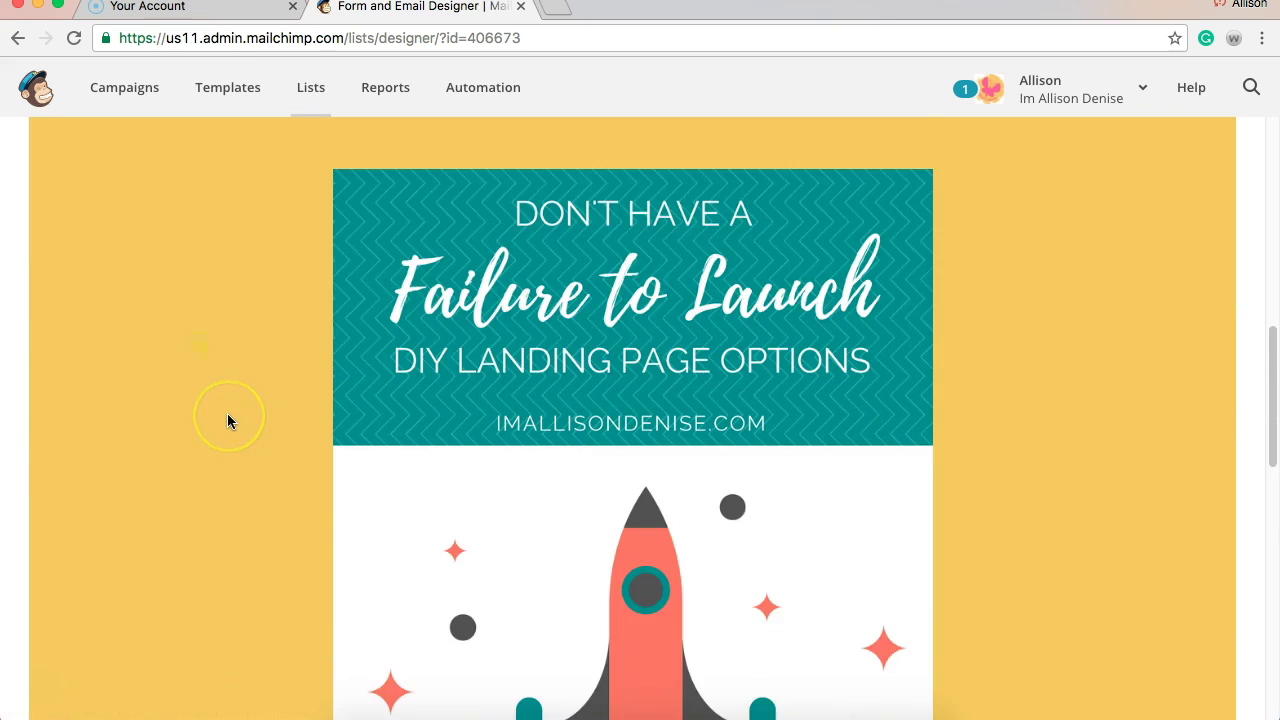
pyautogui.scroll(-8, 227, 421)
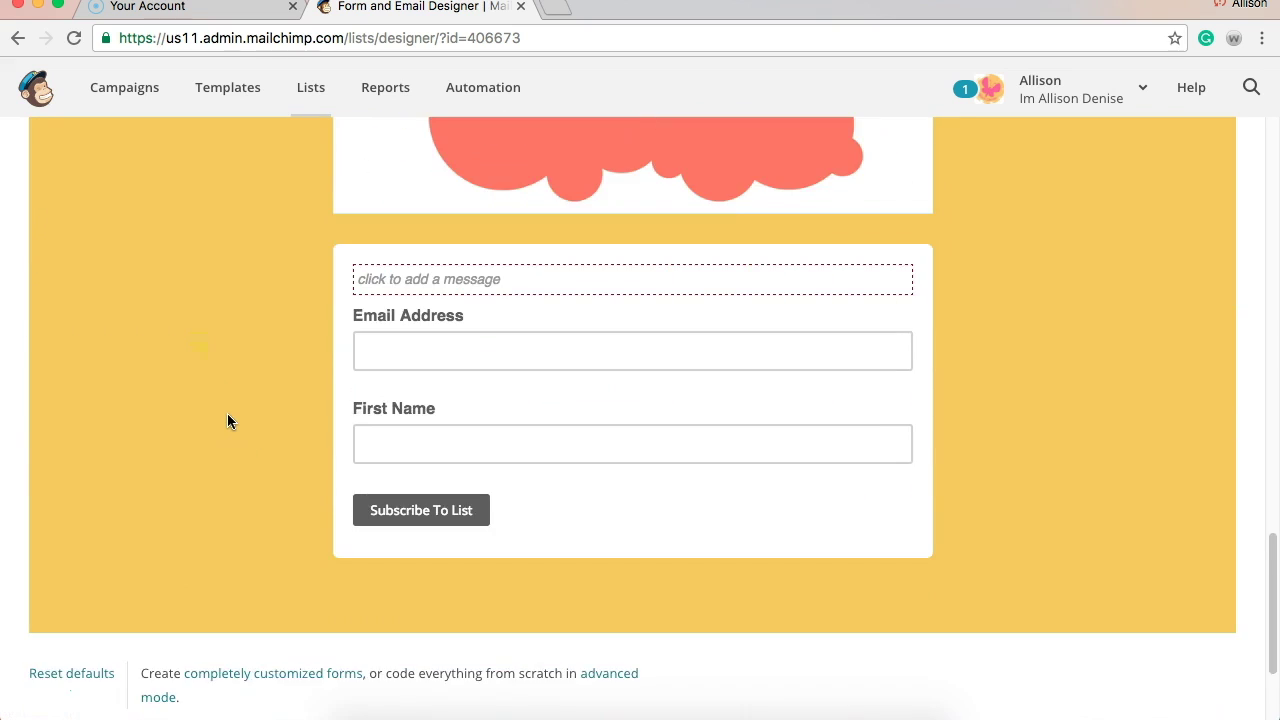
pyautogui.scroll(18, 227, 413)
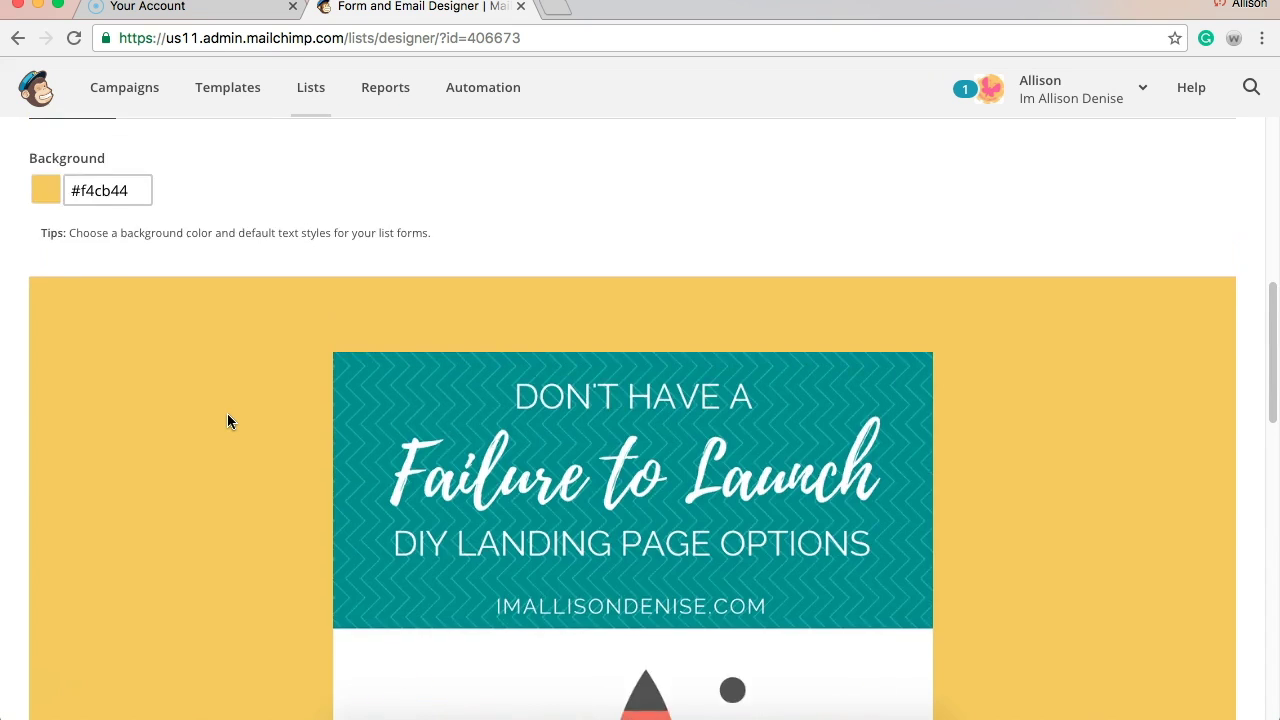
# Show the design settings for the form body's foreground and examine which box of the signup form its background colour covers.
pyautogui.click(107, 405)
pyautogui.click(119, 369)
pyautogui.scroll(-10, 306, 395)
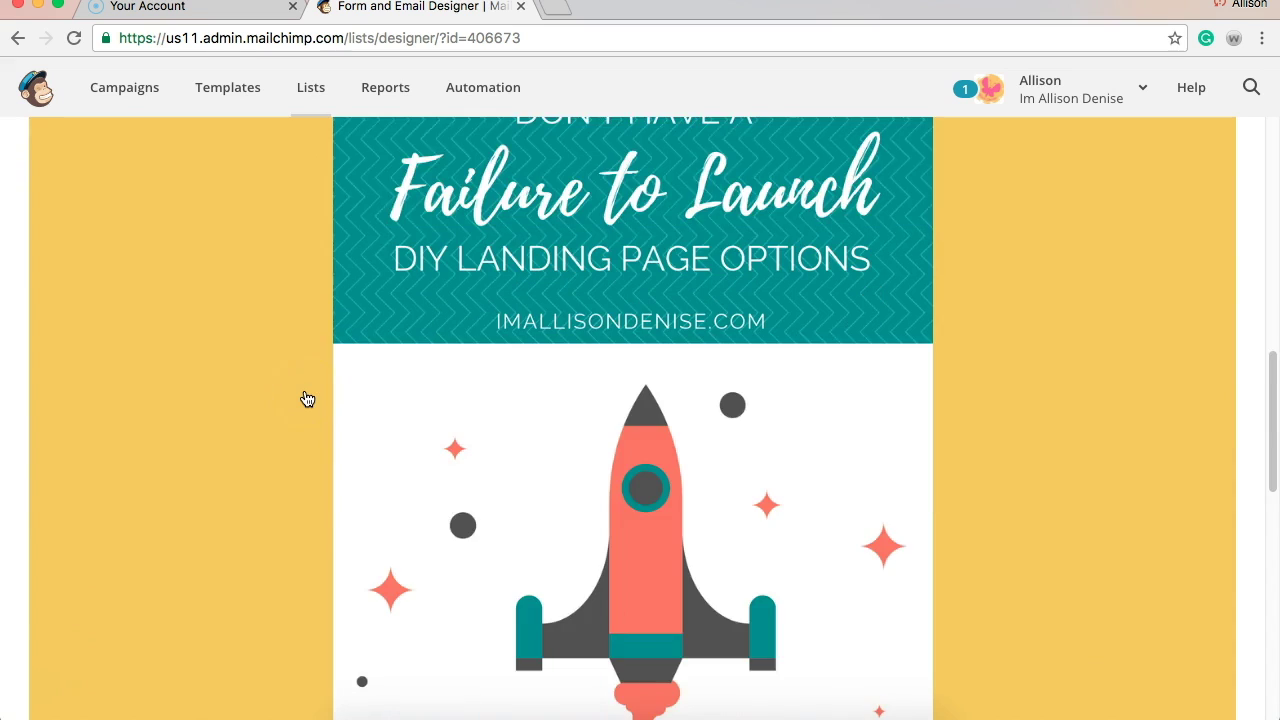
pyautogui.scroll(-8, 306, 399)
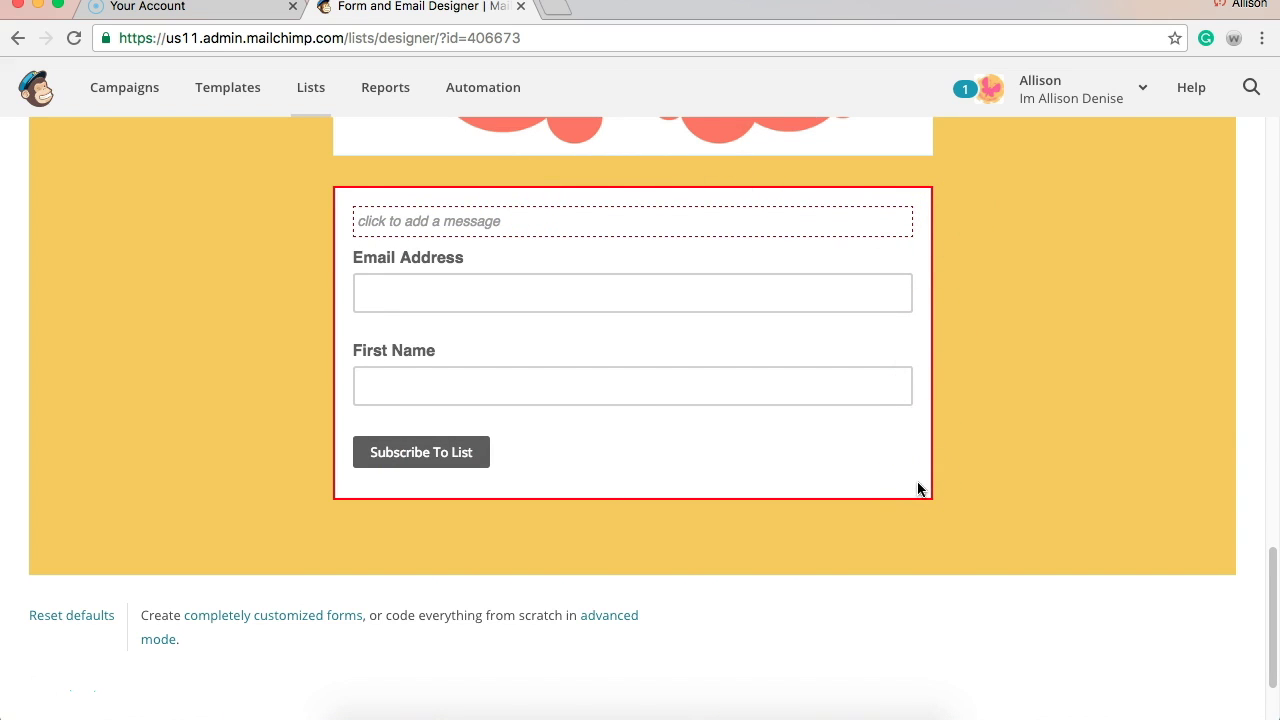
pyautogui.moveTo(468, 221)
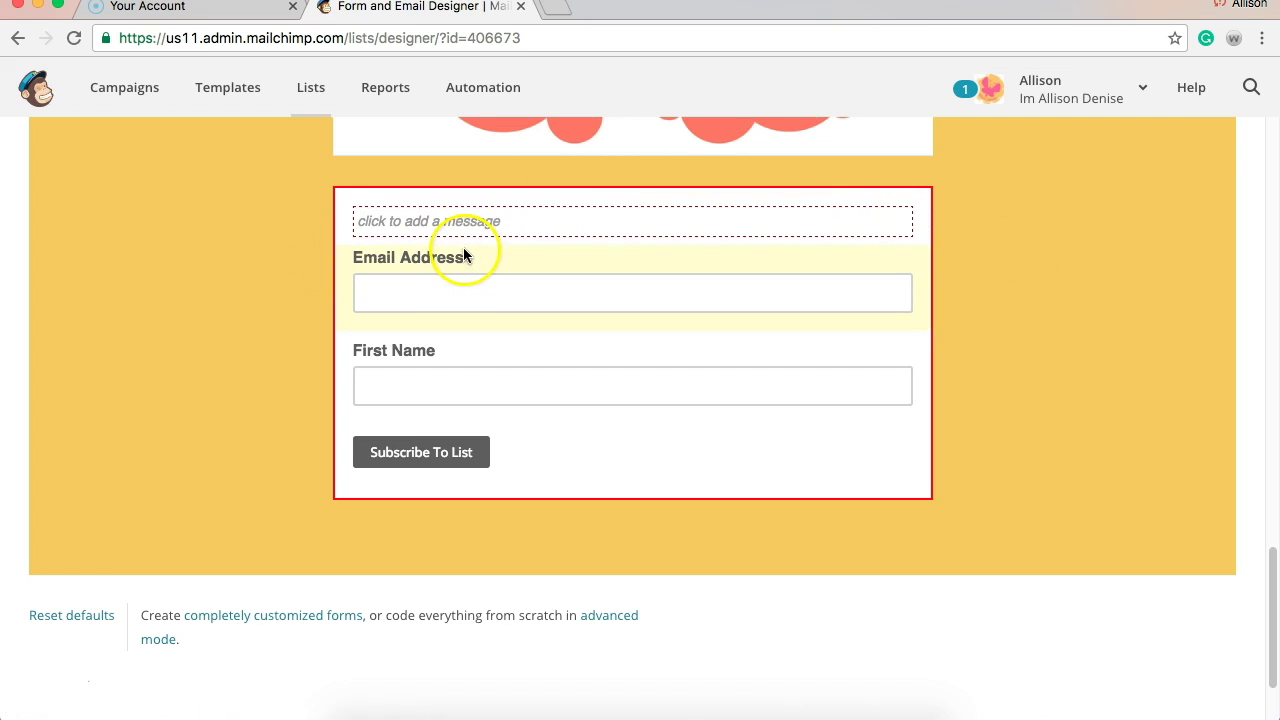
pyautogui.scroll(8, 291, 345)
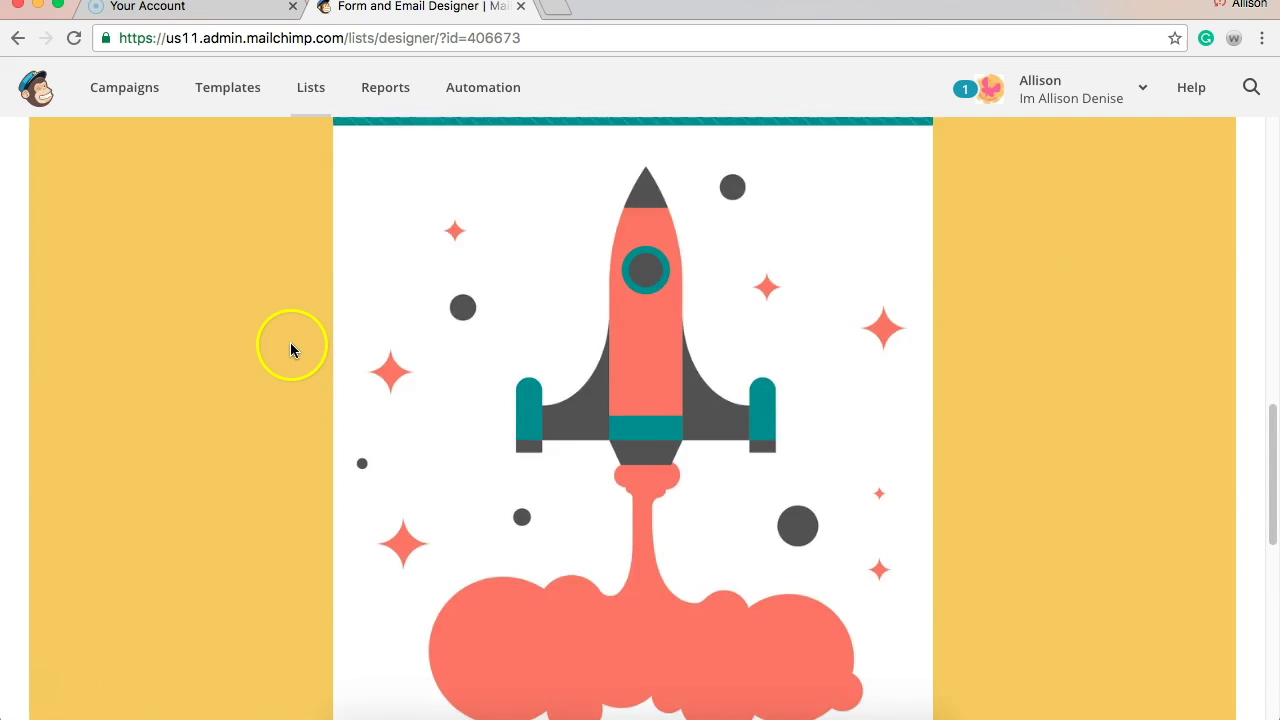
pyautogui.scroll(10, 290, 348)
pyautogui.scroll(-8, 246, 391)
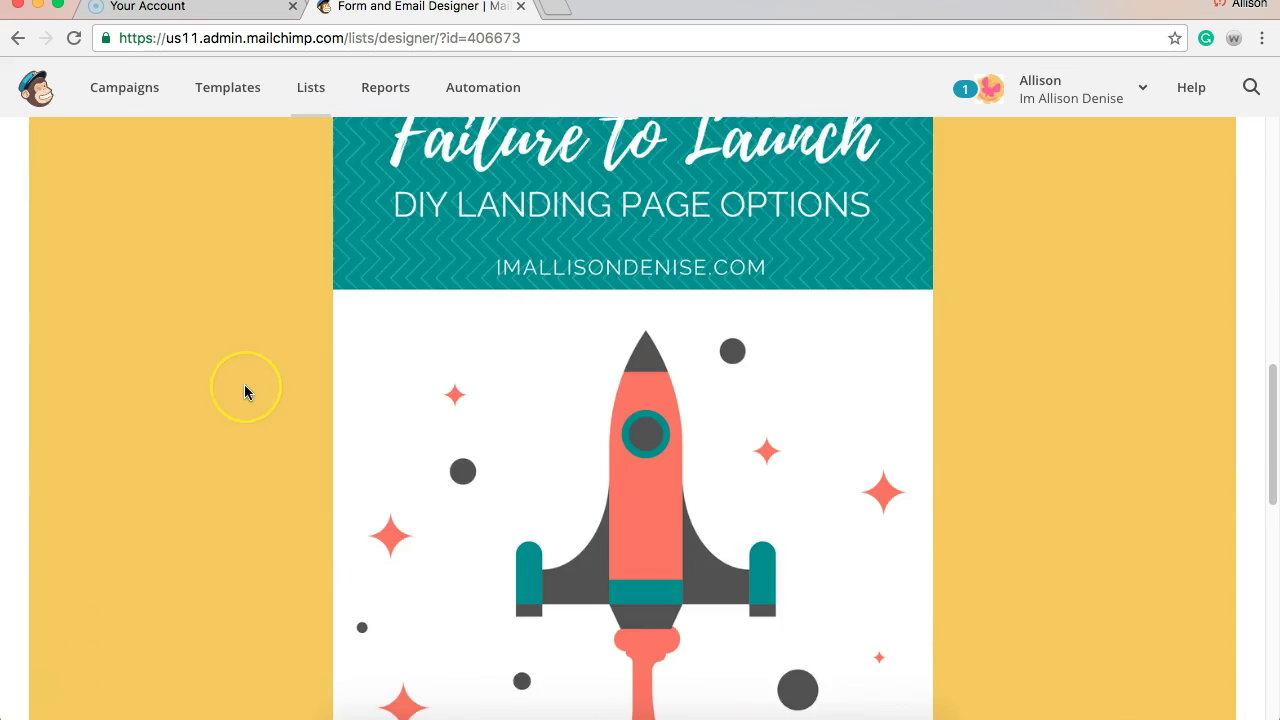
pyautogui.scroll(-10, 245, 392)
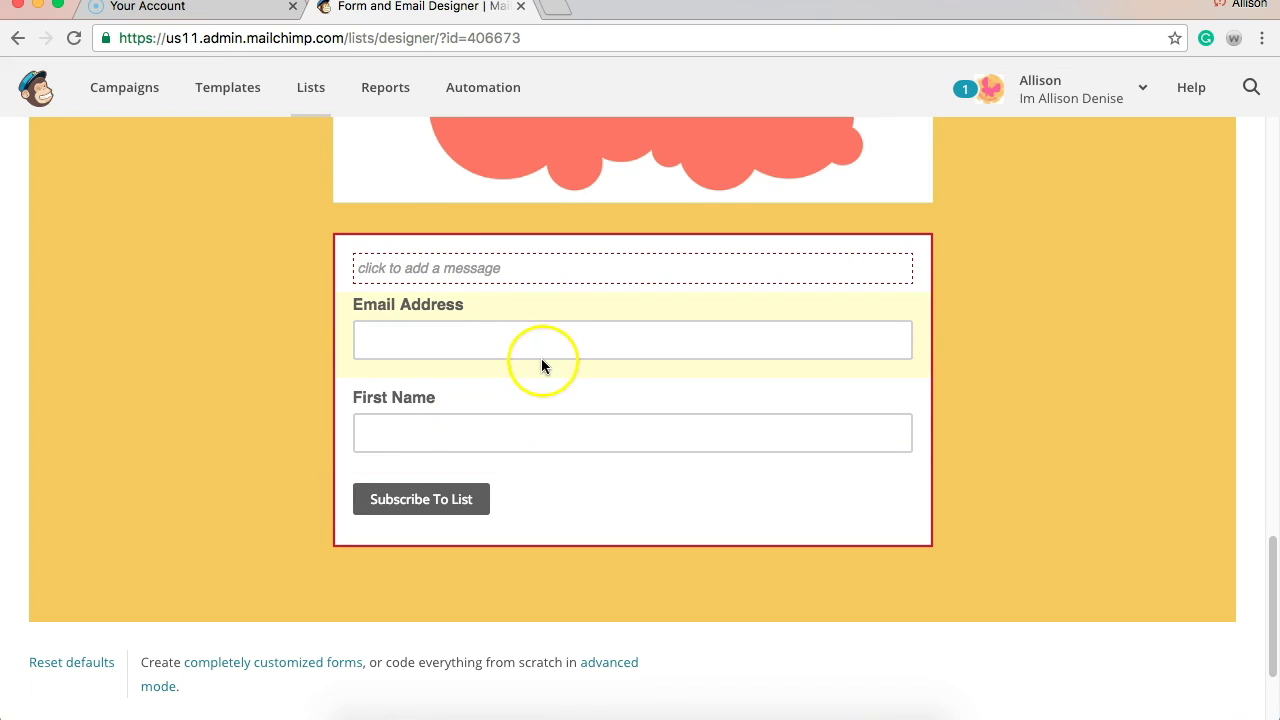
pyautogui.scroll(1, 543, 367)
pyautogui.scroll(4, 541, 366)
pyautogui.scroll(-2, 560, 400)
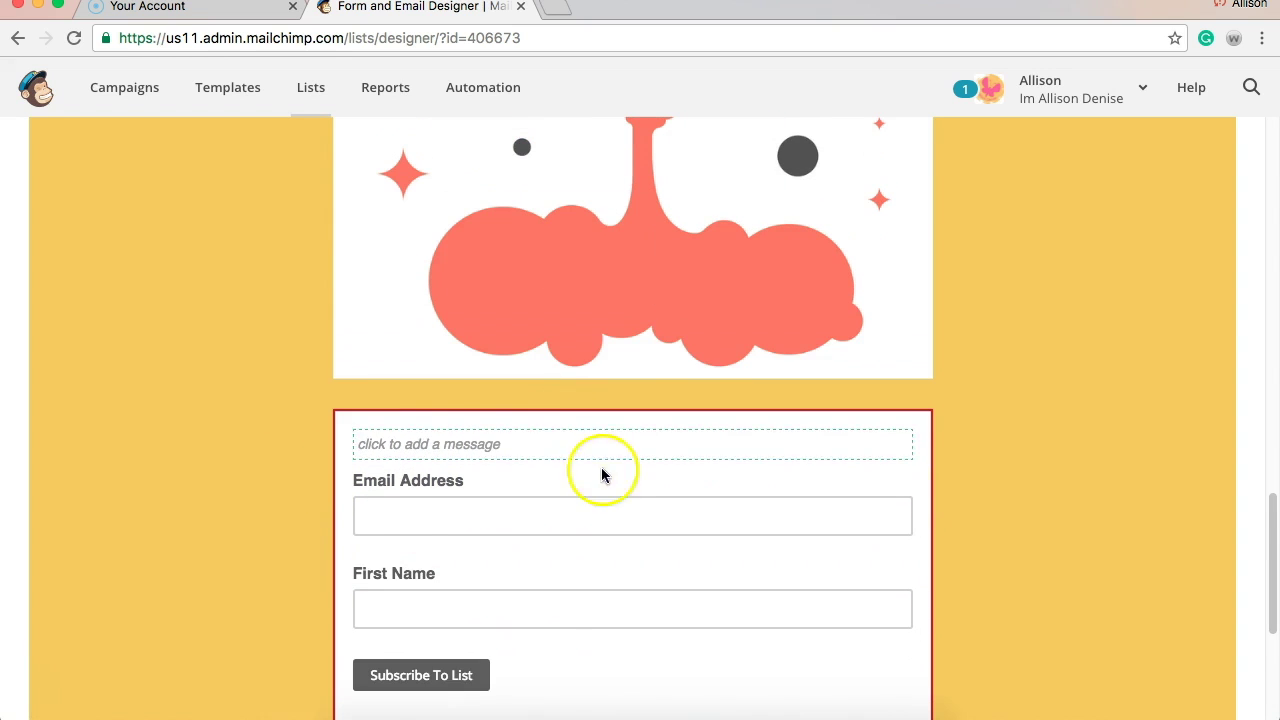
pyautogui.scroll(15, 277, 383)
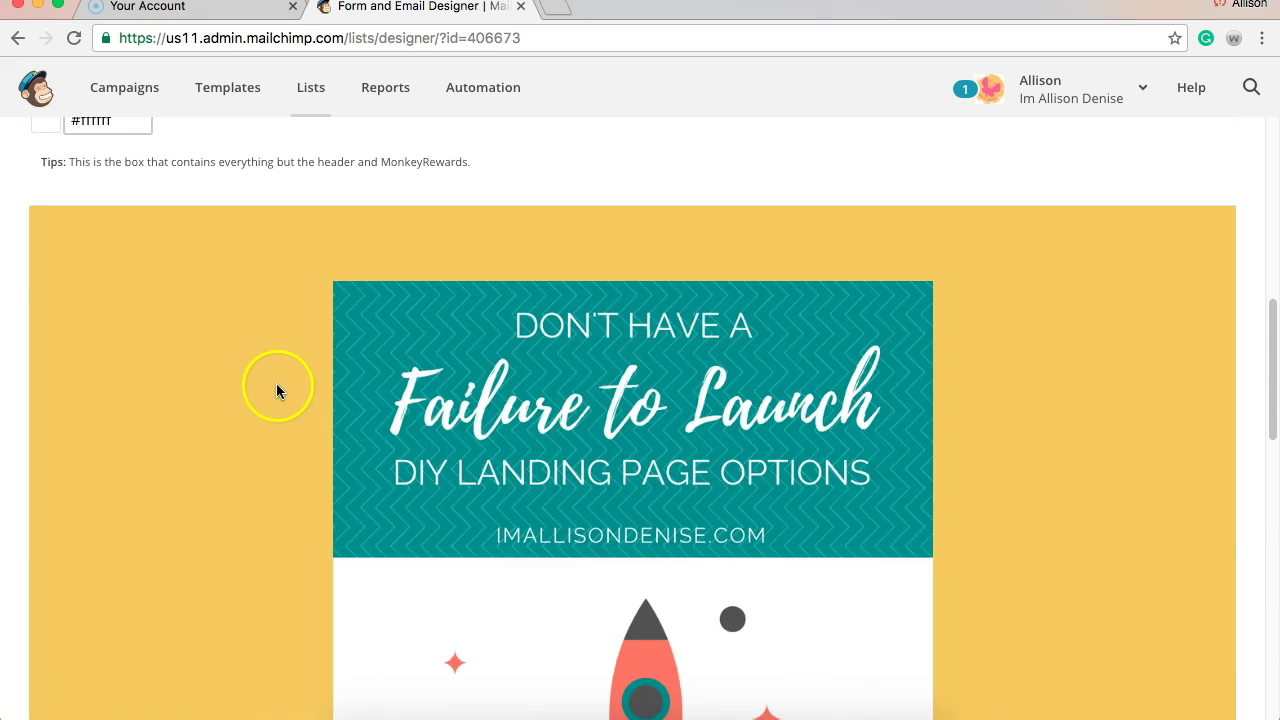
pyautogui.scroll(-8, 286, 591)
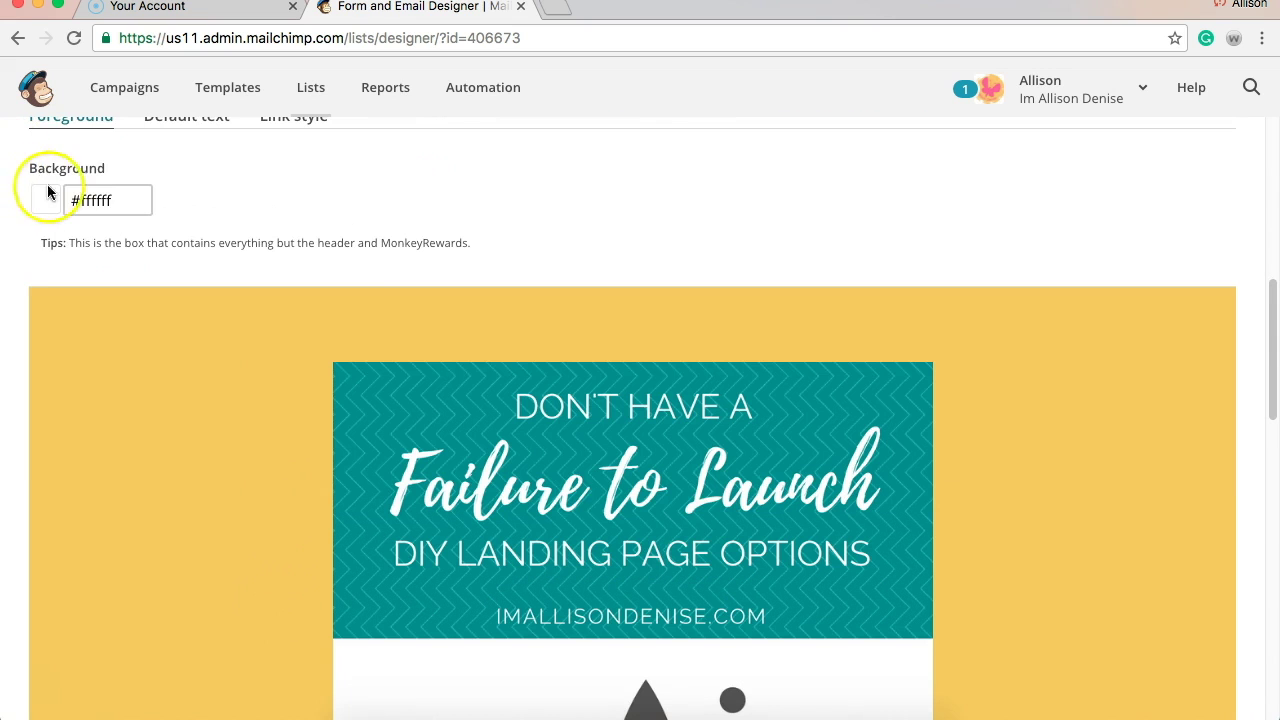
pyautogui.scroll(3, 139, 199)
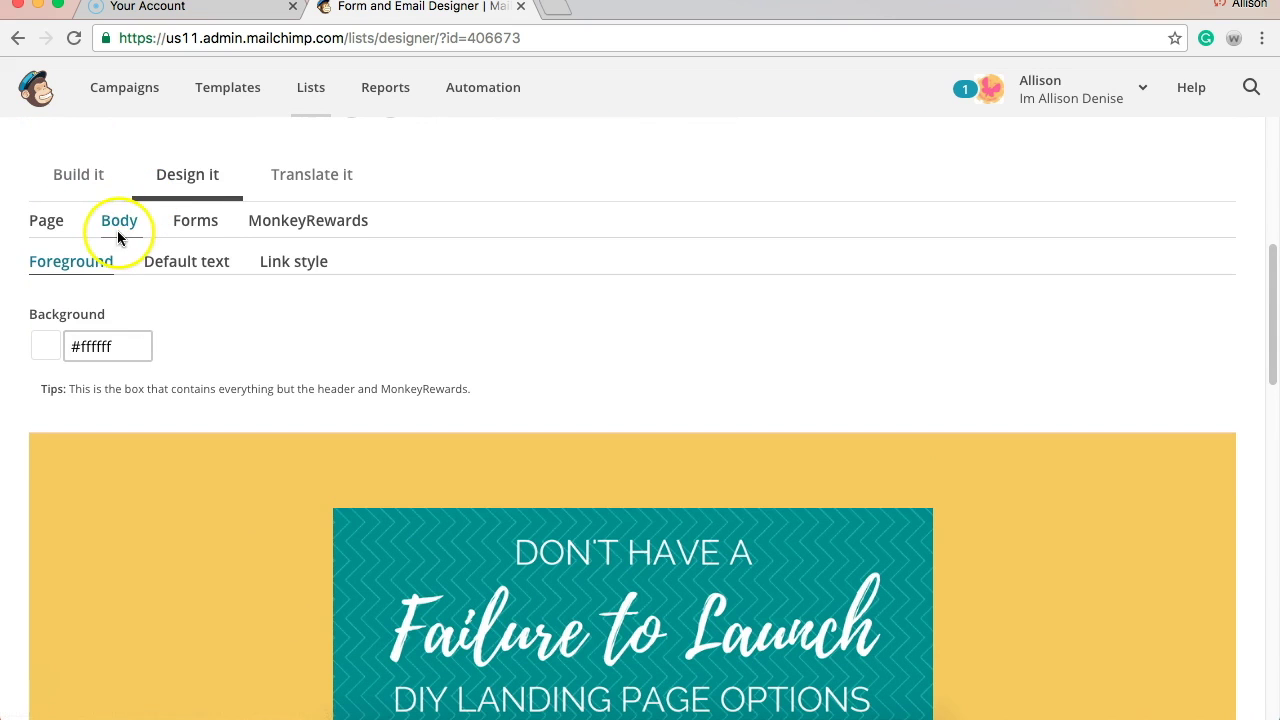
pyautogui.click(124, 349)
pyautogui.click(181, 332)
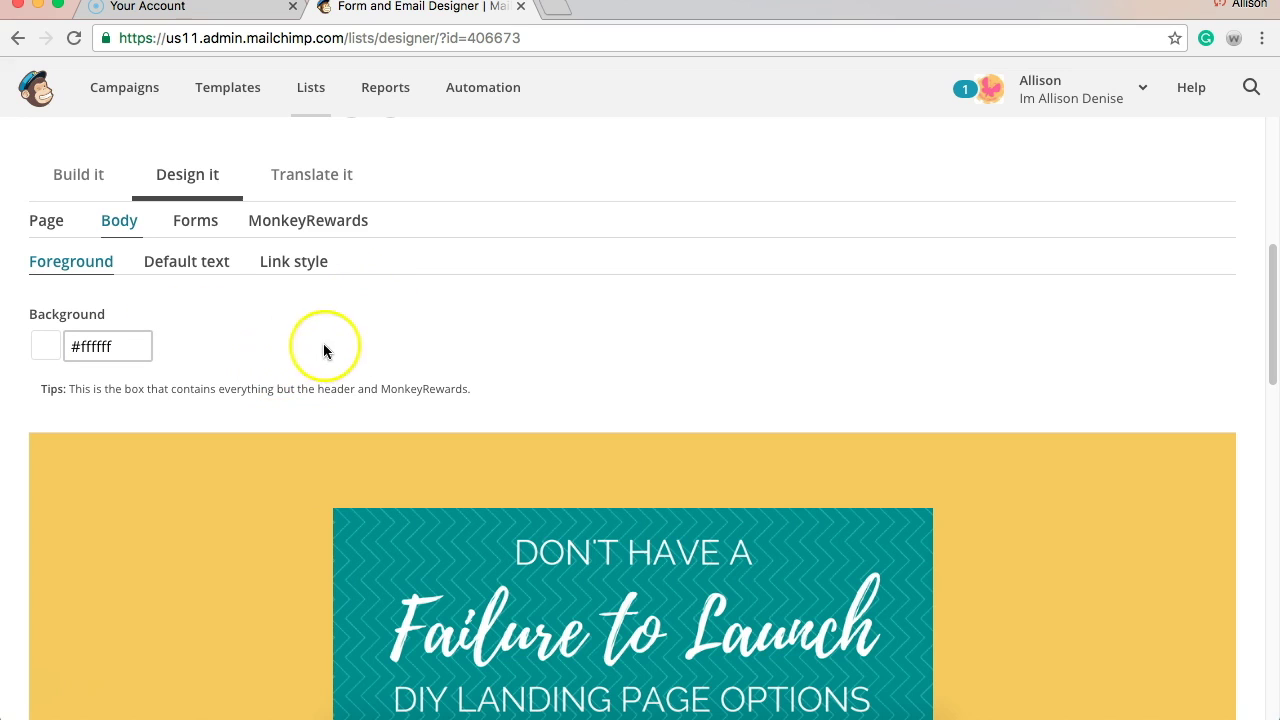
# Show the design settings for the form's buttons and examine the Subscribe To List button they apply to.
pyautogui.click(205, 220)
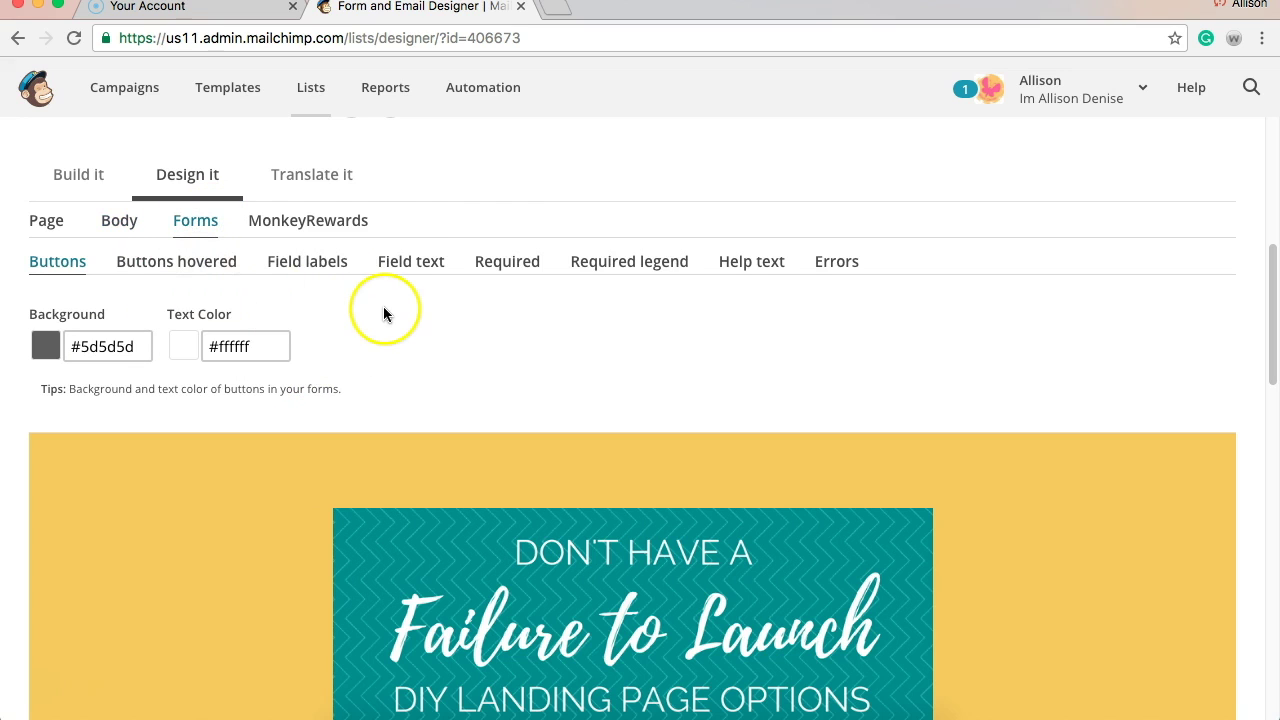
pyautogui.scroll(-2, 383, 307)
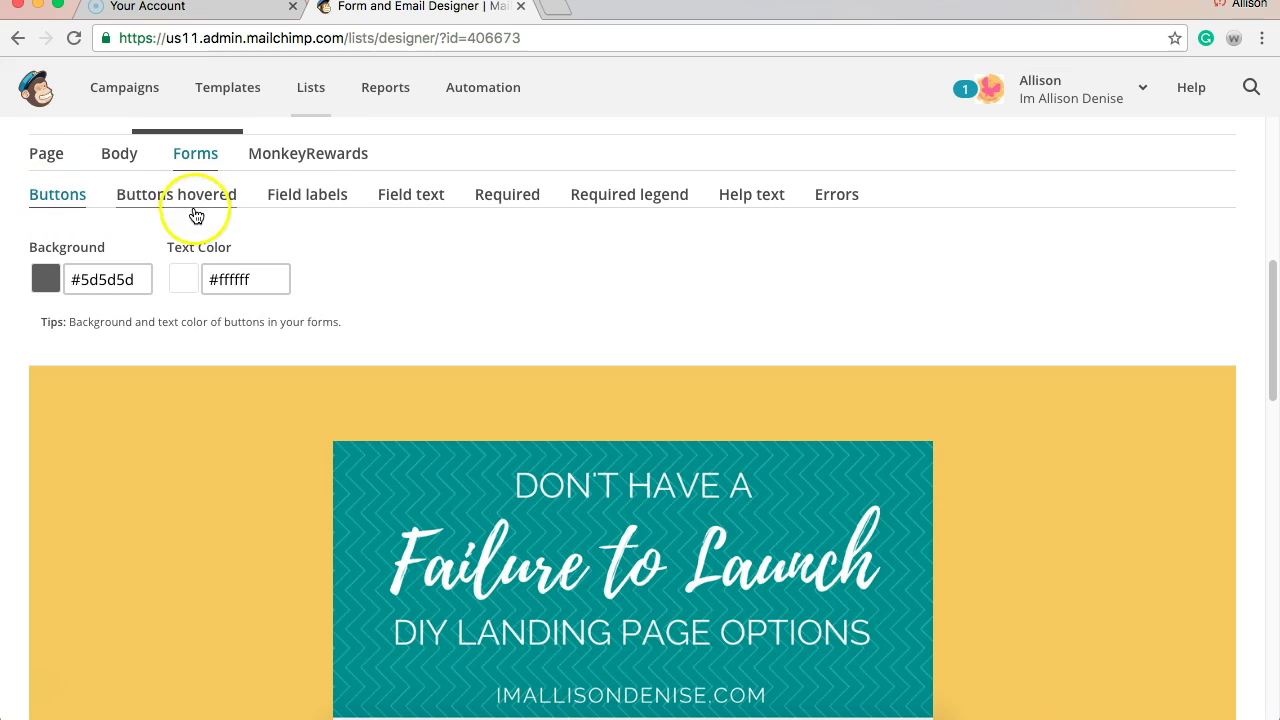
pyautogui.scroll(-15, 348, 291)
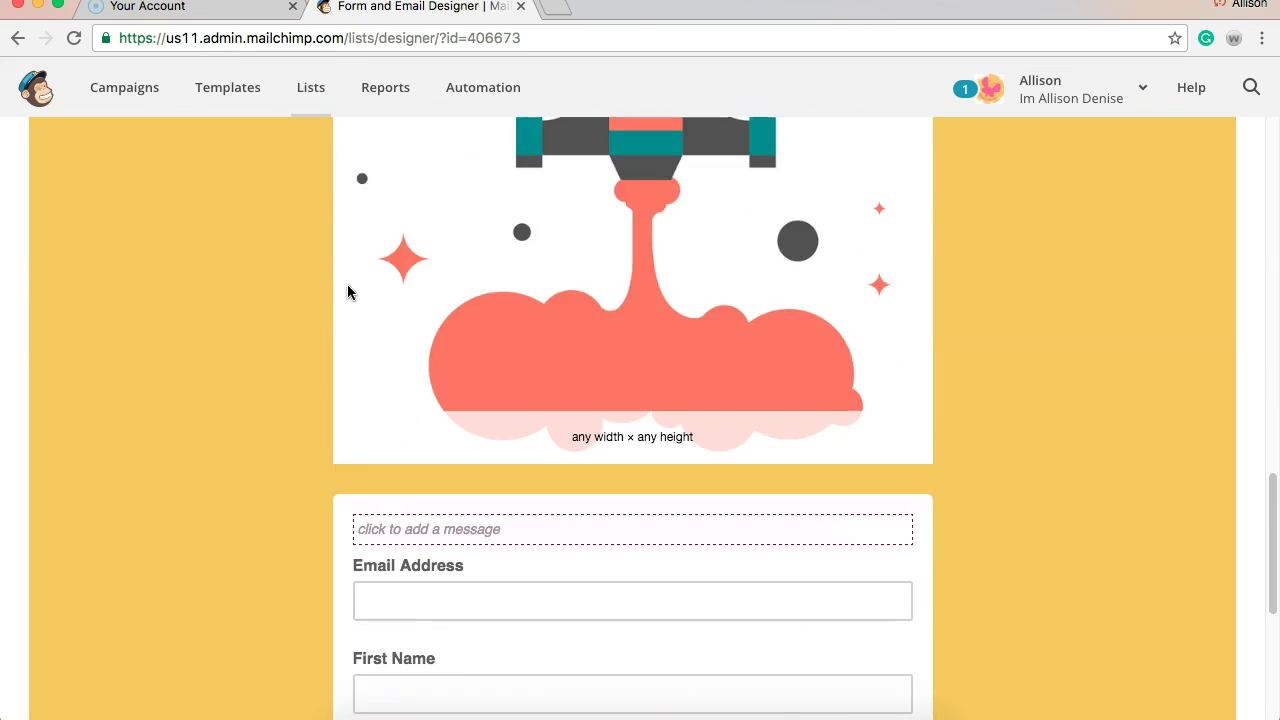
pyautogui.scroll(-5, 347, 288)
pyautogui.click(423, 336)
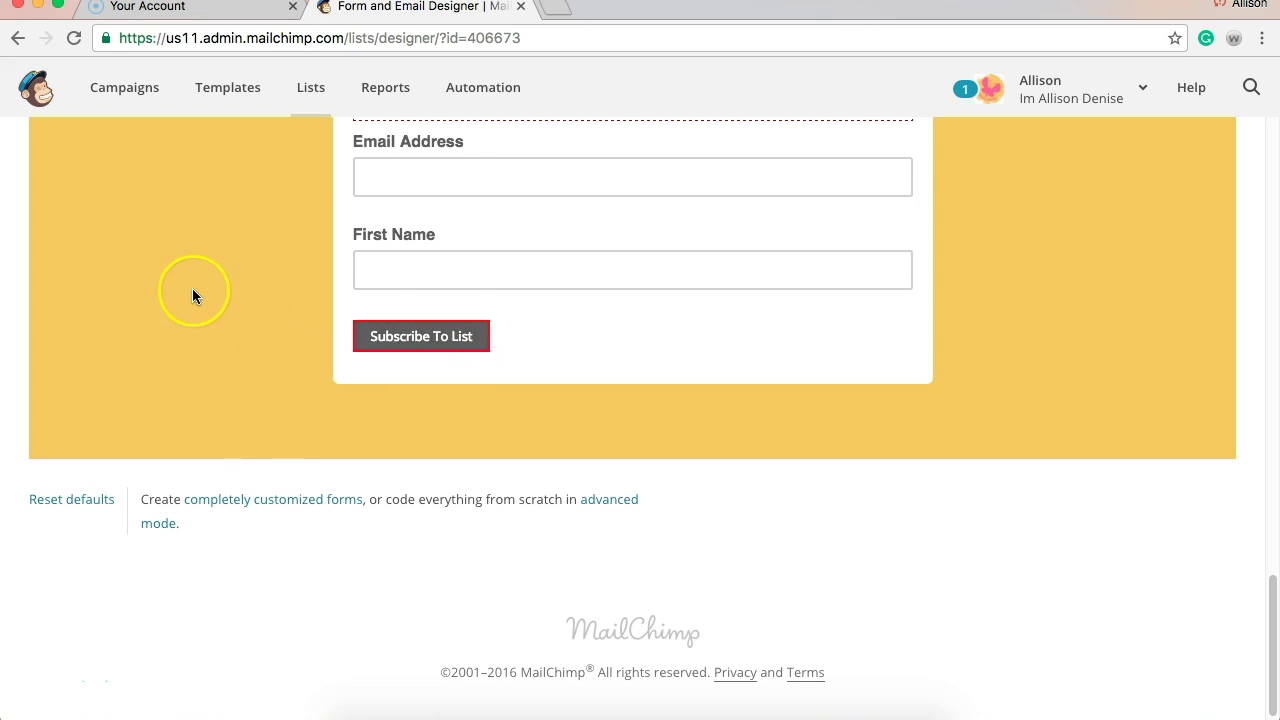
pyautogui.scroll(2, 193, 294)
pyautogui.scroll(10, 193, 296)
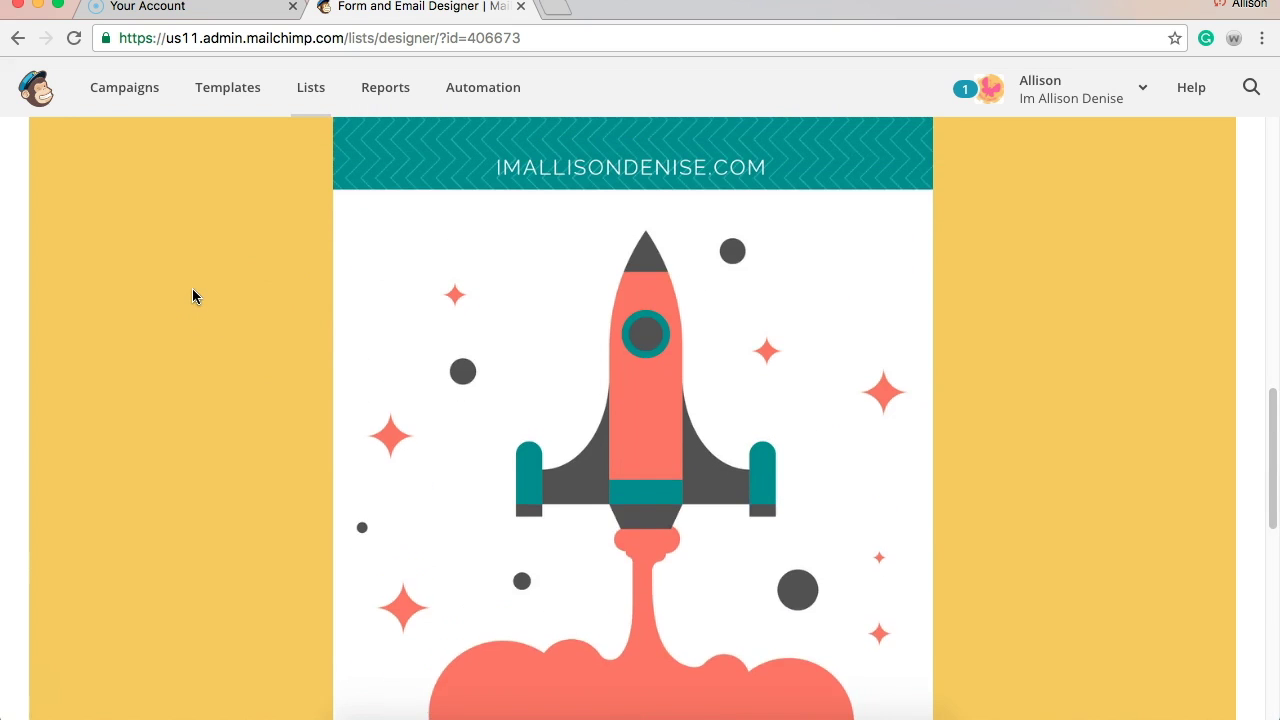
pyautogui.scroll(5, 193, 296)
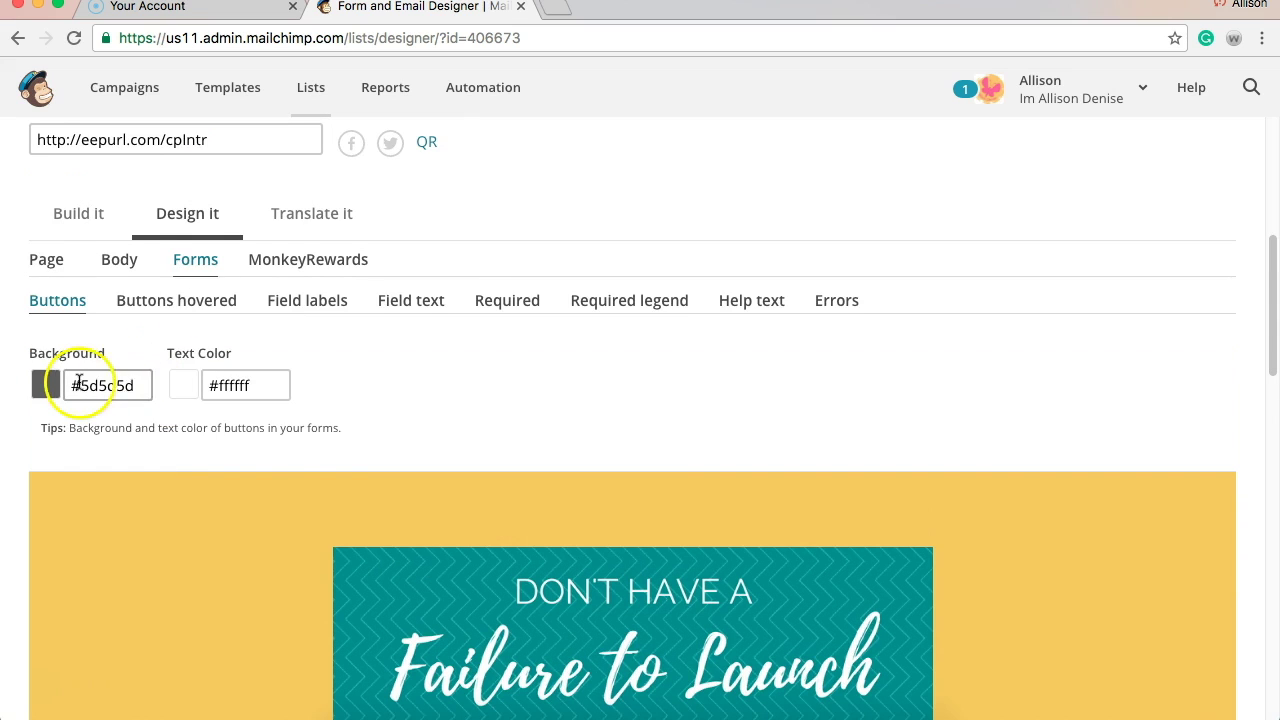
# Inspect the colour pickers for the form buttons' background and text colours, leaving both values as they are.
pyautogui.click(108, 386)
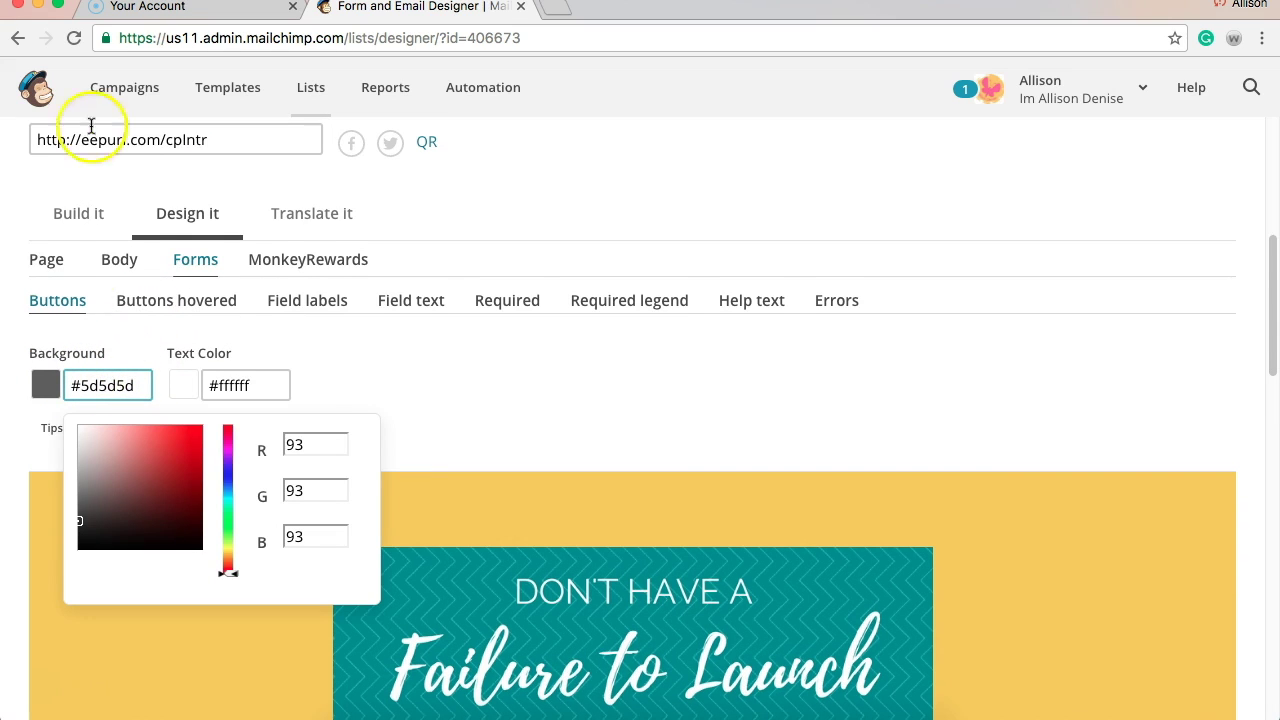
pyautogui.click(41, 680)
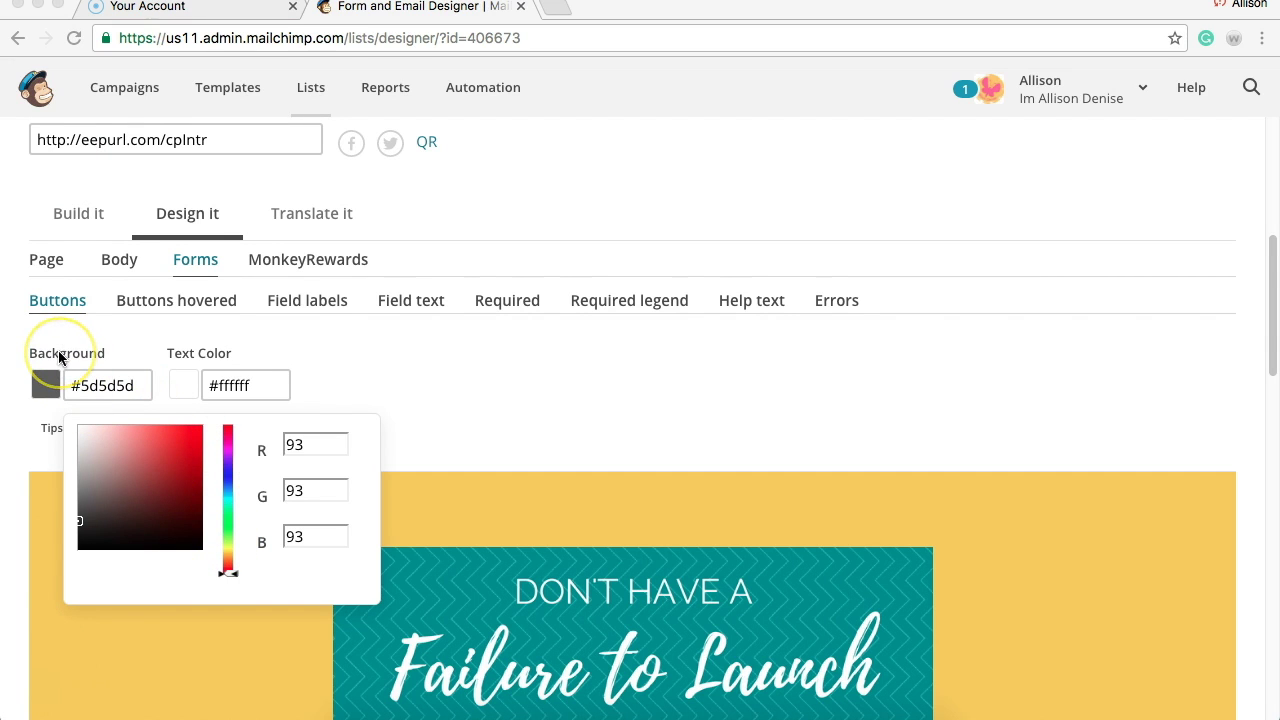
pyautogui.click(252, 382)
pyautogui.click(256, 385)
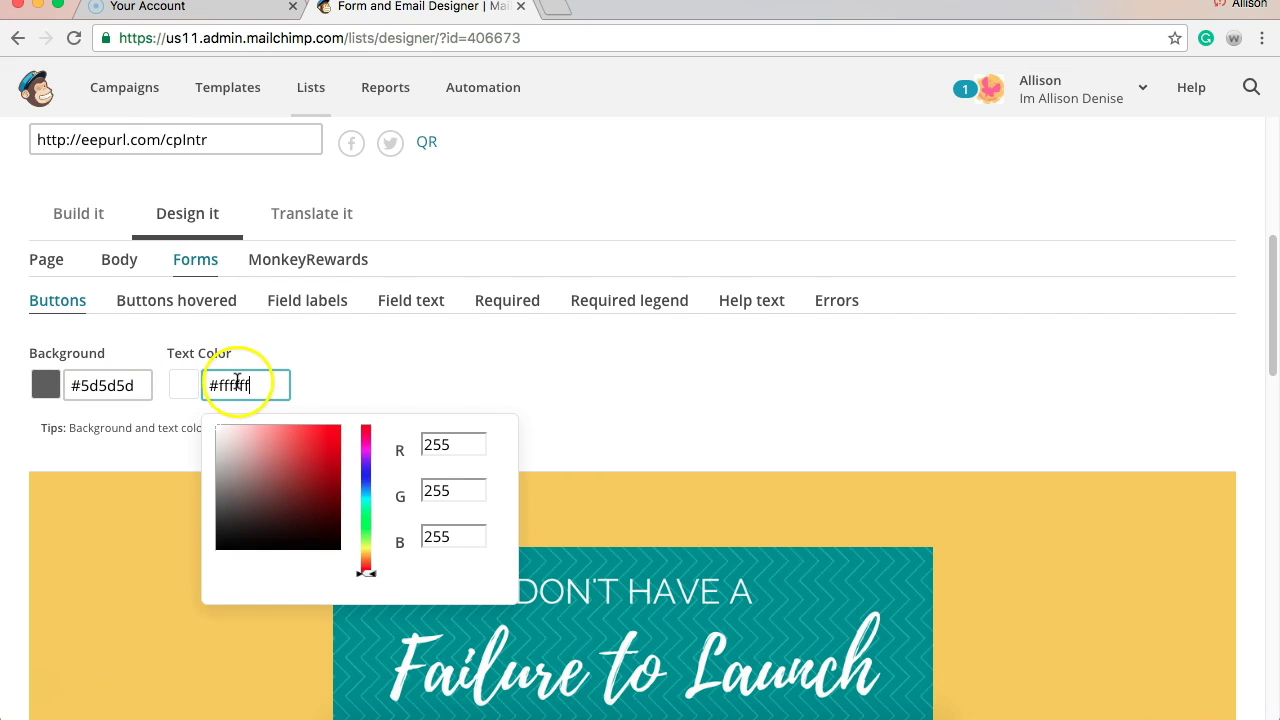
pyautogui.click(291, 337)
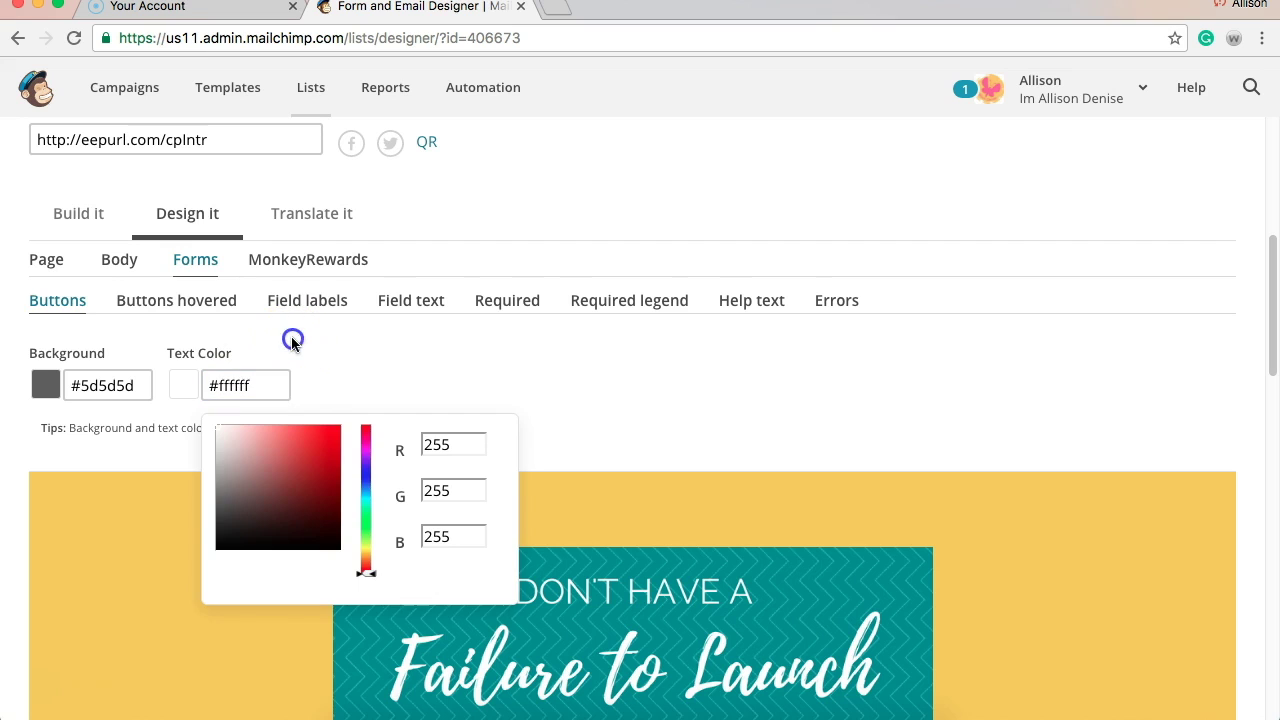
# Show the design settings for the form's hovered buttons and its field labels, and examine which labels on the signup form they style.
pyautogui.click(195, 306)
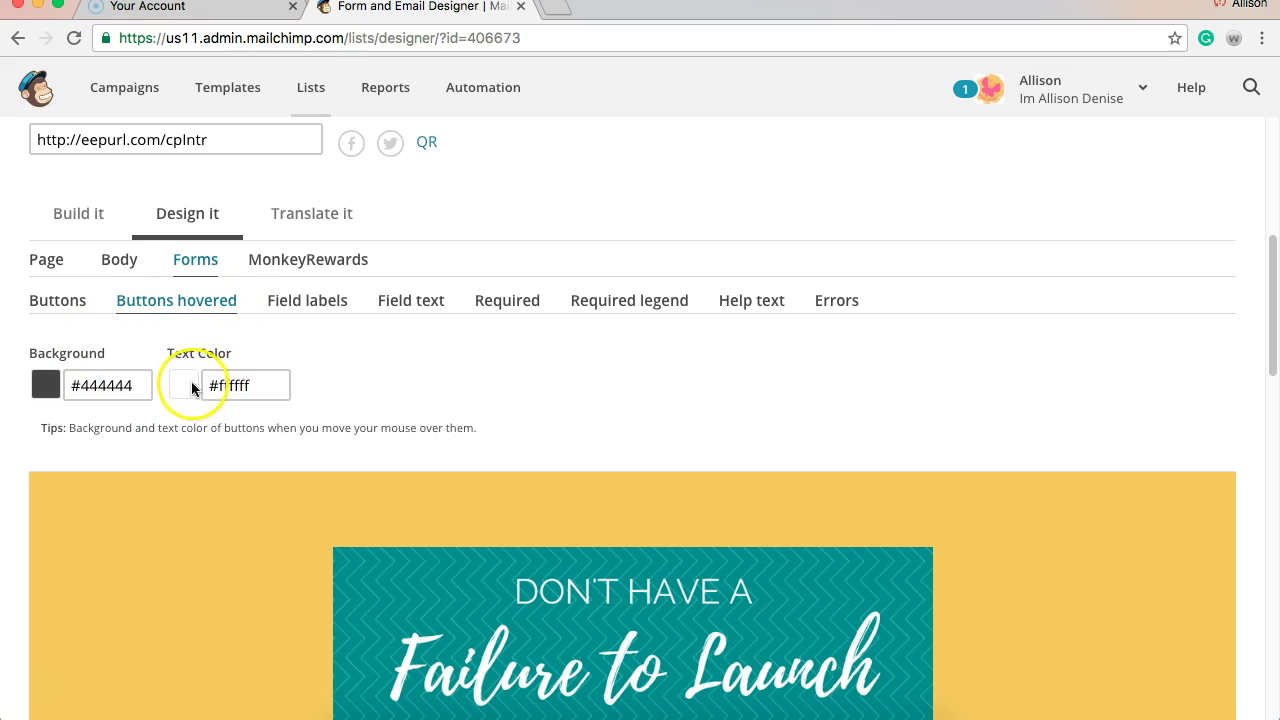
pyautogui.click(326, 305)
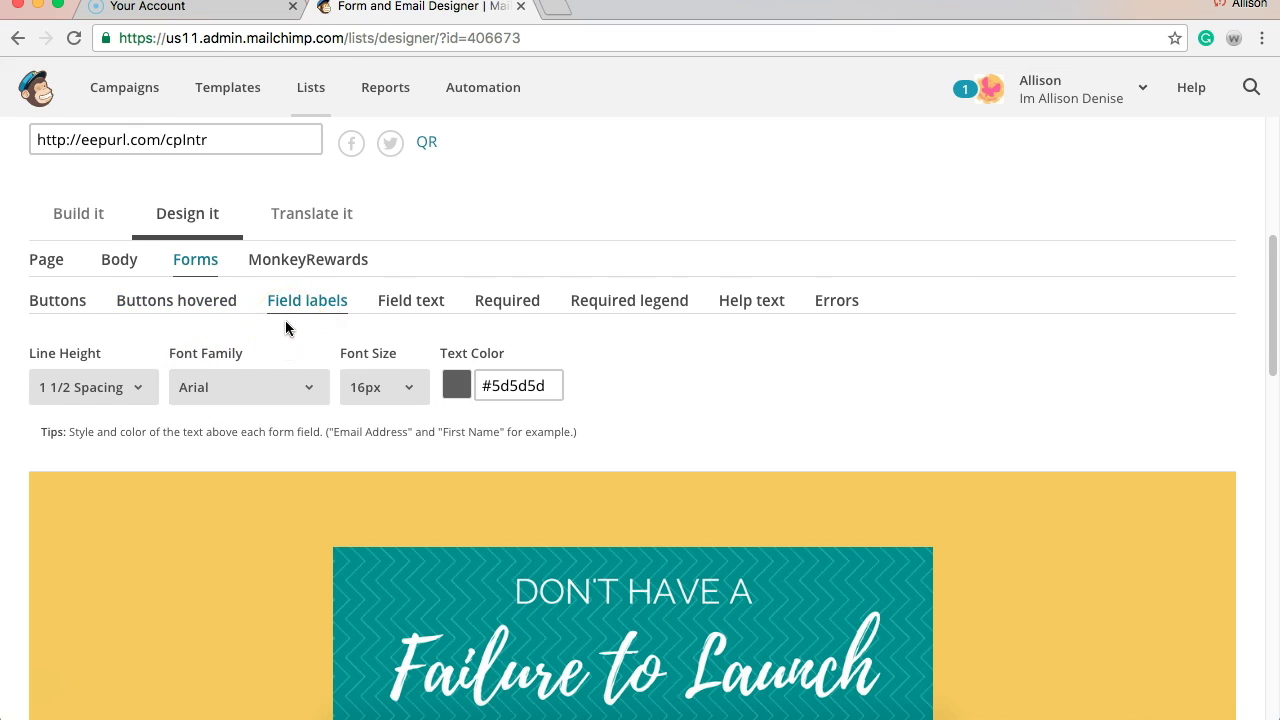
pyautogui.scroll(-10, 285, 328)
pyautogui.scroll(-2, 298, 355)
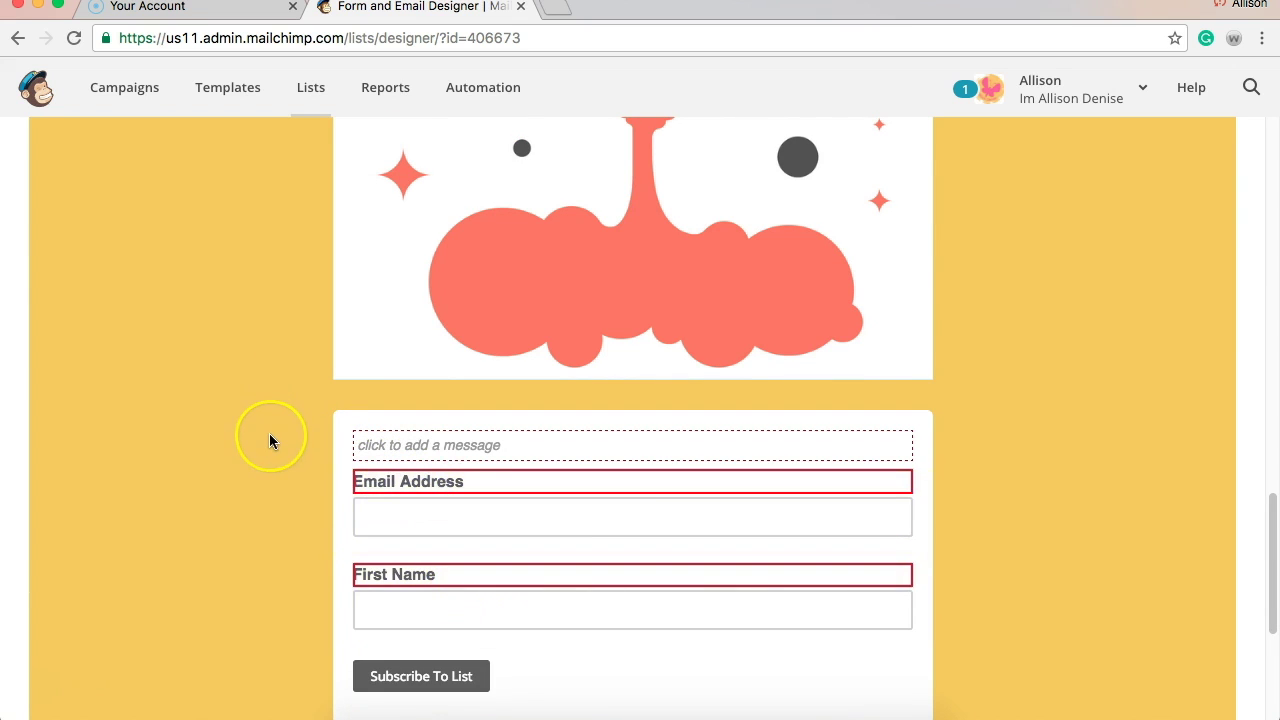
pyautogui.scroll(12, 269, 433)
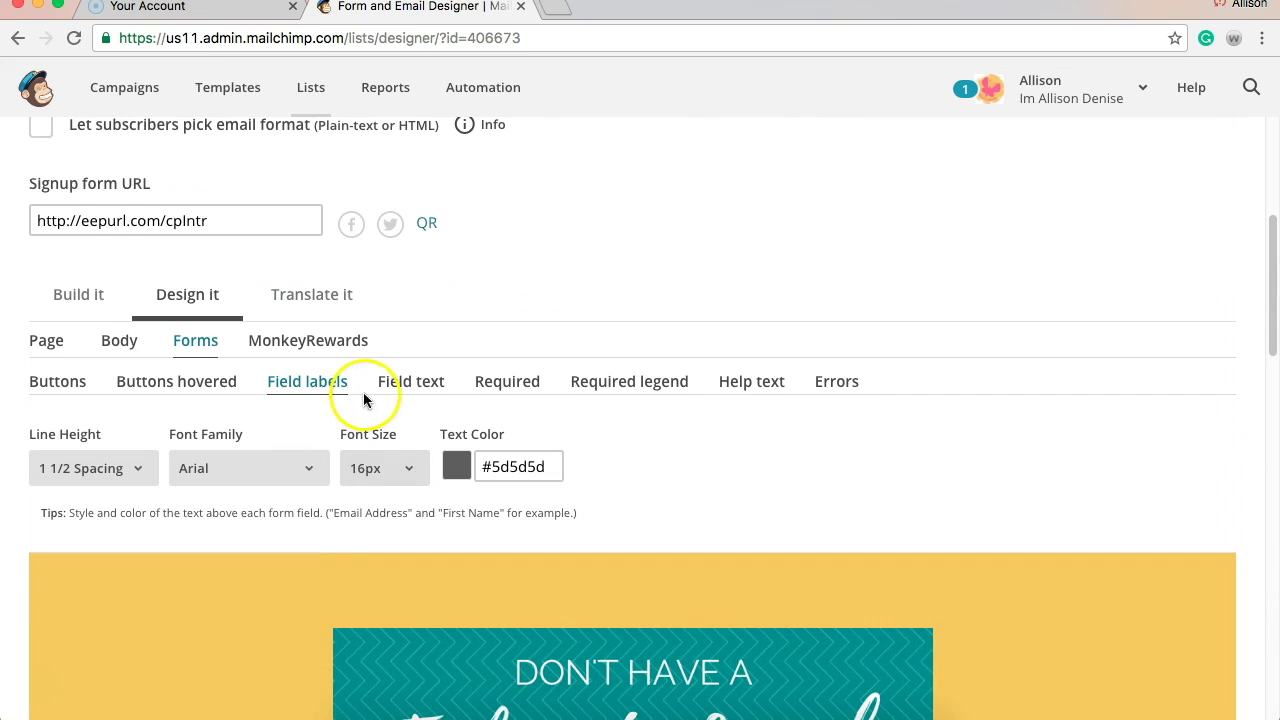
# Show the design settings for the form's field text and examine the Email Address and First Name input boxes they apply to.
pyautogui.click(396, 388)
pyautogui.scroll(-2, 355, 450)
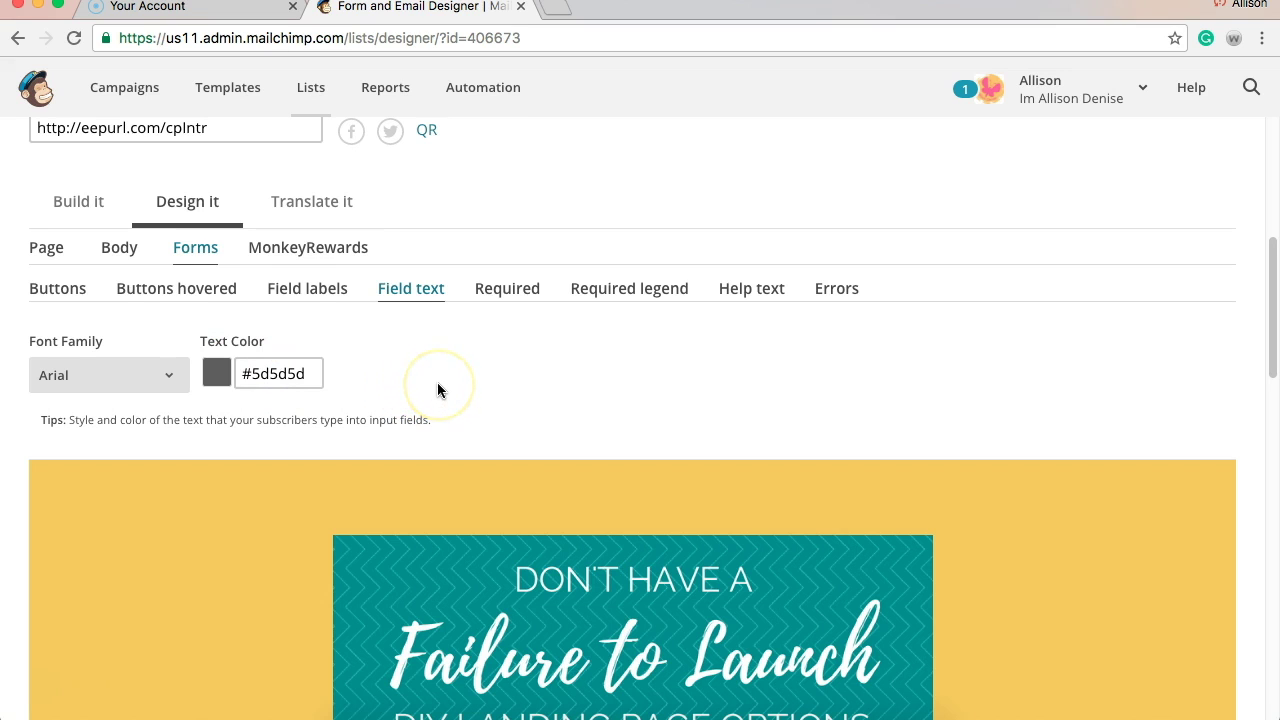
pyautogui.scroll(-10, 438, 384)
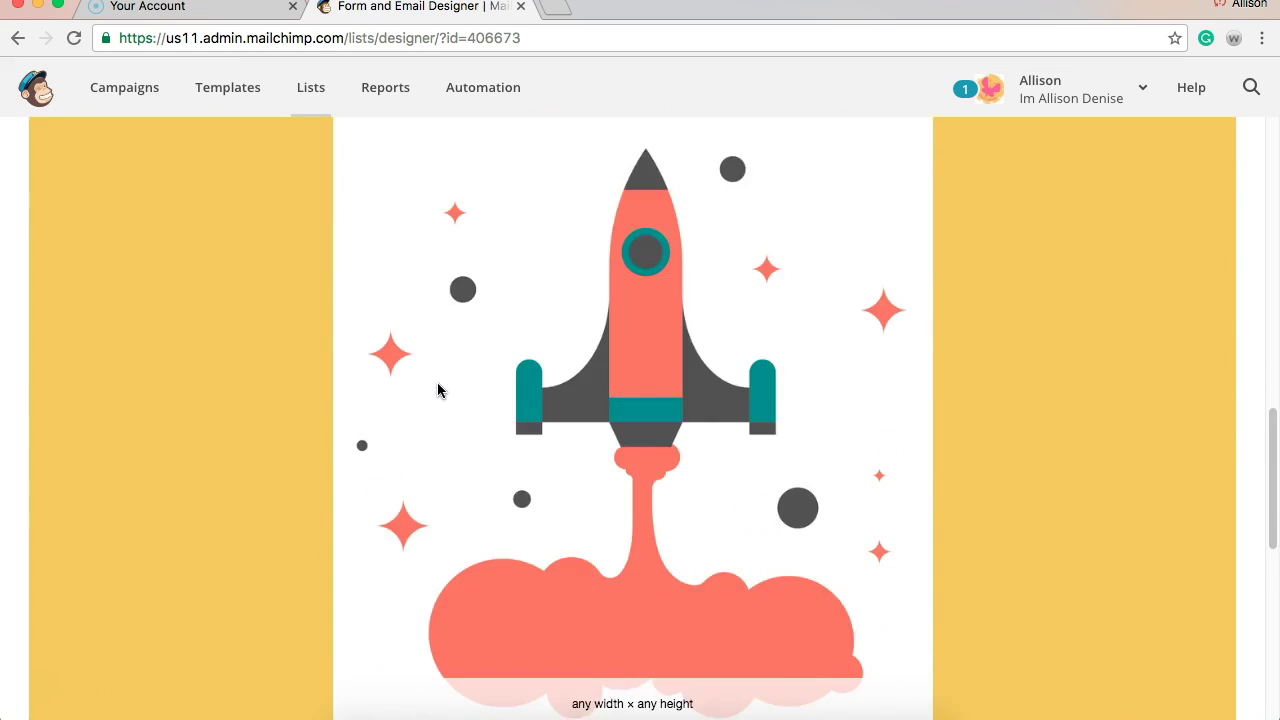
pyautogui.scroll(-5, 438, 390)
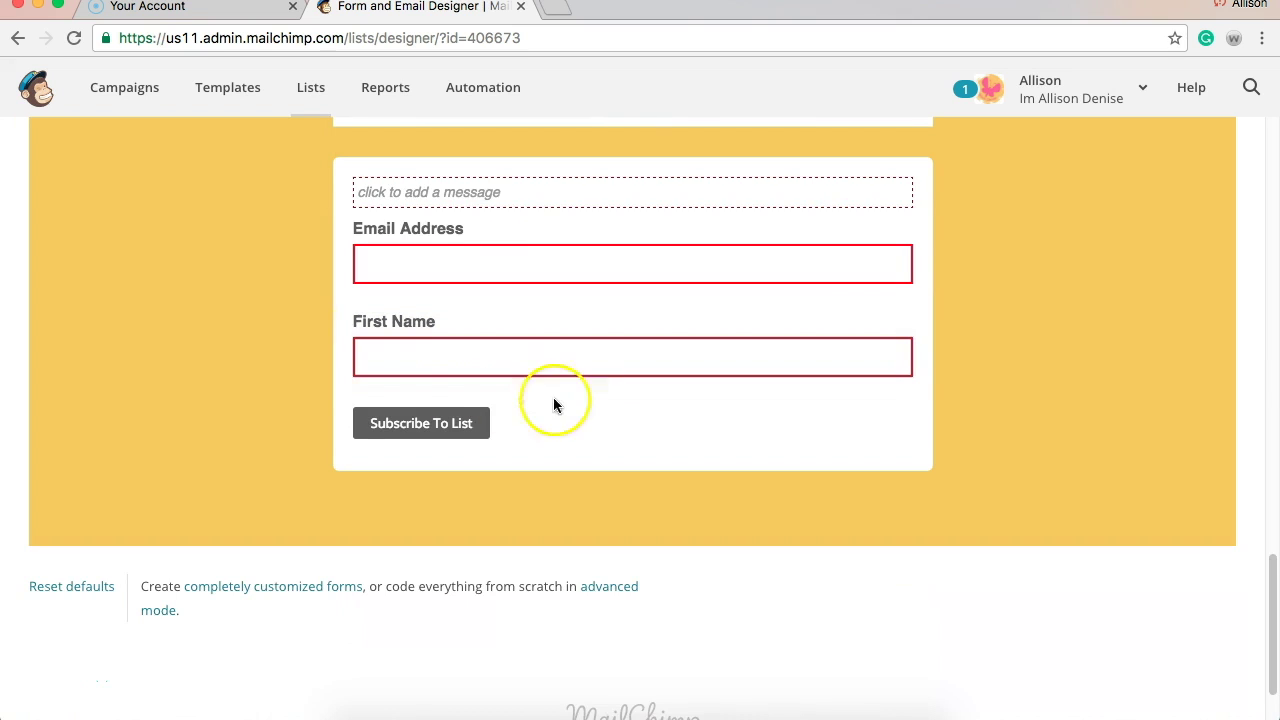
# Open the message area above the Email Address field for editing and paste in the copied HABIT and Week One to Week Four course description.
pyautogui.scroll(2, 587, 400)
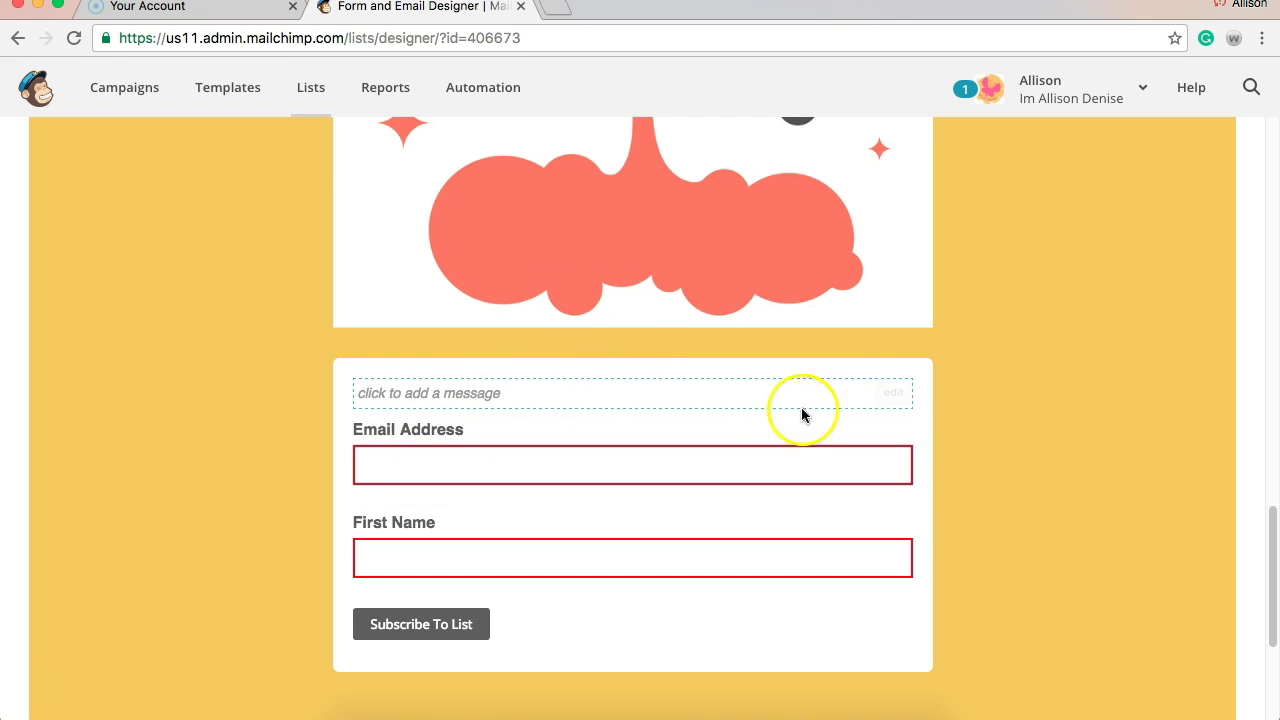
pyautogui.click(895, 396)
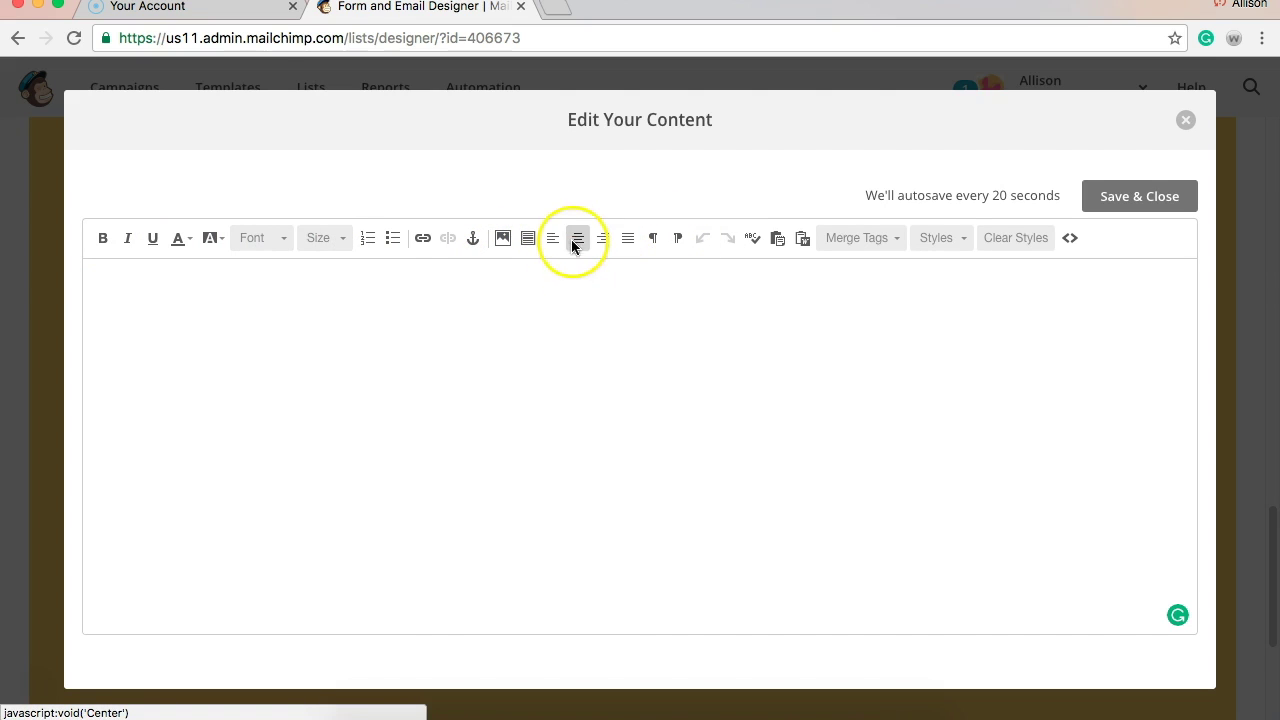
pyautogui.click(349, 303)
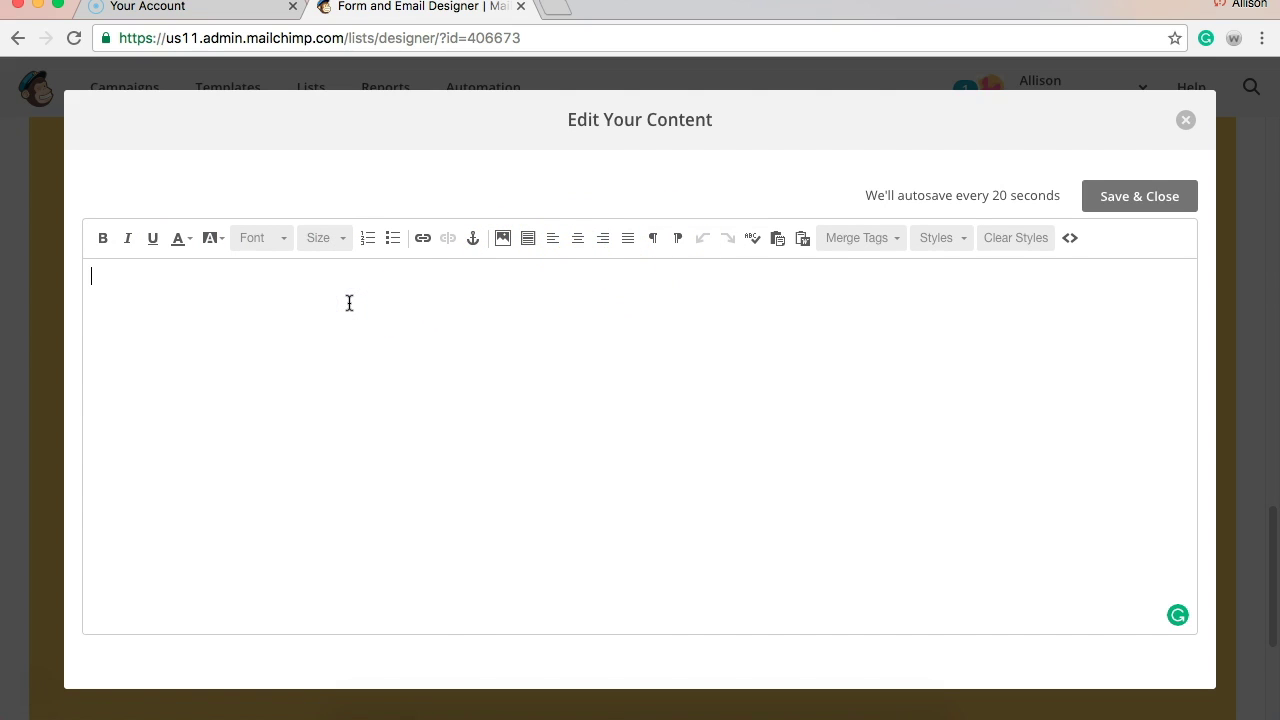
pyautogui.press('super+v')
pyautogui.click(417, 429)
pyautogui.scroll(2, 431, 429)
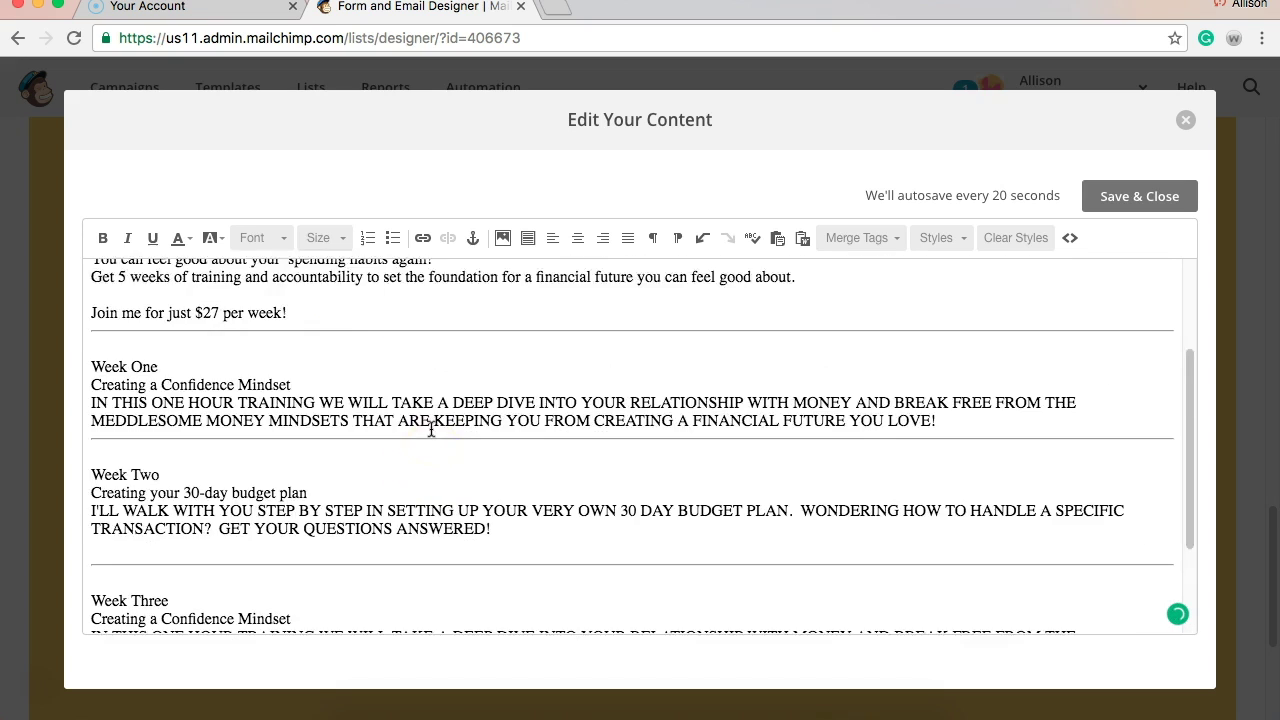
pyautogui.scroll(4, 431, 429)
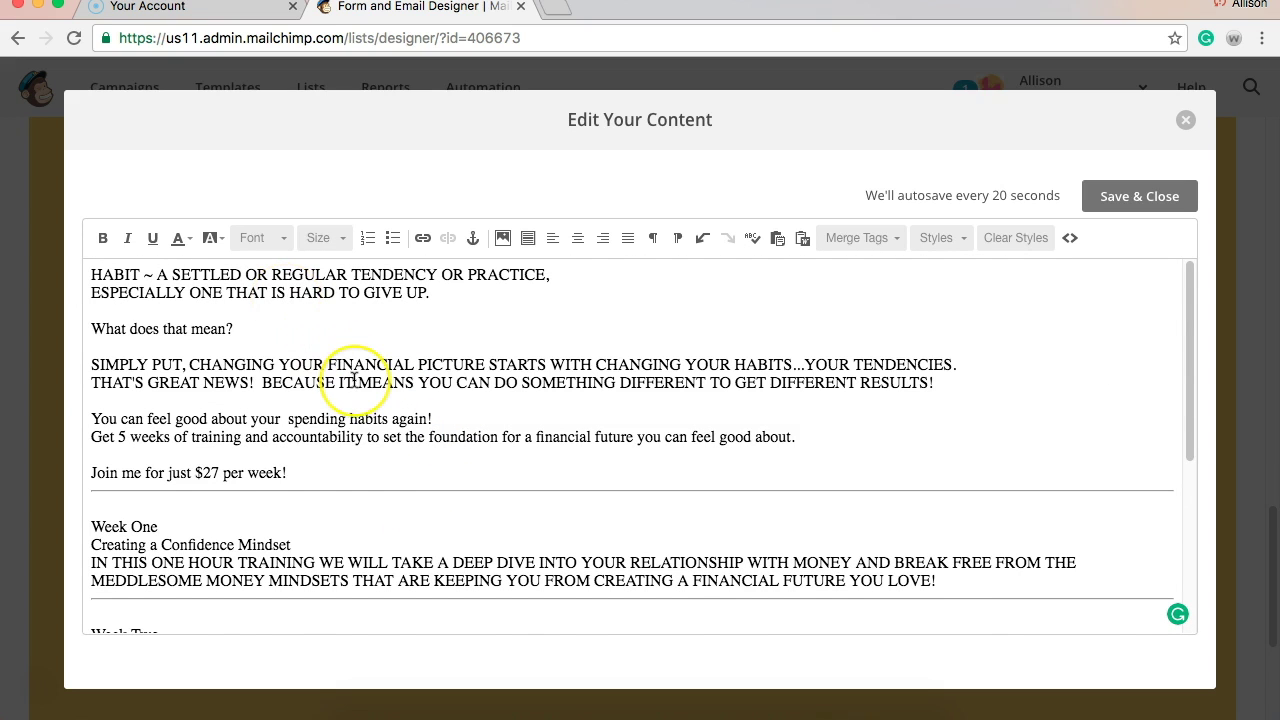
pyautogui.scroll(-4, 354, 377)
pyautogui.scroll(-1, 354, 380)
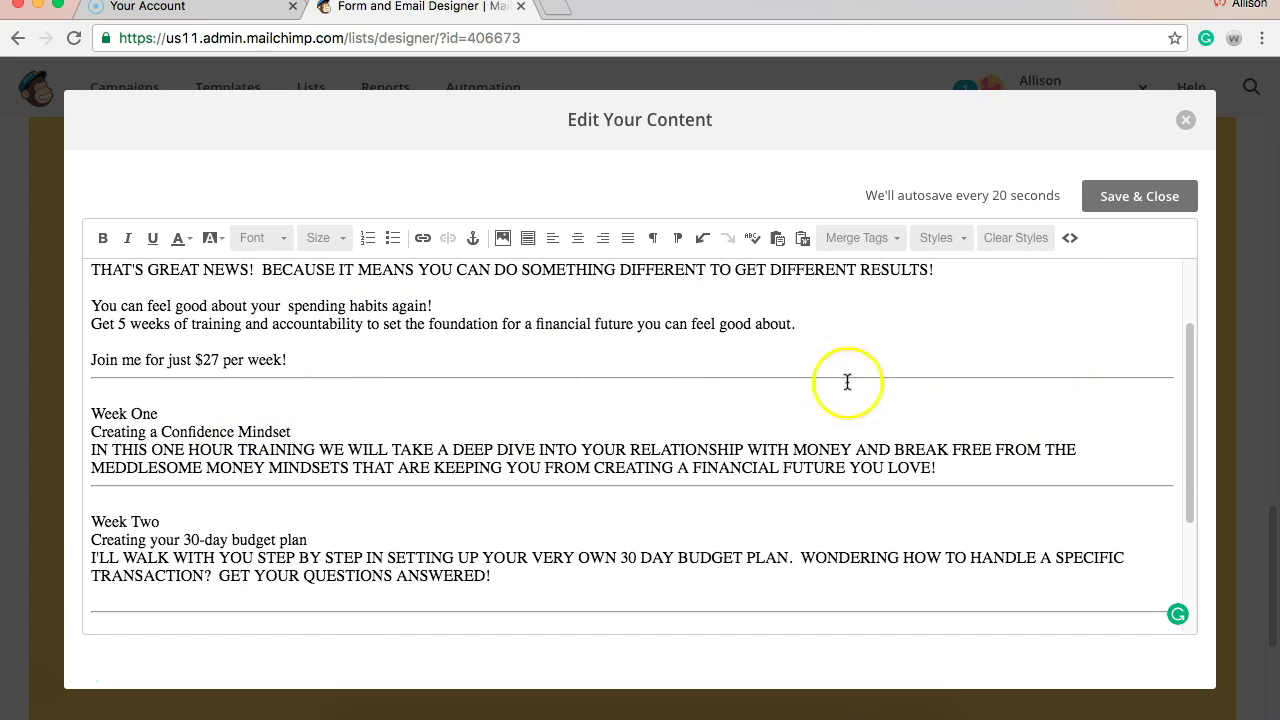
# Replace the divider above Week One in the message with blank lines and a newly inserted horizontal line.
pyautogui.click(1178, 374)
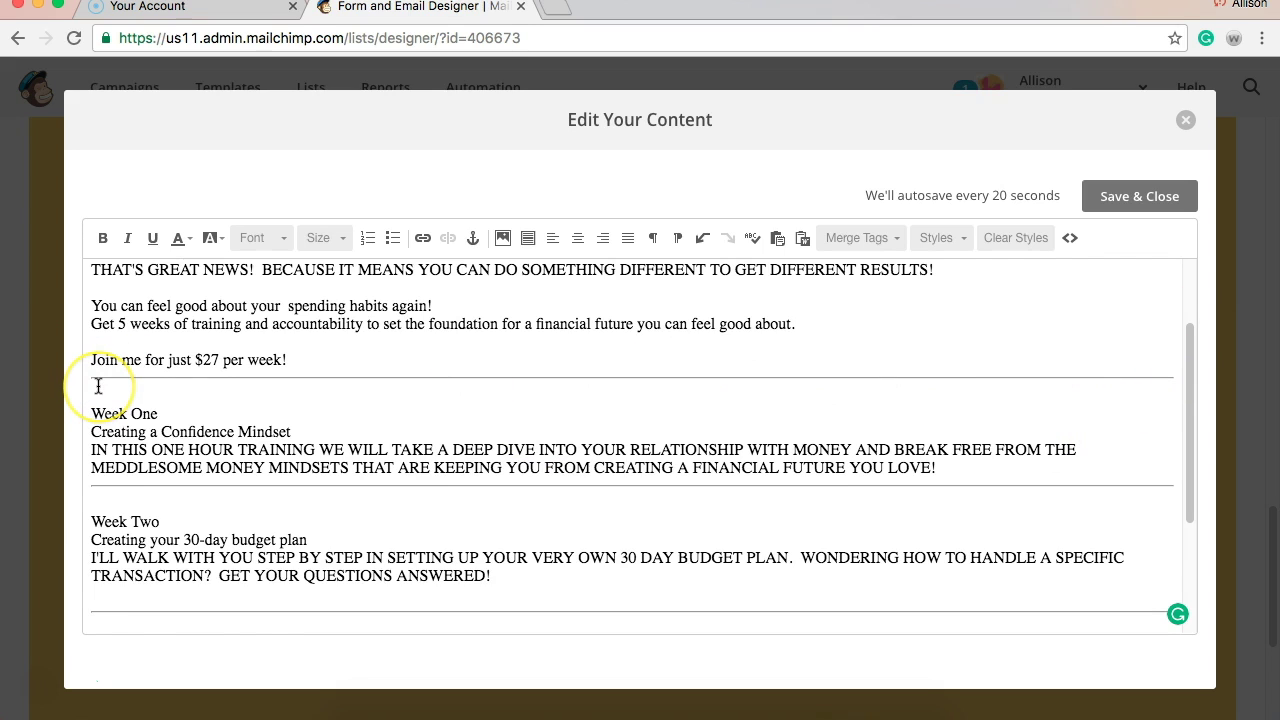
pyautogui.press('BackSpace')
pyautogui.press('BackSpace')
pyautogui.press('Return')
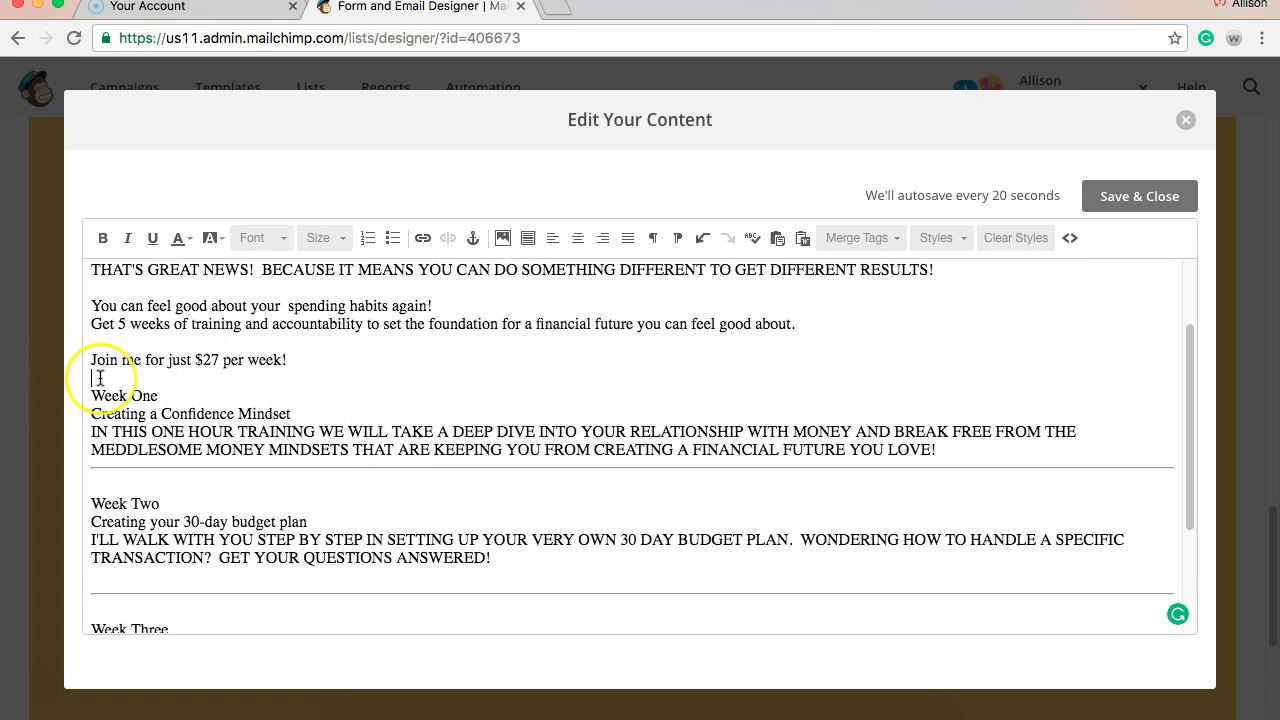
pyautogui.press('Return')
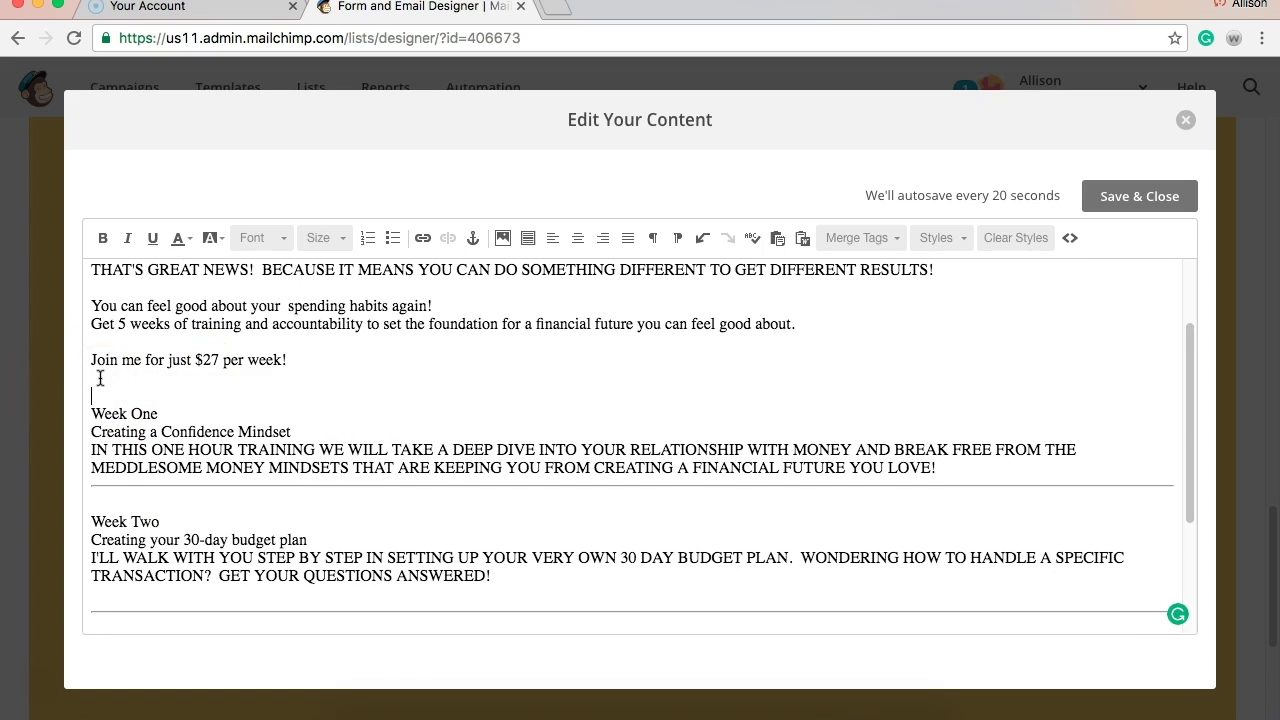
pyautogui.press('Return')
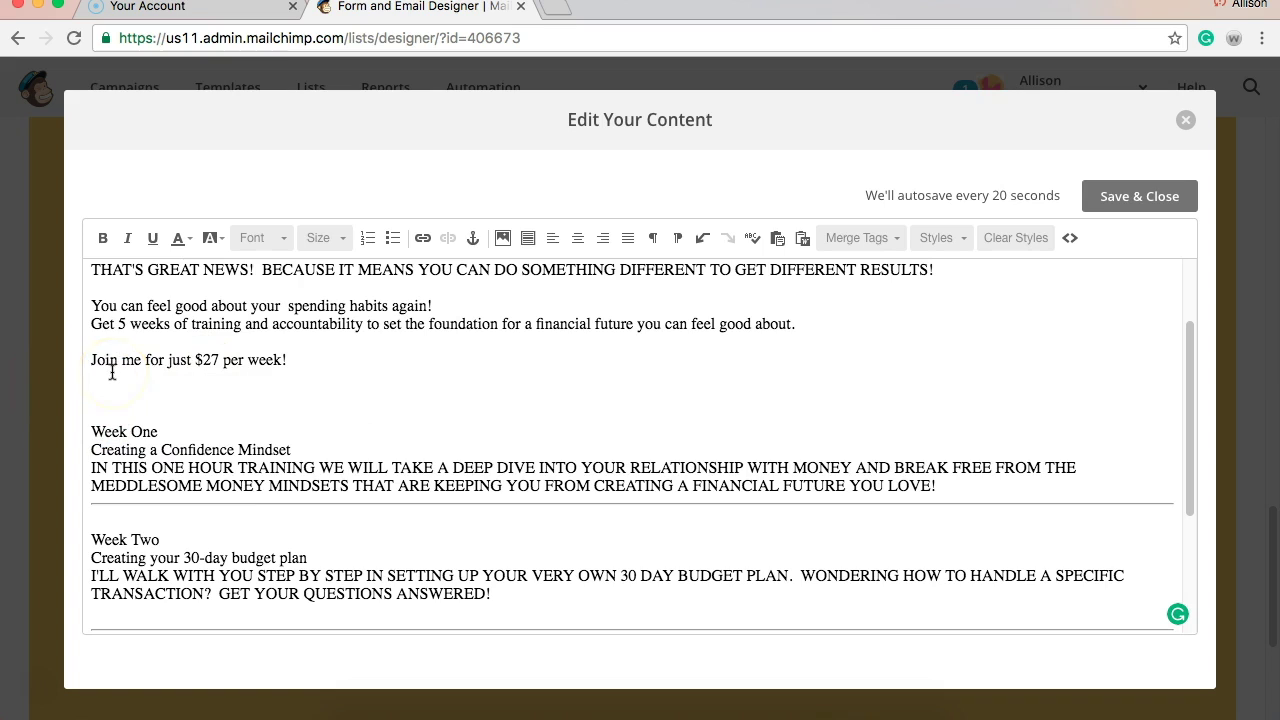
pyautogui.click(527, 239)
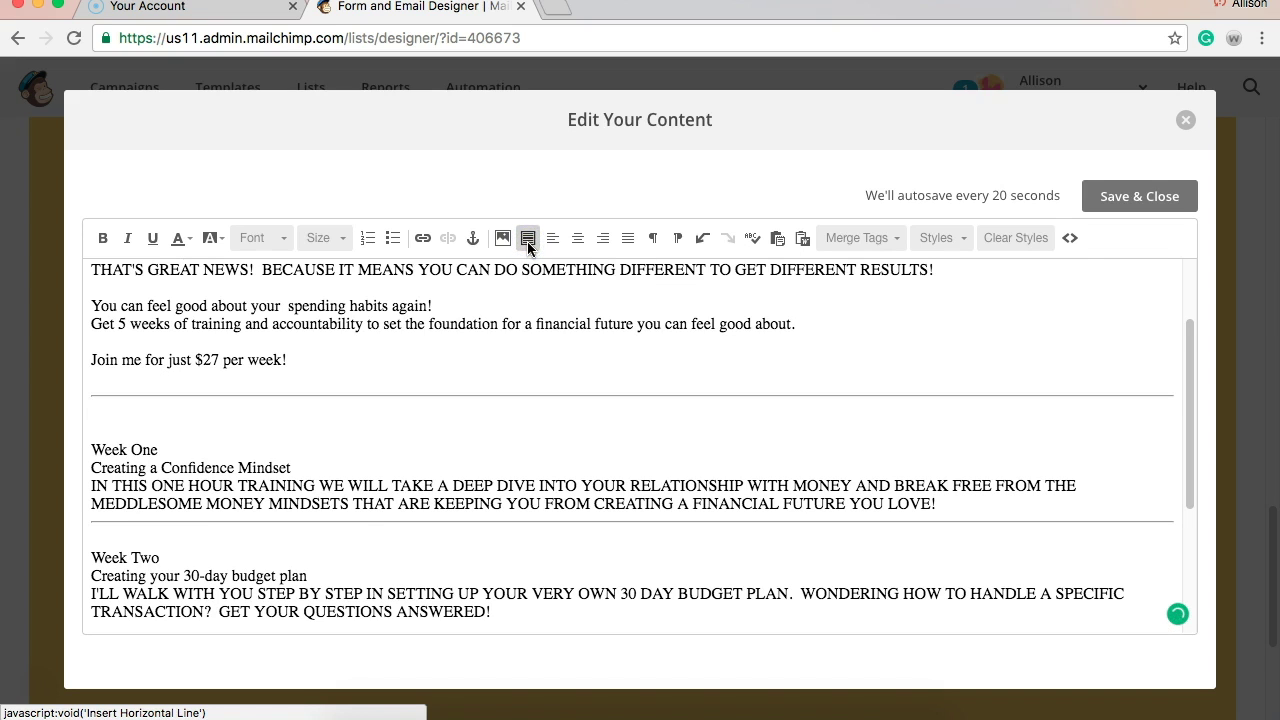
pyautogui.click(557, 414)
# Set the font of the entire message to Verdana and save the content to the signup form.
pyautogui.scroll(-5, 557, 414)
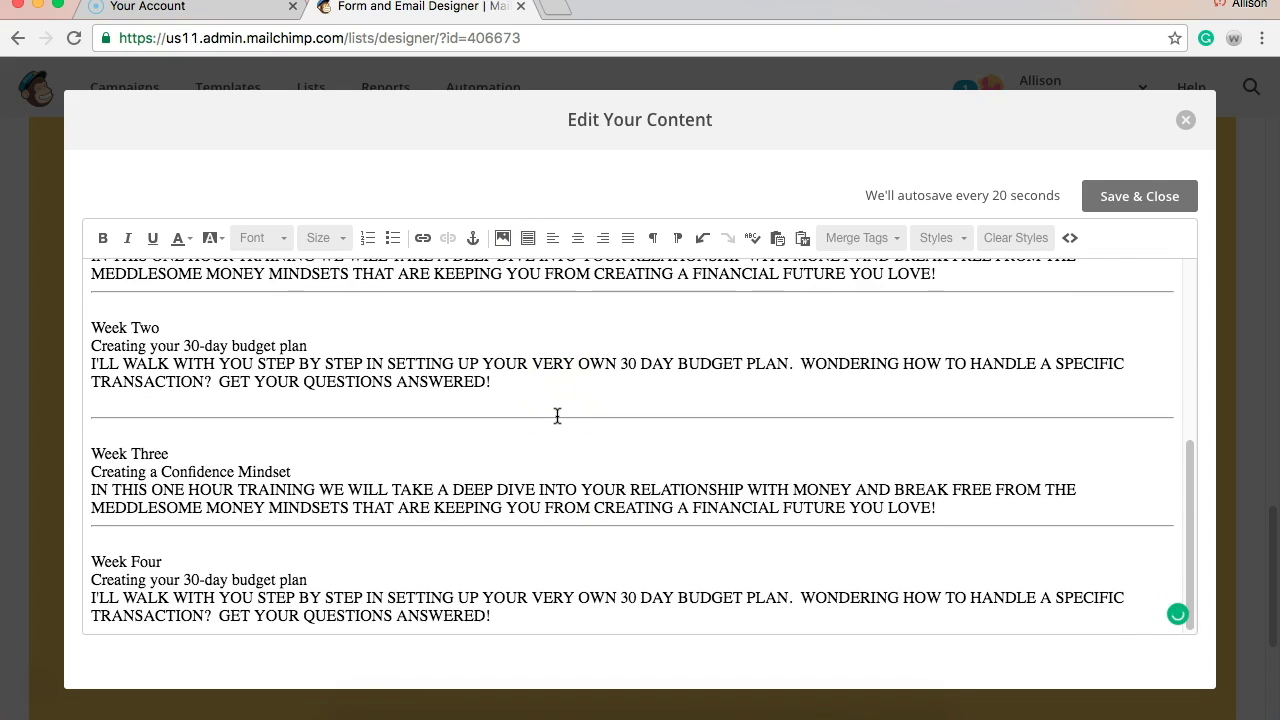
pyautogui.scroll(8, 557, 415)
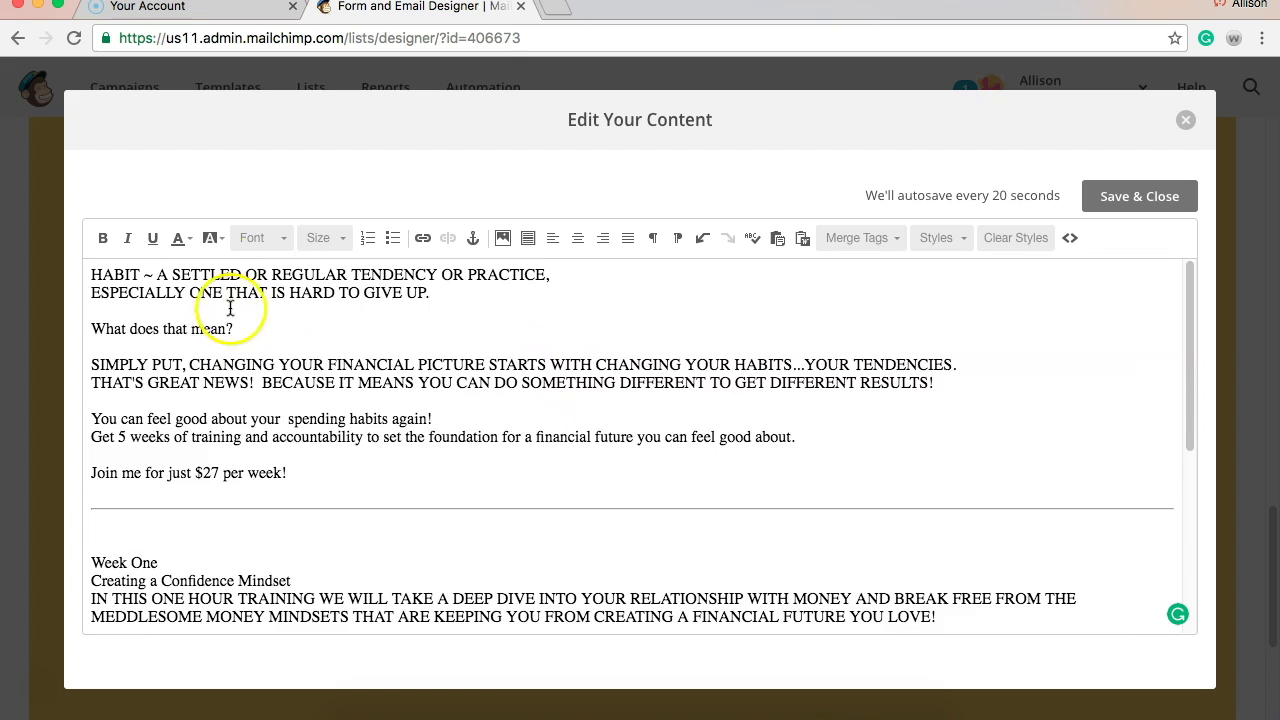
pyautogui.click(145, 287)
pyautogui.moveTo(91, 274); pyautogui.dragTo(285, 701)
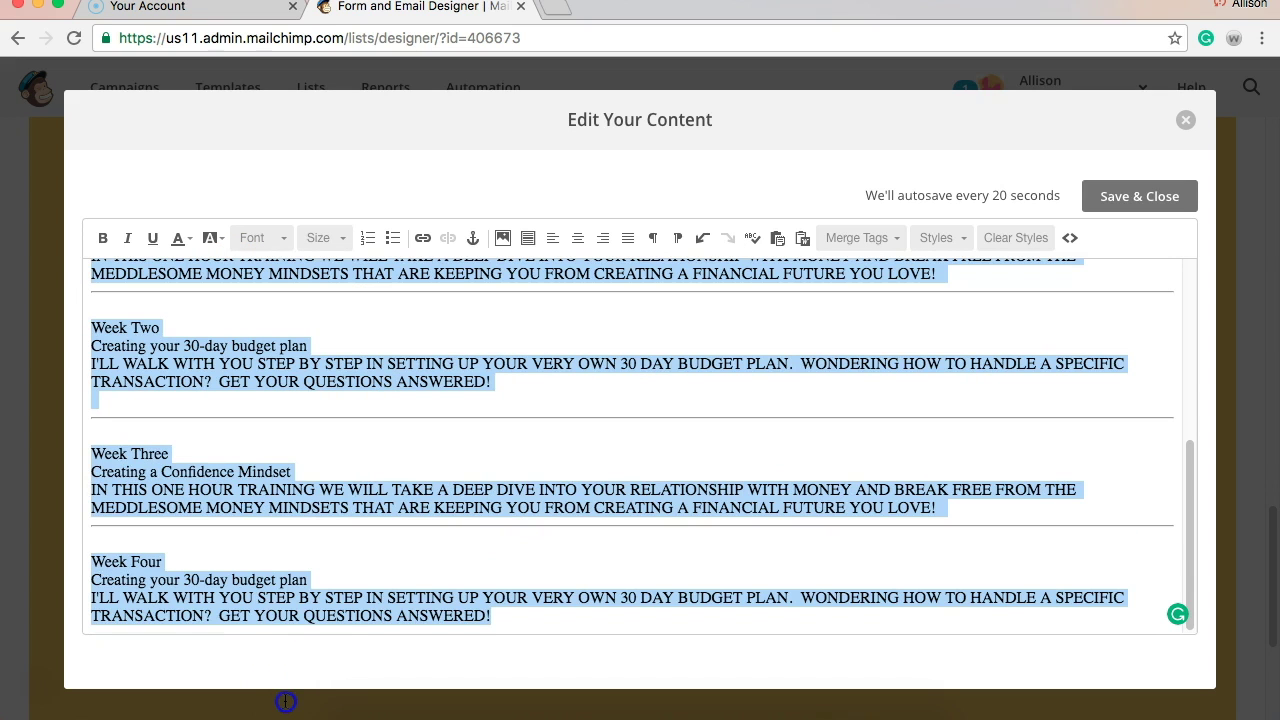
pyautogui.click(256, 240)
pyautogui.scroll(-4, 292, 395)
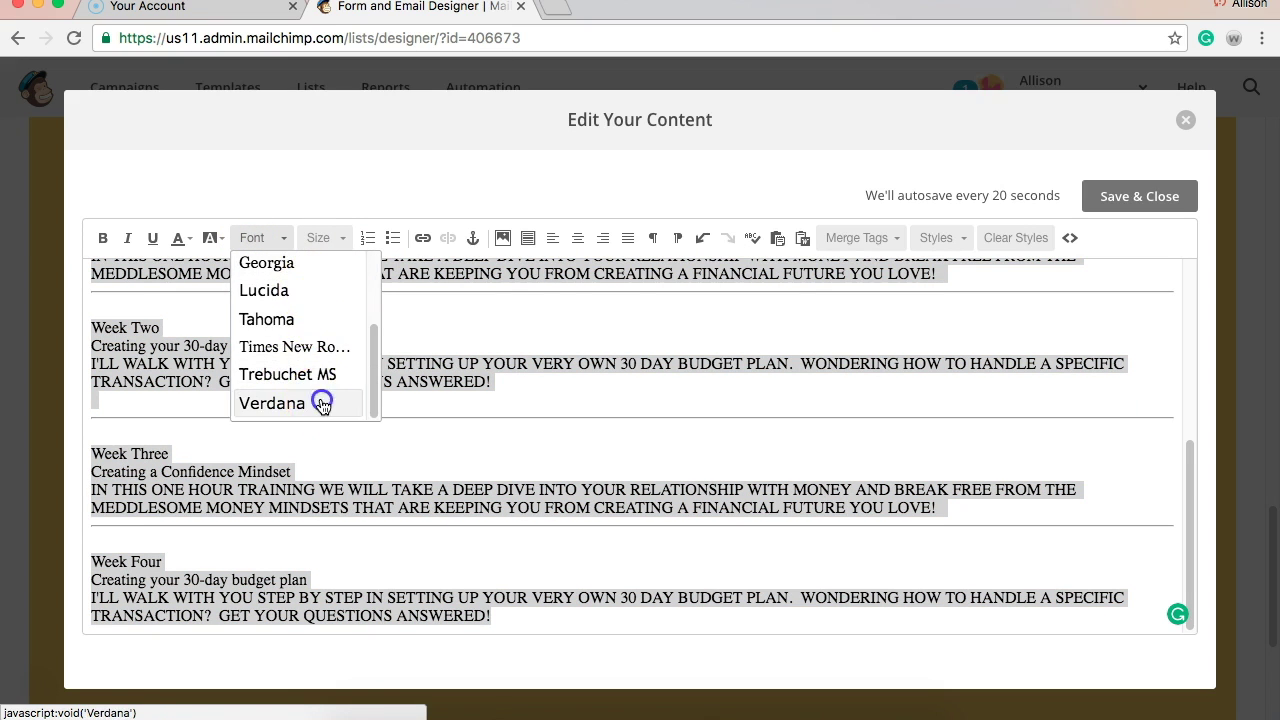
pyautogui.click(350, 405)
pyautogui.scroll(10, 529, 354)
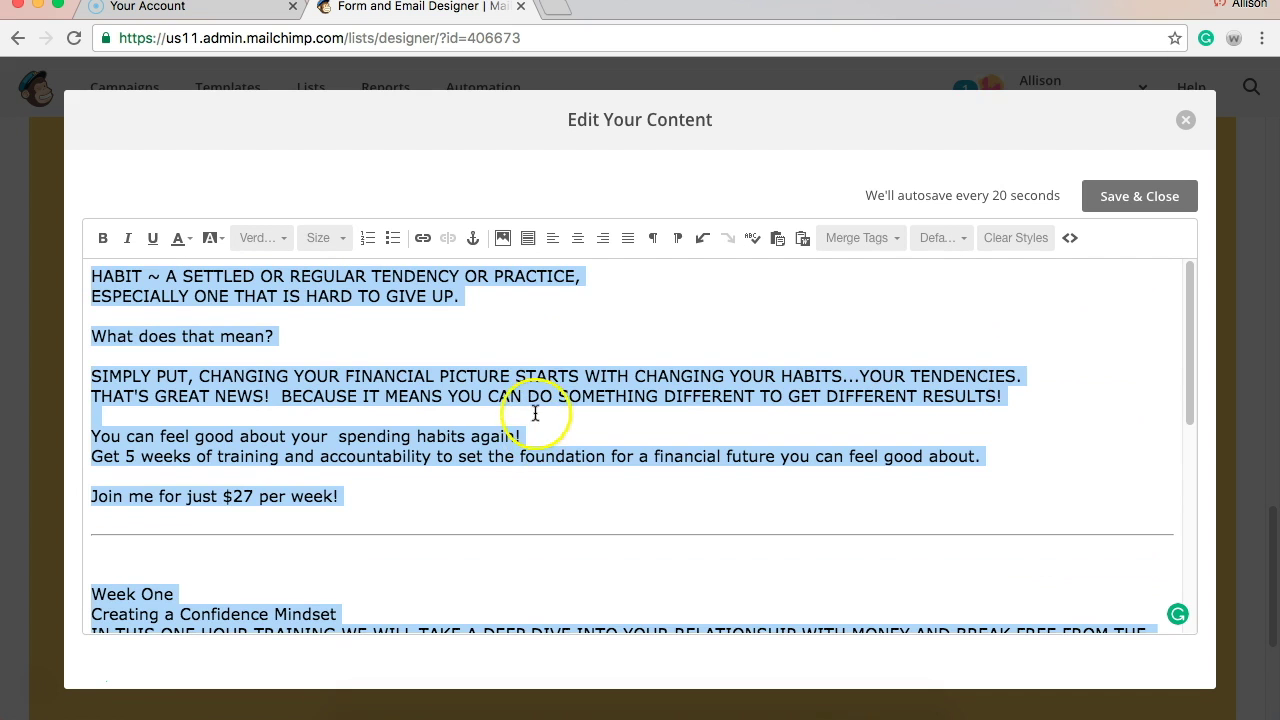
pyautogui.click(529, 299)
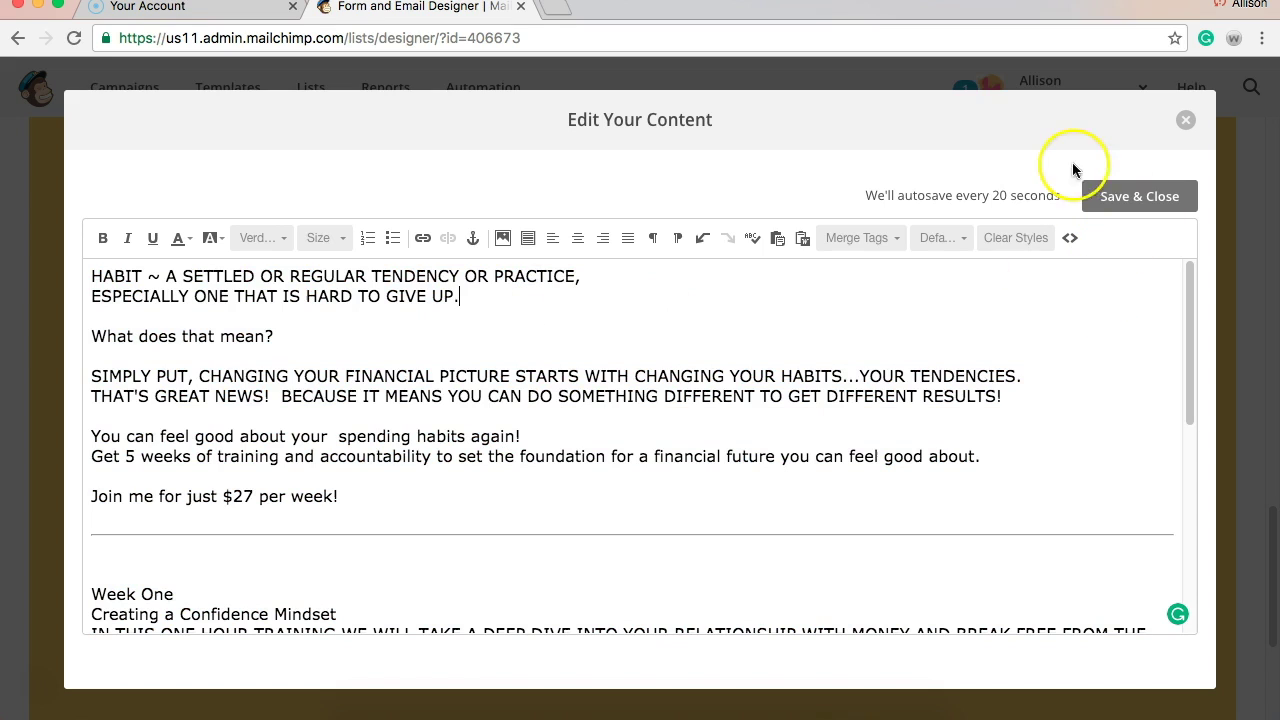
pyautogui.click(1140, 199)
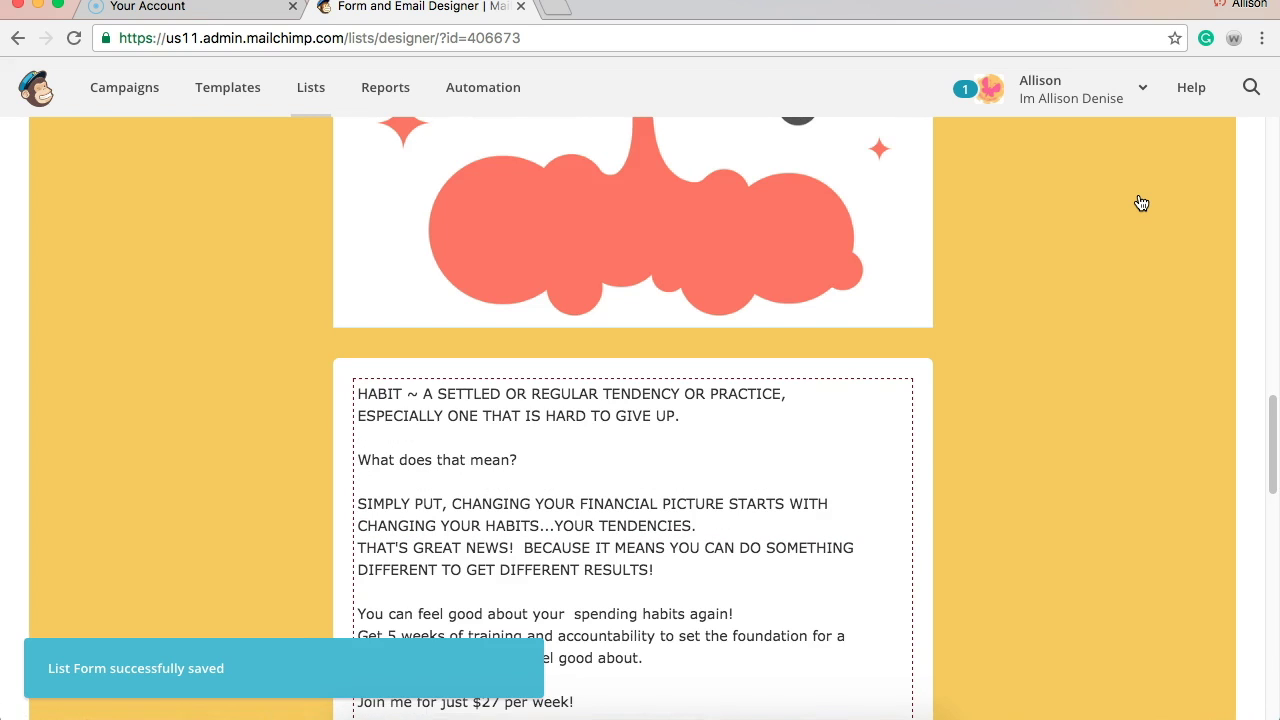
# Review the whole signup form, from the header image through the course description to the Subscribe To List button.
pyautogui.scroll(-5, 1006, 346)
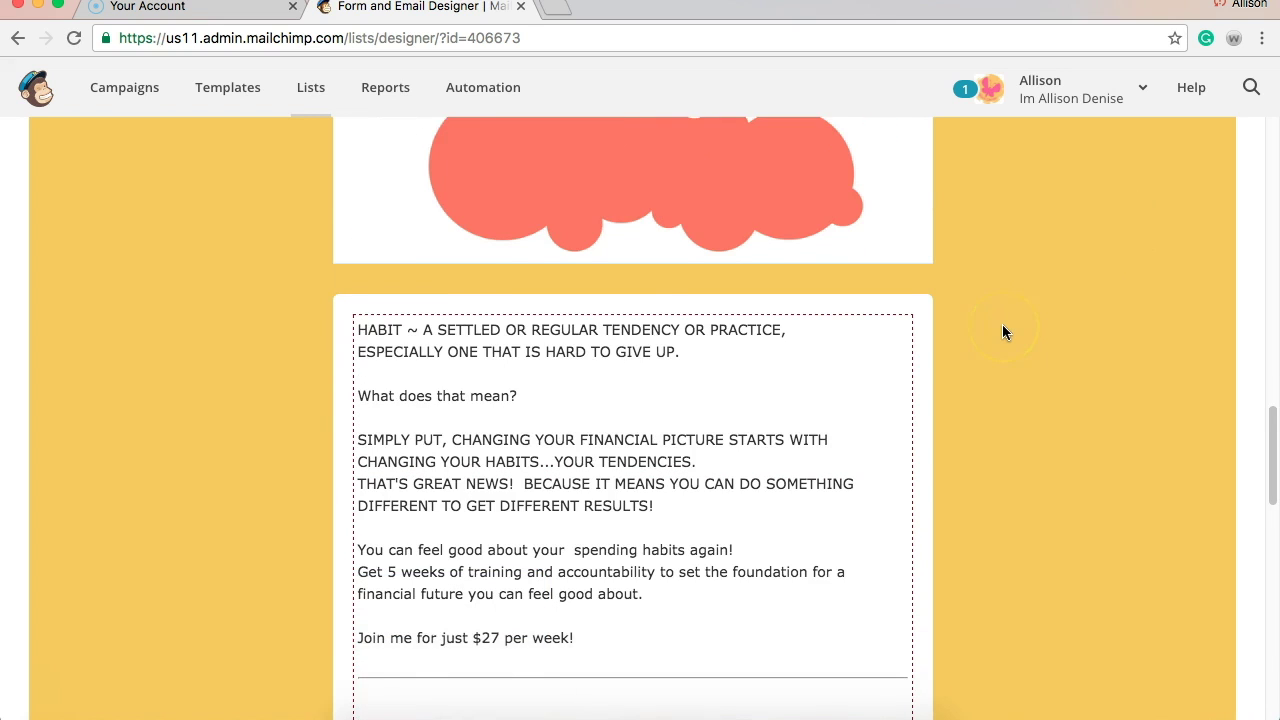
pyautogui.scroll(-7, 1004, 330)
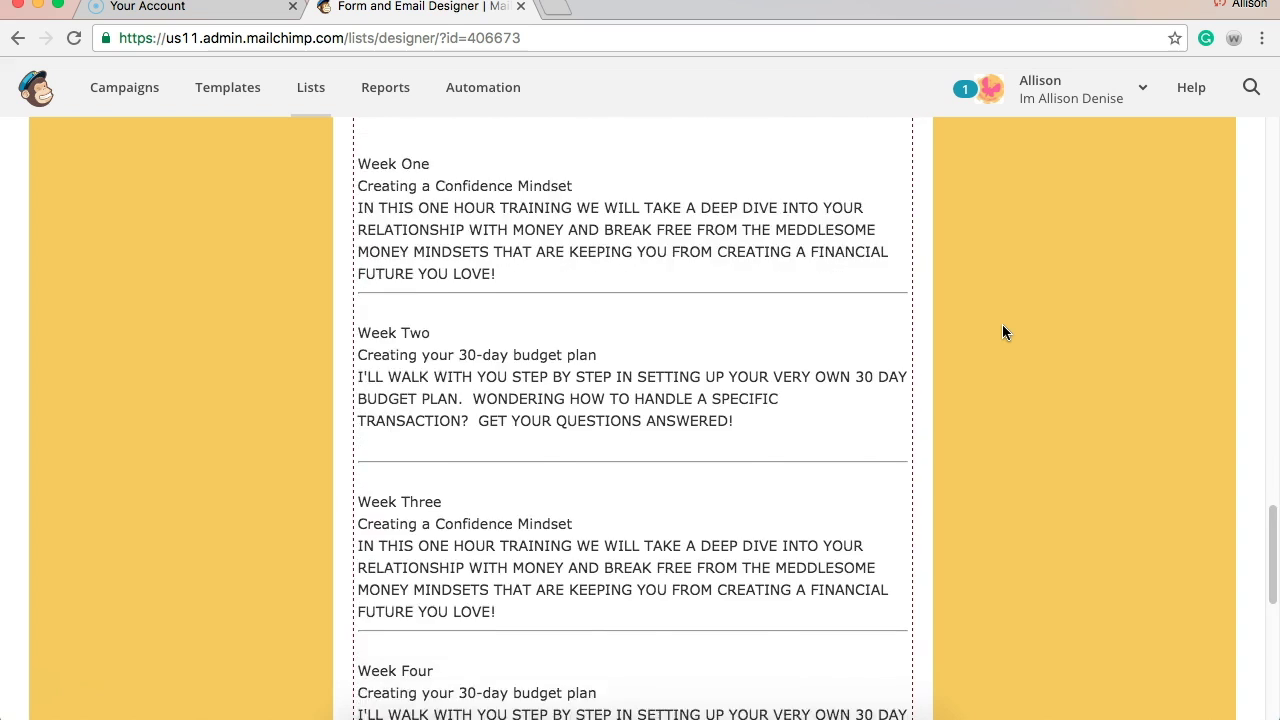
pyautogui.scroll(-1, 1003, 326)
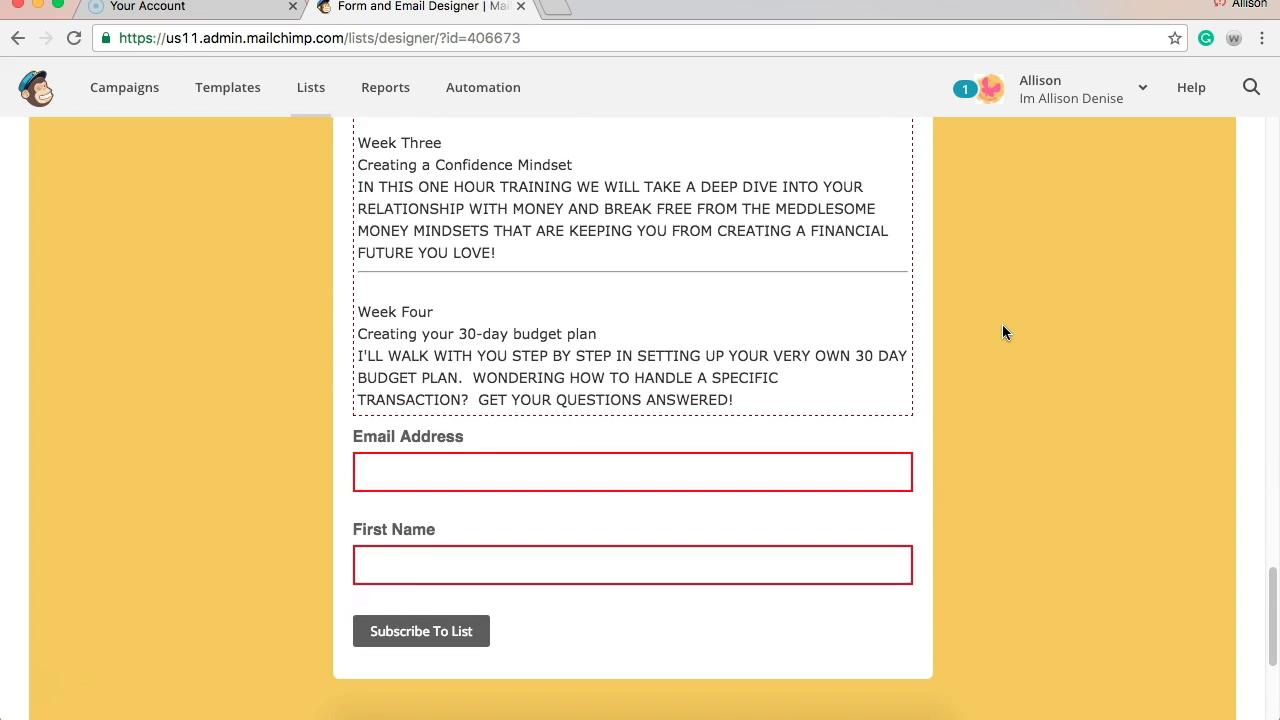
pyautogui.scroll(15, 1004, 332)
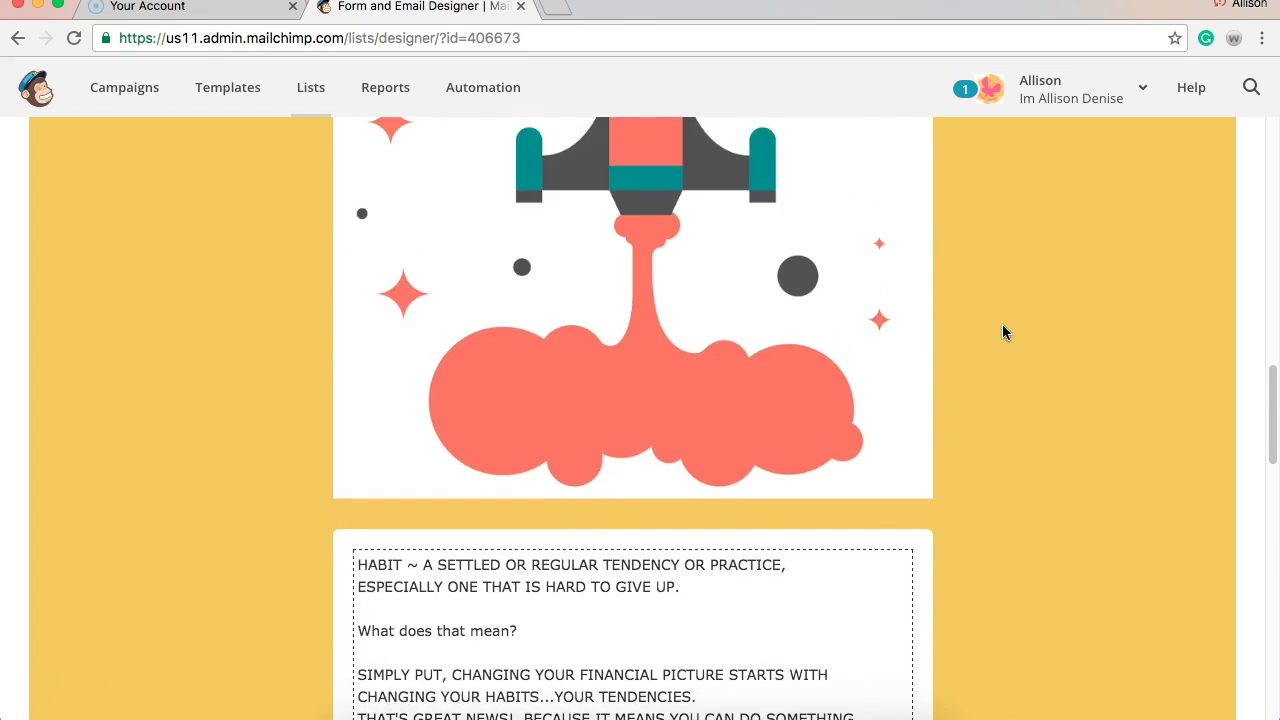
pyautogui.scroll(1, 1003, 331)
pyautogui.scroll(-20, 1004, 332)
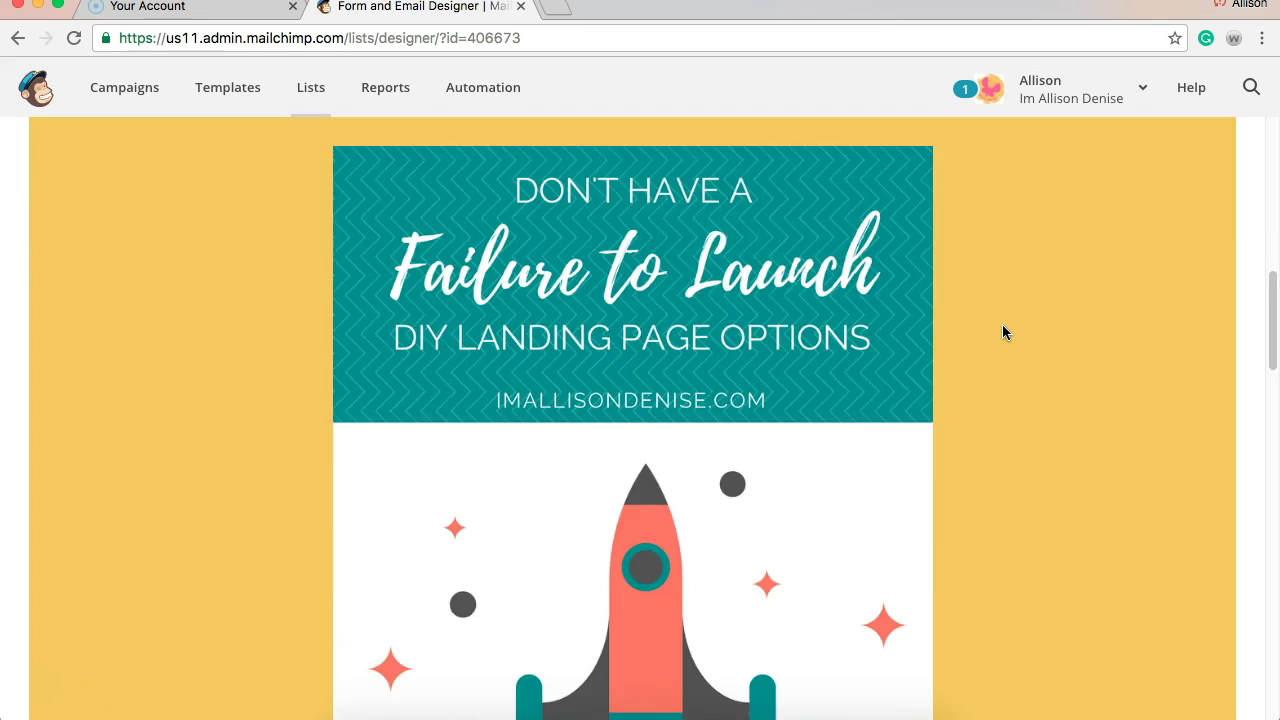
pyautogui.scroll(-10, 1003, 326)
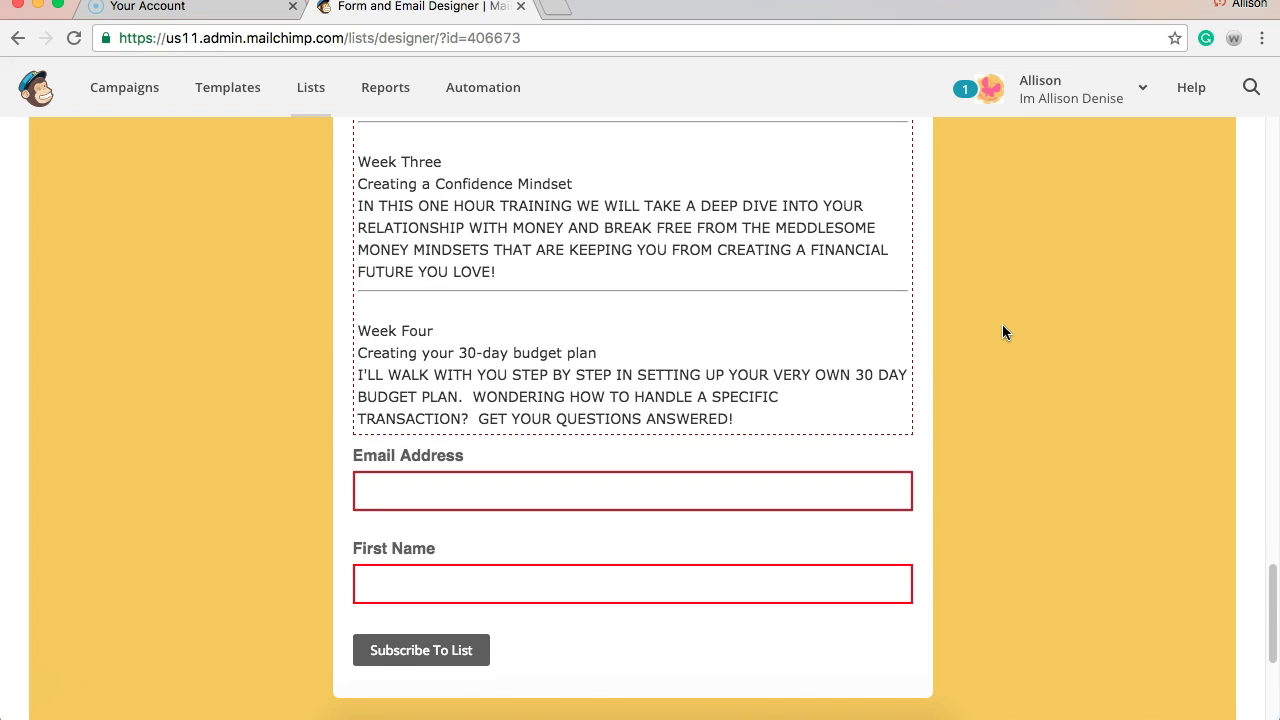
# Show the signup form's translation settings and examine the default language, text direction and English field translations.
pyautogui.scroll(20, 1002, 325)
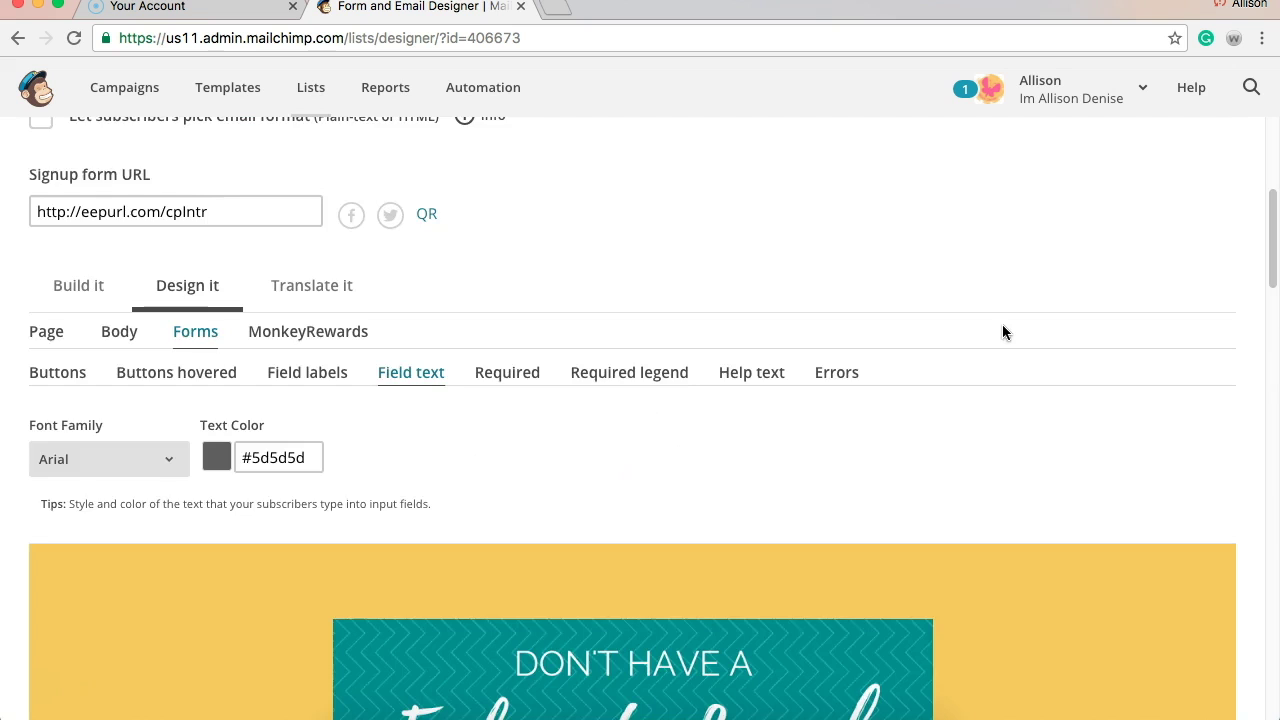
pyautogui.scroll(3, 1002, 332)
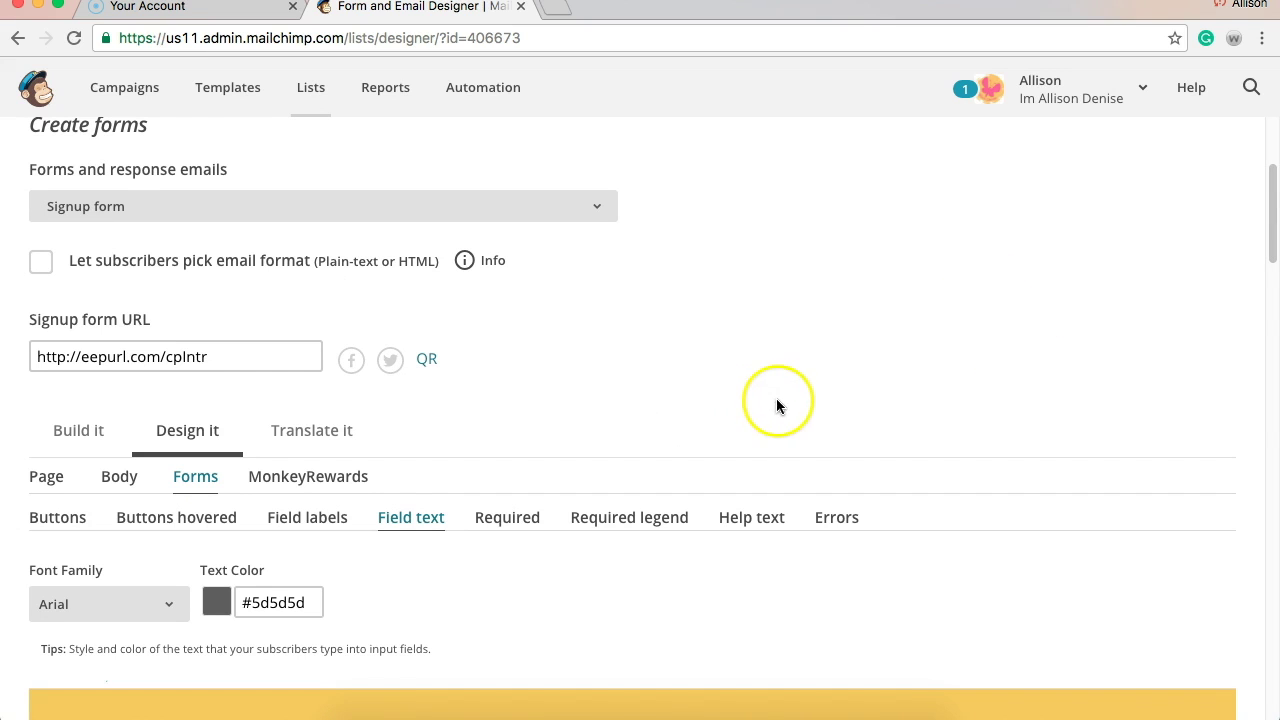
pyautogui.click(314, 432)
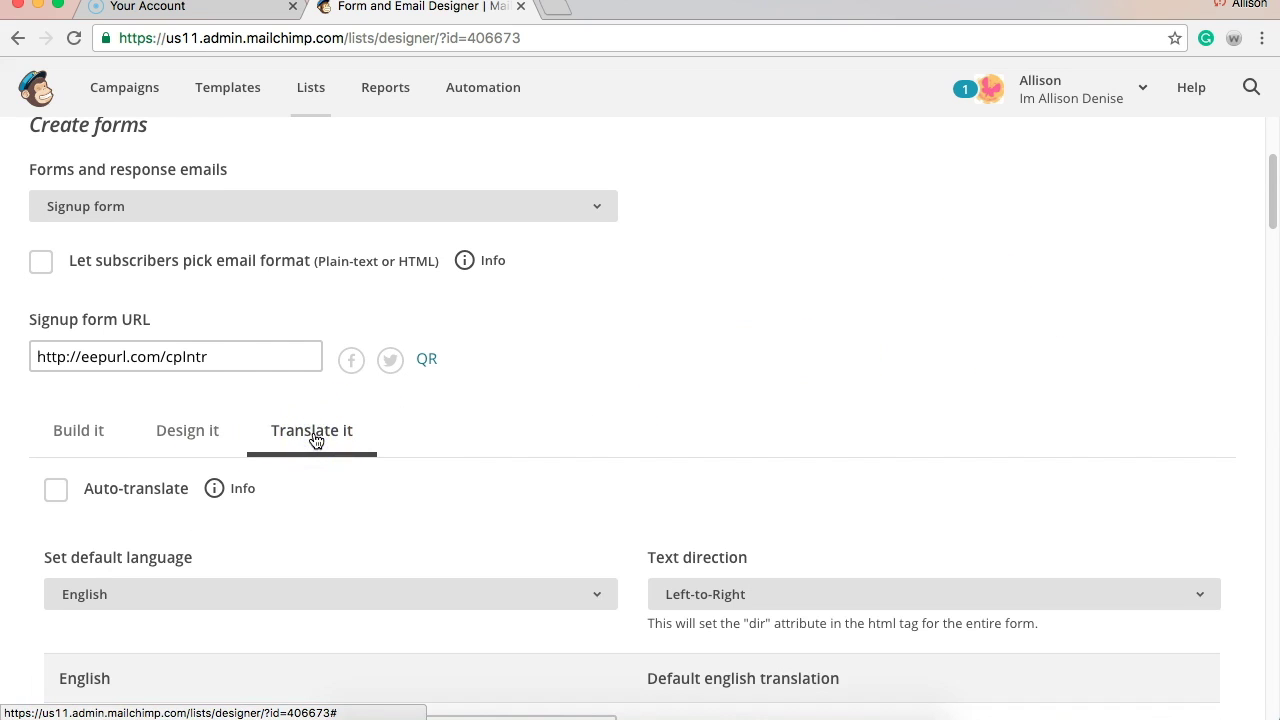
pyautogui.scroll(-6, 662, 365)
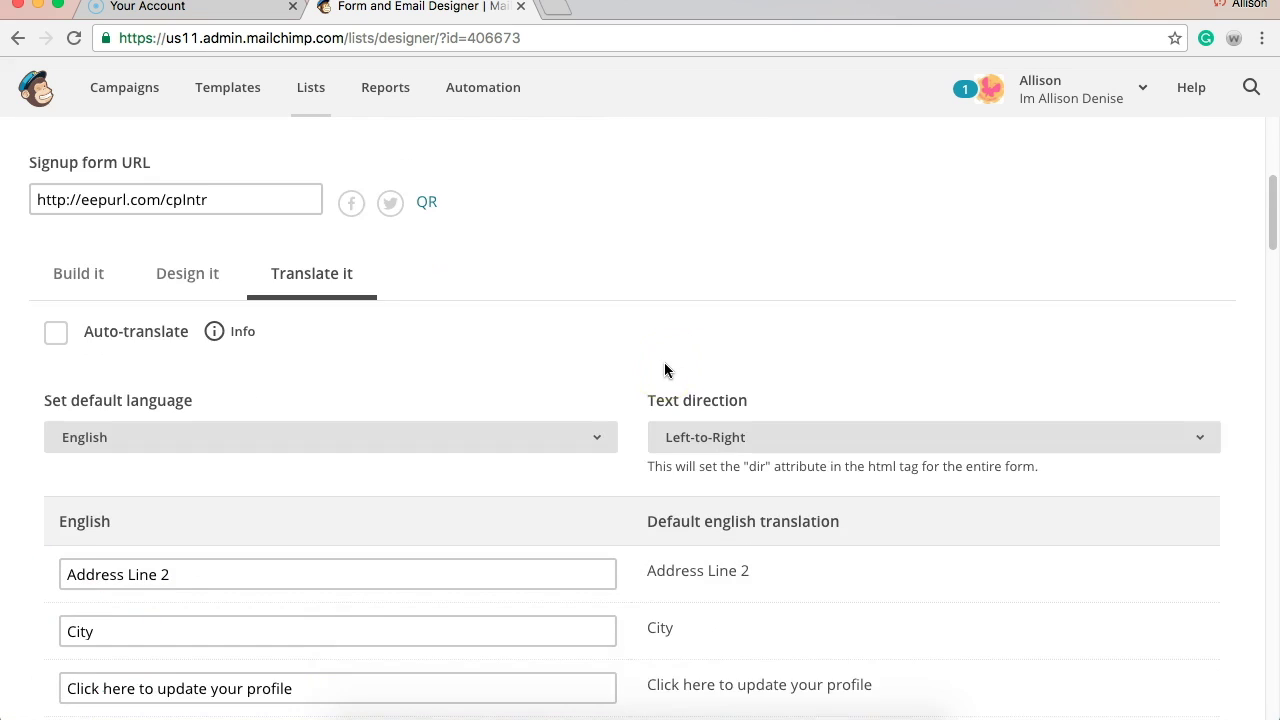
# Change the signup form's translation for "is already subscribed to list" to "is already enrolled".
pyautogui.scroll(-7, 664, 370)
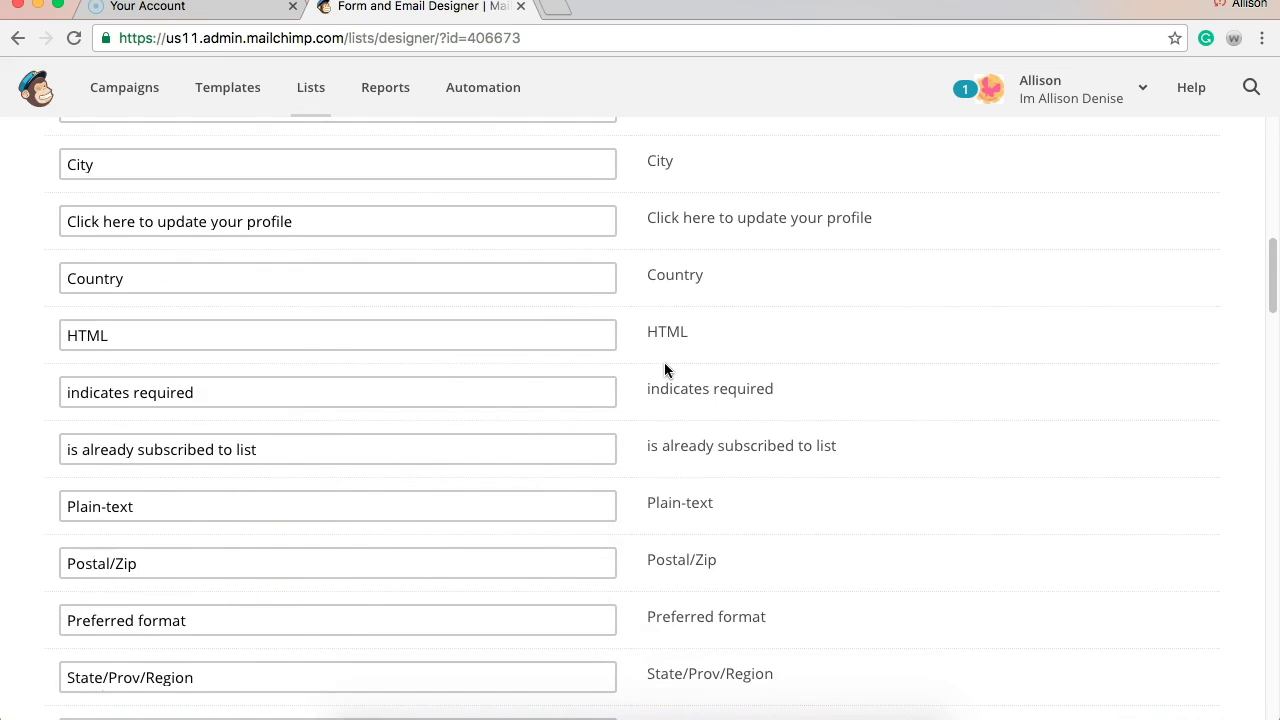
pyautogui.scroll(-1, 664, 365)
pyautogui.click(142, 347)
pyautogui.moveTo(138, 341); pyautogui.dragTo(211, 341)
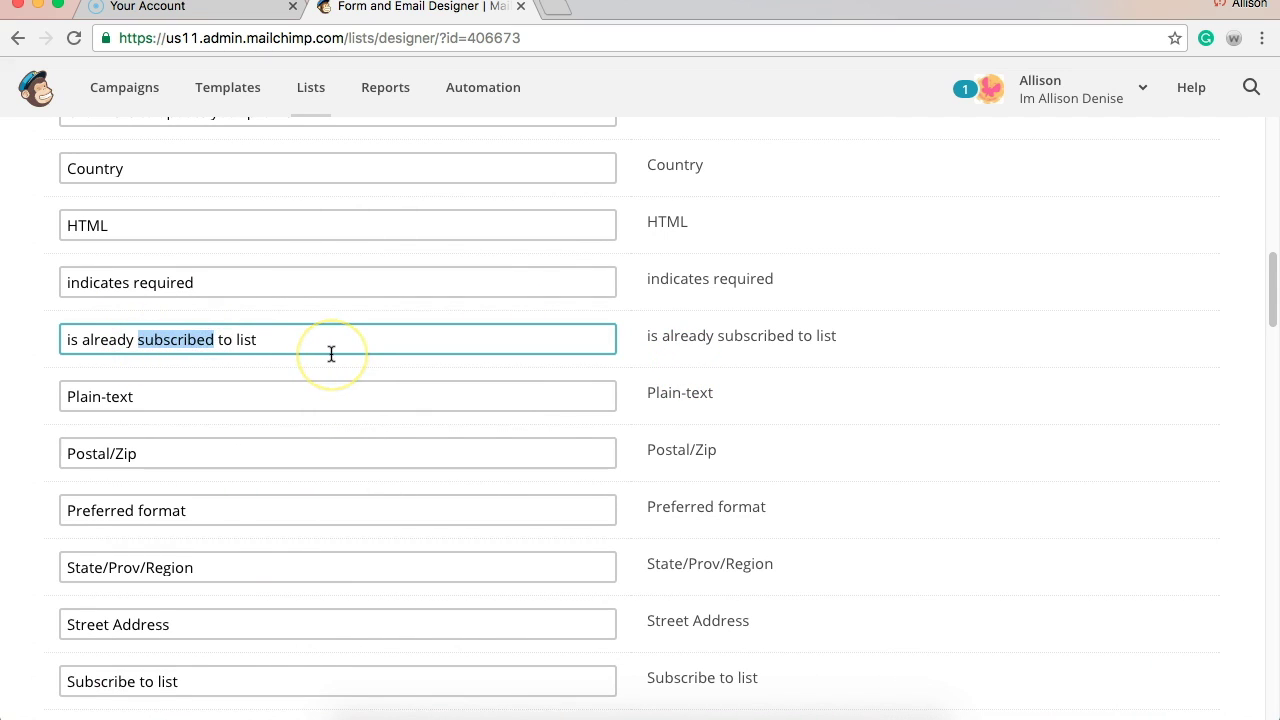
pyautogui.scroll(-1, 331, 354)
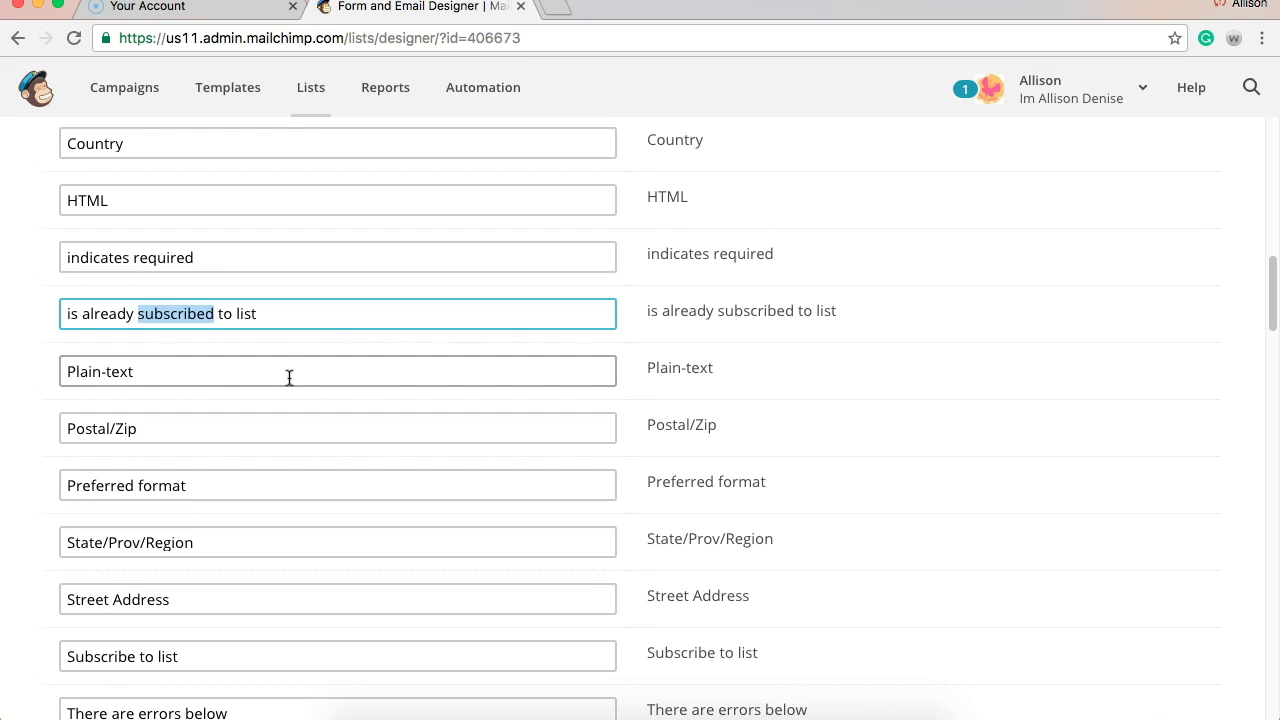
pyautogui.scroll(-2, 288, 379)
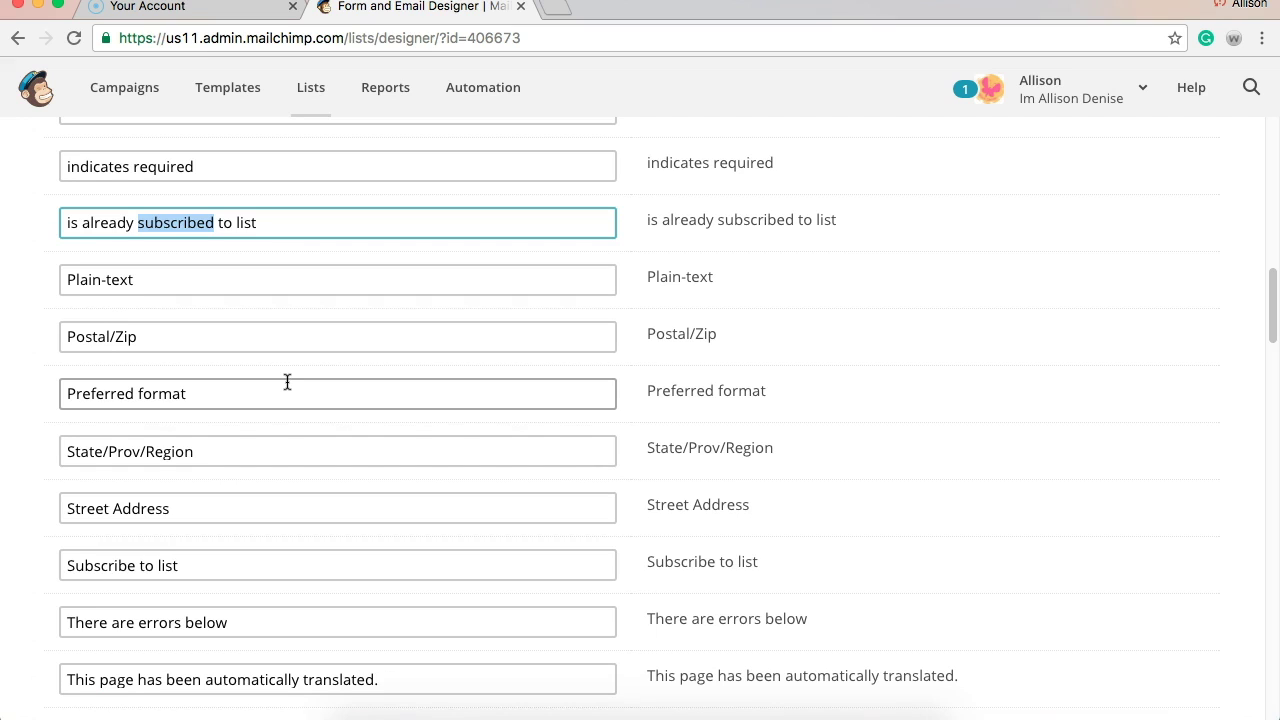
pyautogui.press('BackSpace')
pyautogui.write('enrolled')
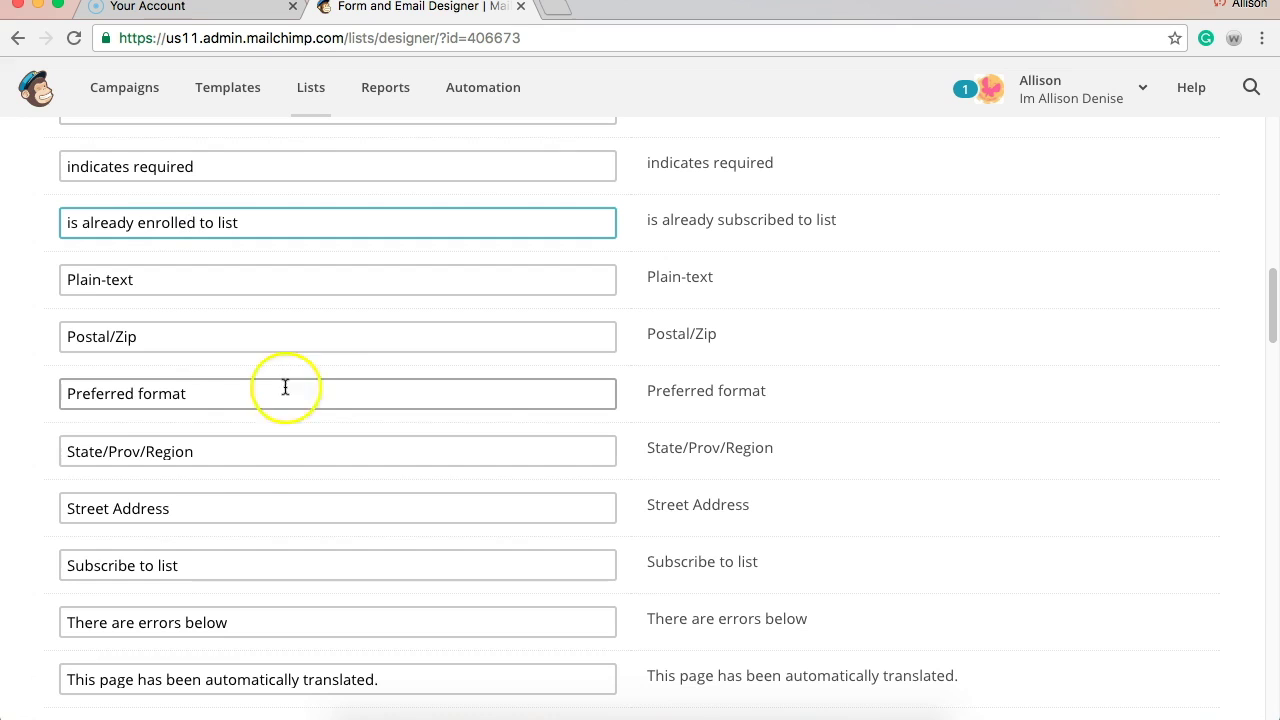
pyautogui.scroll(-1, 265, 330)
pyautogui.click(245, 203)
pyautogui.moveTo(245, 203); pyautogui.dragTo(198, 203)
pyautogui.press('BackSpace')
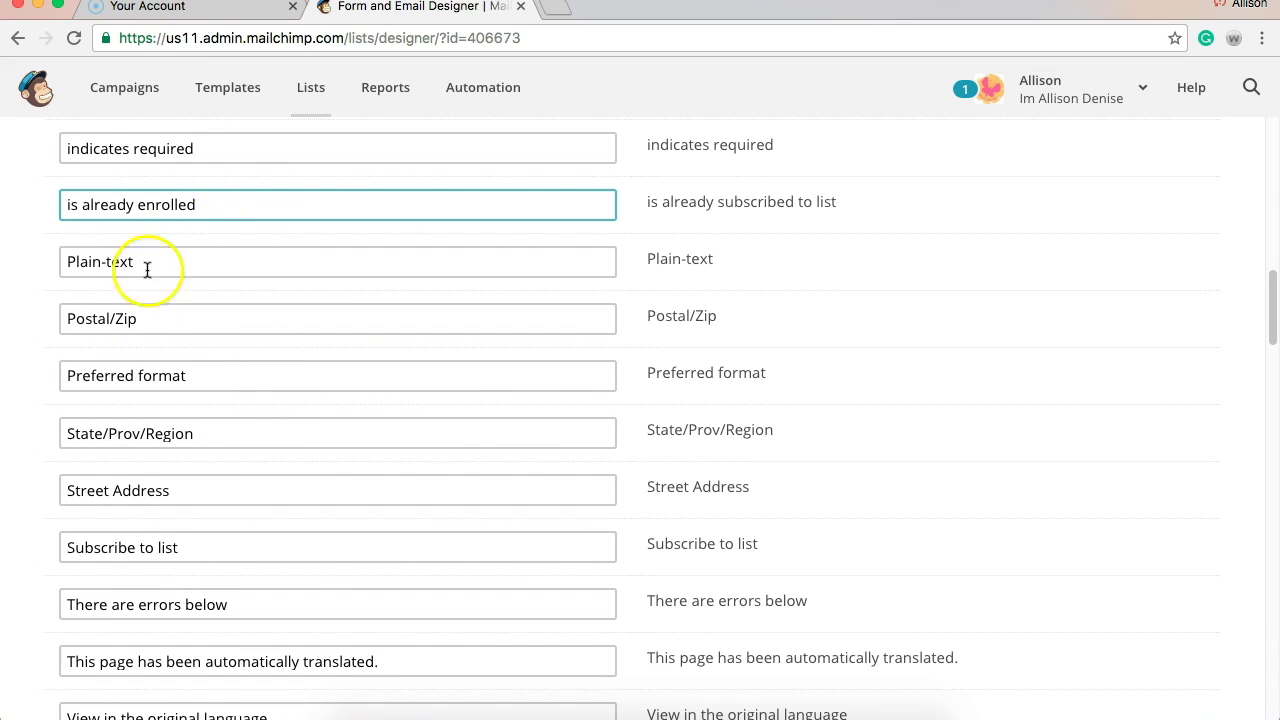
# Change the "Subscribe to list" translation to "Enroll", save the translation settings and check the button on the form.
pyautogui.scroll(-1, 200, 480)
pyautogui.click(125, 522)
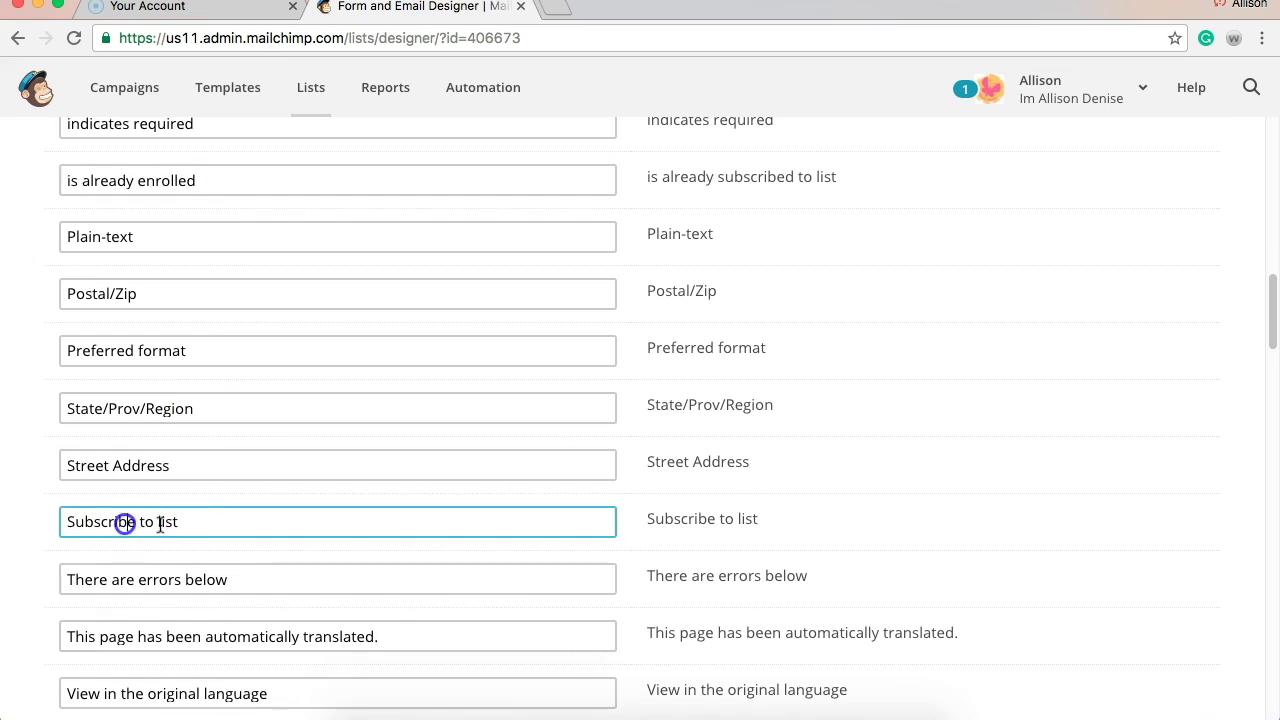
pyautogui.moveTo(179, 522); pyautogui.dragTo(37, 515)
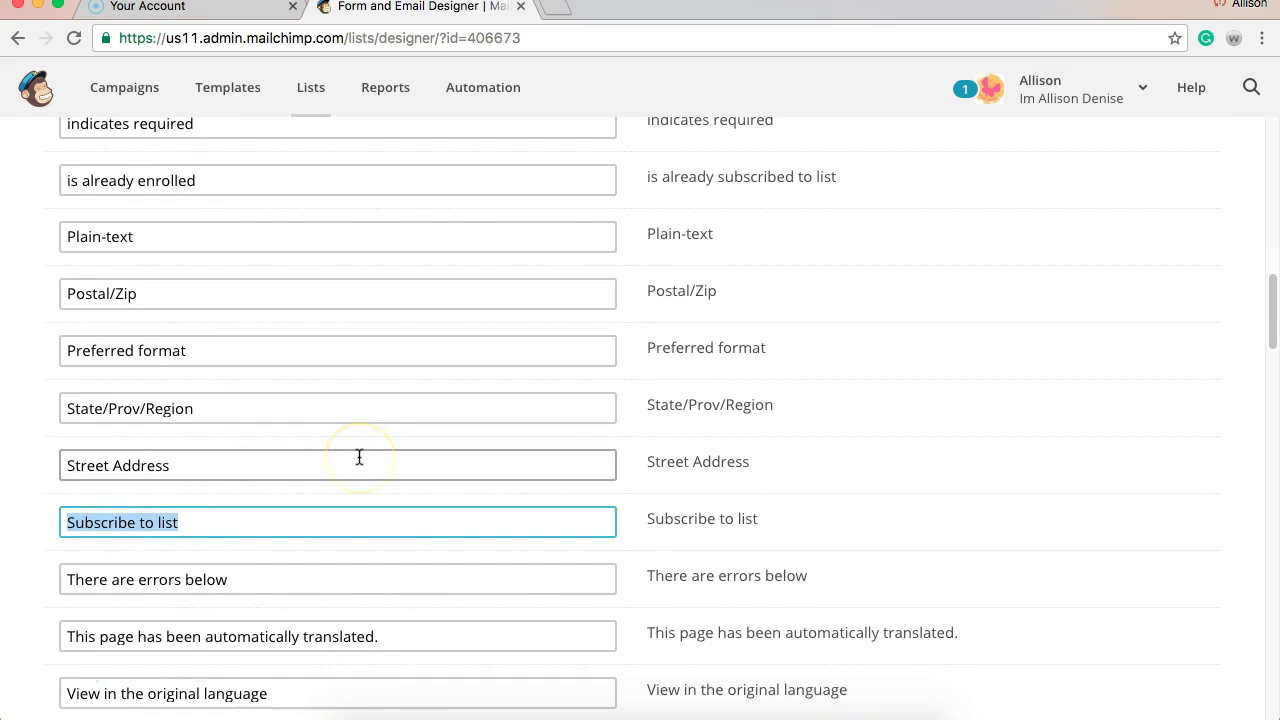
pyautogui.write('Enroll')
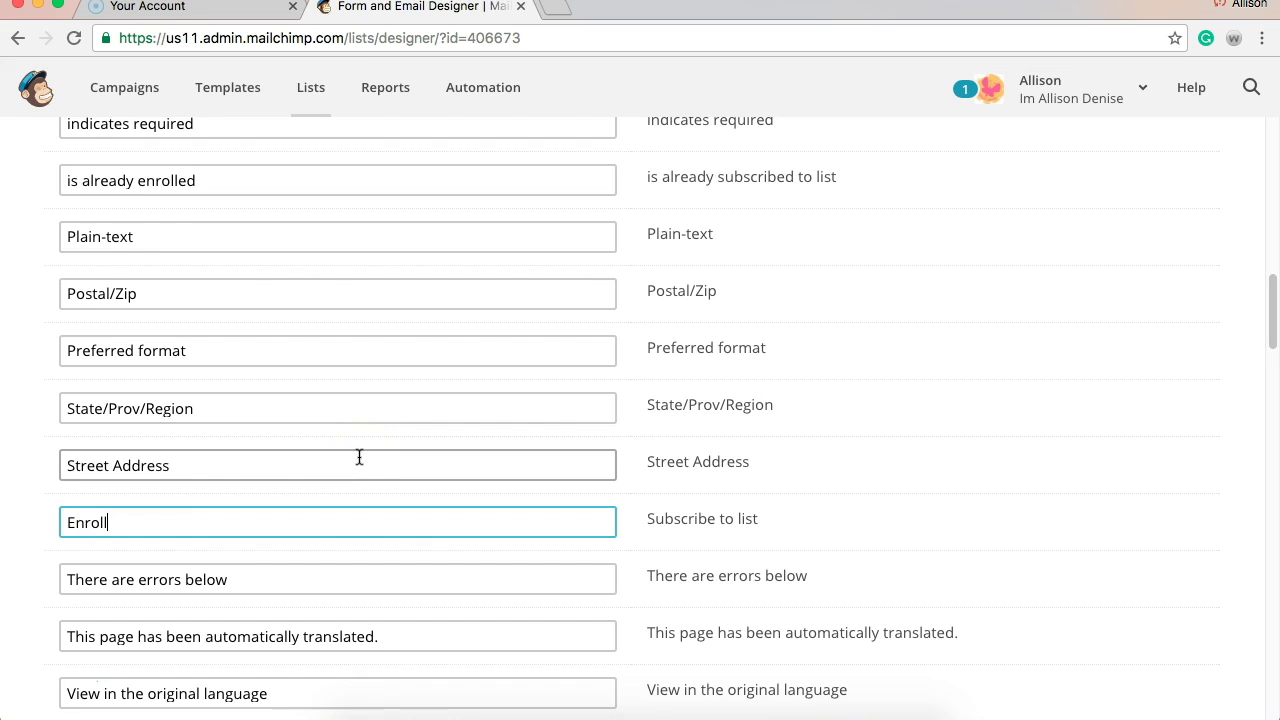
pyautogui.press('Tab')
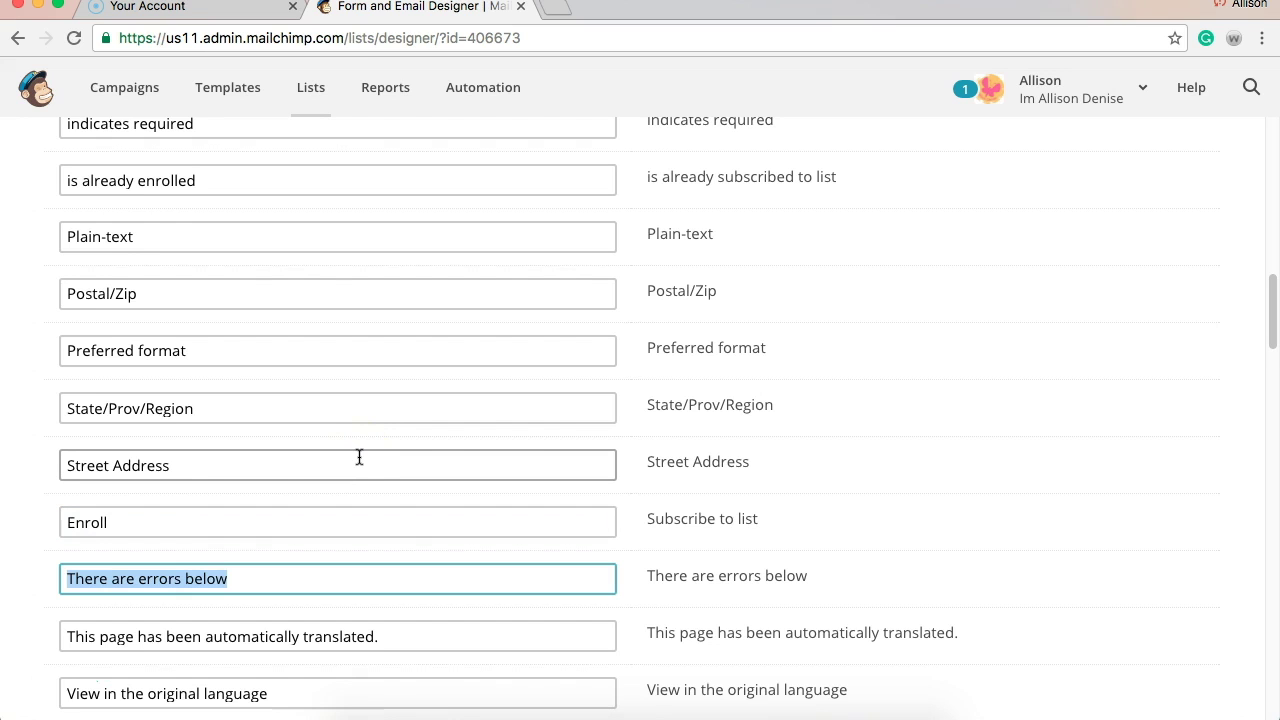
pyautogui.scroll(-2, 486, 451)
pyautogui.scroll(-4, 486, 451)
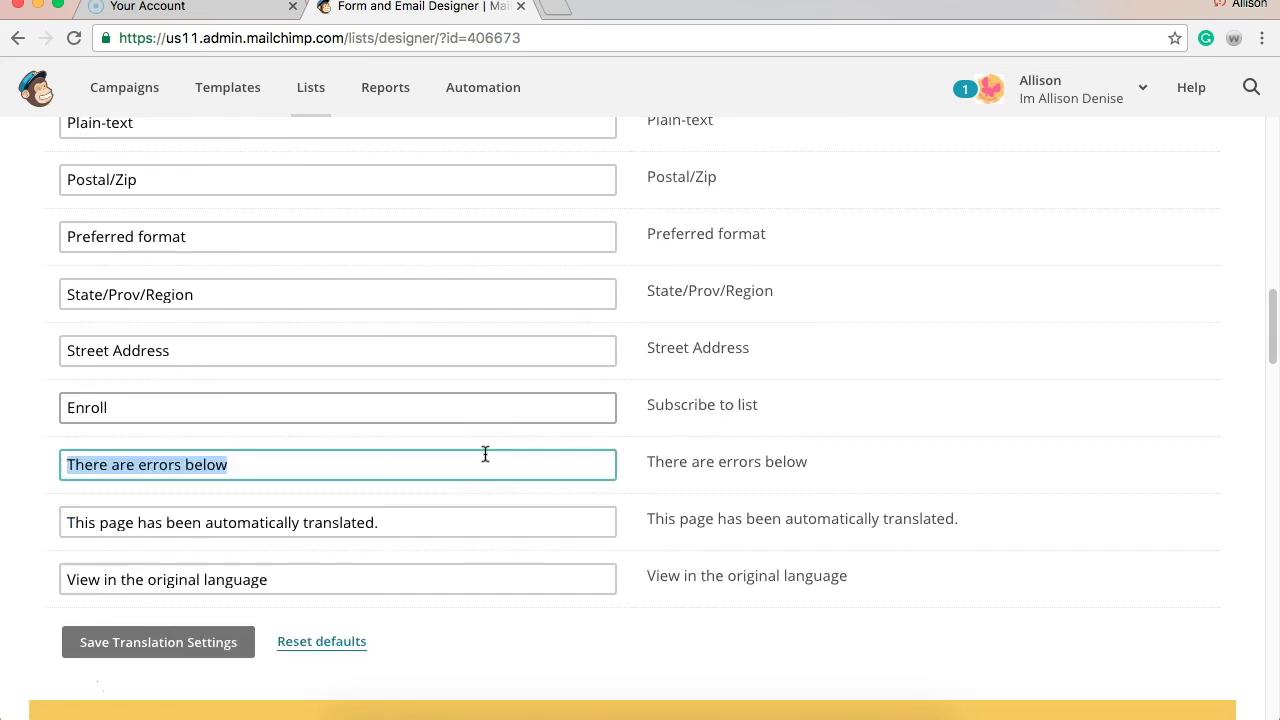
pyautogui.click(166, 580)
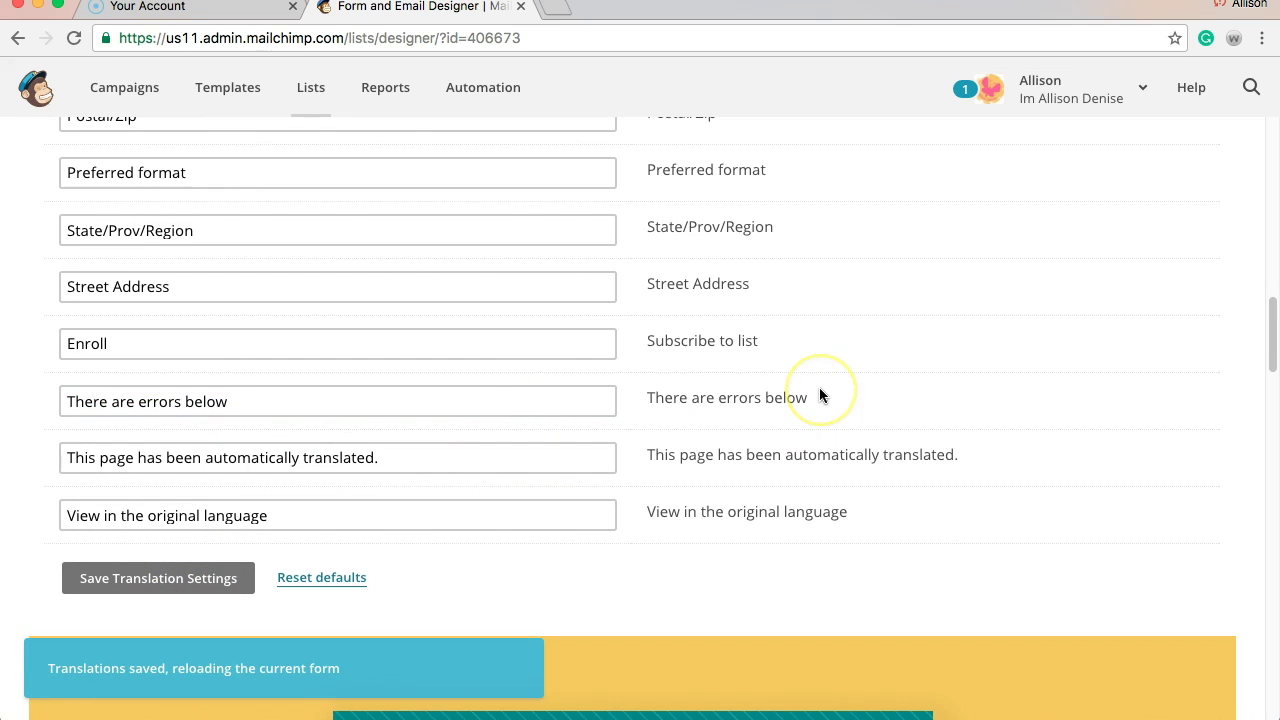
pyautogui.scroll(-10, 820, 396)
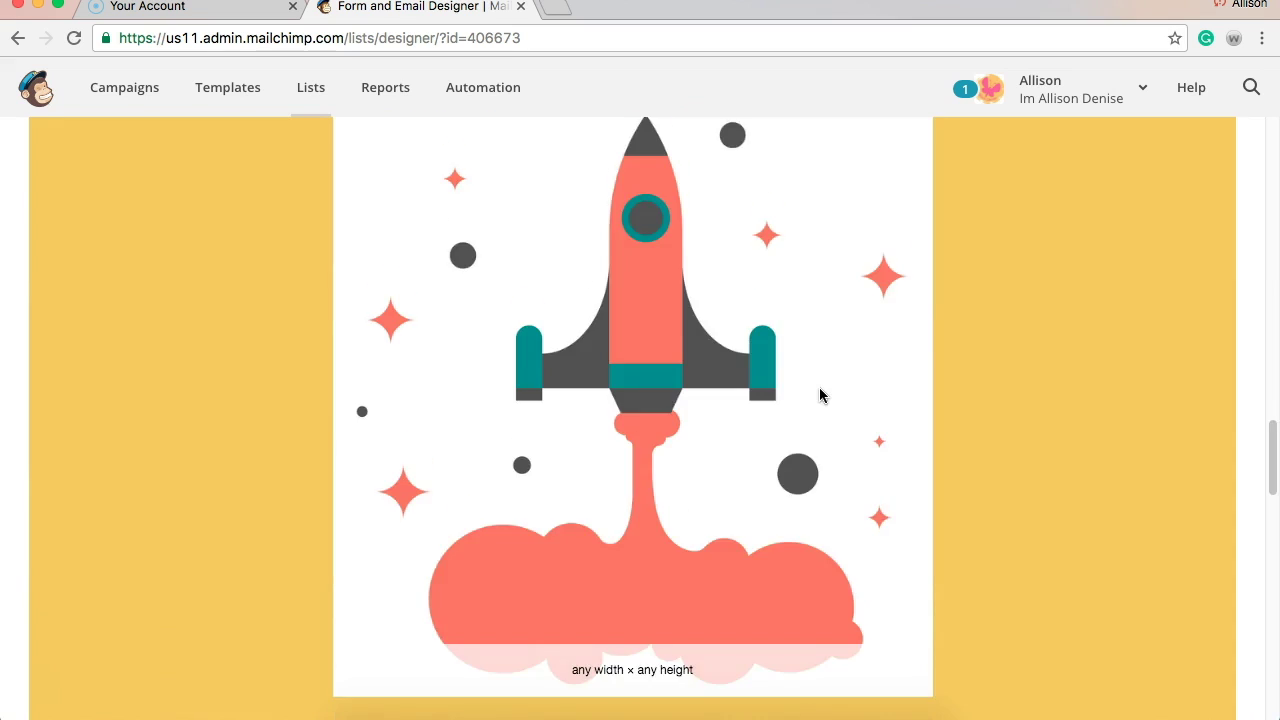
pyautogui.scroll(-15, 819, 395)
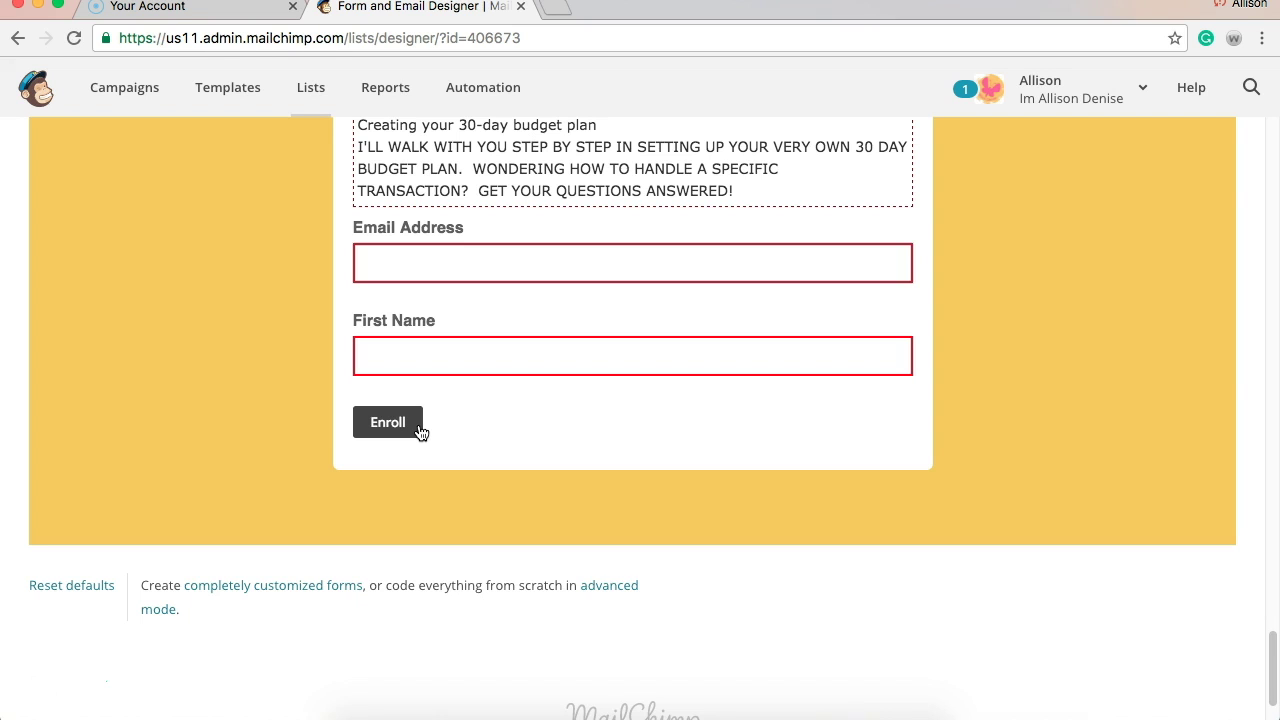
# Switch from the signup form to the Signup thank you page and show its translation settings.
pyautogui.scroll(10, 420, 432)
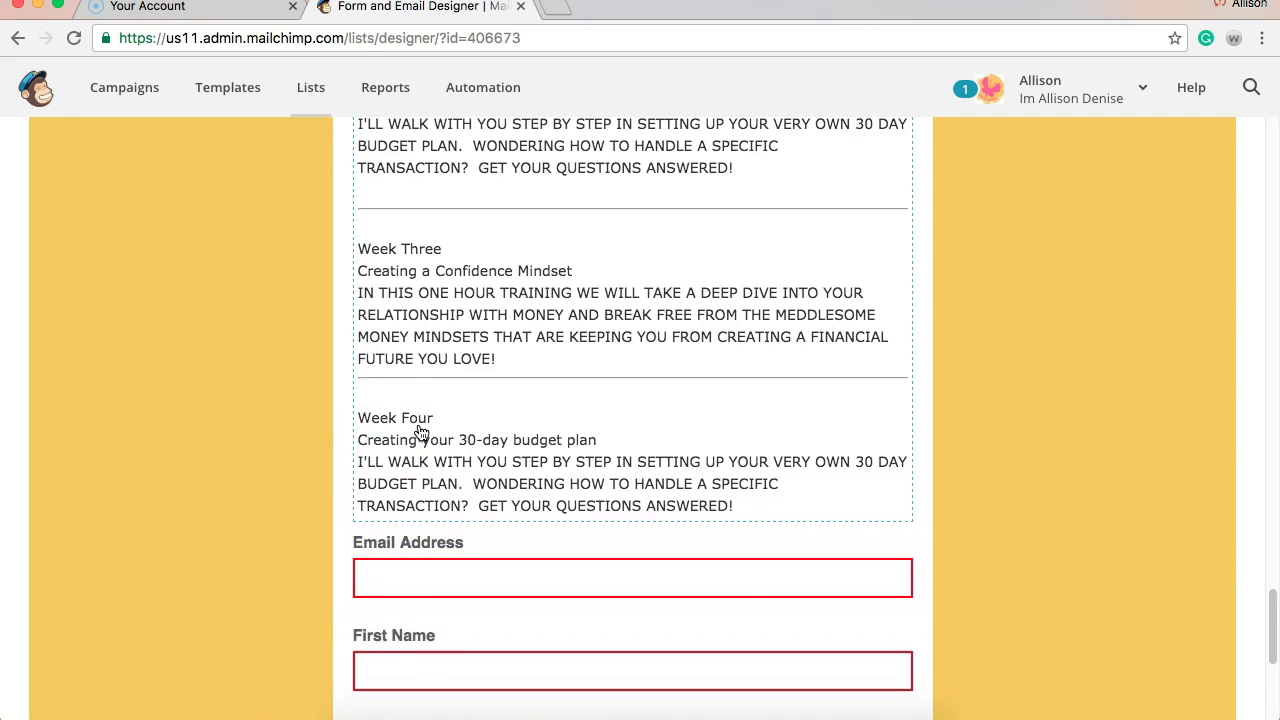
pyautogui.scroll(9, 420, 432)
pyautogui.scroll(20, 420, 432)
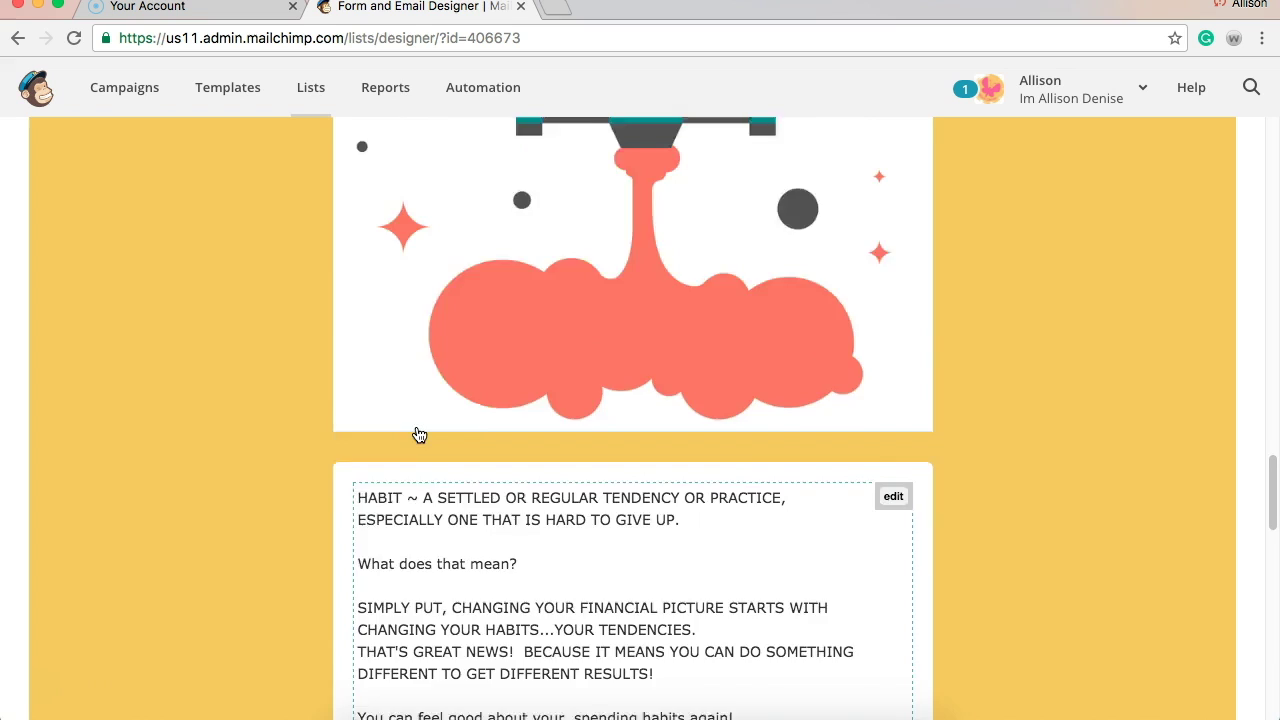
pyautogui.scroll(16, 420, 434)
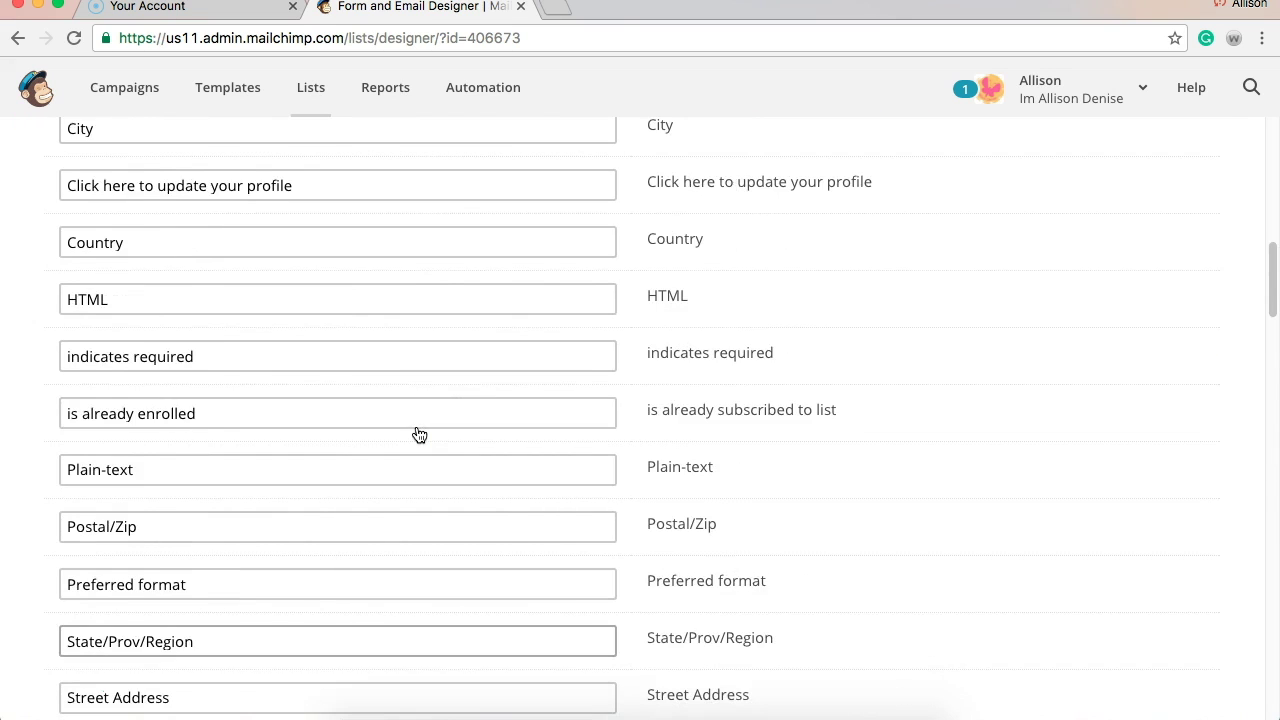
pyautogui.scroll(2, 434, 430)
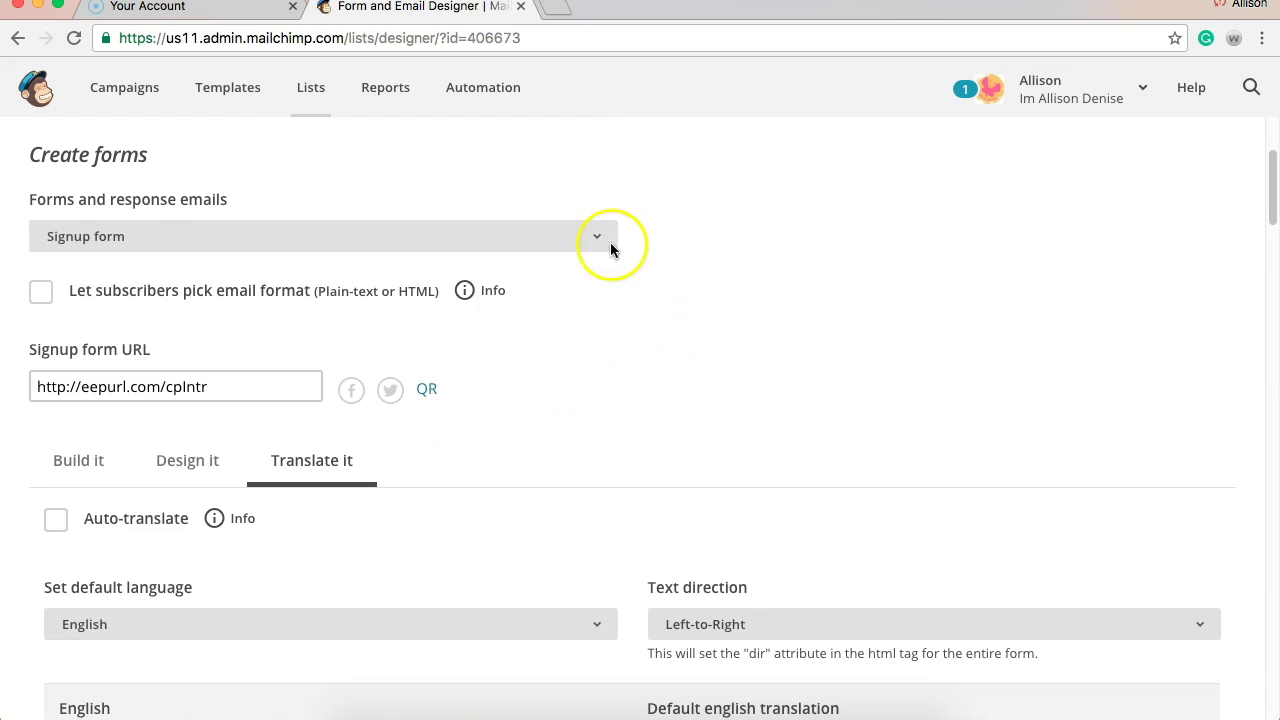
pyautogui.click(600, 237)
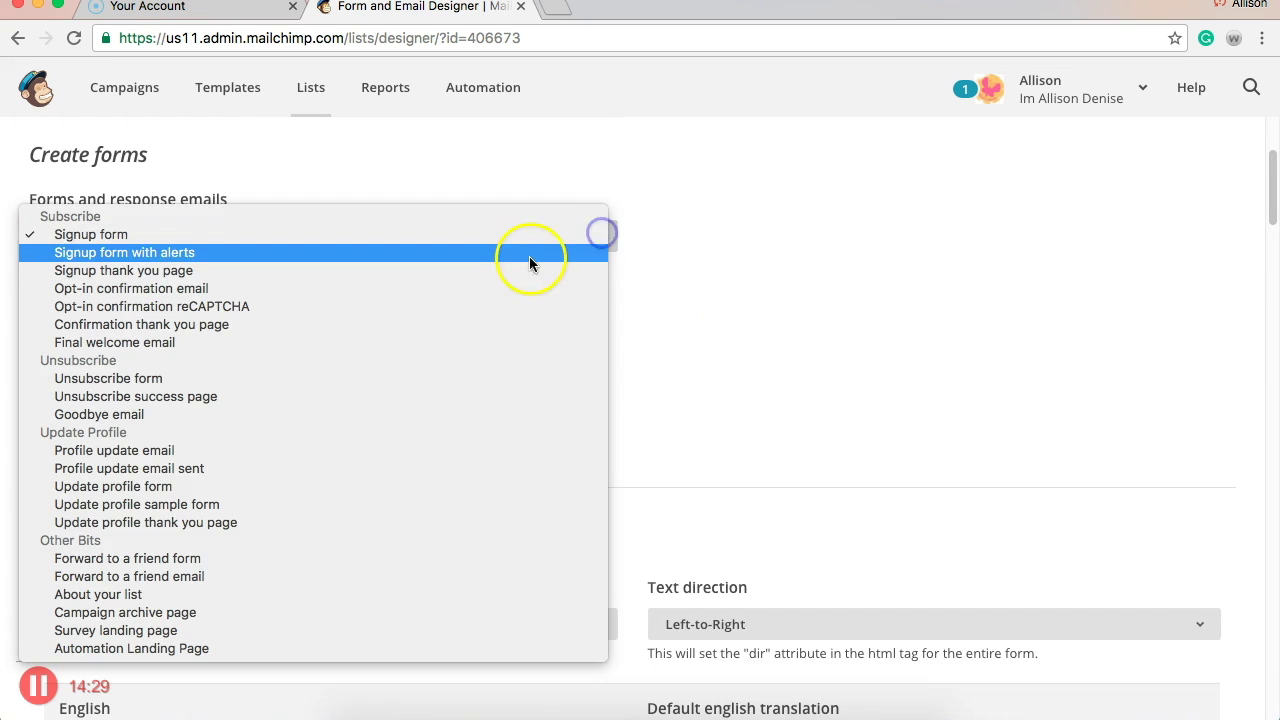
pyautogui.click(252, 271)
pyautogui.click(347, 317)
# Examine the thank you page's translation fields and its "Almost finished..." confirmation message.
pyautogui.scroll(-5, 645, 362)
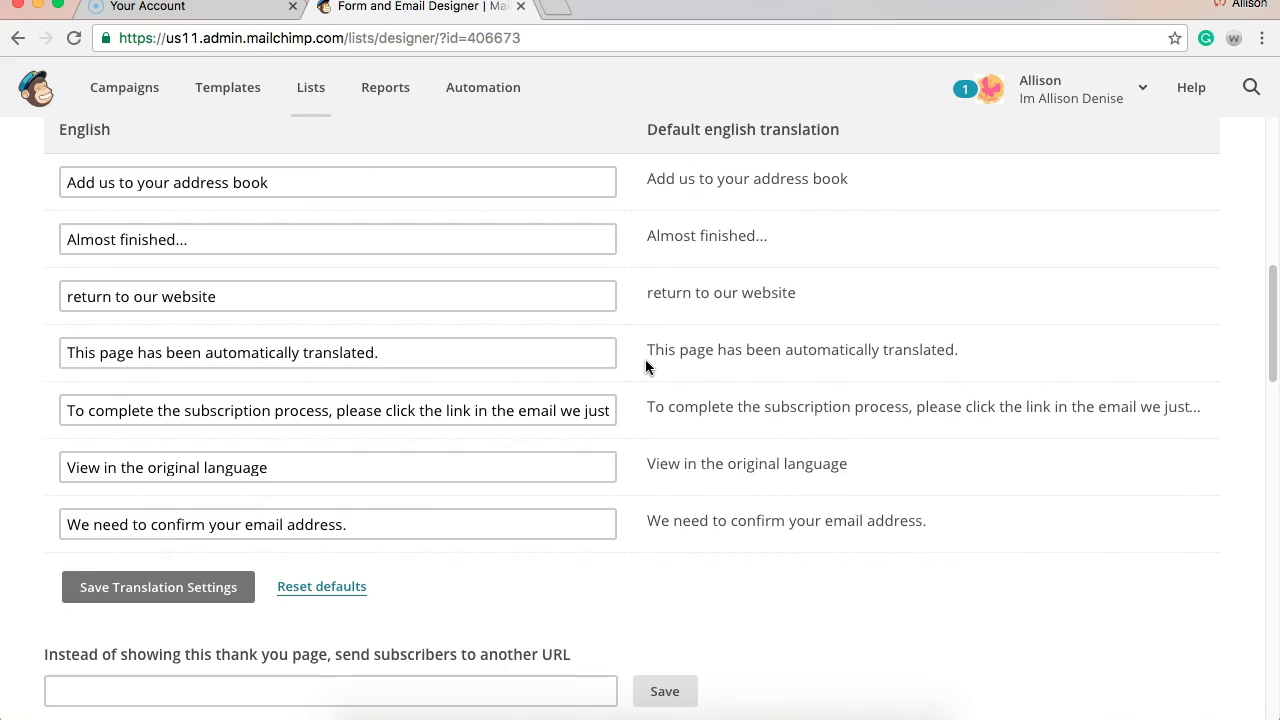
pyautogui.scroll(-10, 645, 367)
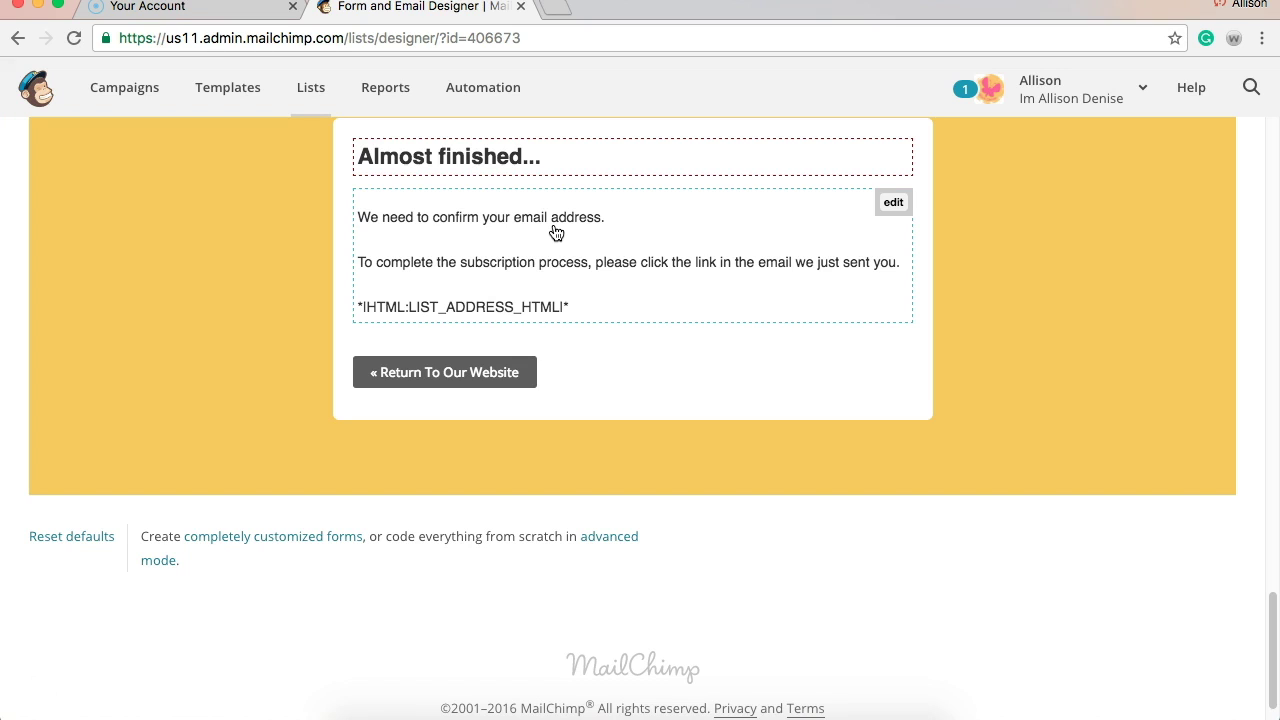
pyautogui.click(571, 257)
pyautogui.scroll(15, 571, 257)
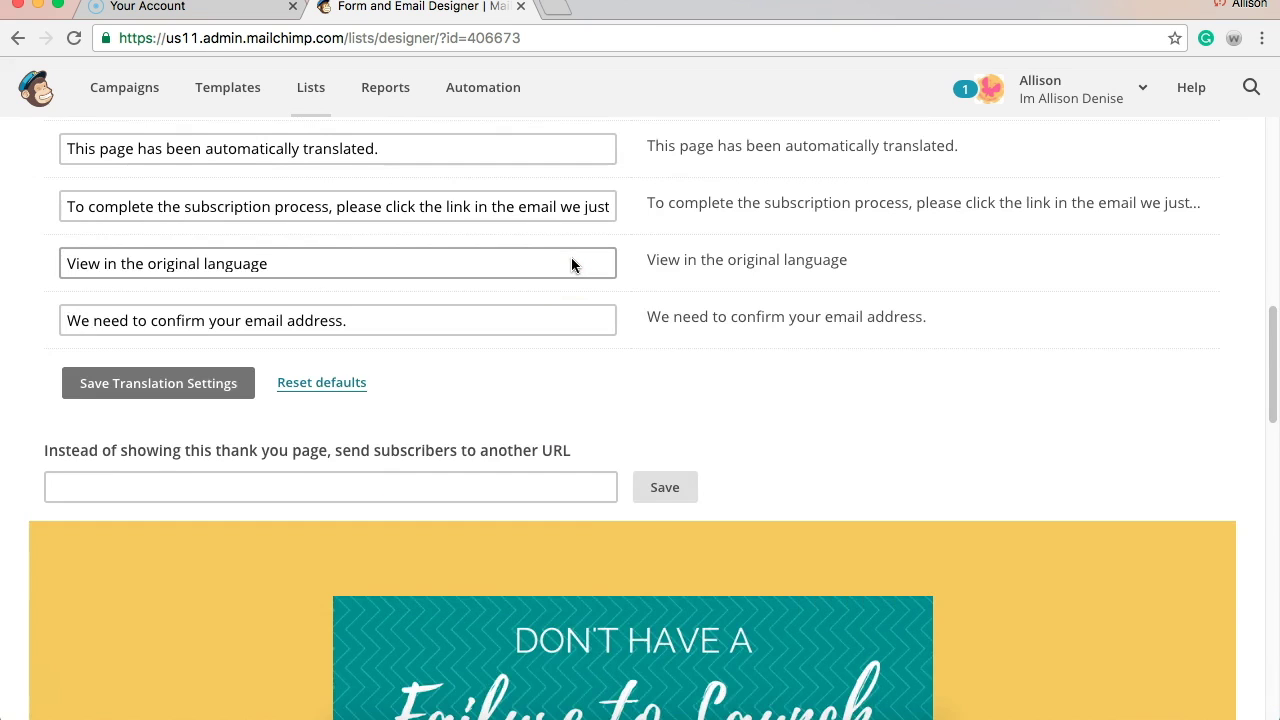
pyautogui.scroll(6, 571, 258)
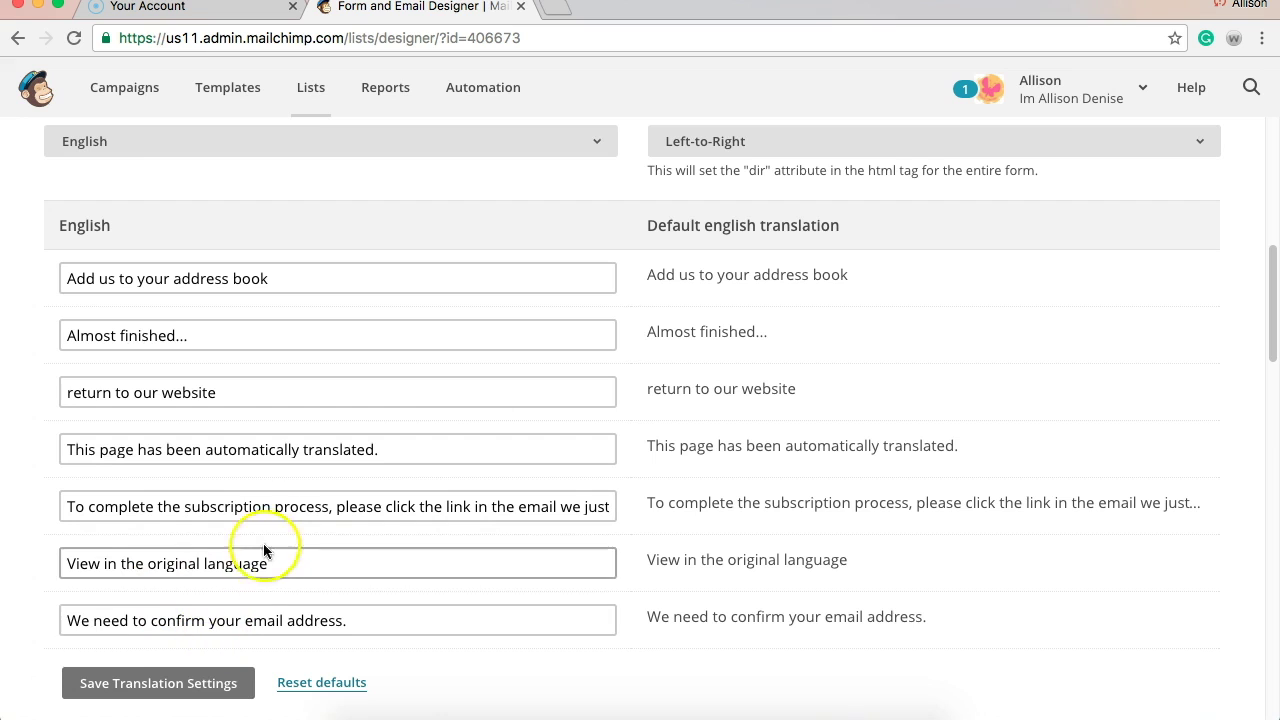
pyautogui.scroll(-2, 289, 470)
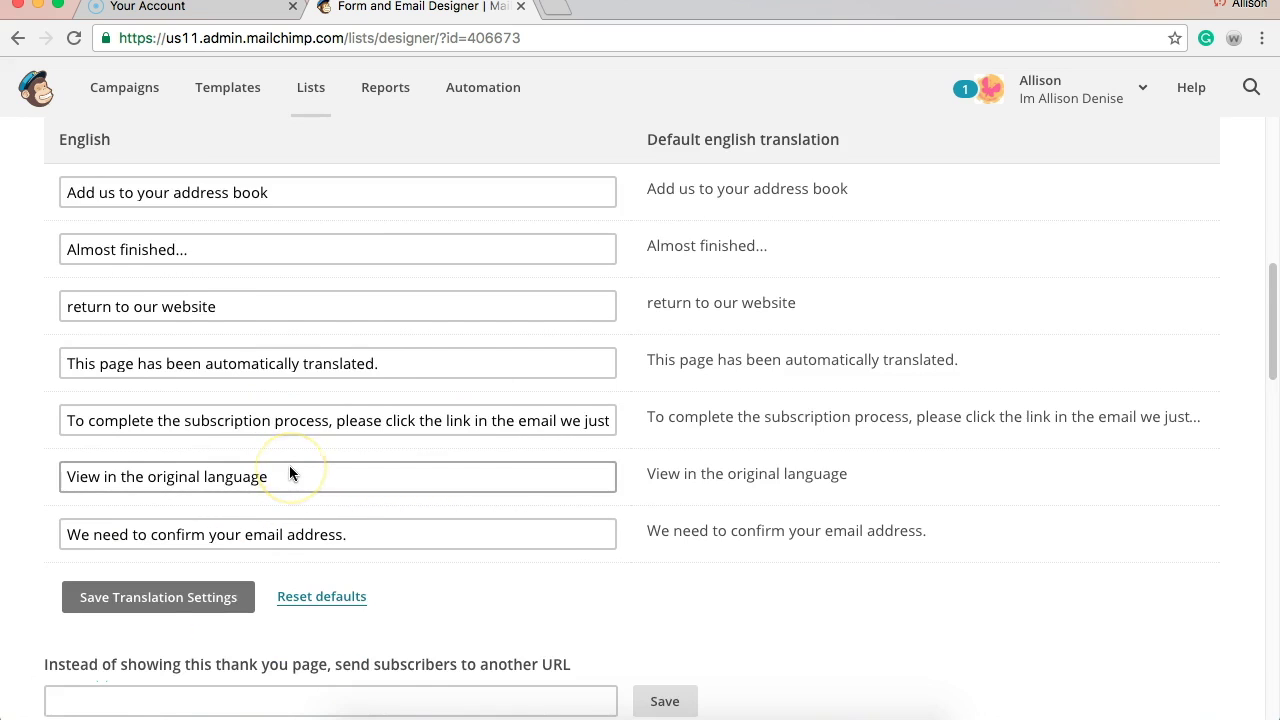
pyautogui.scroll(-6, 289, 466)
pyautogui.scroll(5, 289, 466)
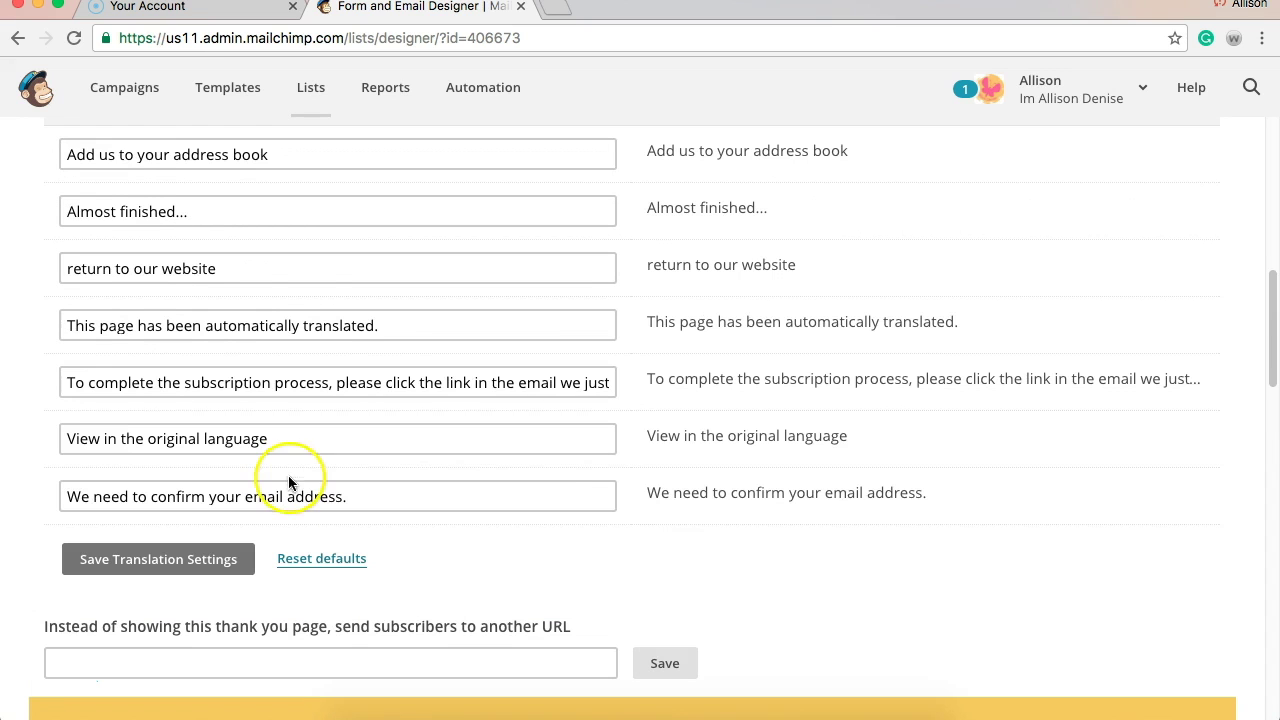
# Replace "subscription" with "enrollment" in the "To complete the subscription process" translation and save the translation settings.
pyautogui.click(293, 382)
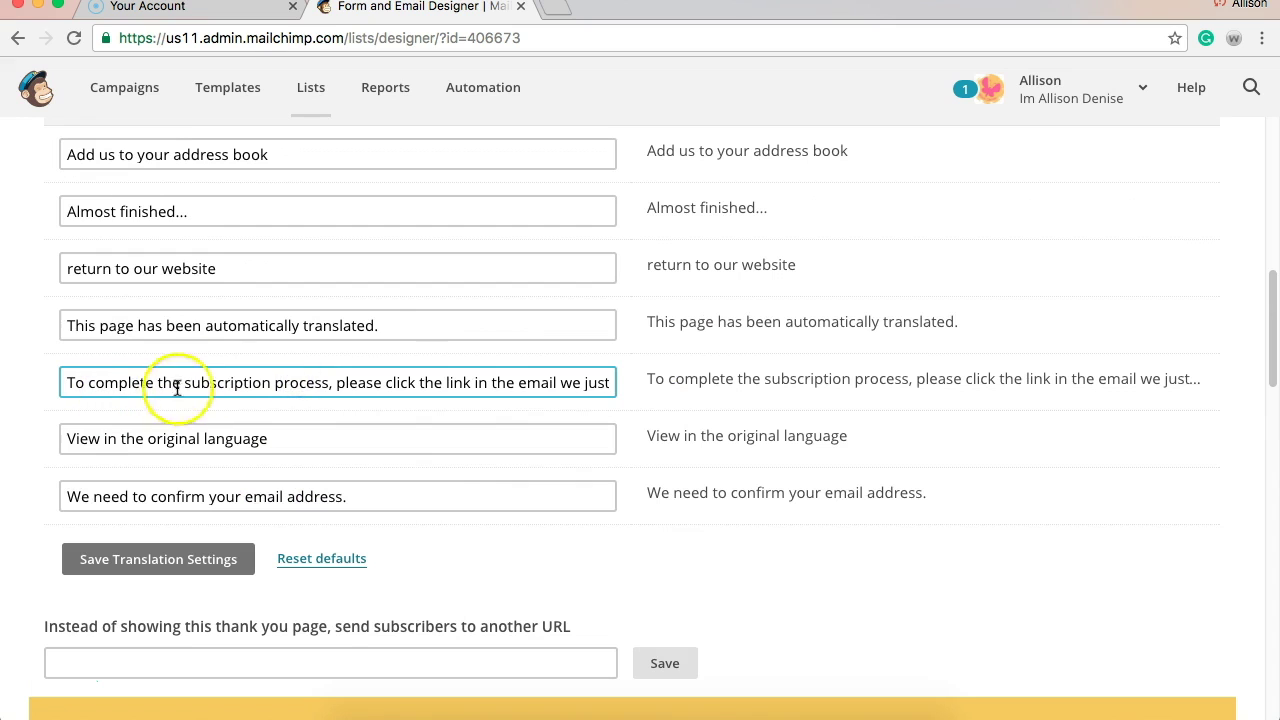
pyautogui.moveTo(271, 382); pyautogui.dragTo(190, 382)
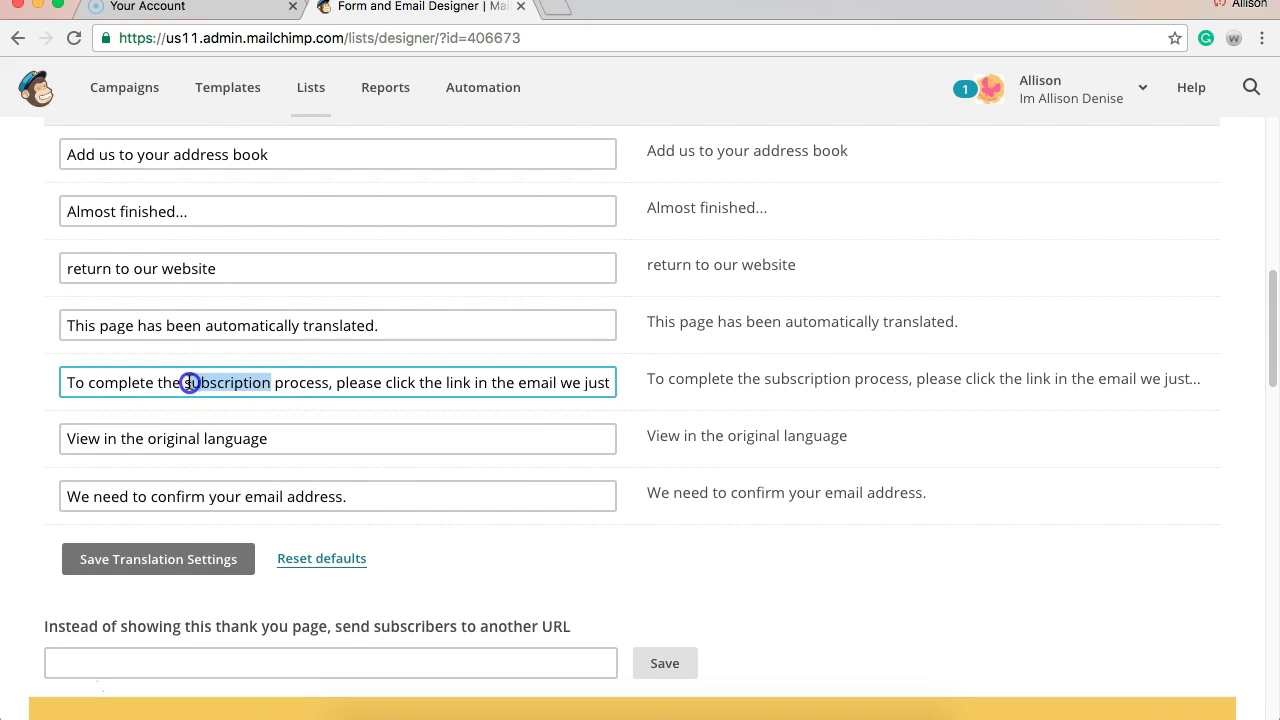
pyautogui.write('enrollement')
pyautogui.press('BackSpace')
pyautogui.press('BackSpace')
pyautogui.press('BackSpace')
pyautogui.press('BackSpace')
pyautogui.press('BackSpace')
pyautogui.write('ment')
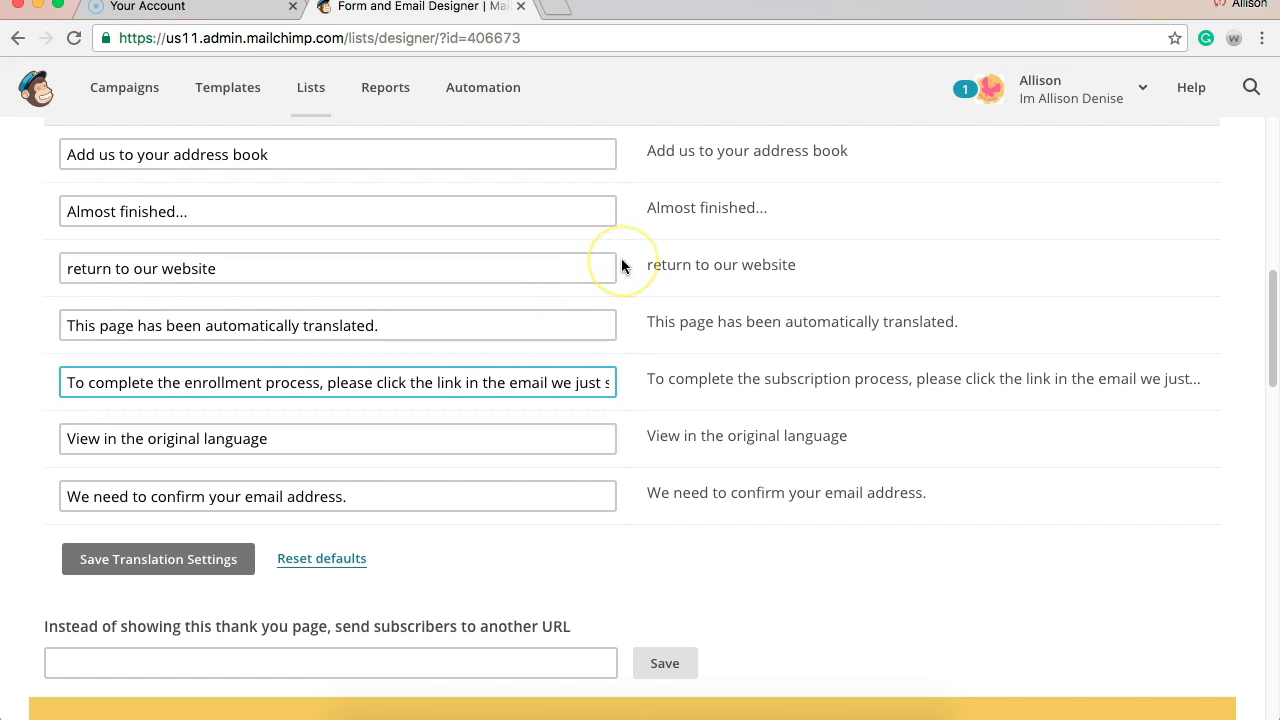
pyautogui.scroll(-3, 621, 262)
pyautogui.click(160, 420)
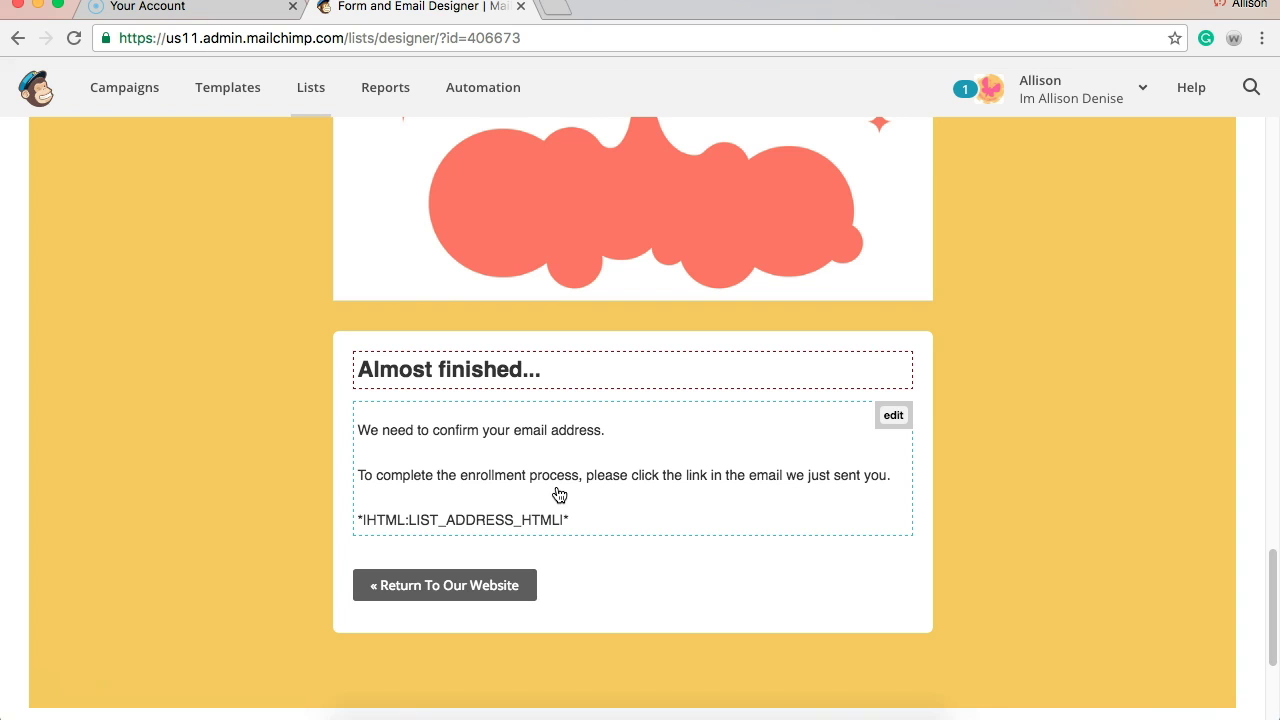
# Examine the option for sending subscribers to another URL and the thank you page's Return To Our Website button.
pyautogui.scroll(15, 559, 494)
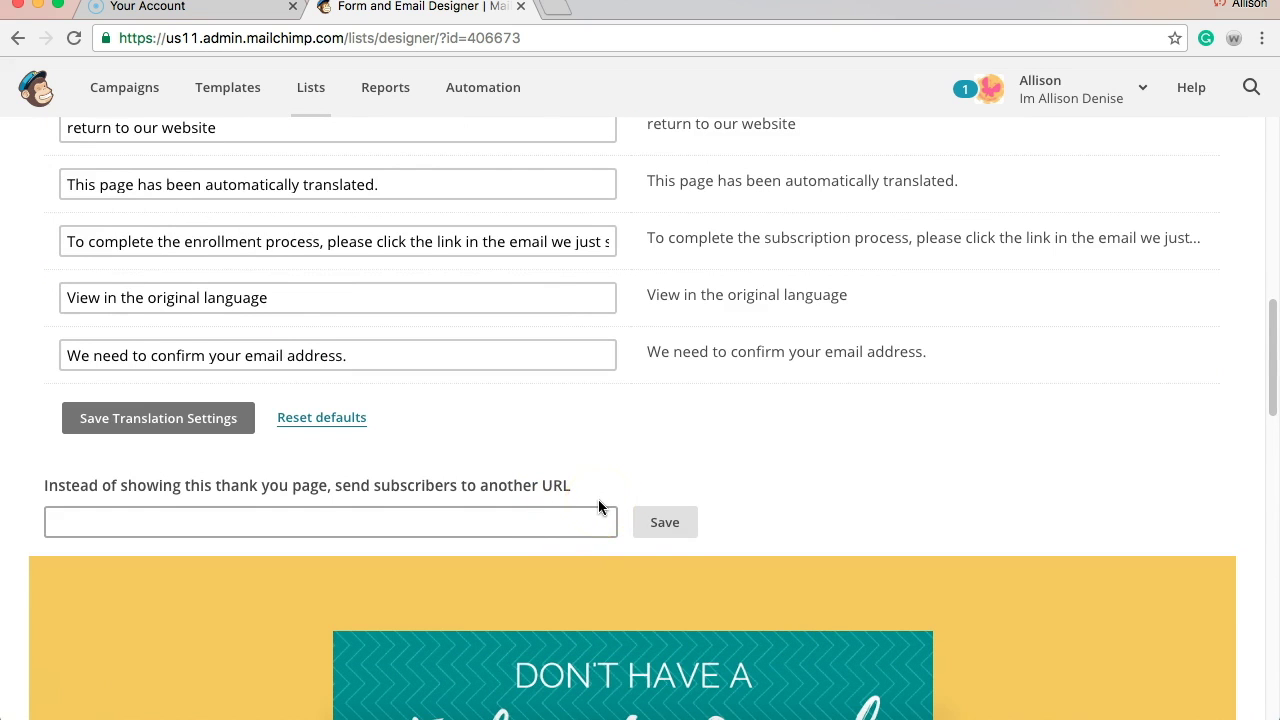
pyautogui.click(98, 520)
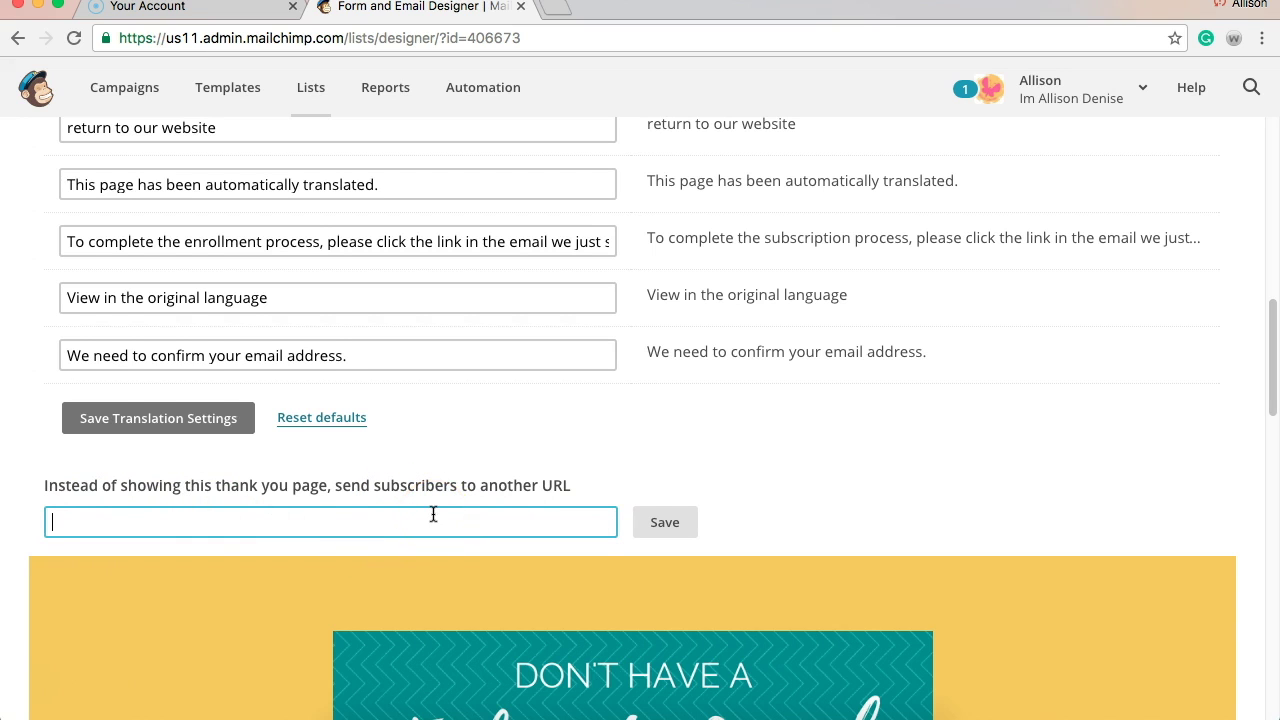
pyautogui.scroll(-10, 433, 514)
pyautogui.scroll(-10, 433, 514)
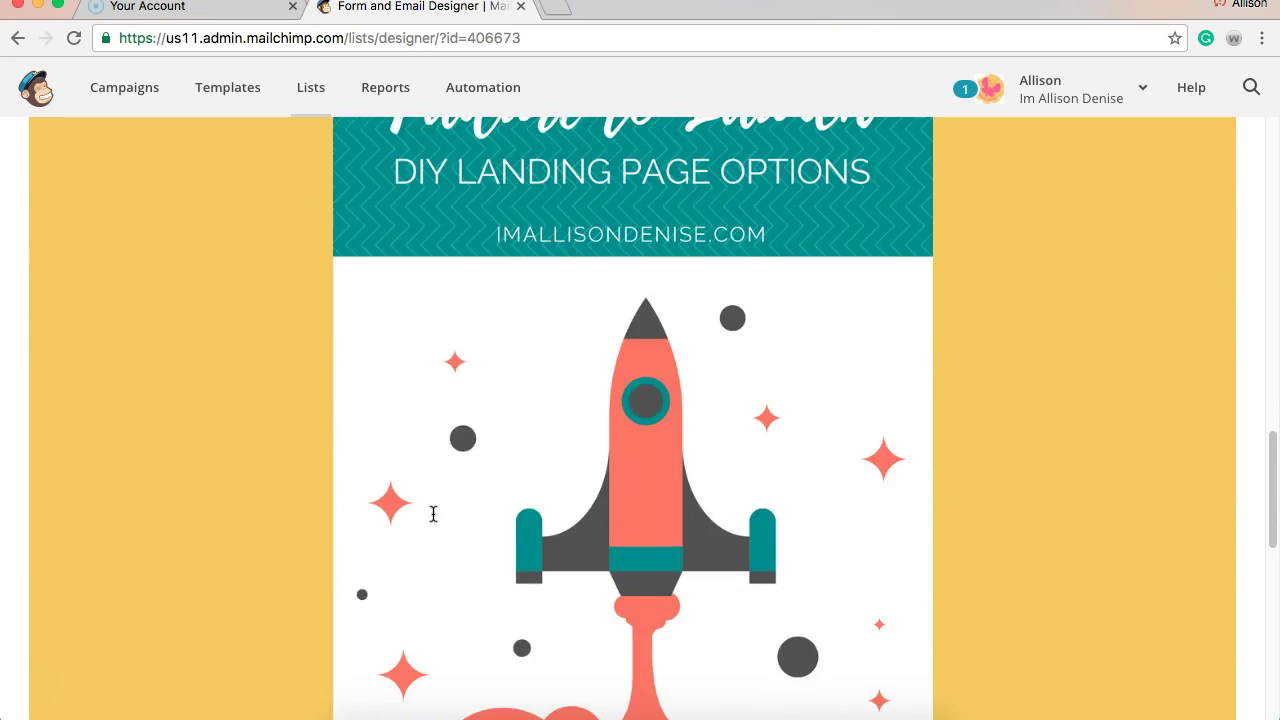
pyautogui.click(488, 601)
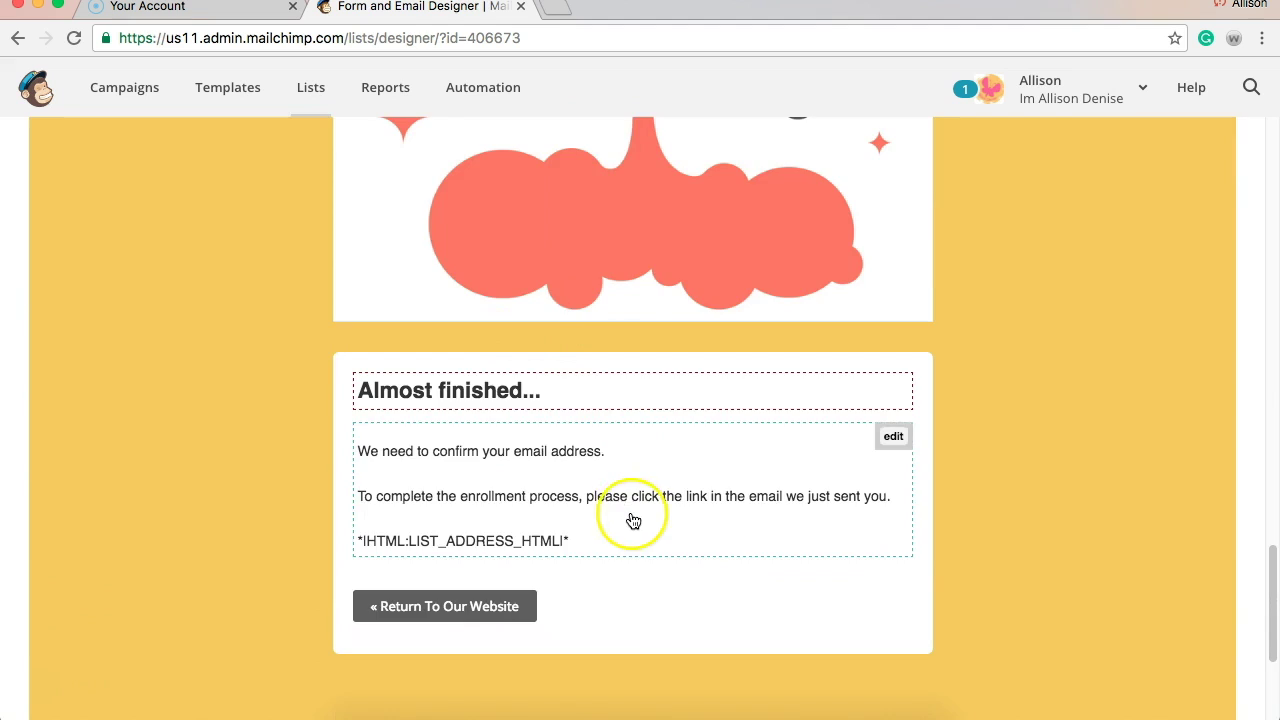
# Switch from the Signup thank you page to the Opt-in confirmation email in the forms and response emails.
pyautogui.scroll(20, 633, 520)
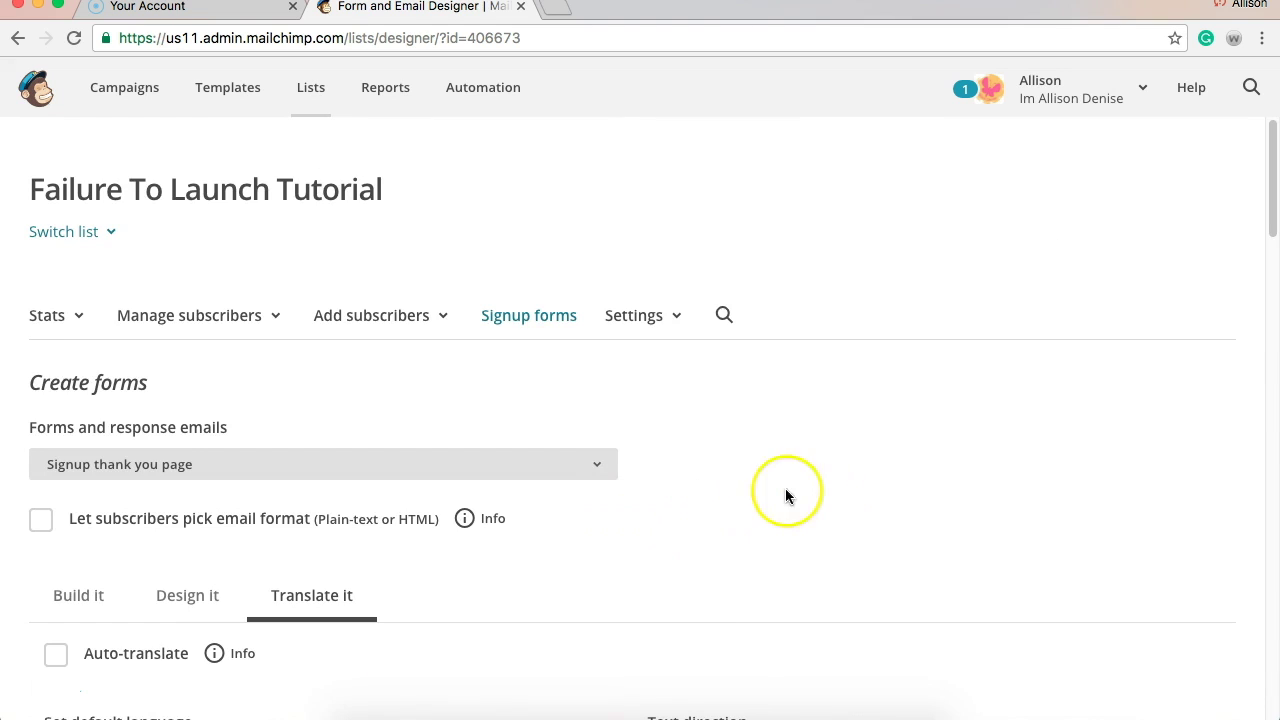
pyautogui.click(597, 461)
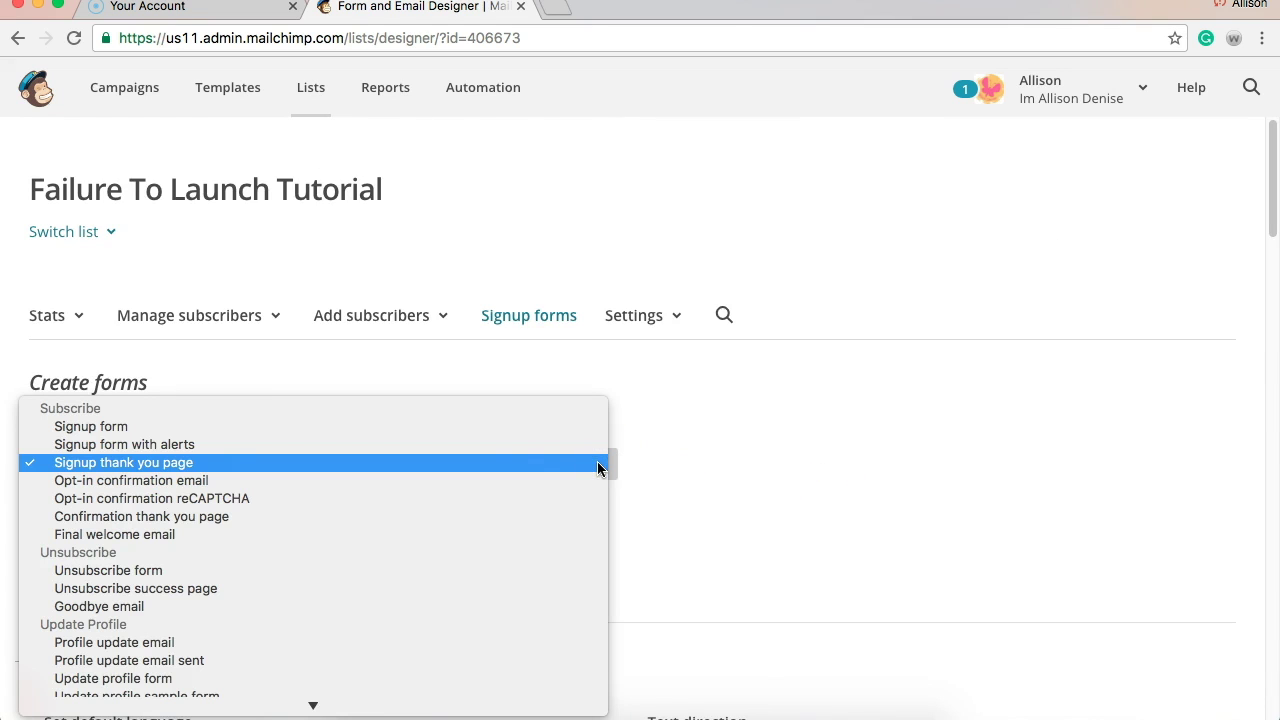
pyautogui.click(578, 485)
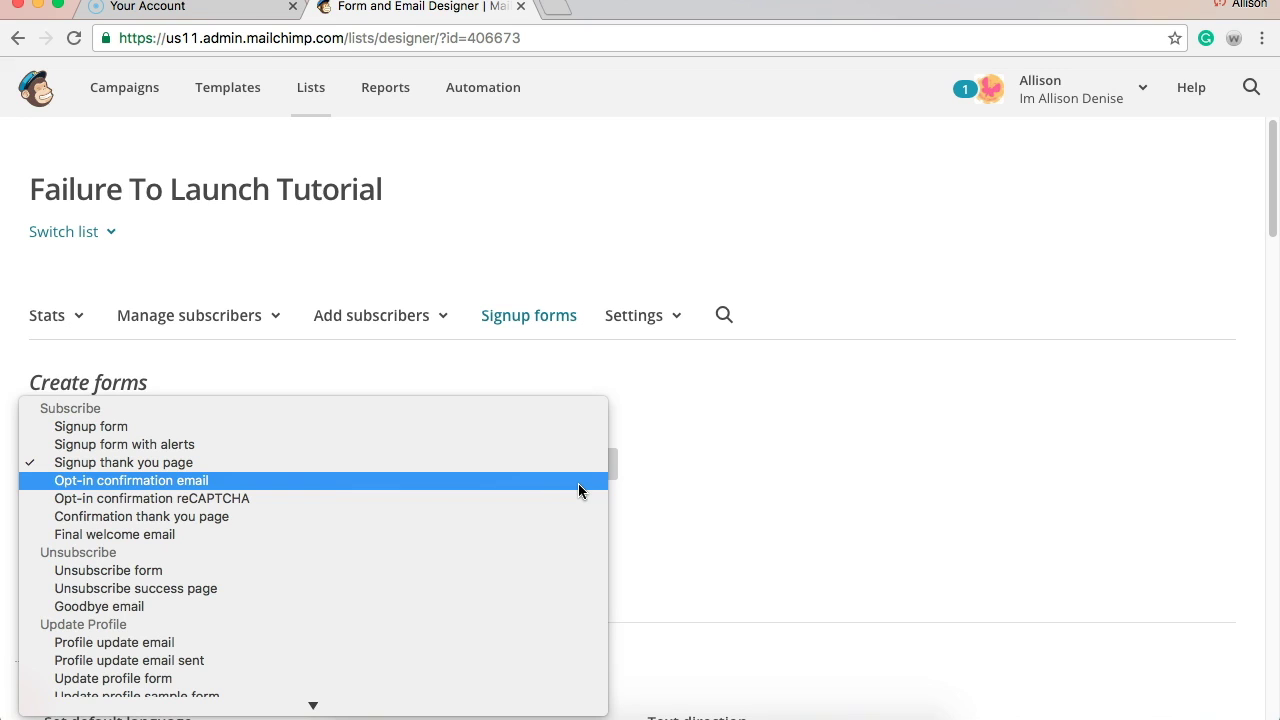
pyautogui.click(578, 487)
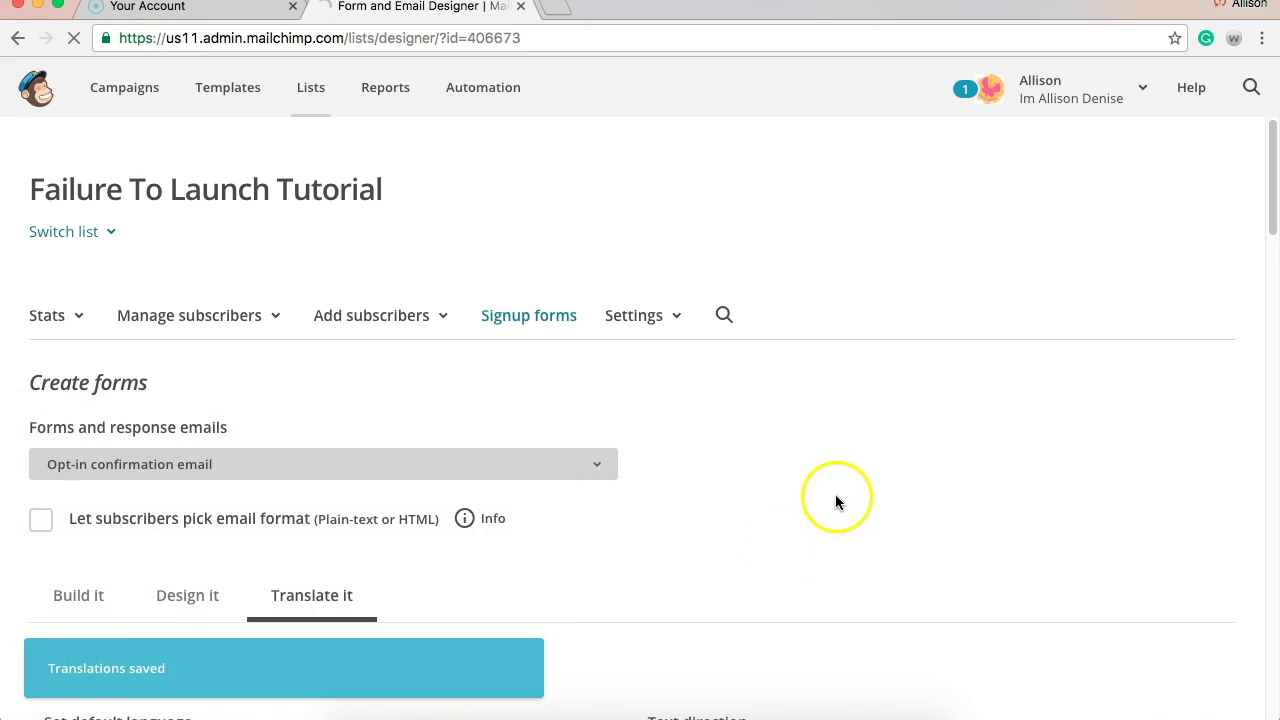
# Change the "Confirm Subscription" translation of the opt-in confirmation email to "Confirm Enrollment".
pyautogui.scroll(-3, 840, 488)
pyautogui.scroll(-10, 840, 490)
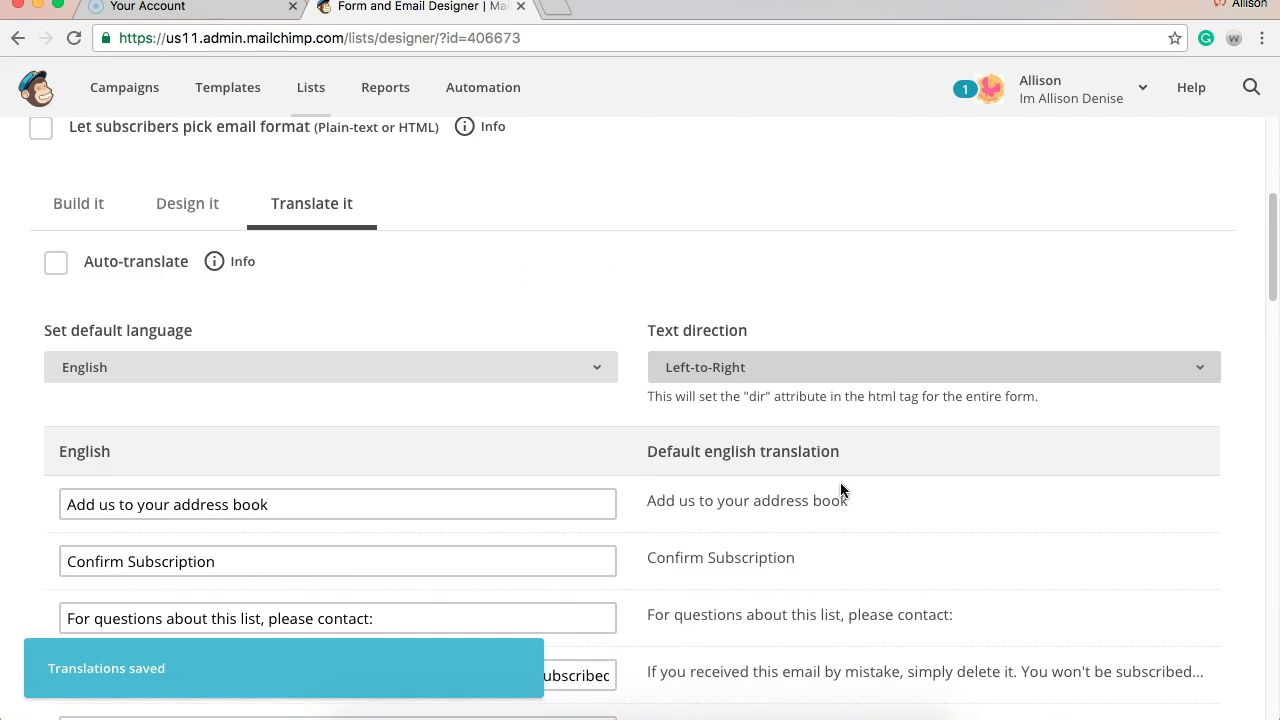
pyautogui.scroll(-1, 840, 490)
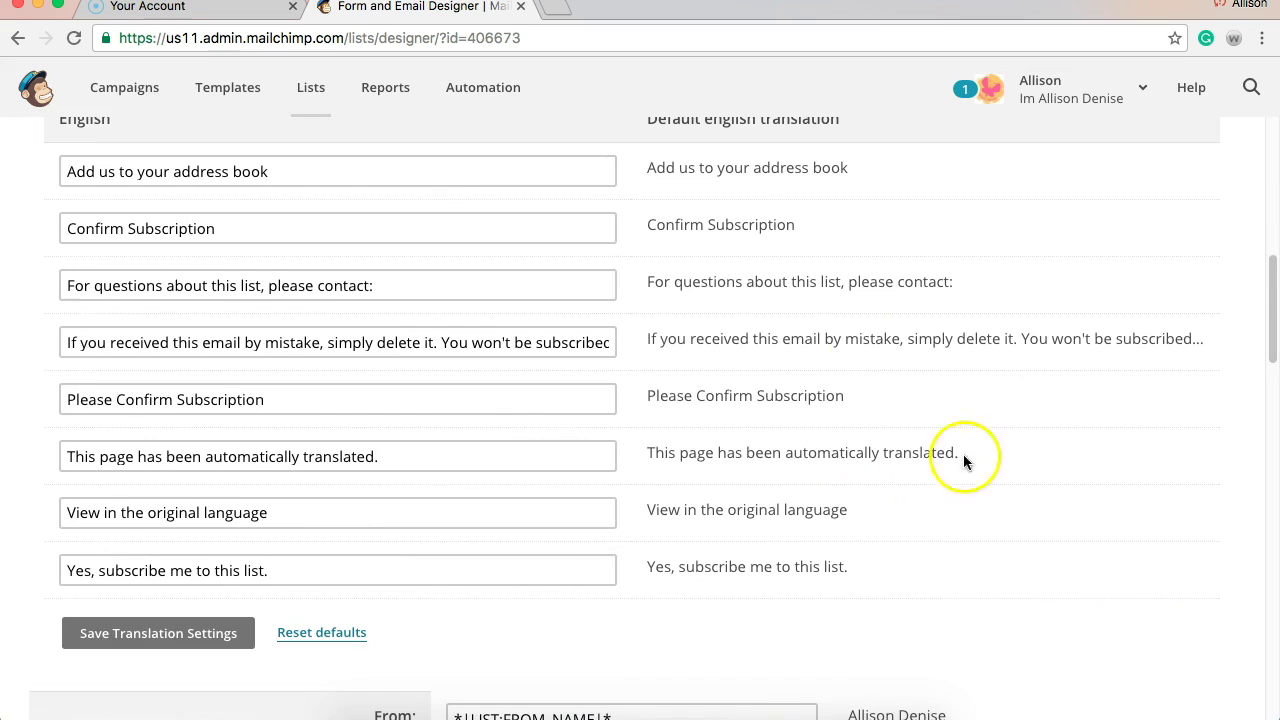
pyautogui.click(314, 232)
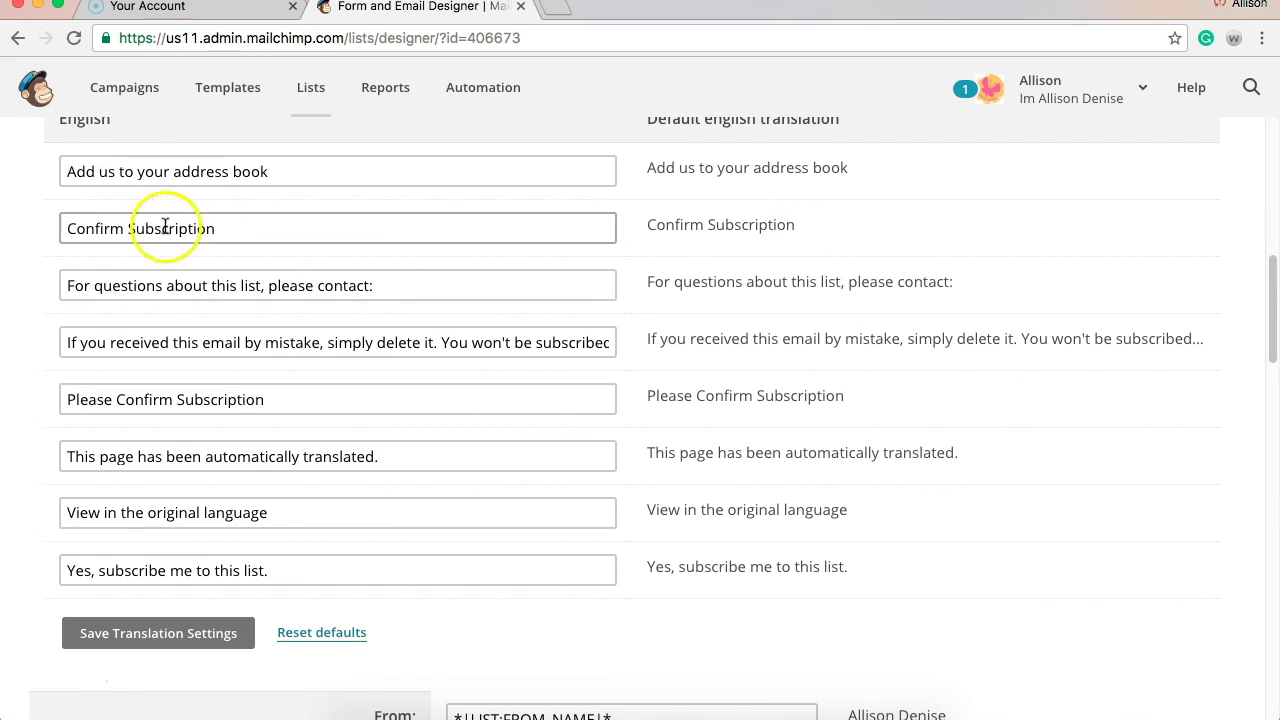
pyautogui.click(219, 230)
pyautogui.moveTo(219, 229); pyautogui.dragTo(137, 228)
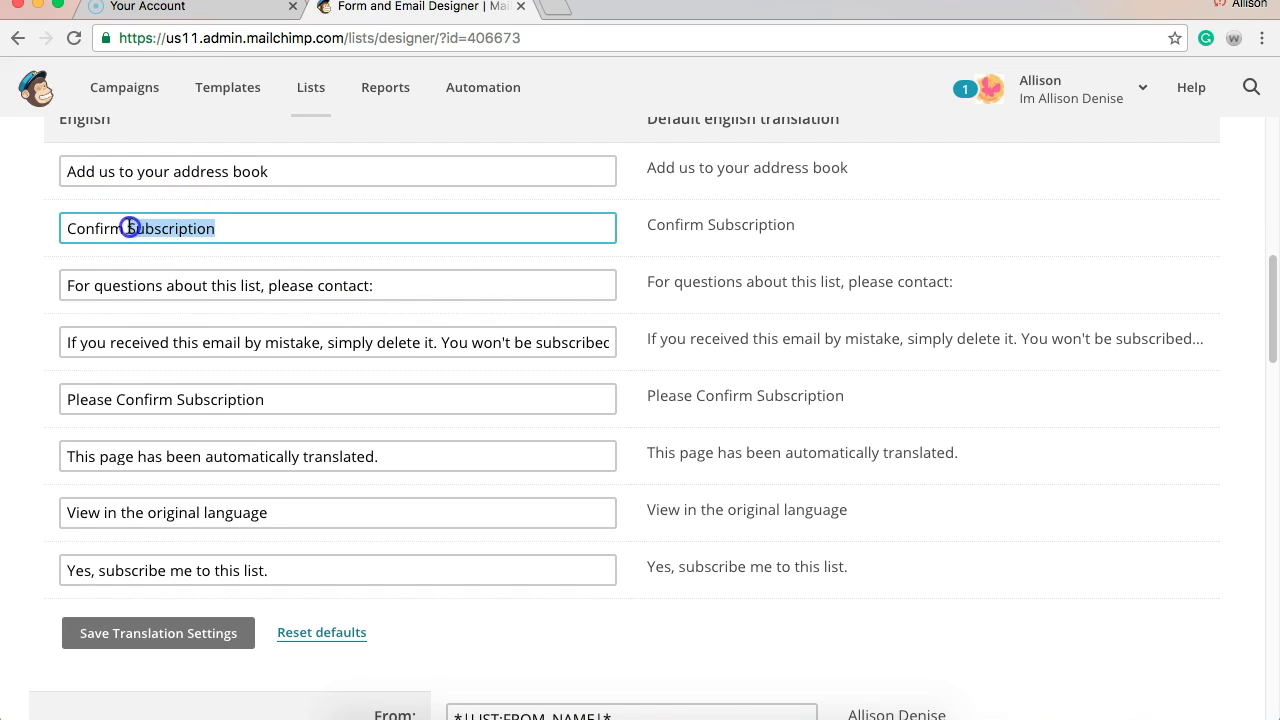
pyautogui.write('Enrollmen')
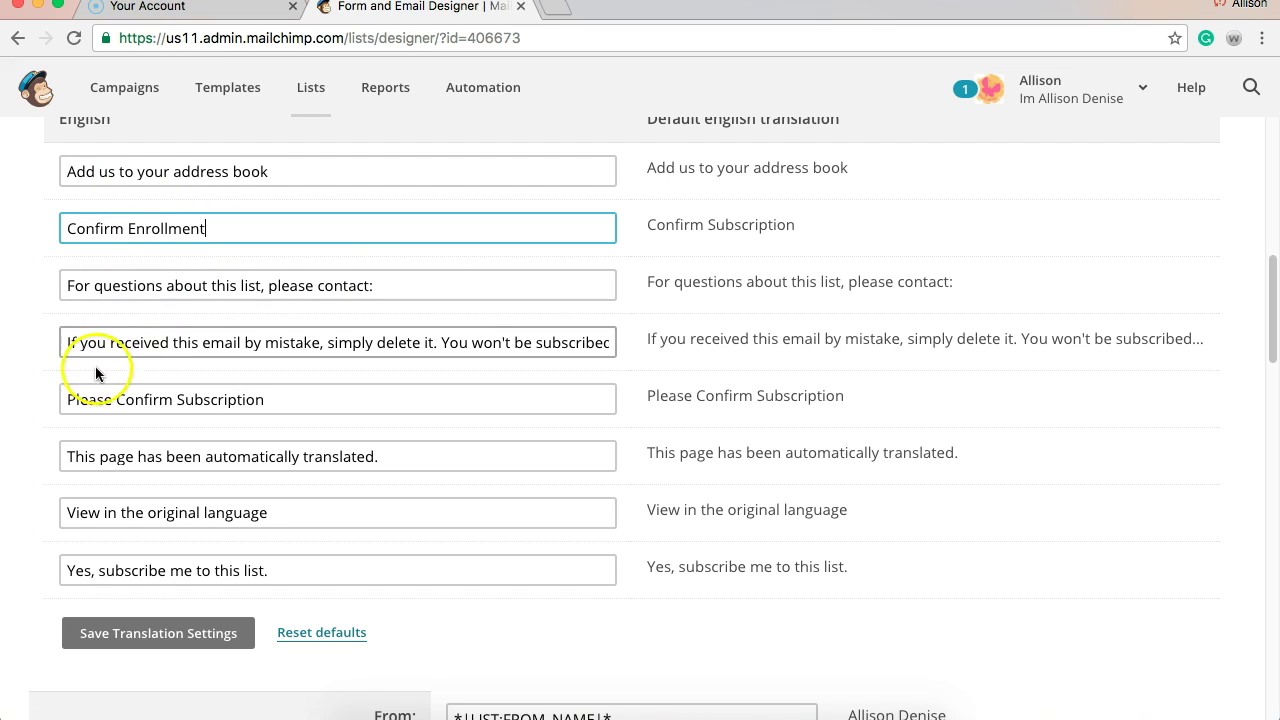
# Replace "subscribed" with "enrolled" in the "If you received this email by mistake" translation.
pyautogui.click(423, 348)
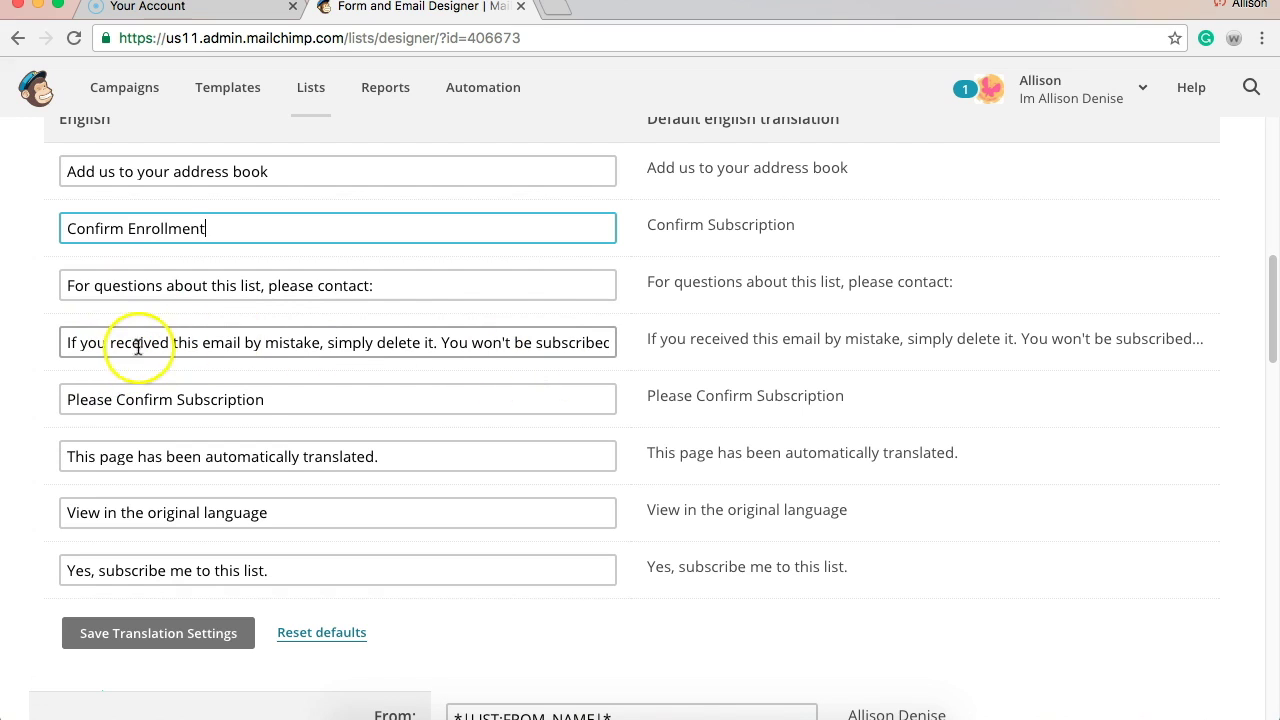
pyautogui.click(479, 340)
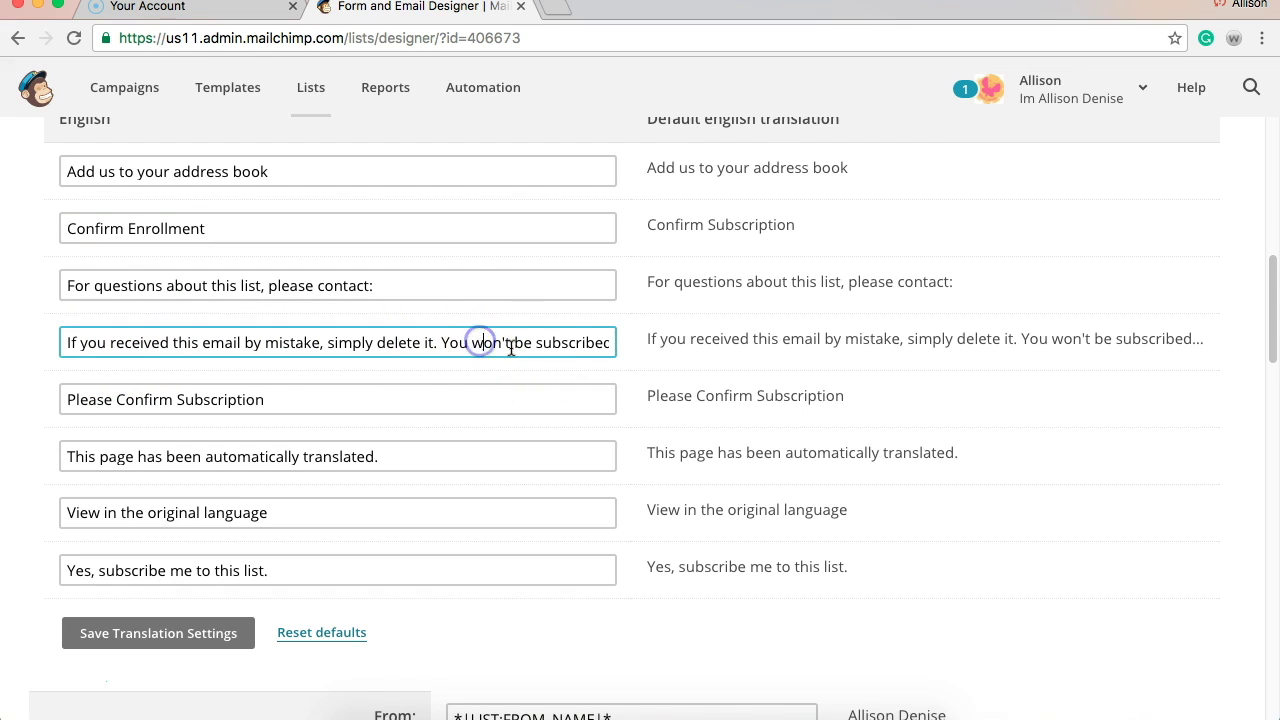
pyautogui.moveTo(535, 341)
pyautogui.mouseDown()
pyautogui.moveTo(611, 346)
pyautogui.moveTo(529, 343)
pyautogui.moveTo(548, 343)
pyautogui.mouseUp()
pyautogui.write('en')
pyautogui.write("rolled if you don't")
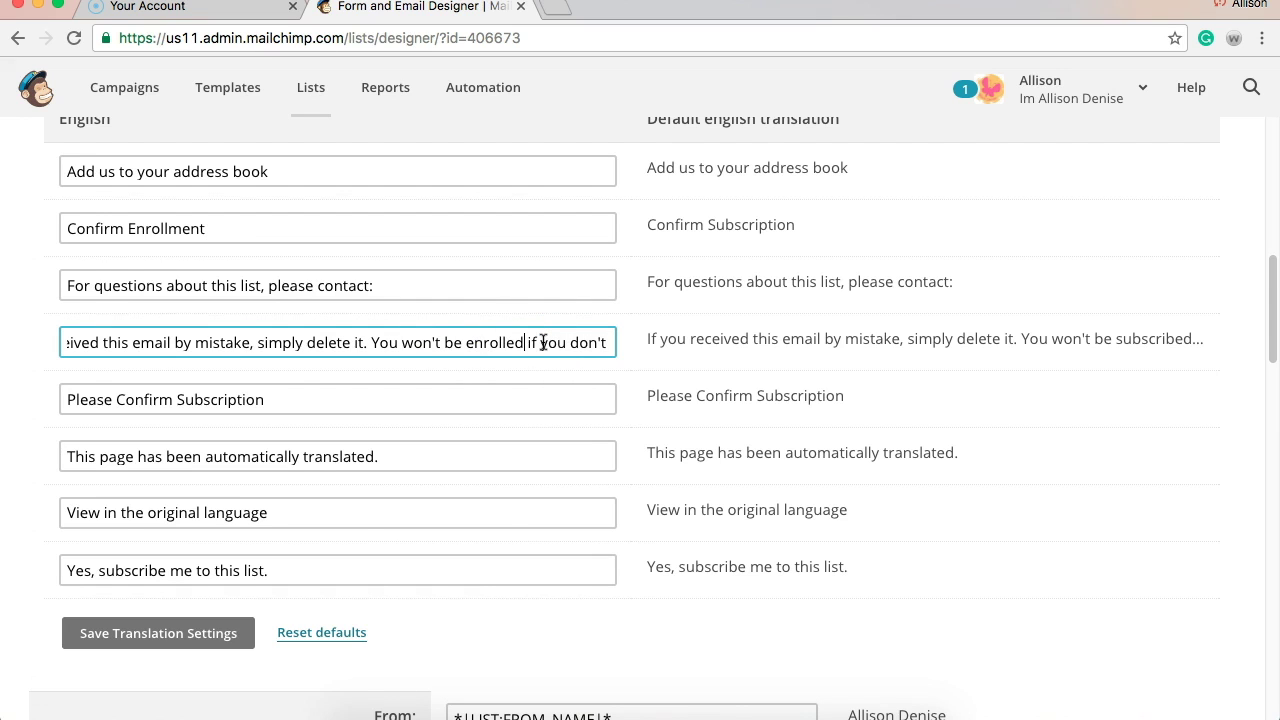
# Change the "Please Confirm Subscription" translation to "Please Confirm Enrollment".
pyautogui.click(217, 394)
pyautogui.doubleClick(184, 394)
pyautogui.press('BackSpace')
pyautogui.write('Enrollmen')
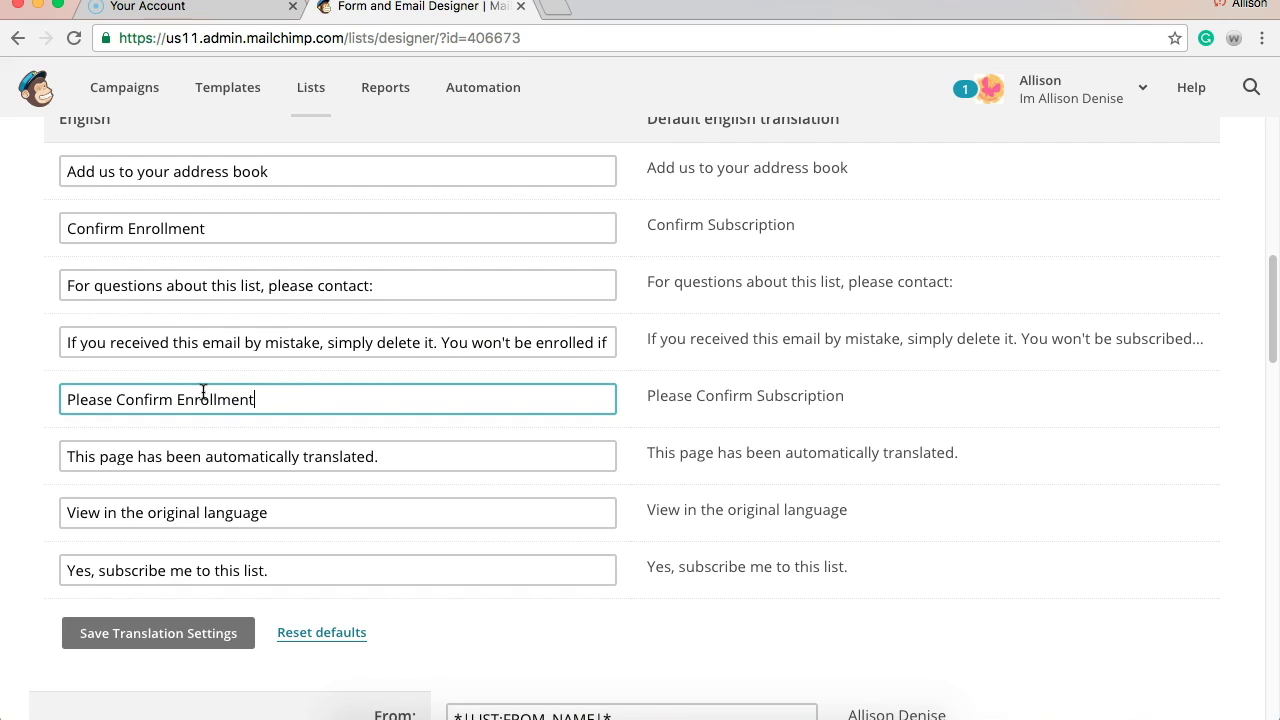
# Change the "Yes, subscribe me to this list." translation to "Yes, enroll me!" and save the translation settings.
pyautogui.tripleClick(130, 560)
pyautogui.keyDown('shift'); pyautogui.click(97, 561); pyautogui.keyUp('shift')
pyautogui.write('es, enroll me!')
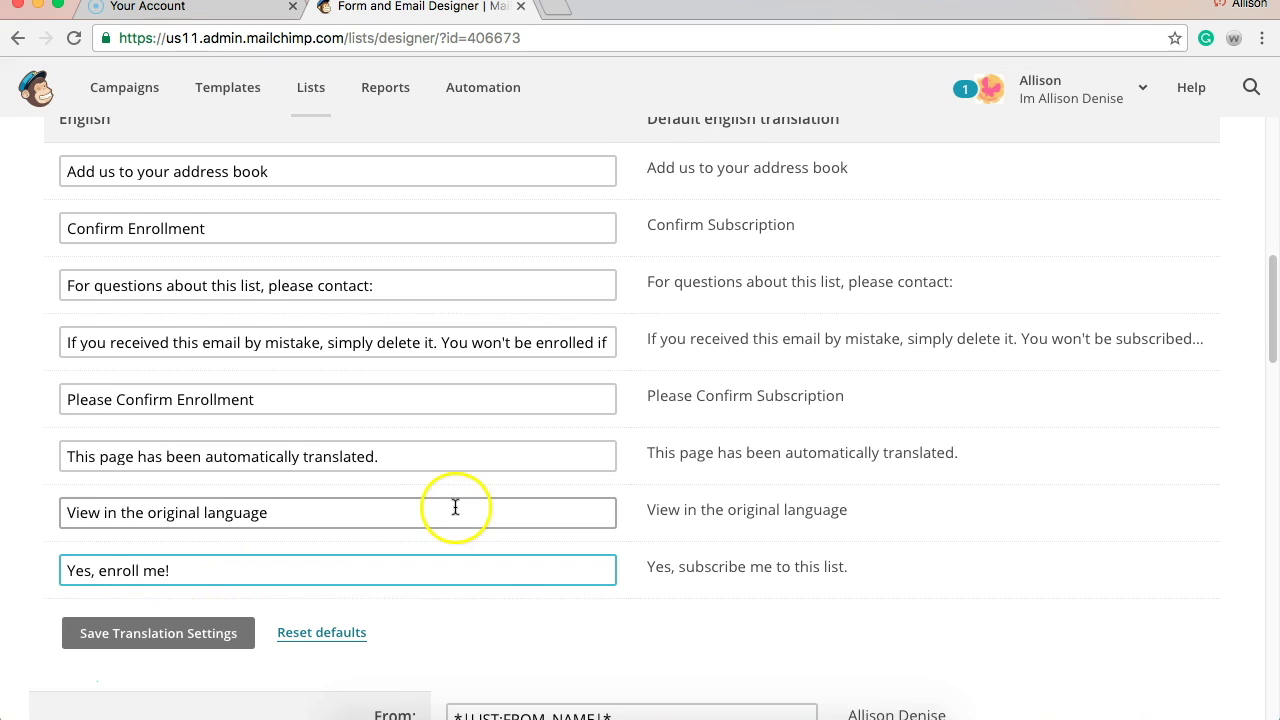
pyautogui.scroll(-1, 300, 600)
pyautogui.click(182, 619)
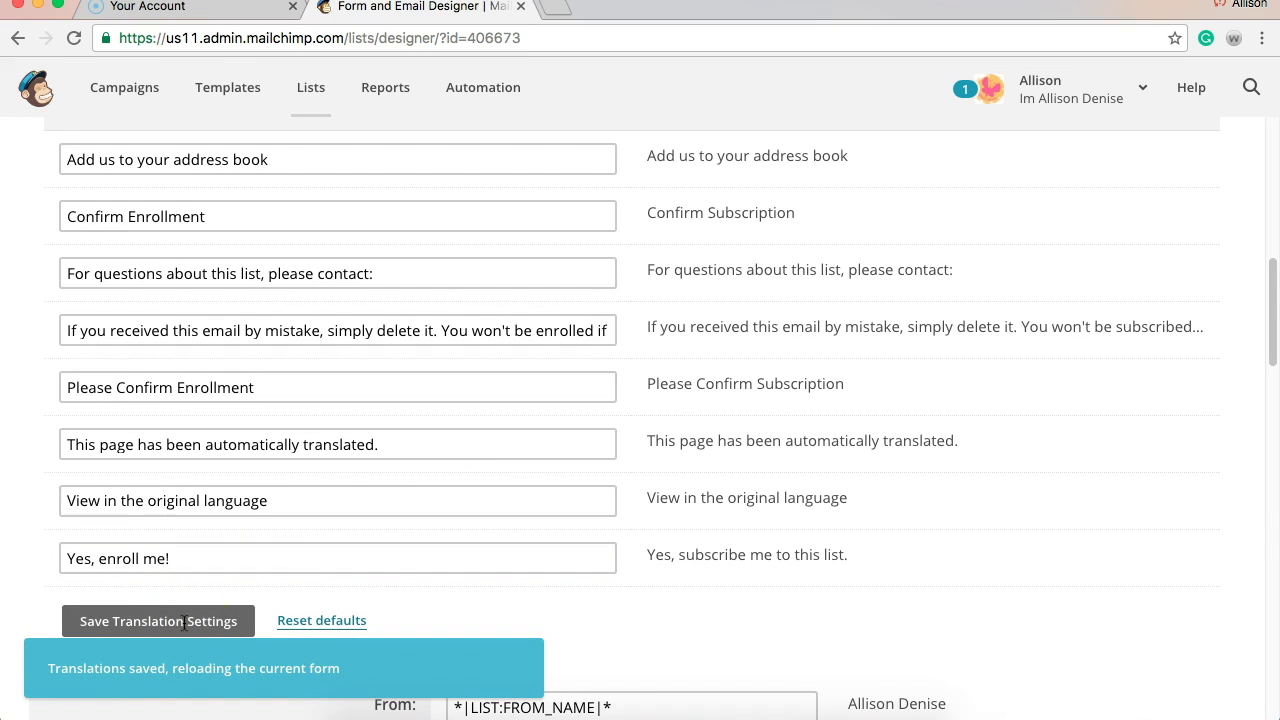
# Examine the opt-in confirmation email's sender, subject and body, opening the body text for editing and closing it without changes.
pyautogui.scroll(-3, 893, 380)
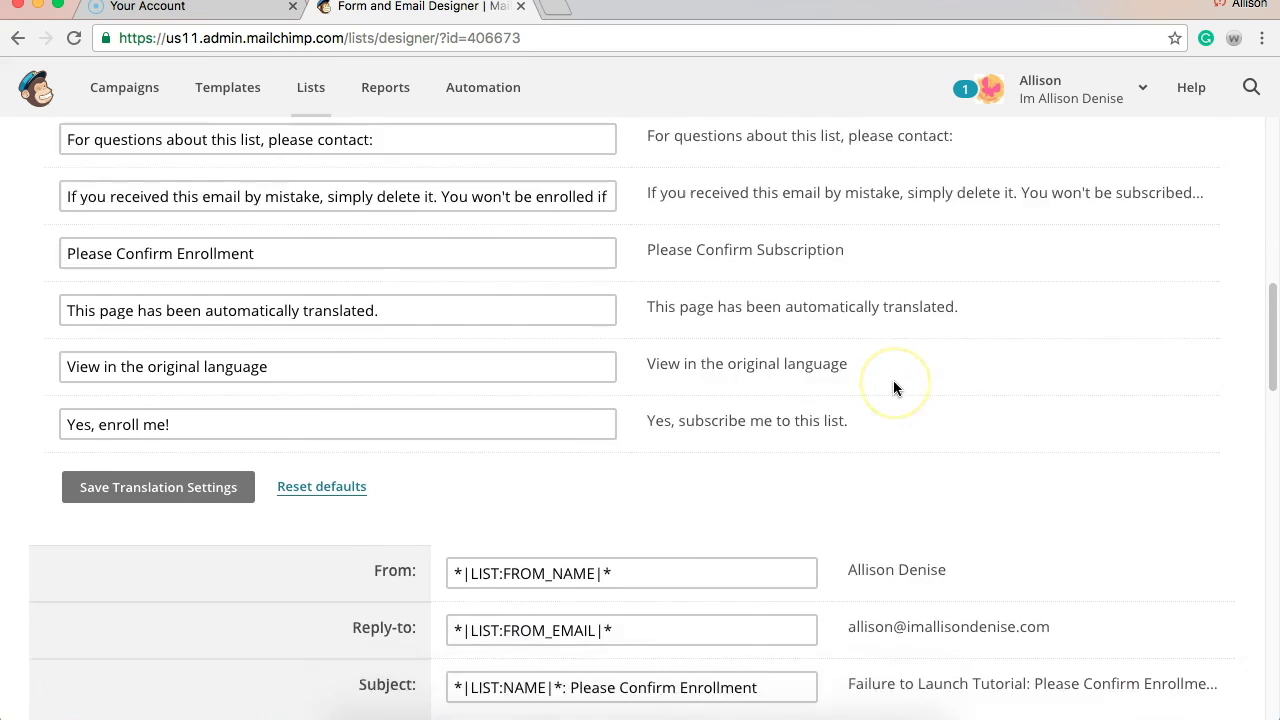
pyautogui.scroll(-5, 893, 380)
pyautogui.scroll(-1, 674, 372)
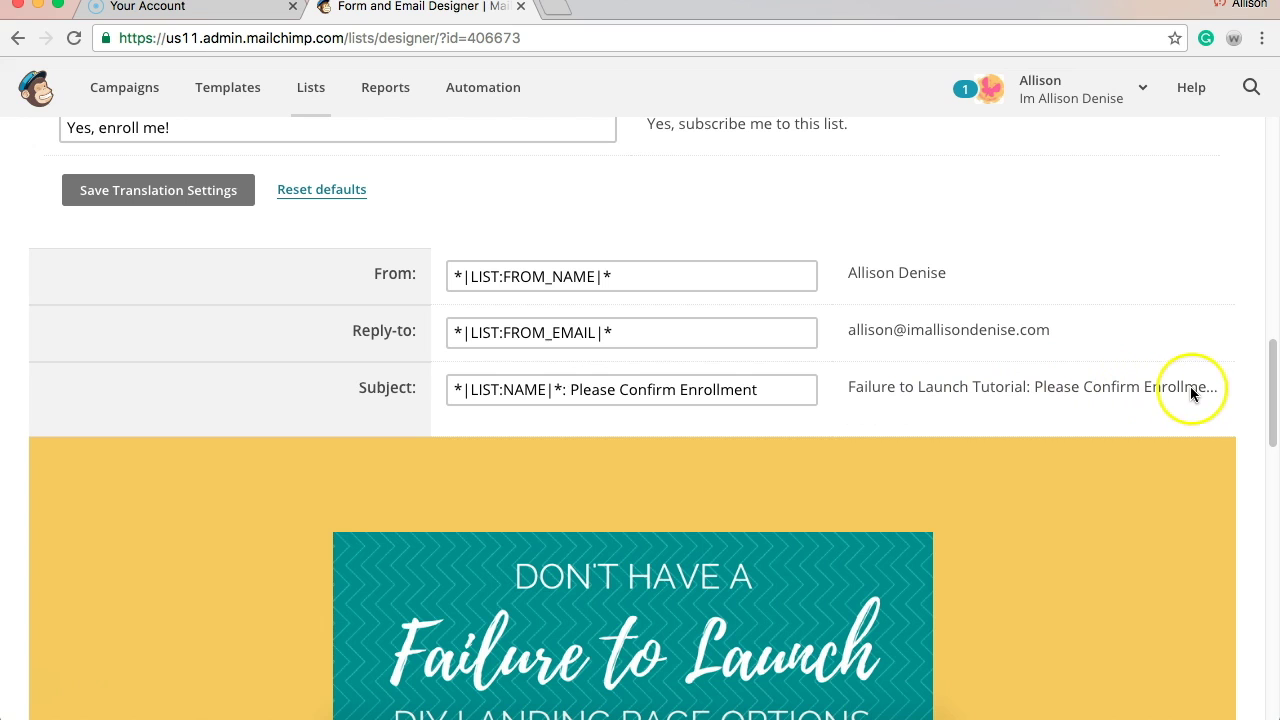
pyautogui.scroll(-10, 1149, 443)
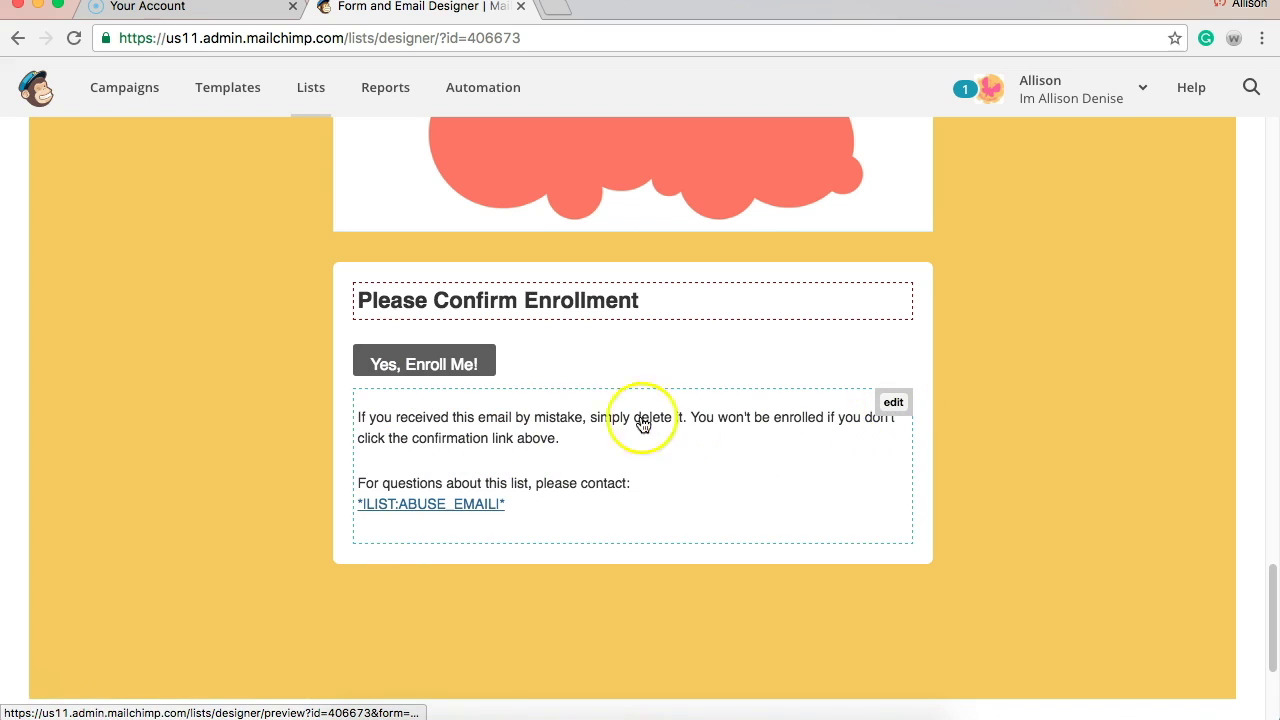
pyautogui.click(893, 402)
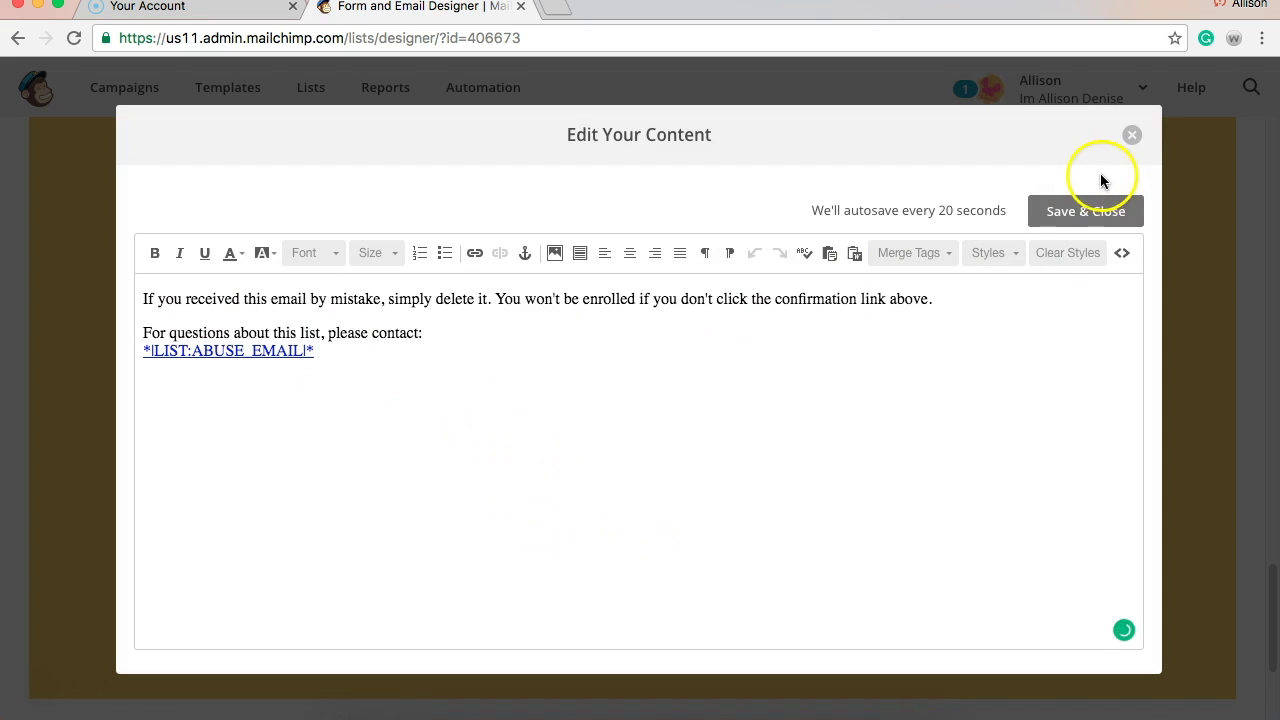
pyautogui.click(1096, 210)
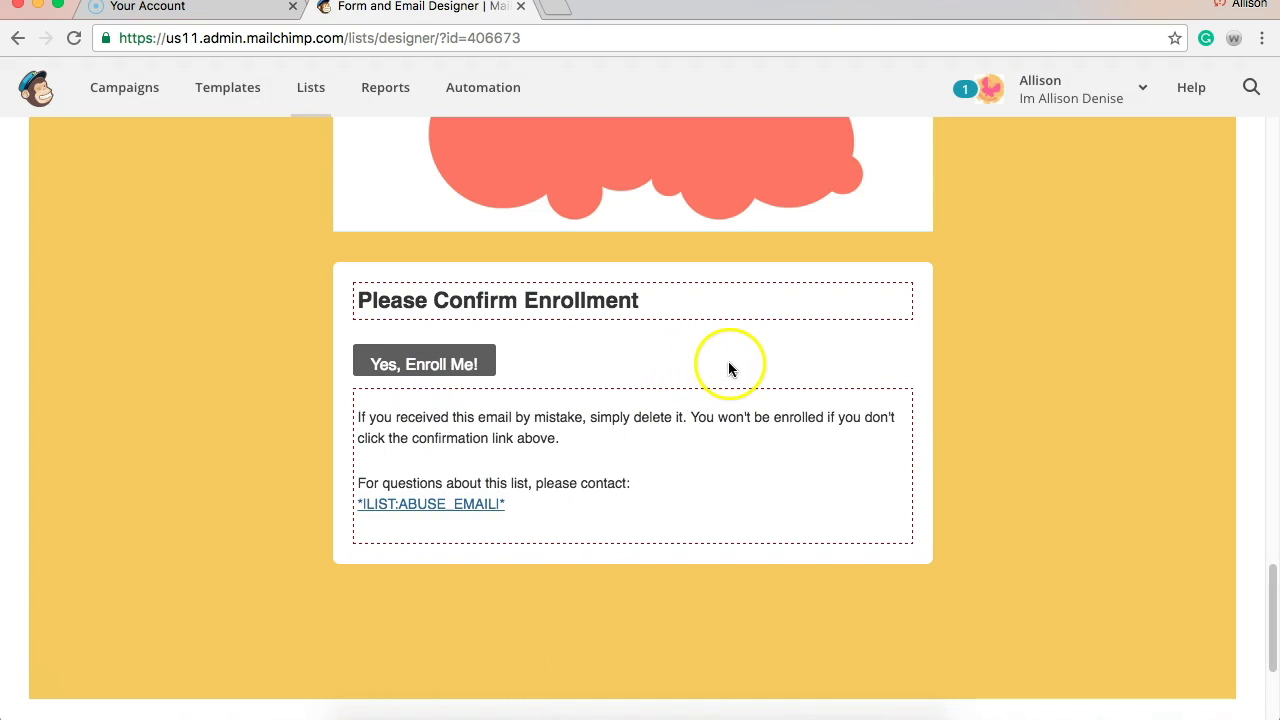
# Switch from the Opt-in confirmation email to the Confirmation thank you page.
pyautogui.scroll(15, 758, 368)
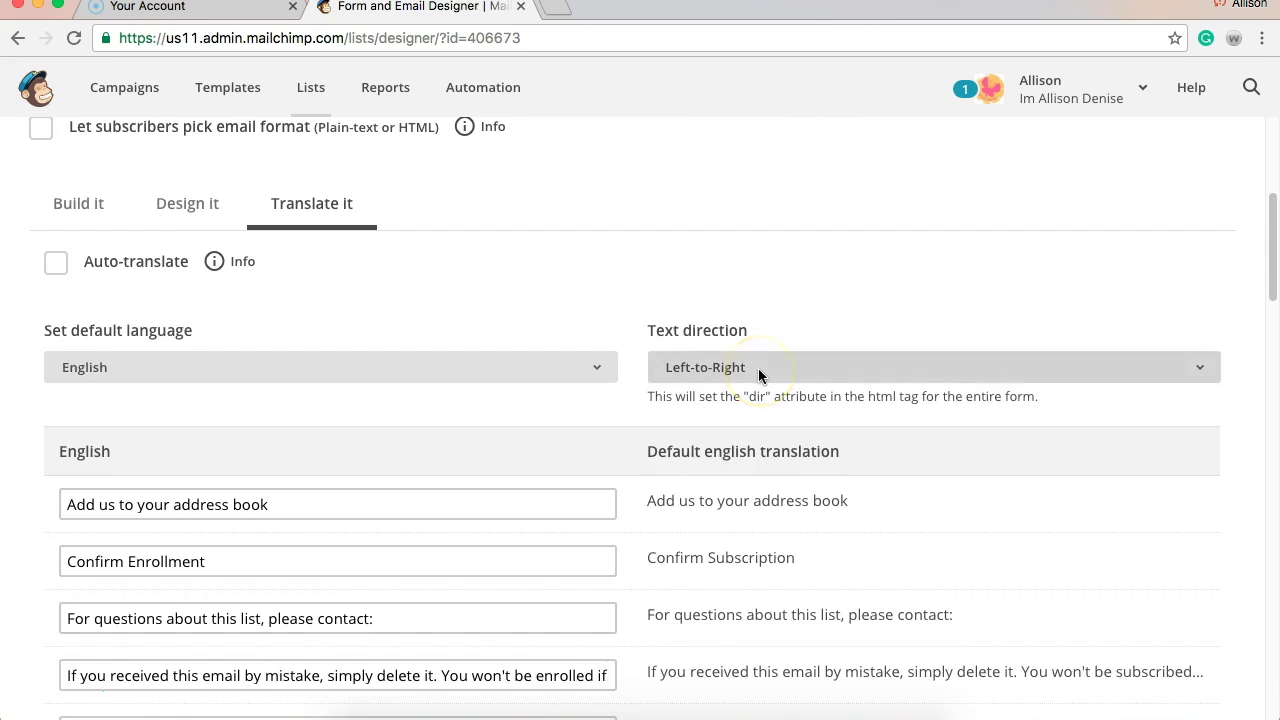
pyautogui.click(603, 415)
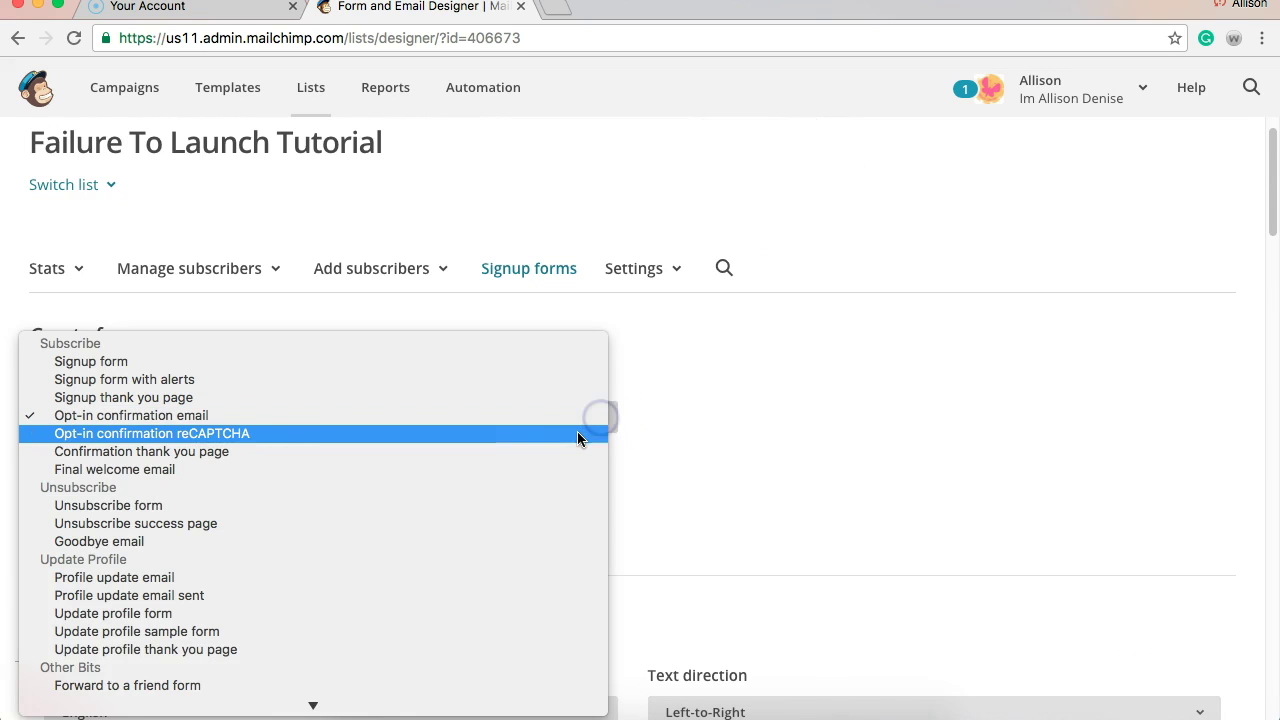
pyautogui.click(190, 451)
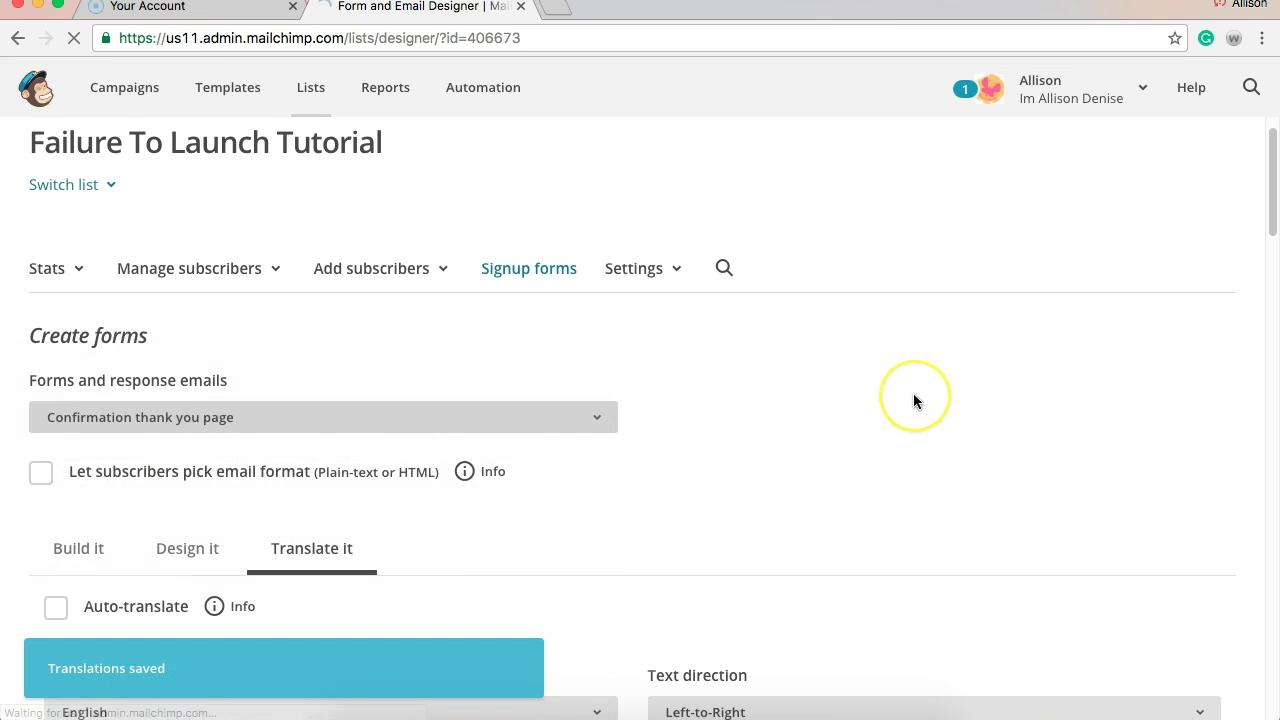
# Change the "Subscription Confirmed" translation to "Enrollment Confirmed" and "Thank you for subscribing!" to "Thank you for enrolling!".
pyautogui.scroll(-5, 913, 400)
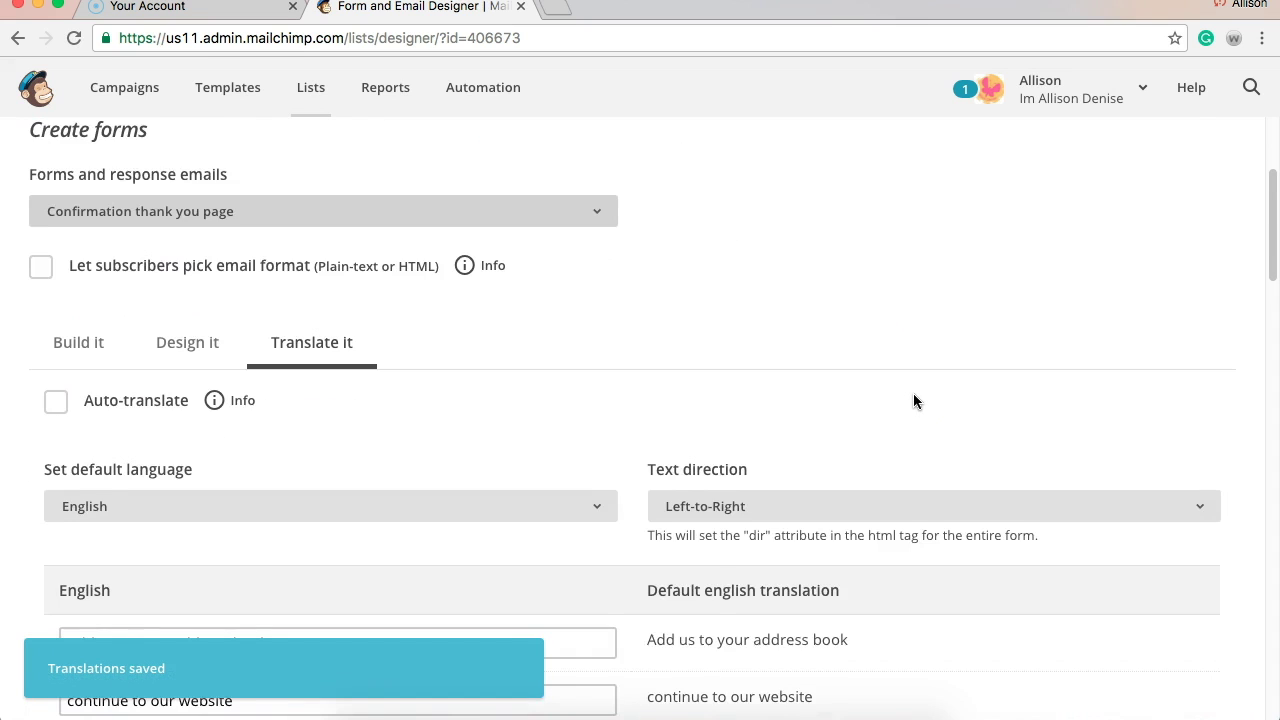
pyautogui.scroll(-5, 913, 400)
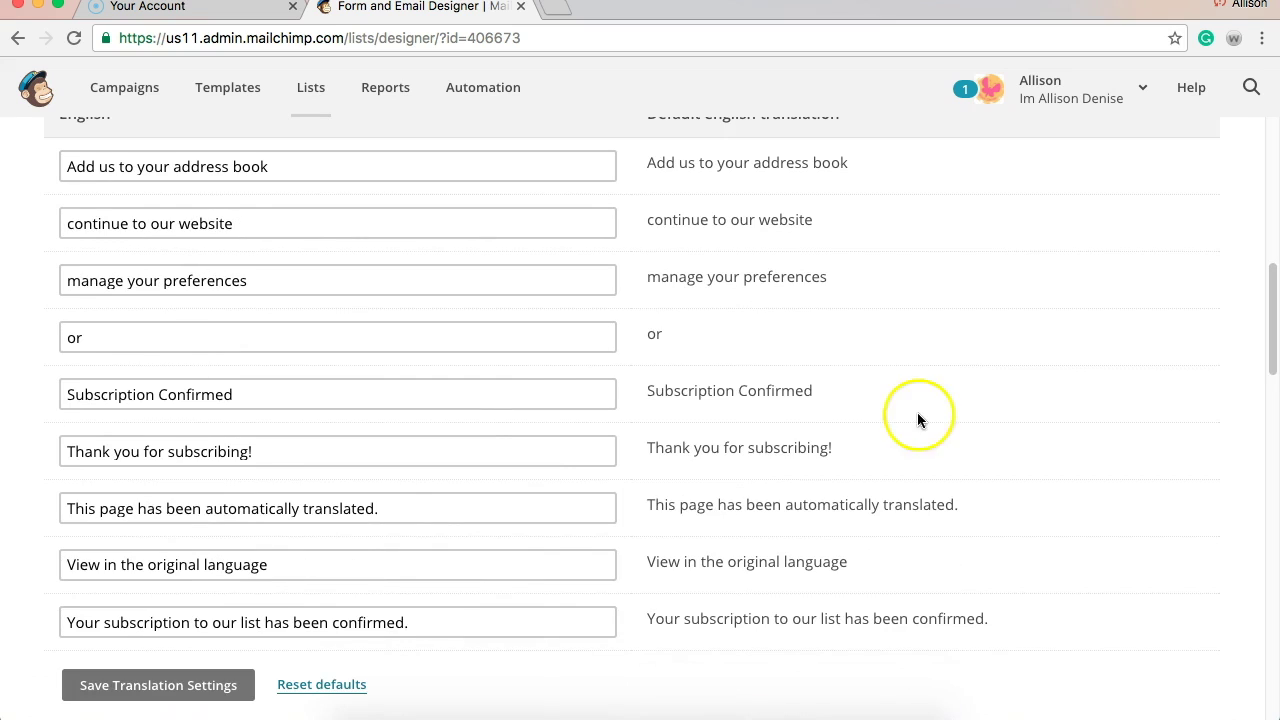
pyautogui.moveTo(238, 394); pyautogui.dragTo(65, 393)
pyautogui.write('Enrollment')
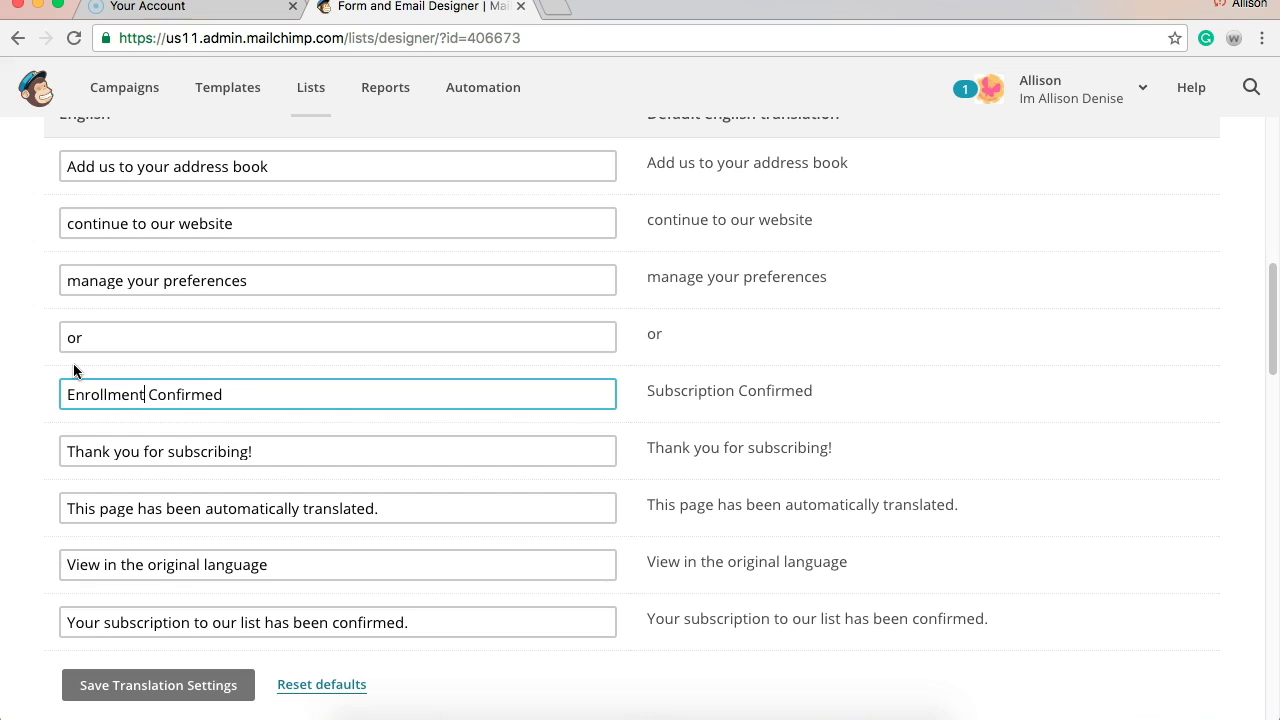
pyautogui.moveTo(168, 451); pyautogui.dragTo(243, 452)
pyautogui.write('enroll')
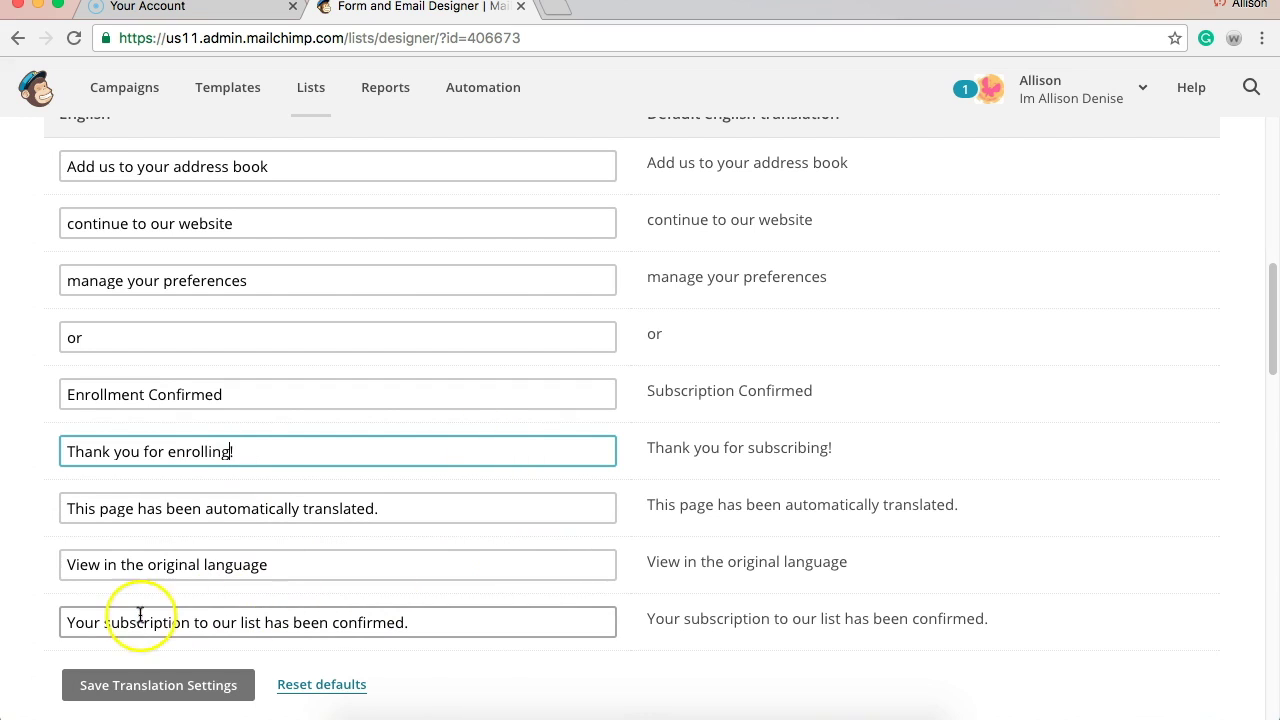
# Change the list confirmation translation to "Your enrollment has been confirmed." and save the translation settings.
pyautogui.moveTo(104, 622); pyautogui.dragTo(267, 623)
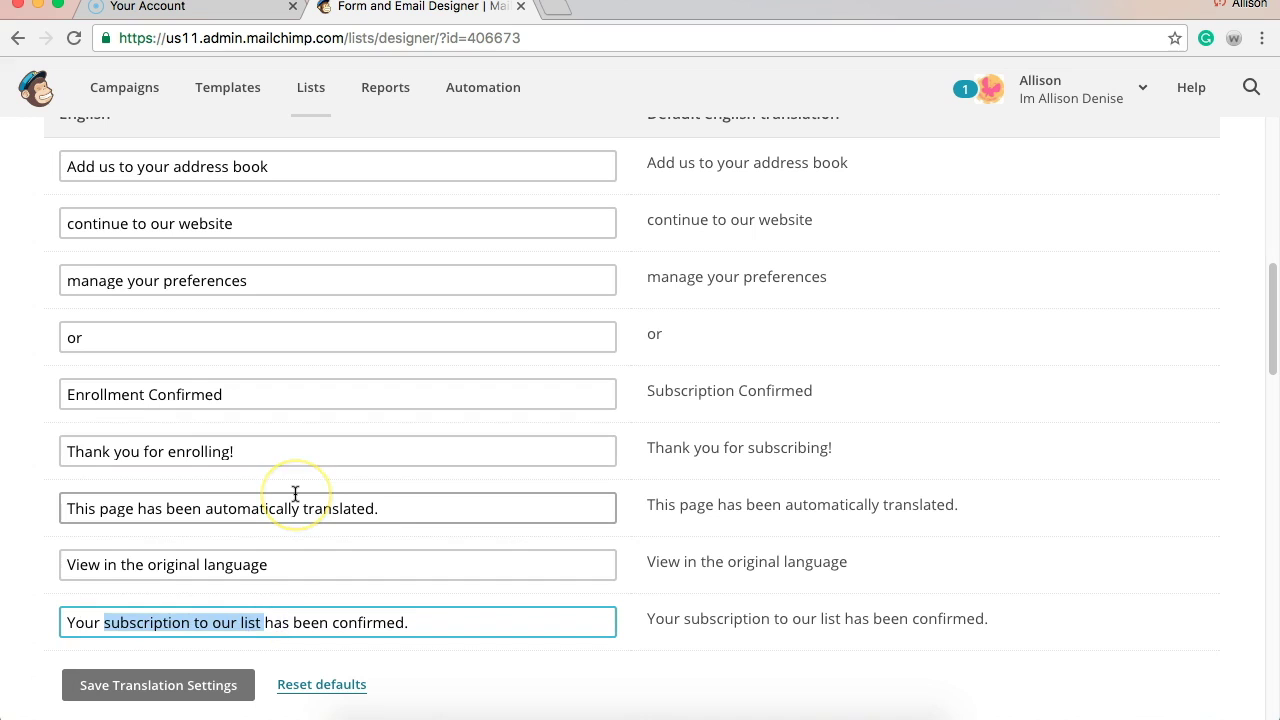
pyautogui.write('enrollment')
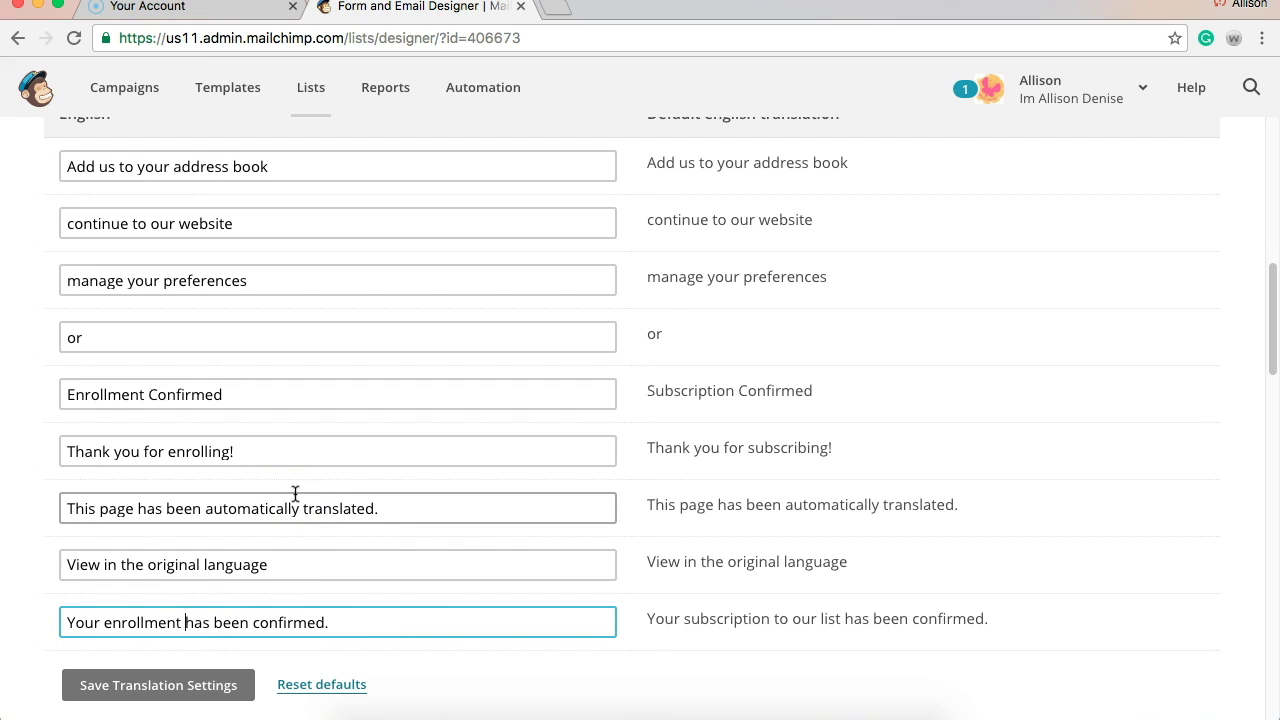
pyautogui.scroll(-1, 409, 443)
pyautogui.click(189, 652)
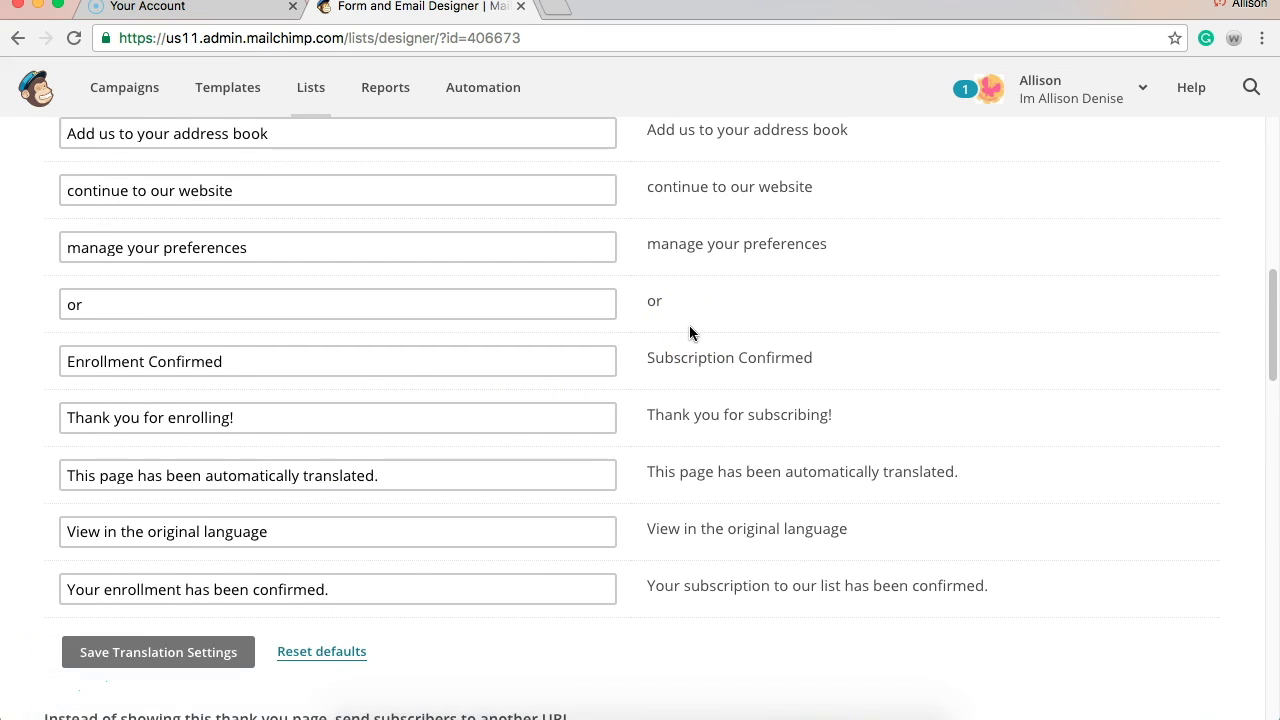
# Examine the confirmation thank you page's "Enrollment Confirmed" message in the form preview.
pyautogui.scroll(-10, 689, 333)
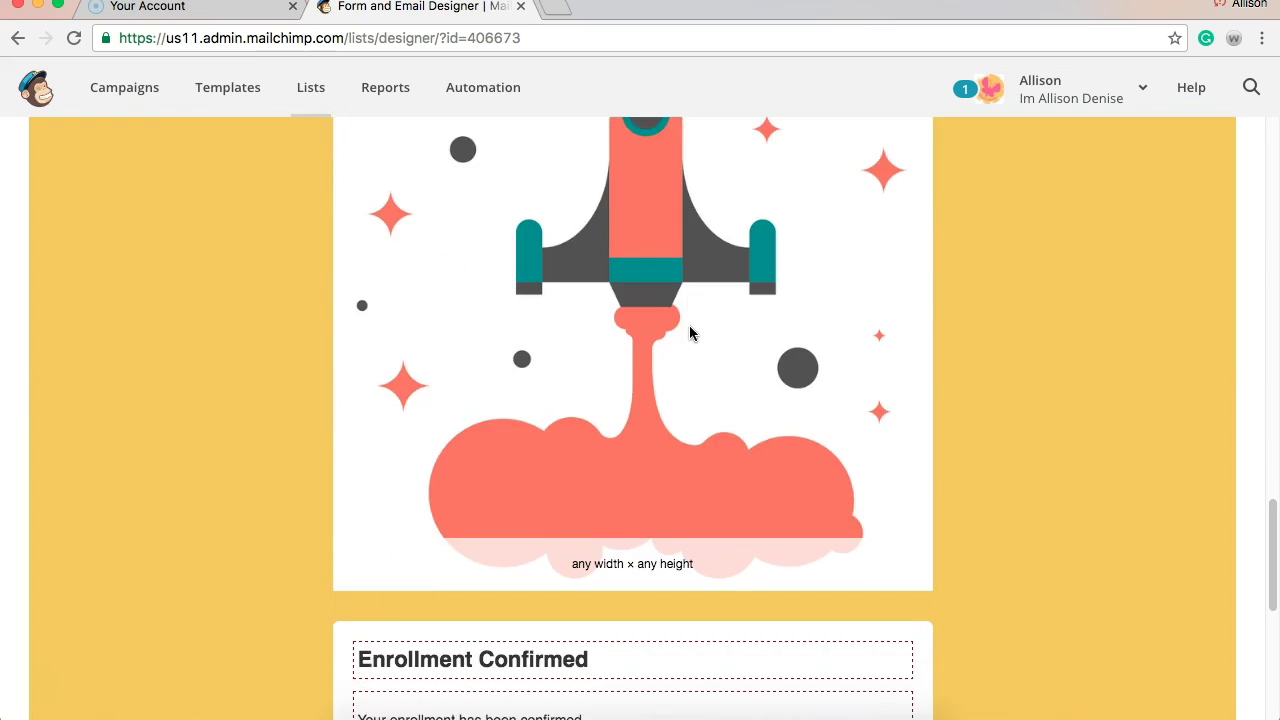
pyautogui.scroll(-4, 689, 333)
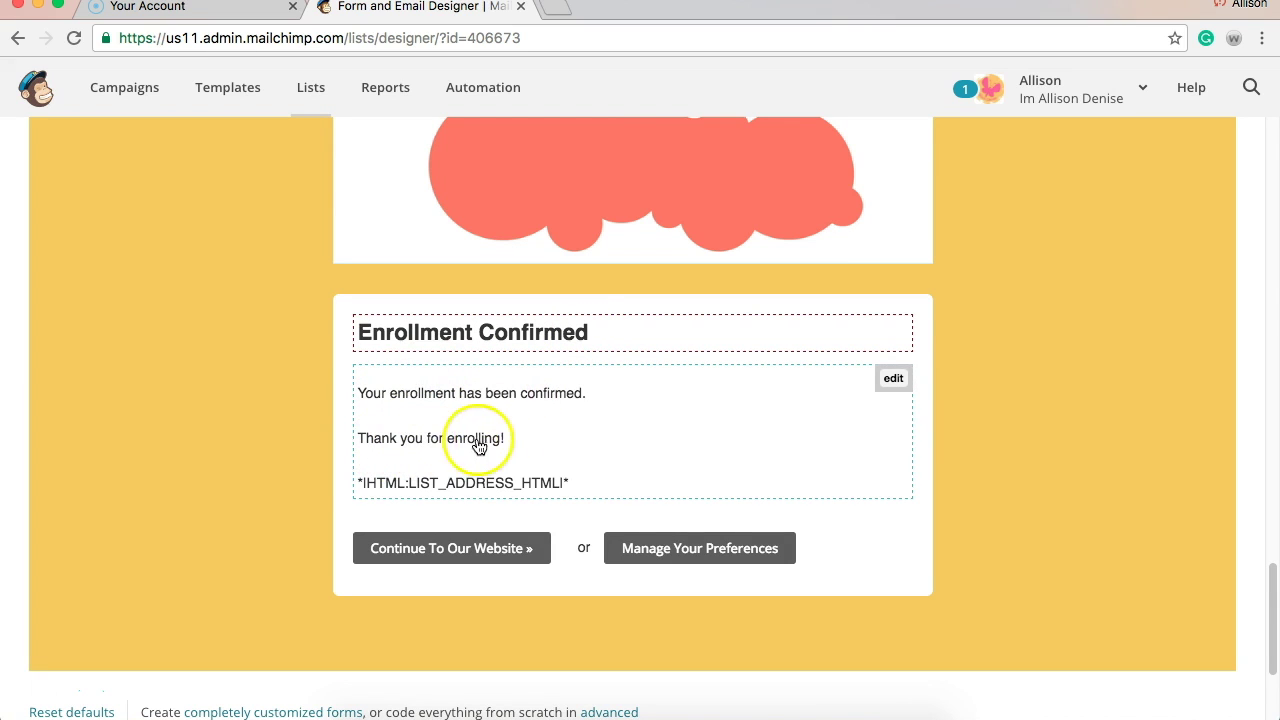
pyautogui.click(897, 389)
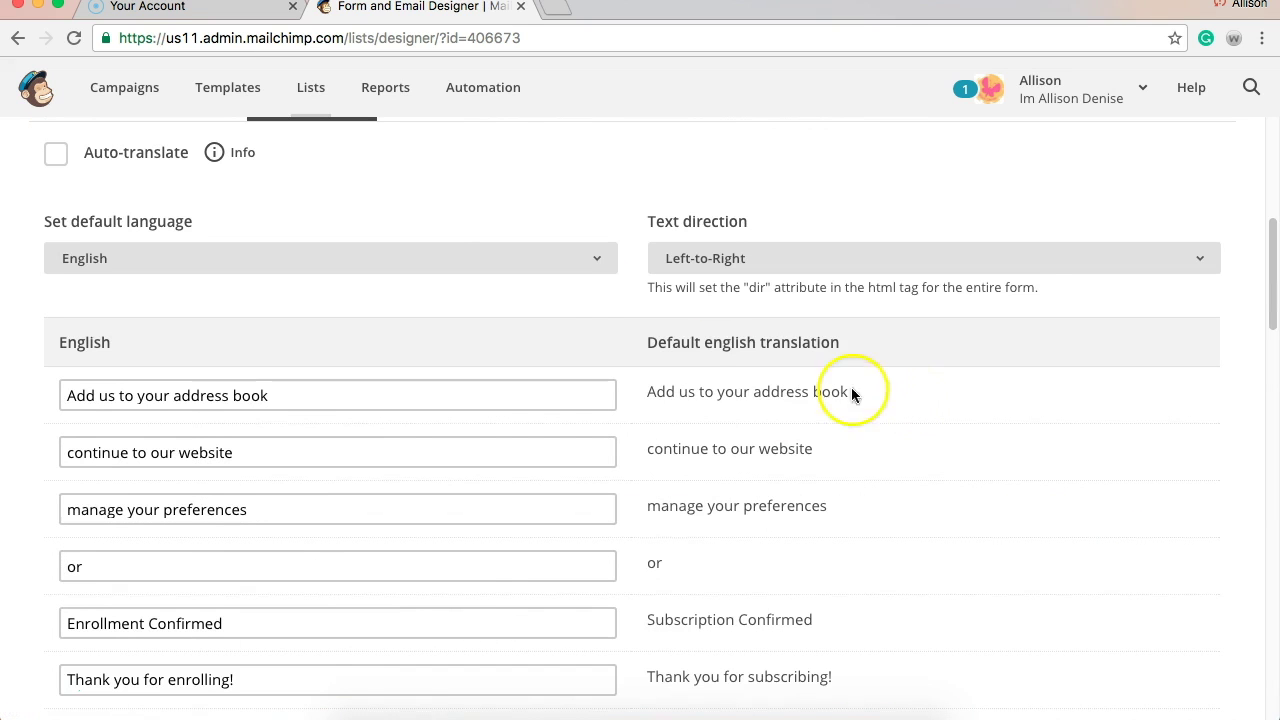
pyautogui.click(594, 258)
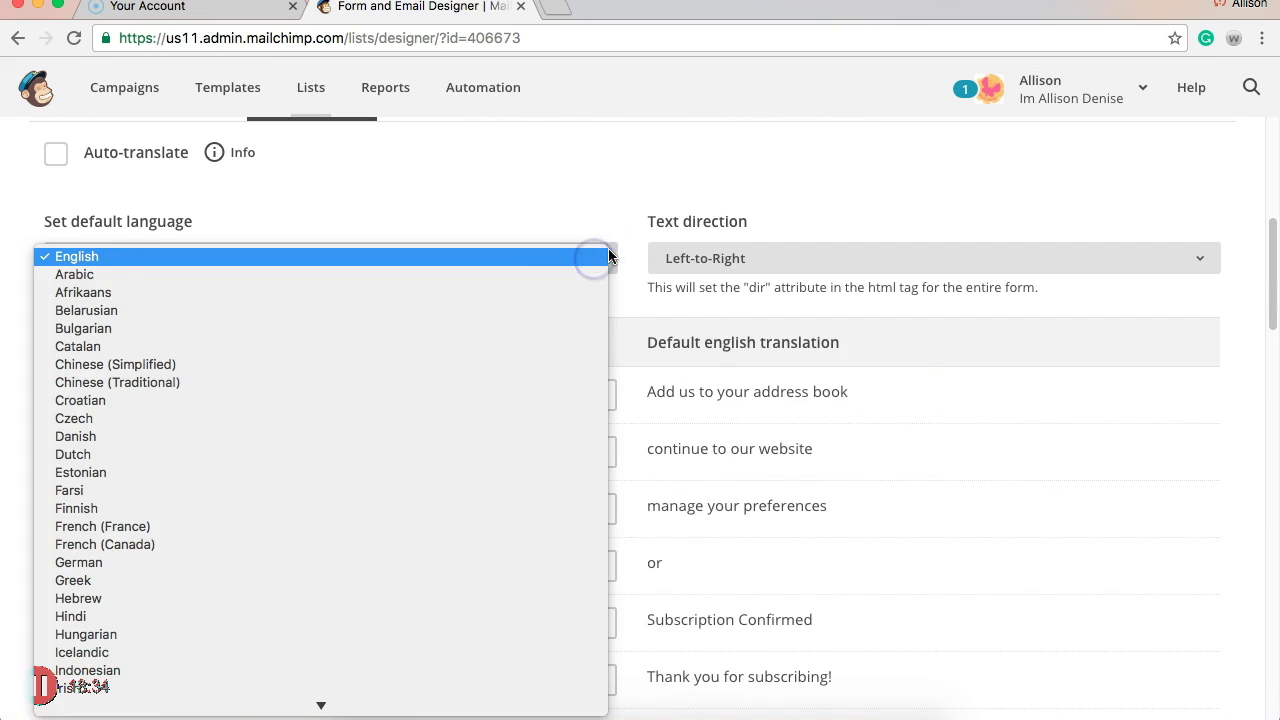
pyautogui.click(614, 221)
pyautogui.scroll(5, 614, 221)
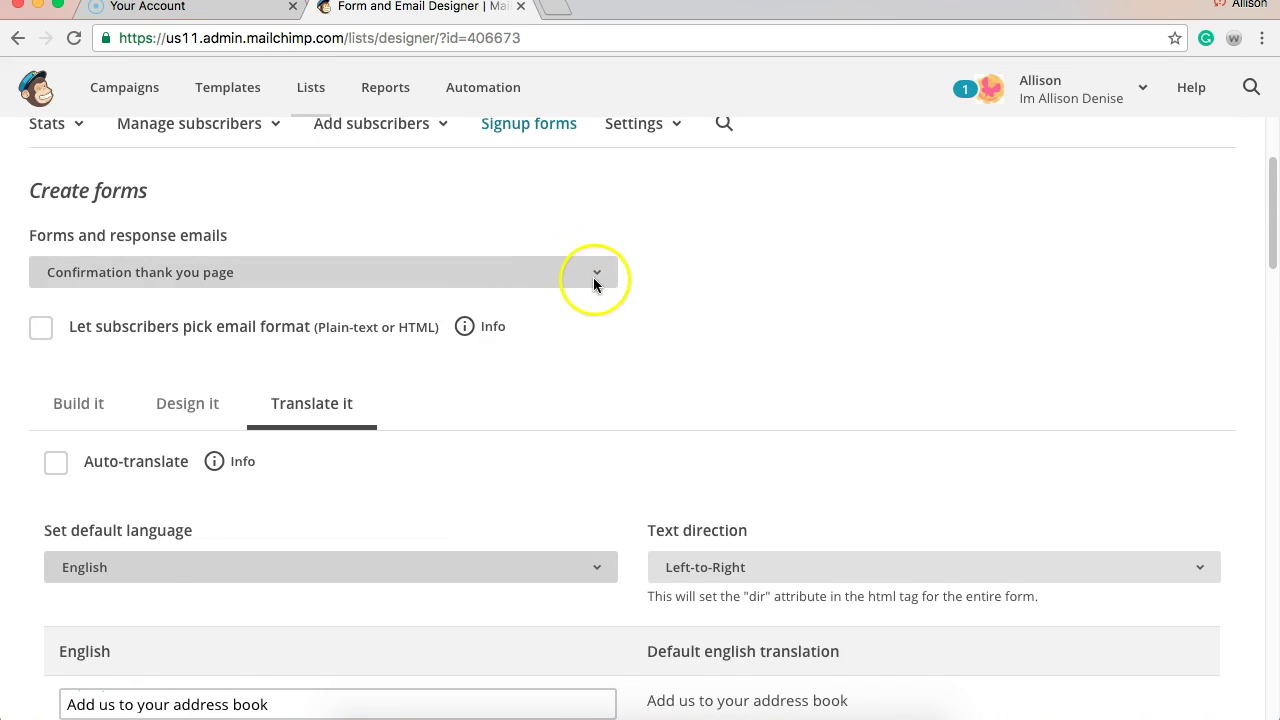
# Switch from the Confirmation thank you page to the Final welcome email and enable sending a final welcome email.
pyautogui.click(596, 272)
pyautogui.click(525, 290)
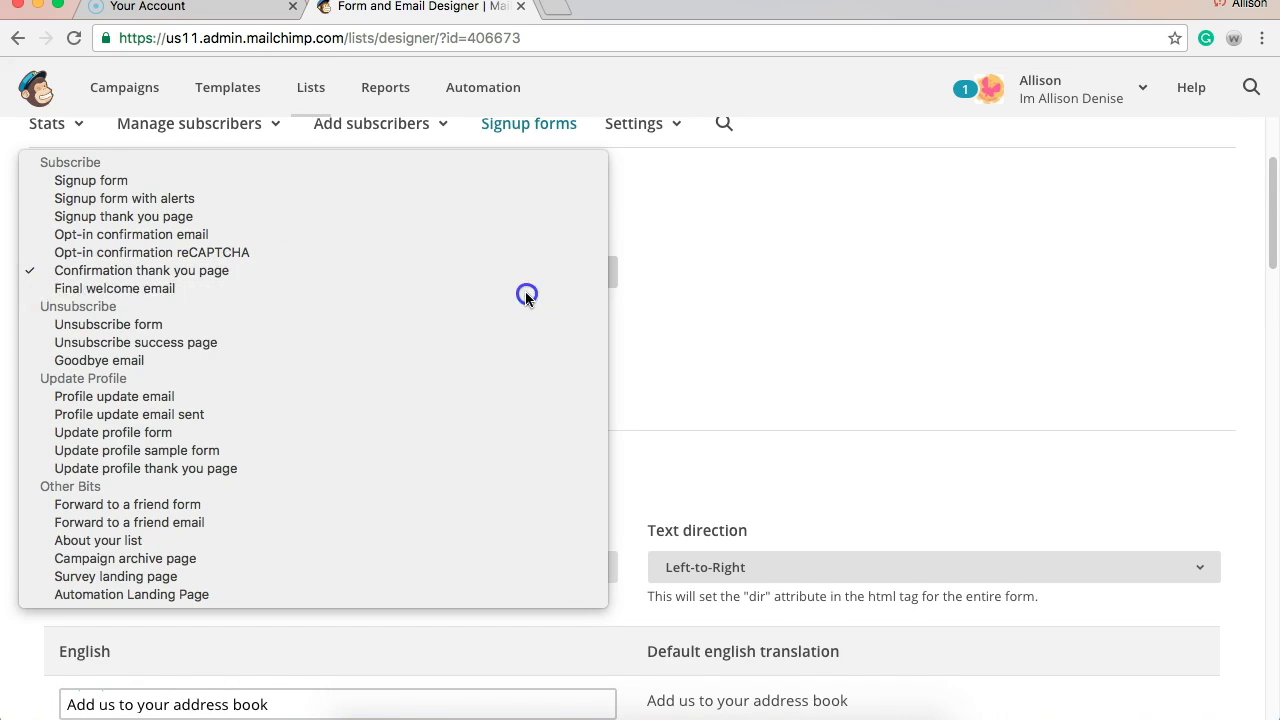
pyautogui.scroll(-2, 678, 369)
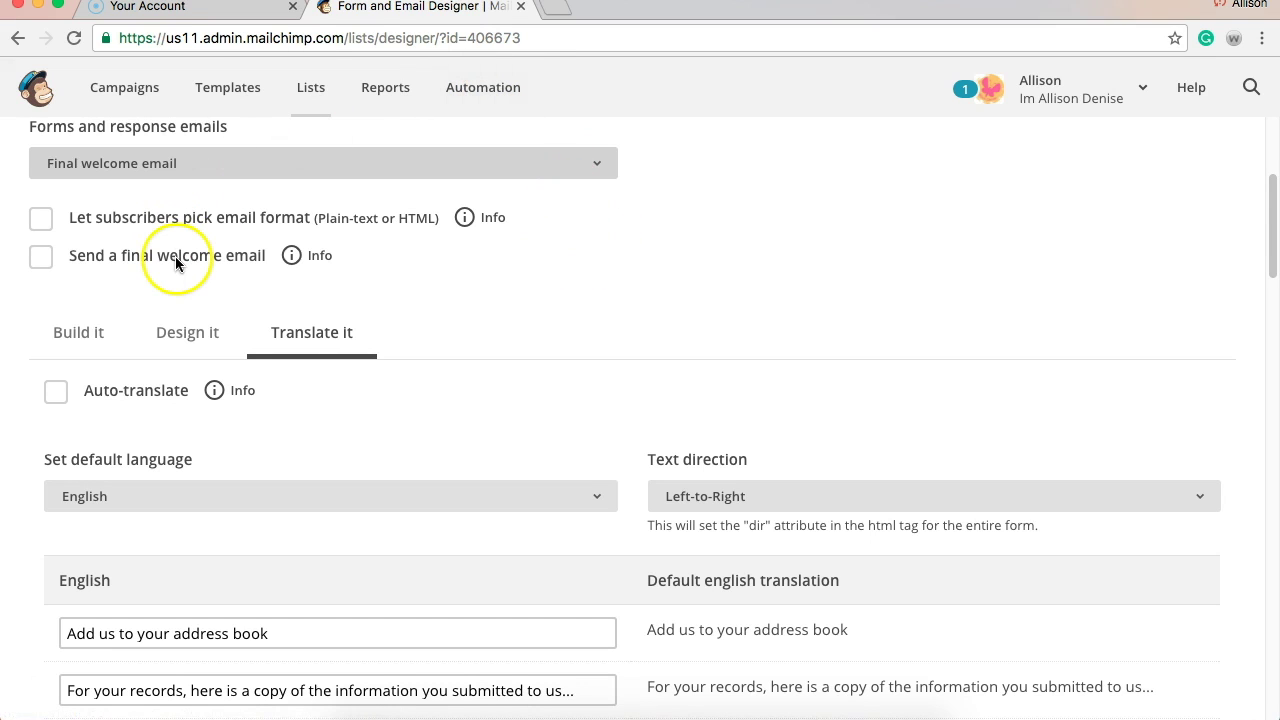
pyautogui.click(41, 262)
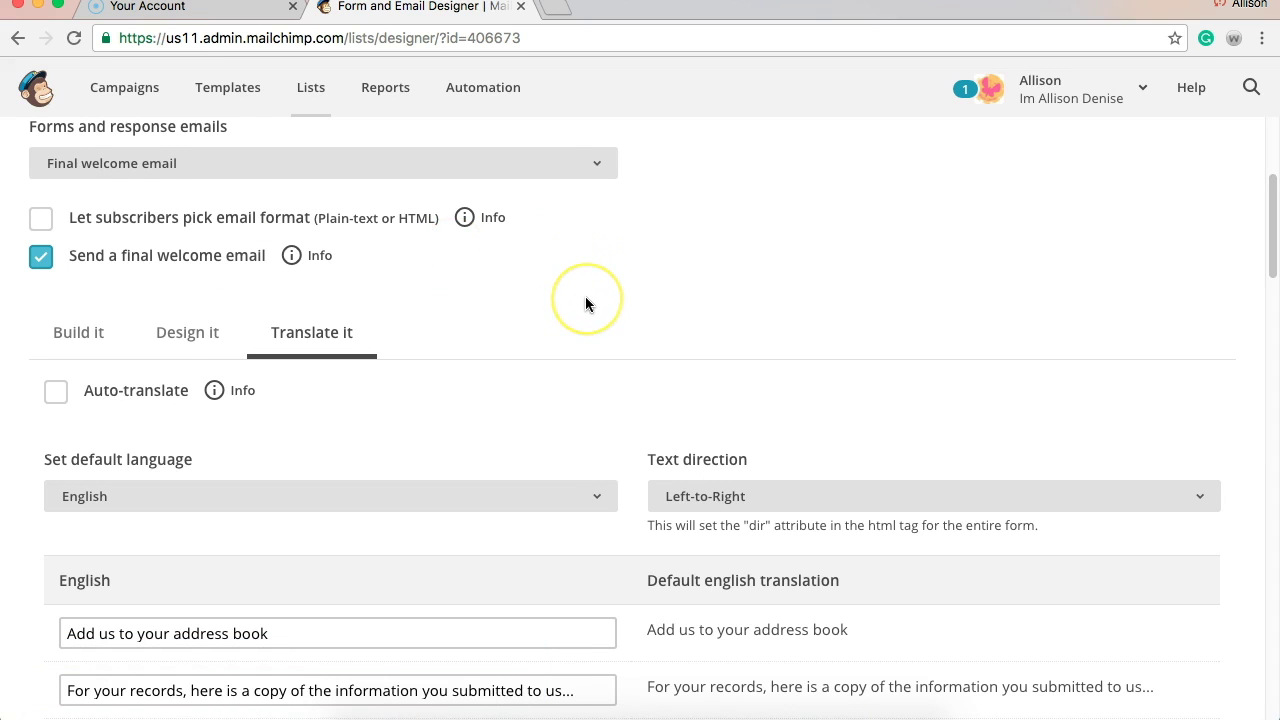
# Open the welcome email's enrollment confirmation message for editing and add the line "FB Group" below it.
pyautogui.scroll(-5, 585, 296)
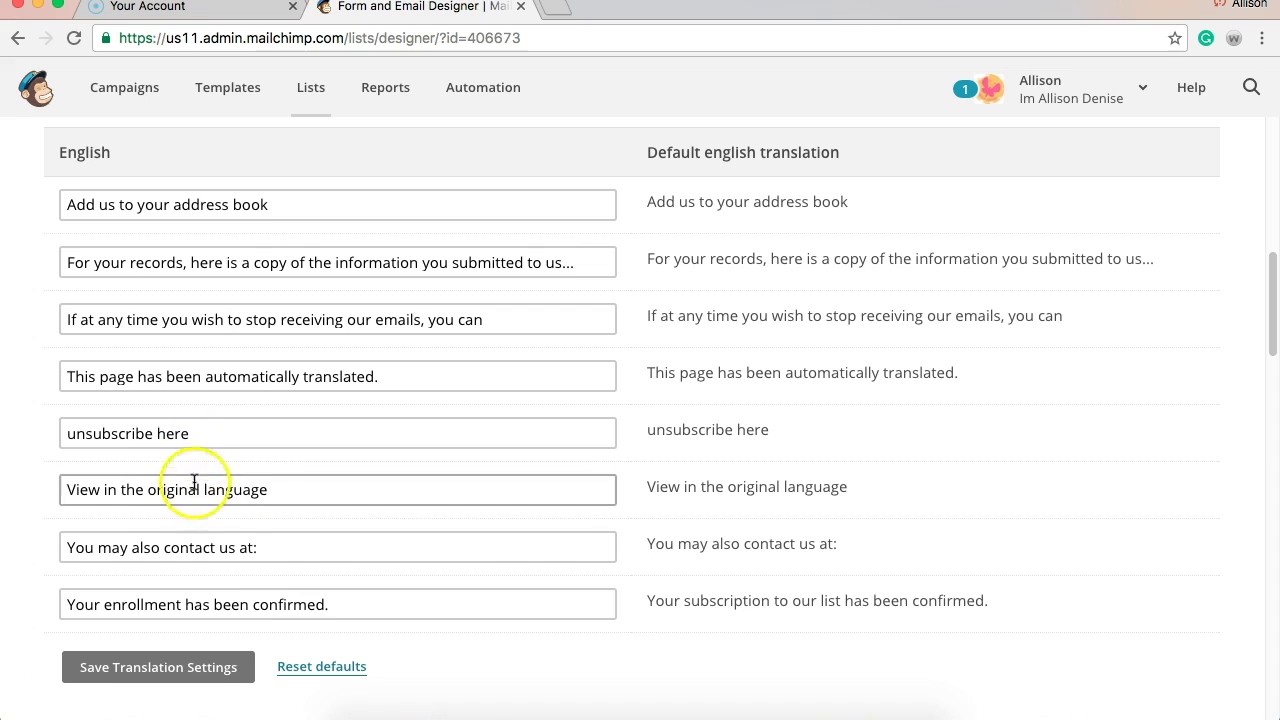
pyautogui.scroll(-3, 380, 545)
pyautogui.scroll(-2, 381, 540)
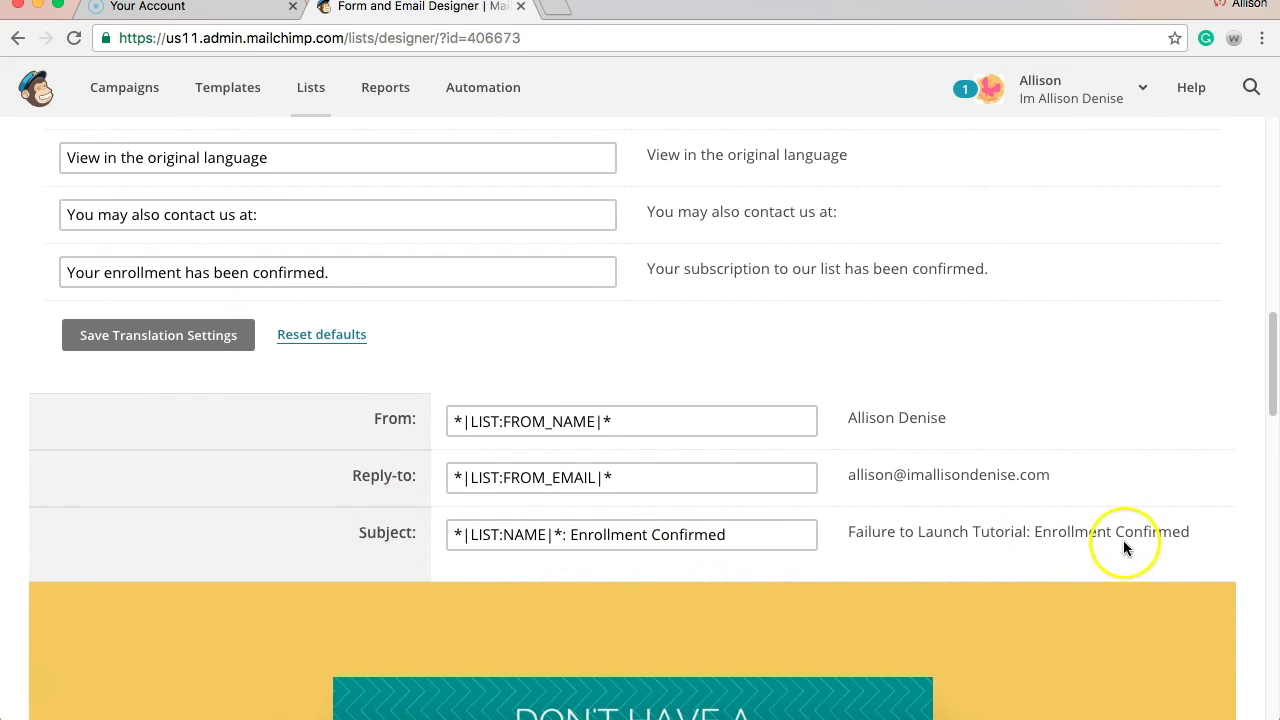
pyautogui.scroll(-12, 913, 490)
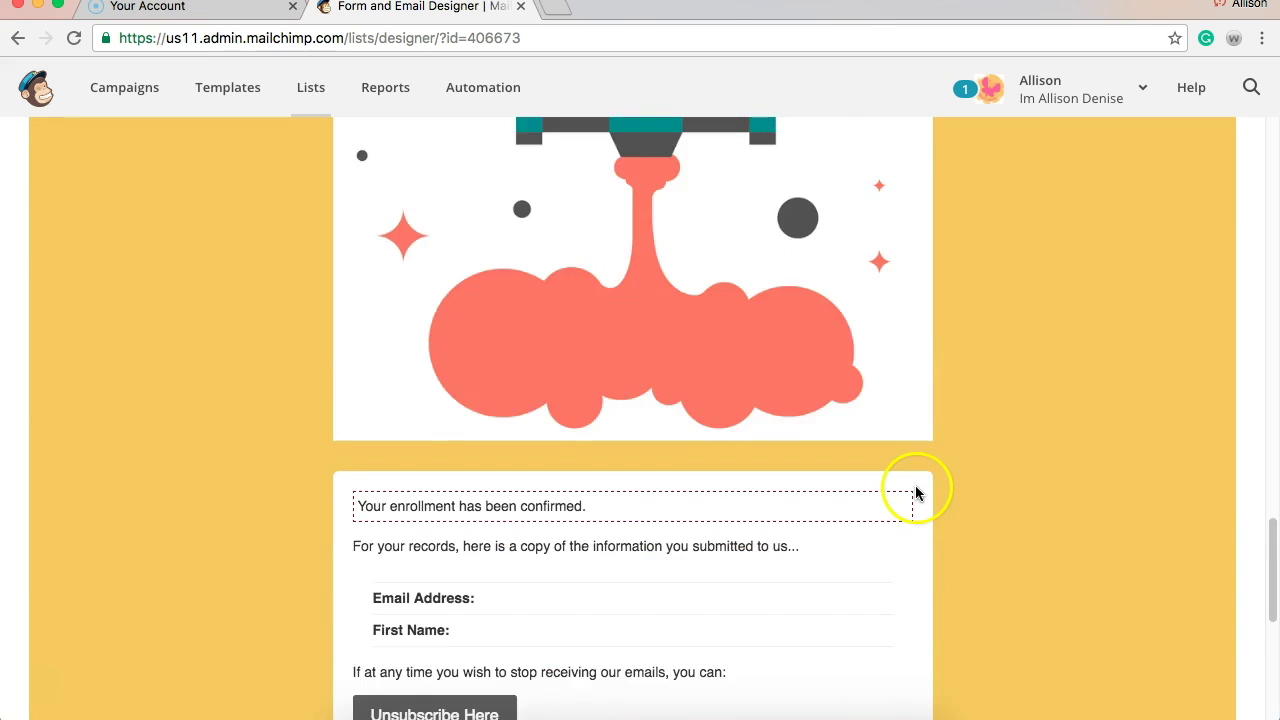
pyautogui.moveTo(509, 266)
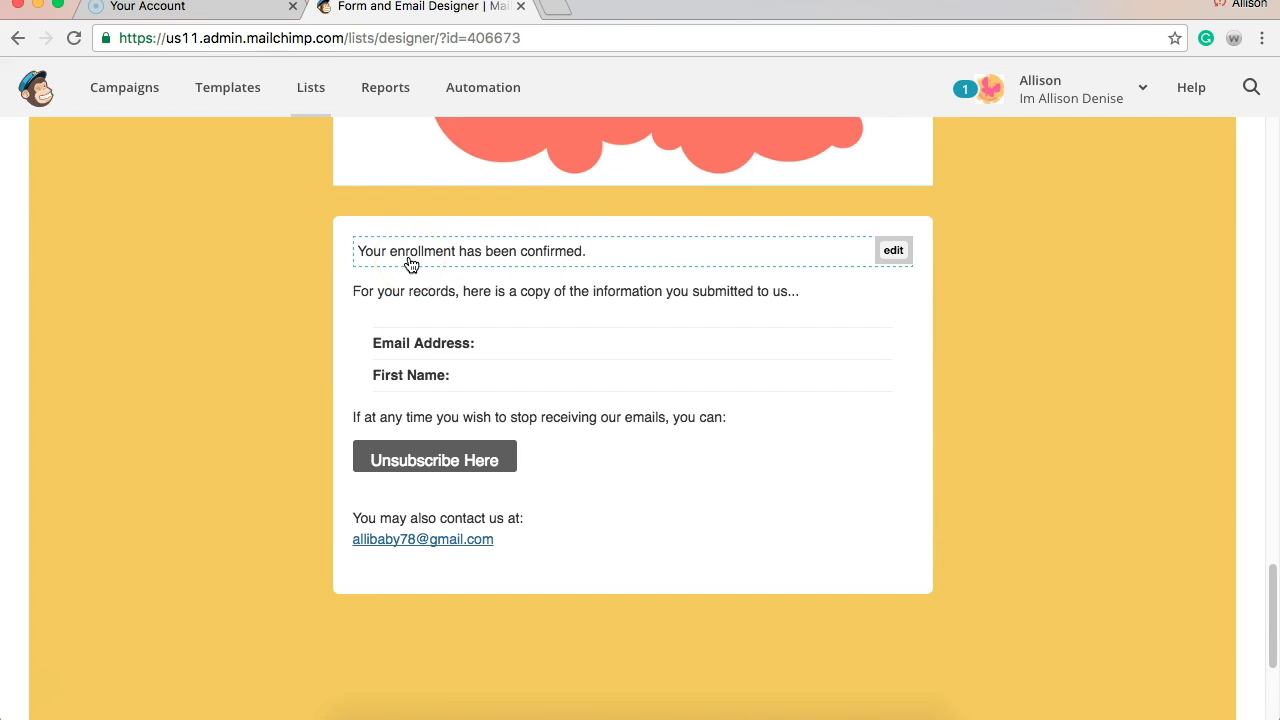
pyautogui.click(894, 253)
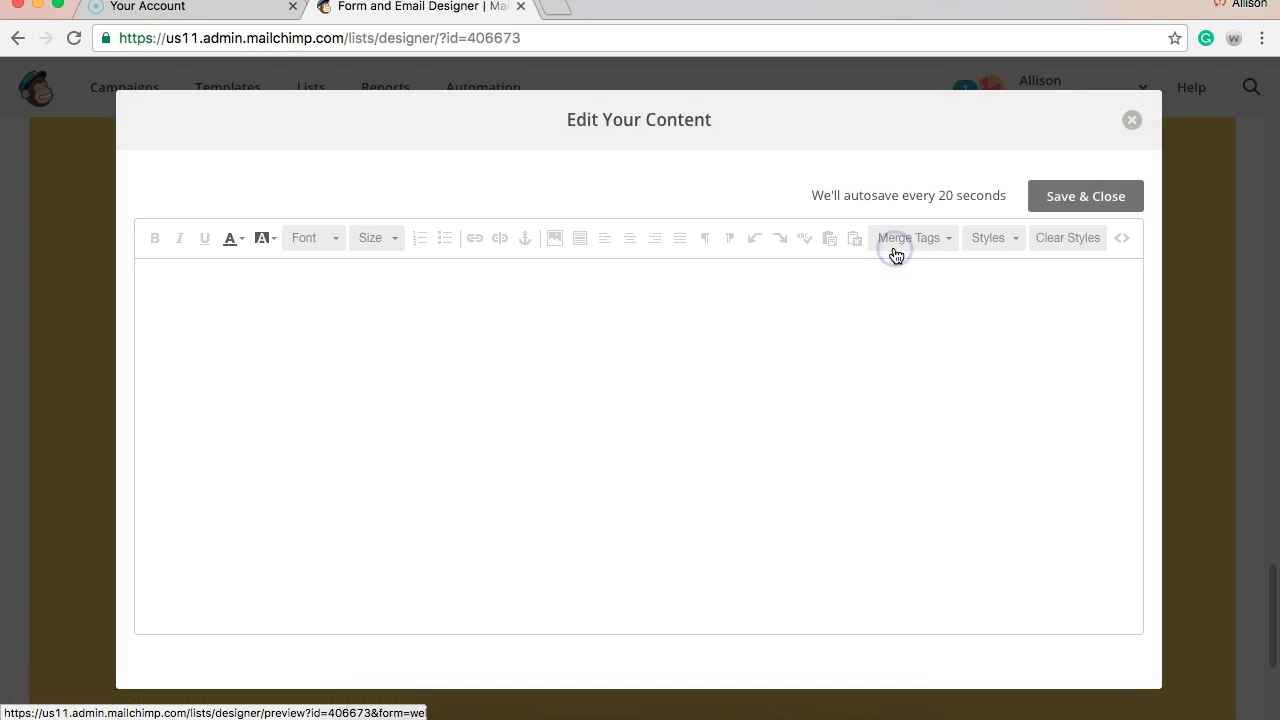
pyautogui.click(409, 281)
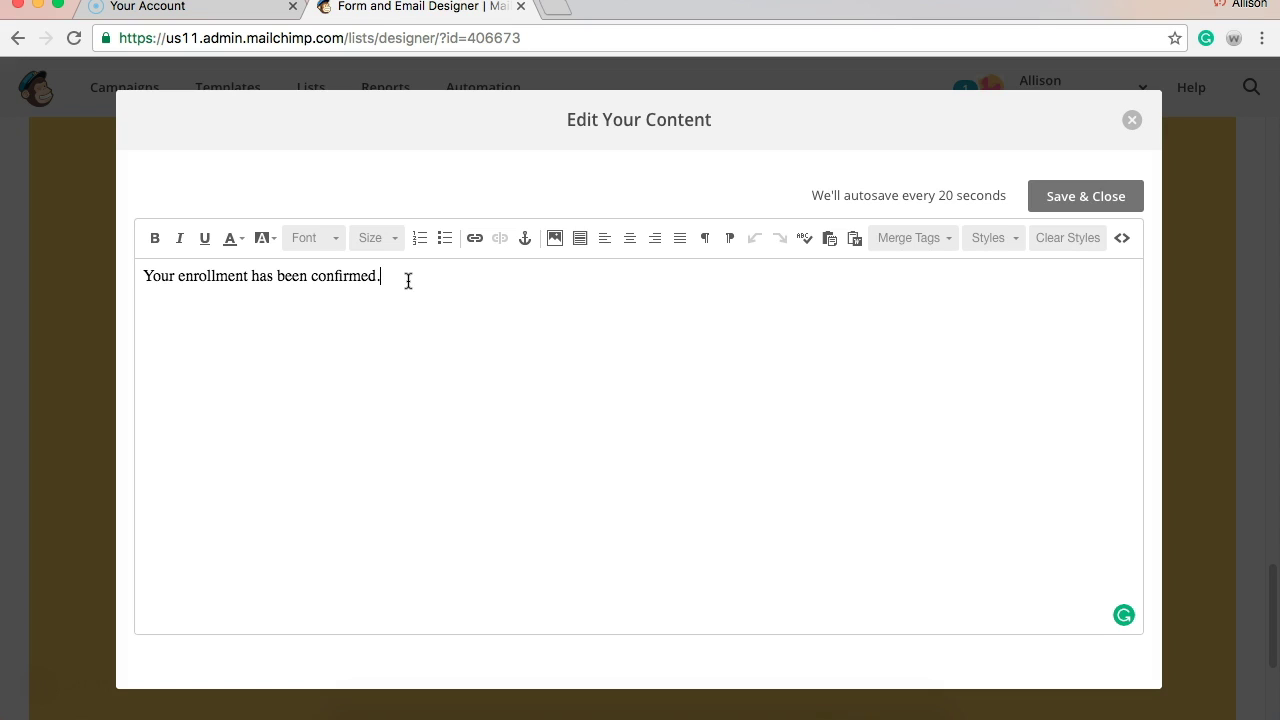
pyautogui.press('Return')
pyautogui.write('FG')
pyautogui.press('BackSpace')
pyautogui.write('B Group')
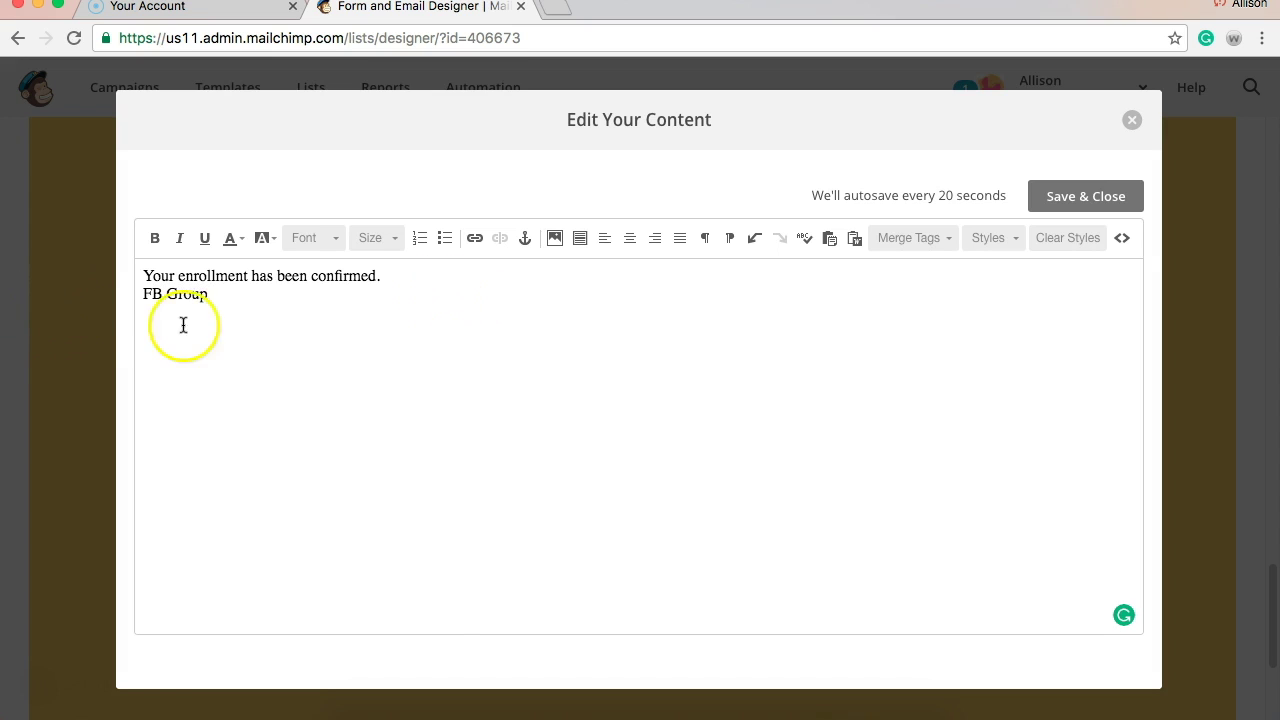
# Insert a web address link on the "FB Group" text, keeping the option to open in a new window.
pyautogui.moveTo(208, 296); pyautogui.dragTo(145, 296)
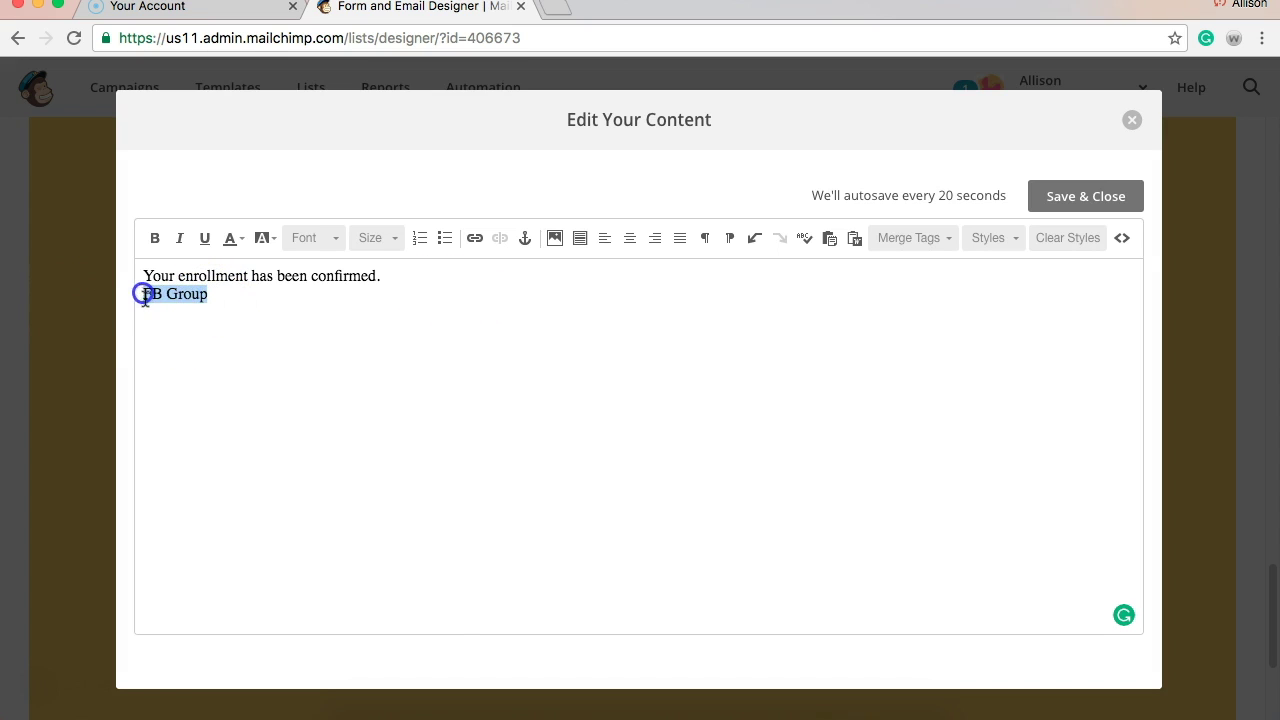
pyautogui.click(474, 240)
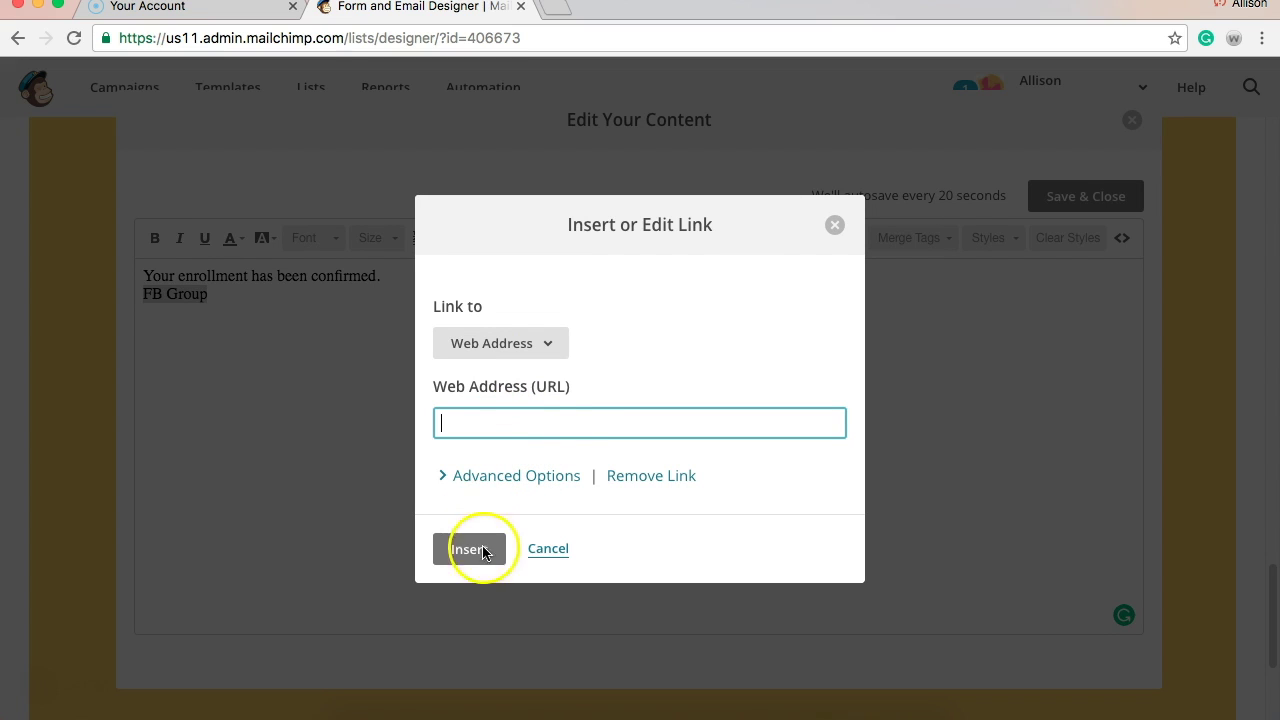
pyautogui.click(491, 477)
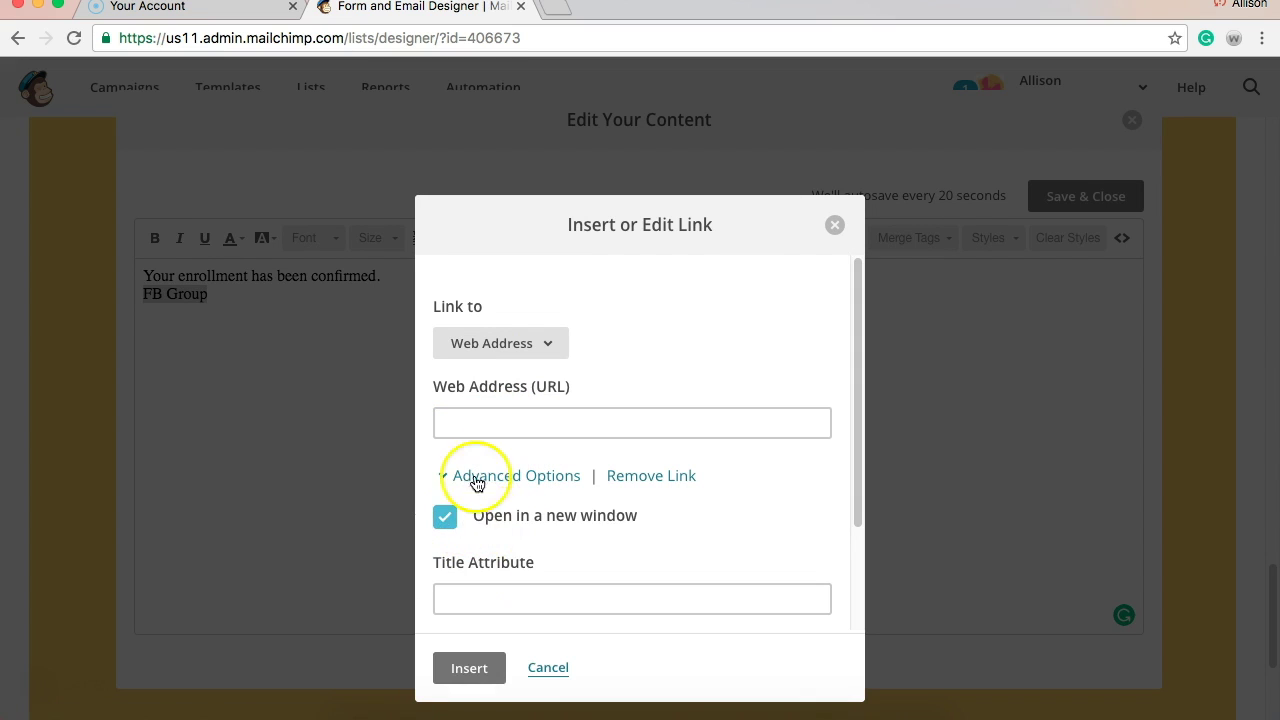
pyautogui.click(508, 479)
pyautogui.click(508, 479)
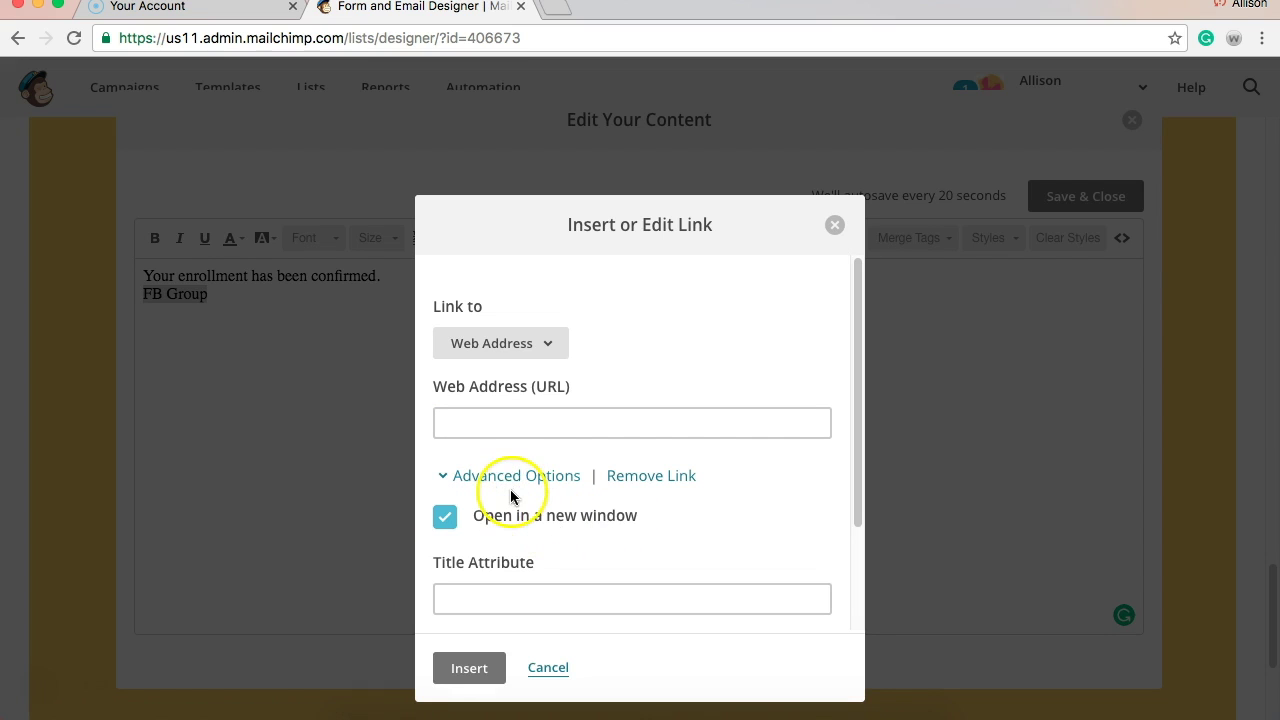
pyautogui.click(478, 669)
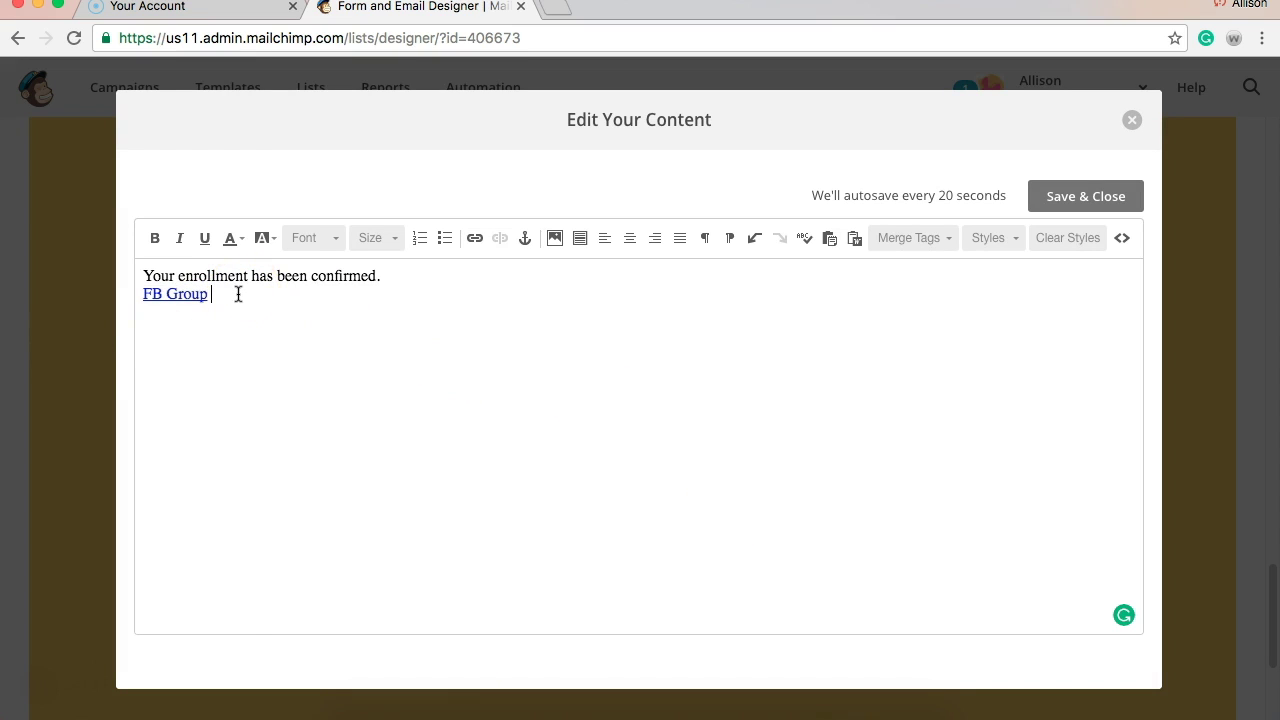
# Add the sender's first name as a sign-off below the "FB Group" link and save the message content.
pyautogui.press('Return')
pyautogui.write('Alli')
pyautogui.press('Return')
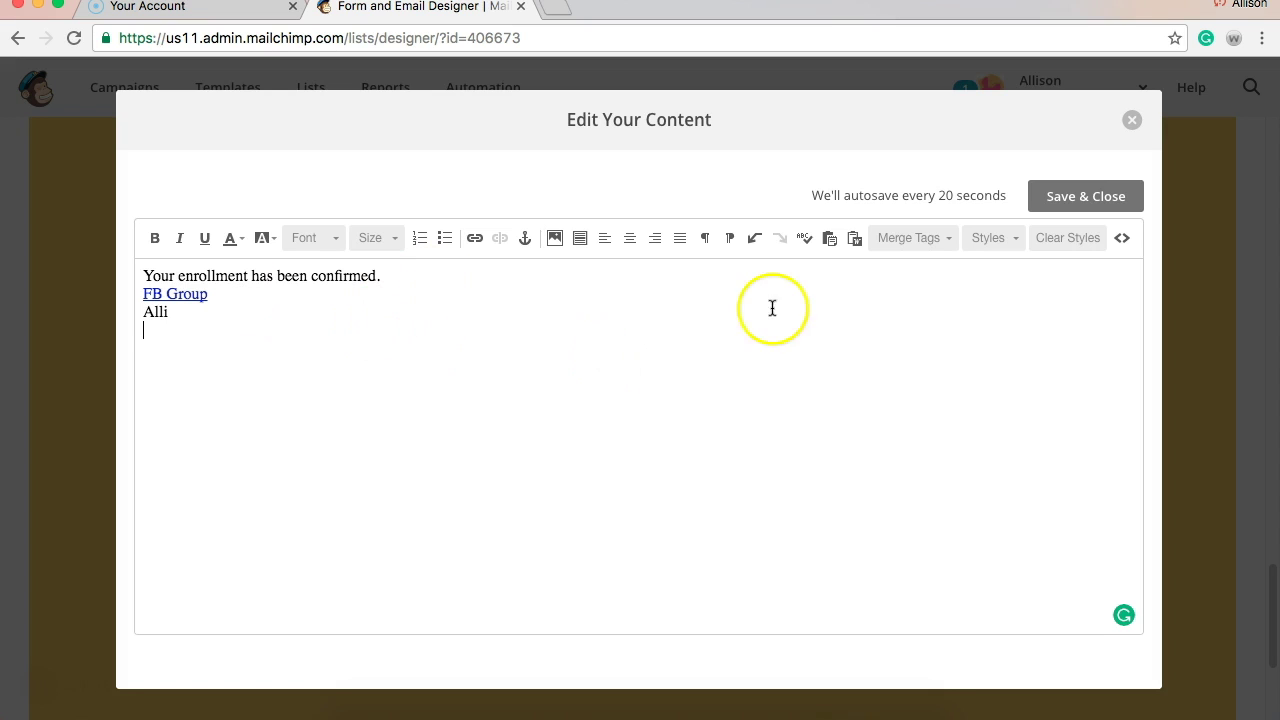
pyautogui.click(1082, 197)
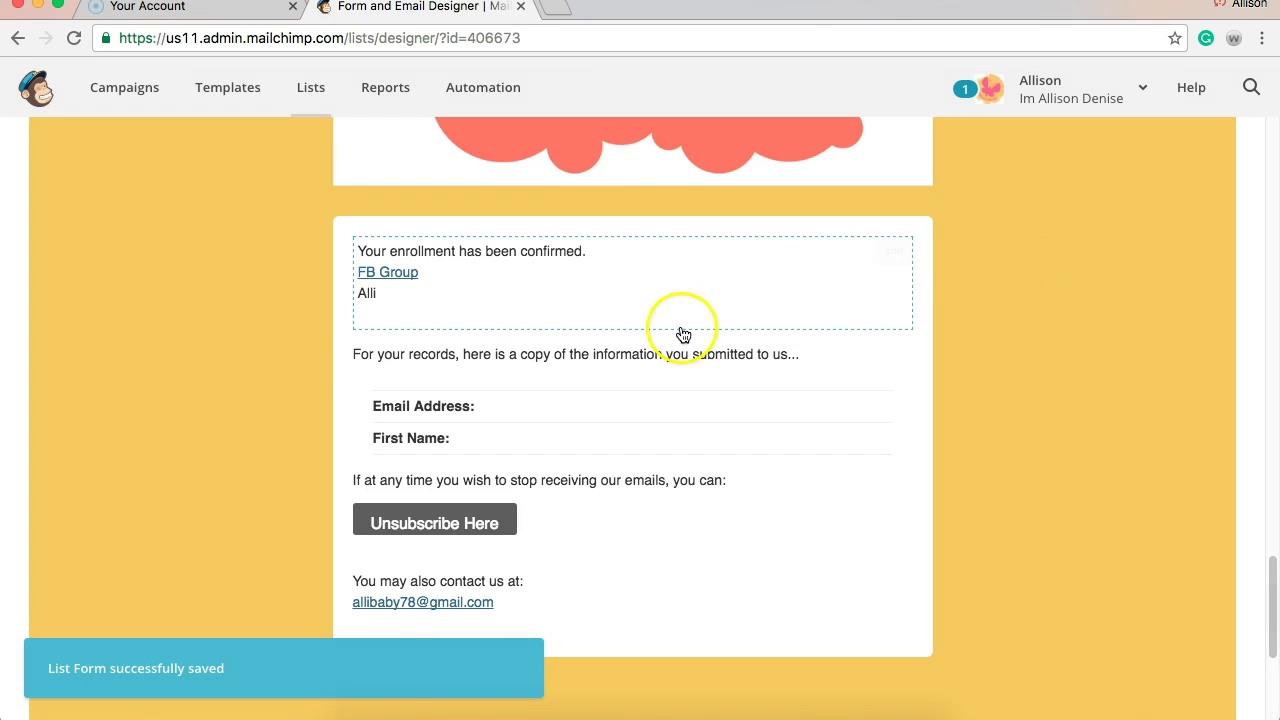
# Switch from the Final welcome email back to the Signup form.
pyautogui.moveTo(457, 243)
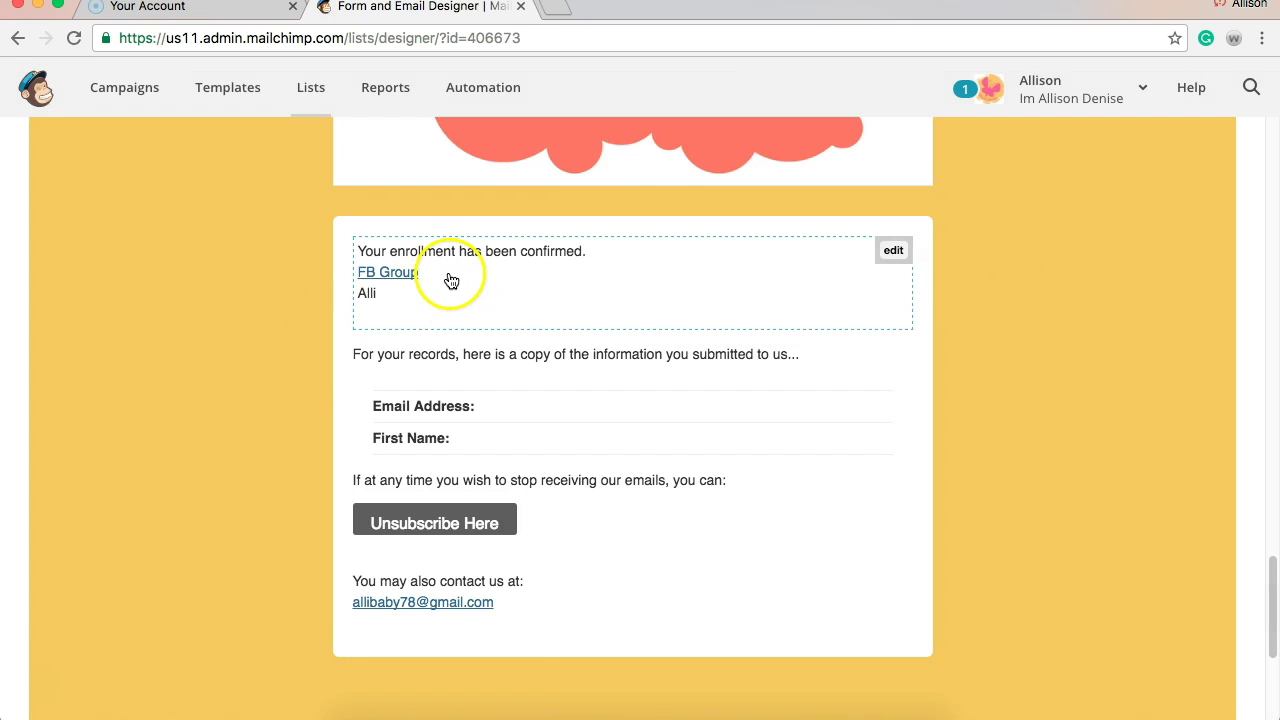
pyautogui.scroll(10, 793, 449)
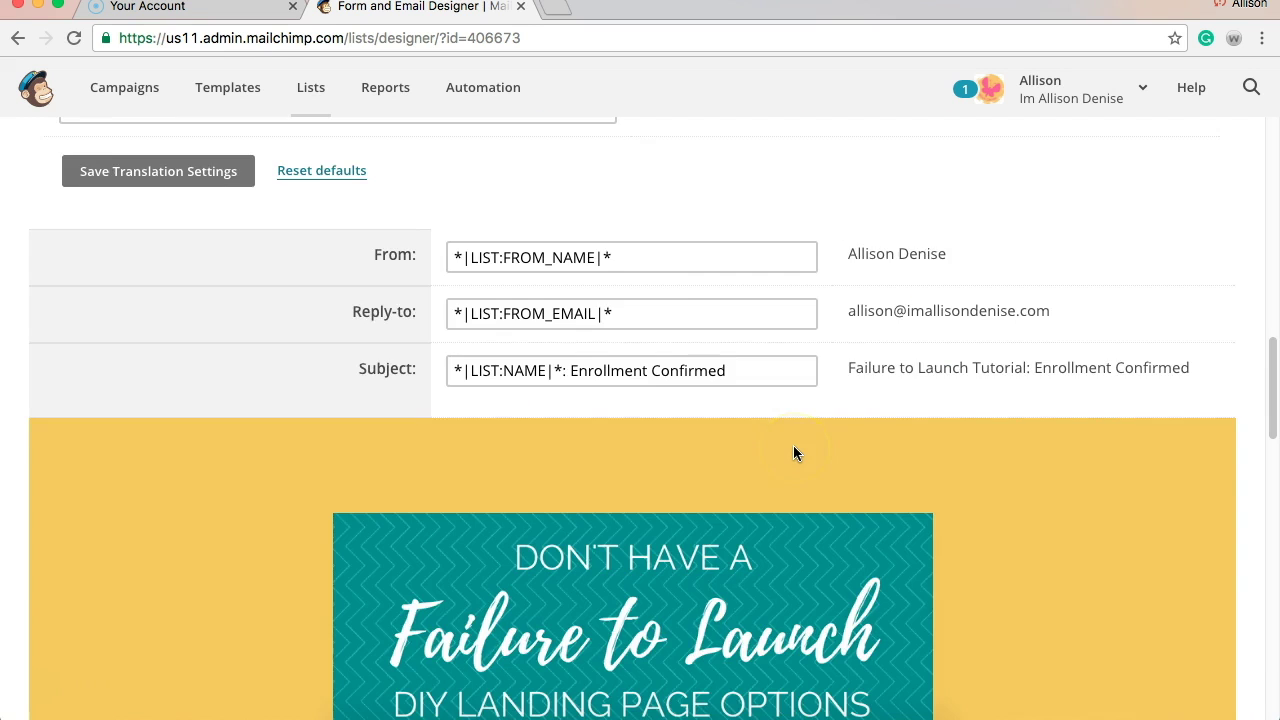
pyautogui.scroll(10, 795, 453)
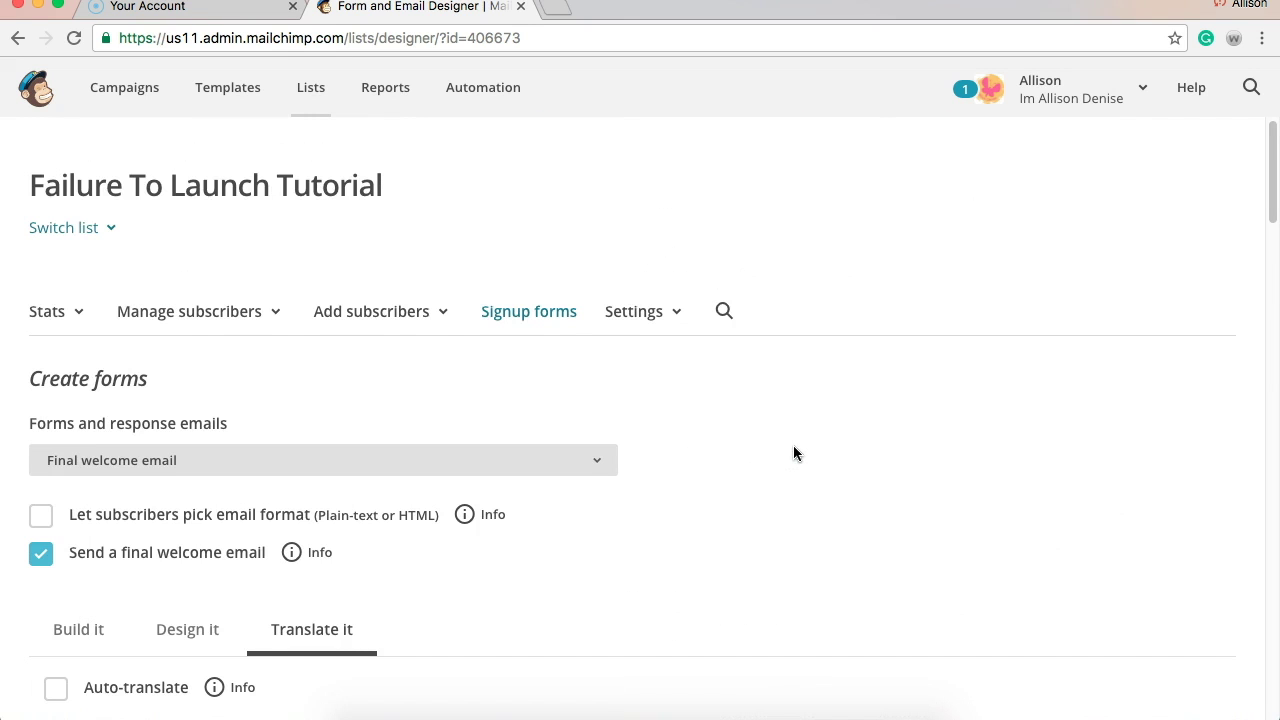
pyautogui.scroll(-3, 795, 450)
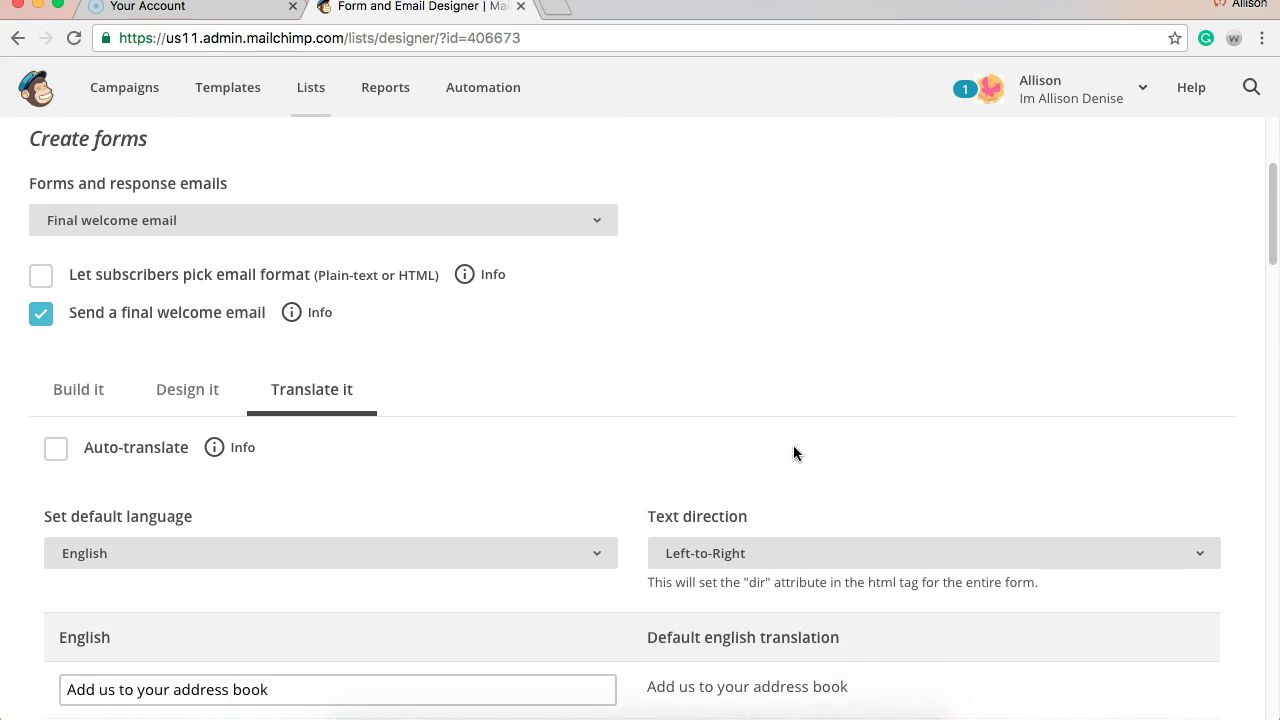
pyautogui.scroll(1, 793, 453)
pyautogui.scroll(3, 793, 453)
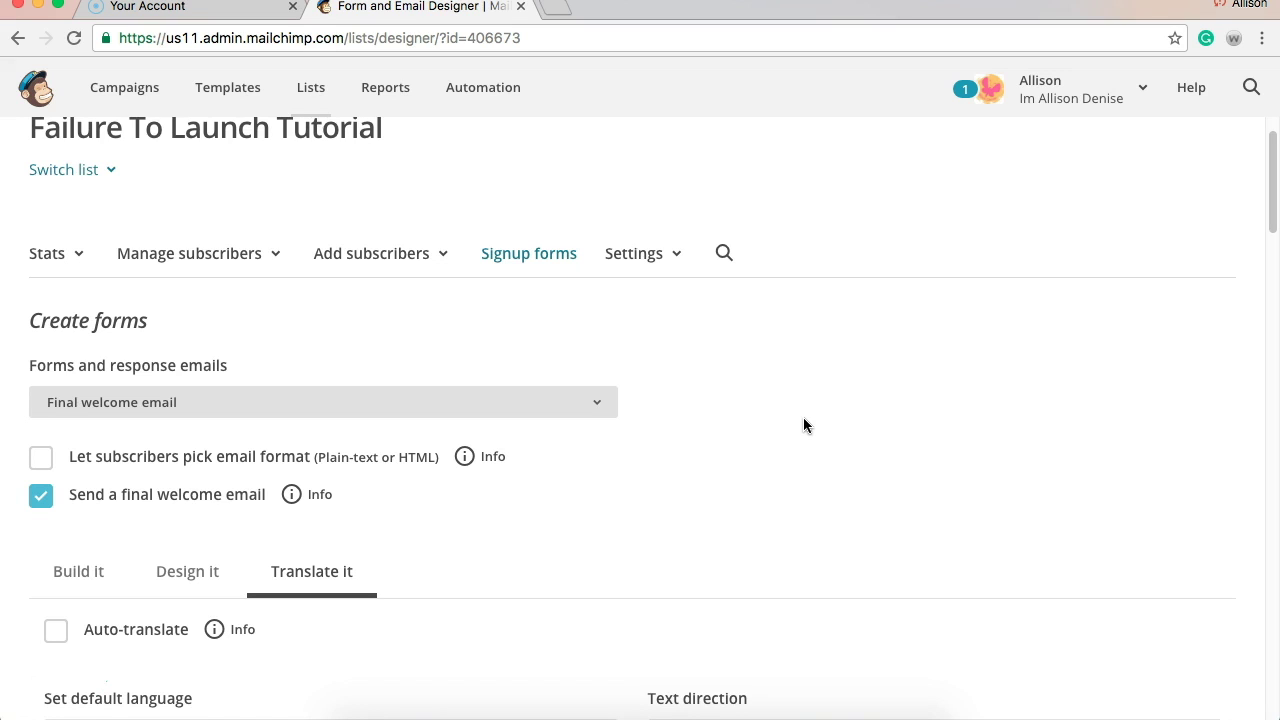
pyautogui.click(600, 403)
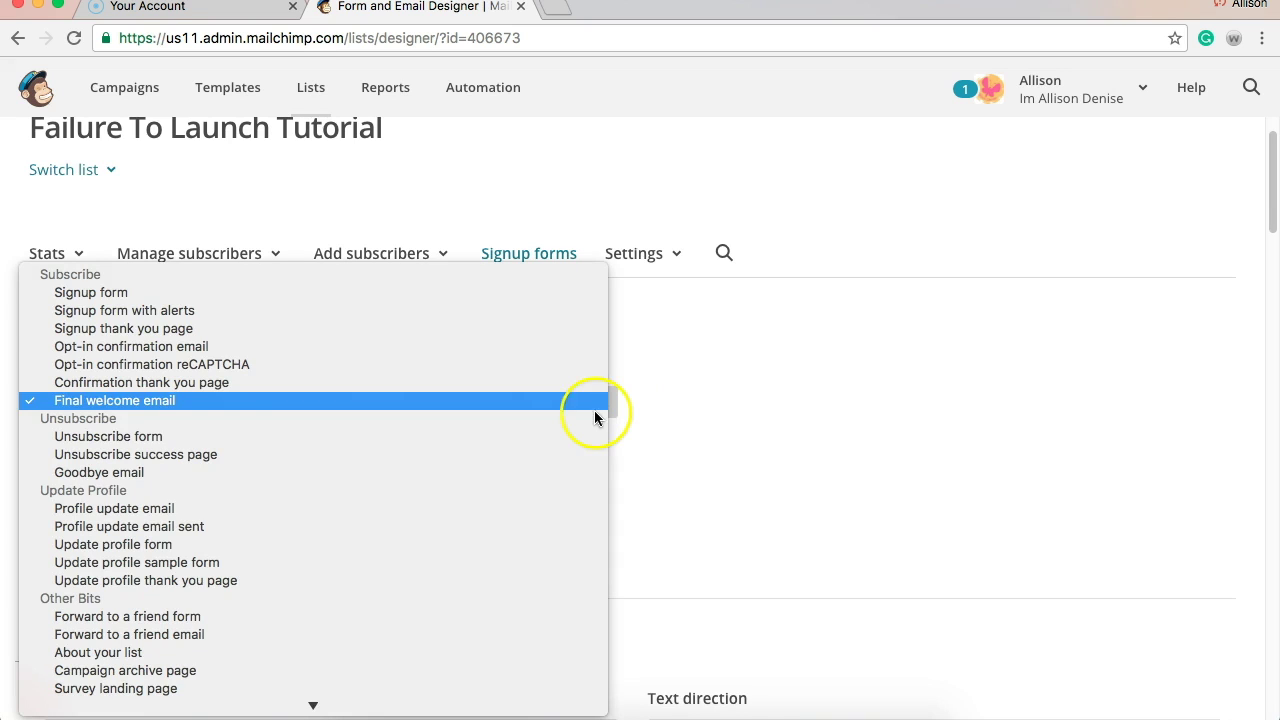
pyautogui.click(247, 292)
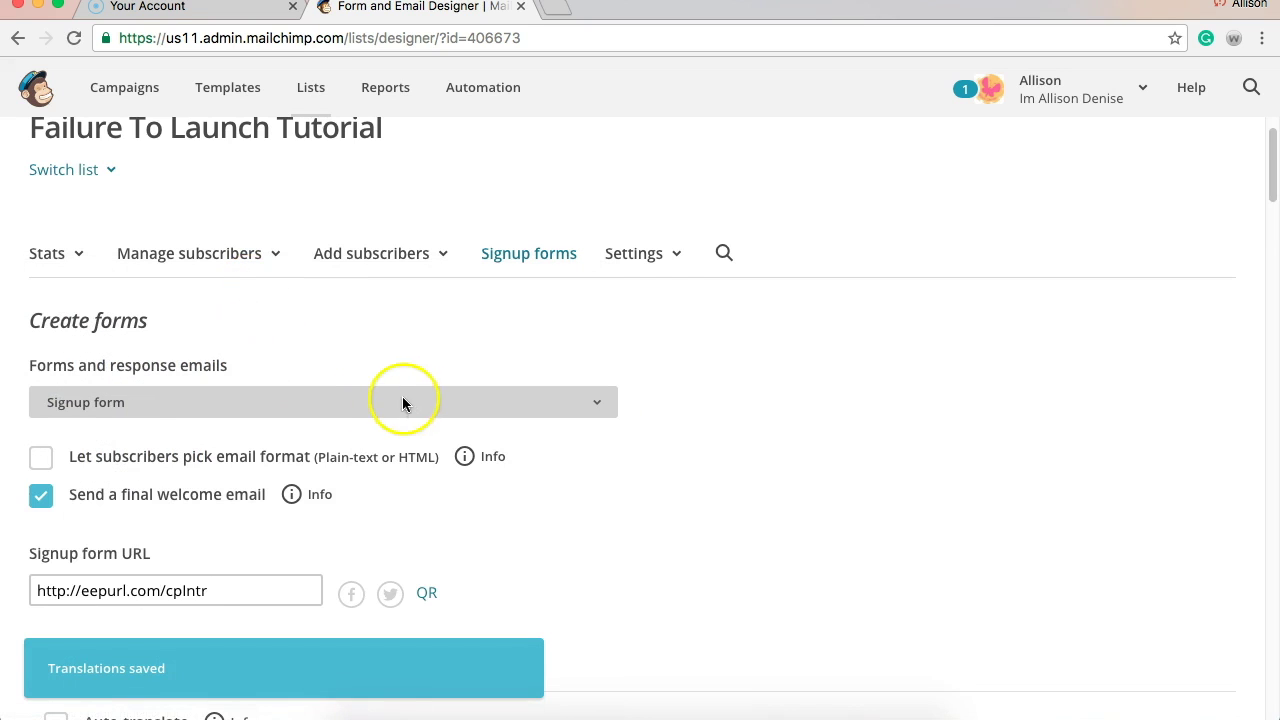
# Copy the list's complete signup form URL.
pyautogui.click(216, 596)
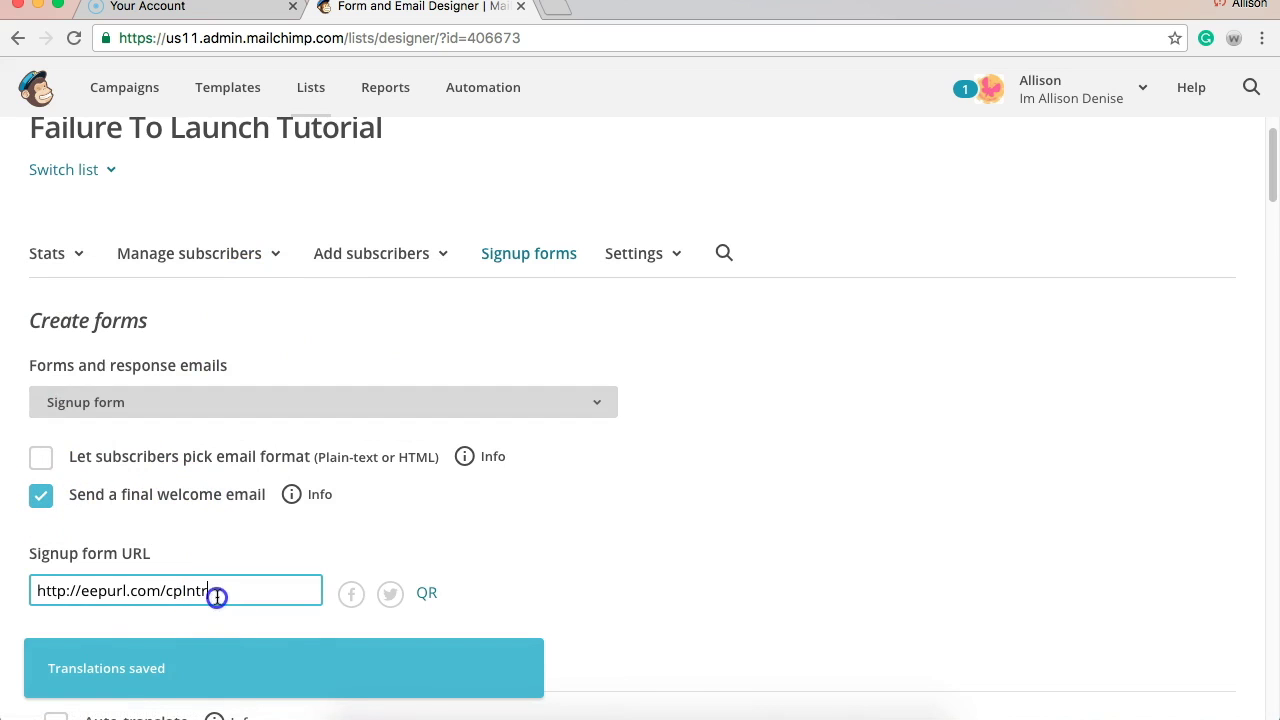
pyautogui.tripleClick(216, 596)
pyautogui.press('super+c')
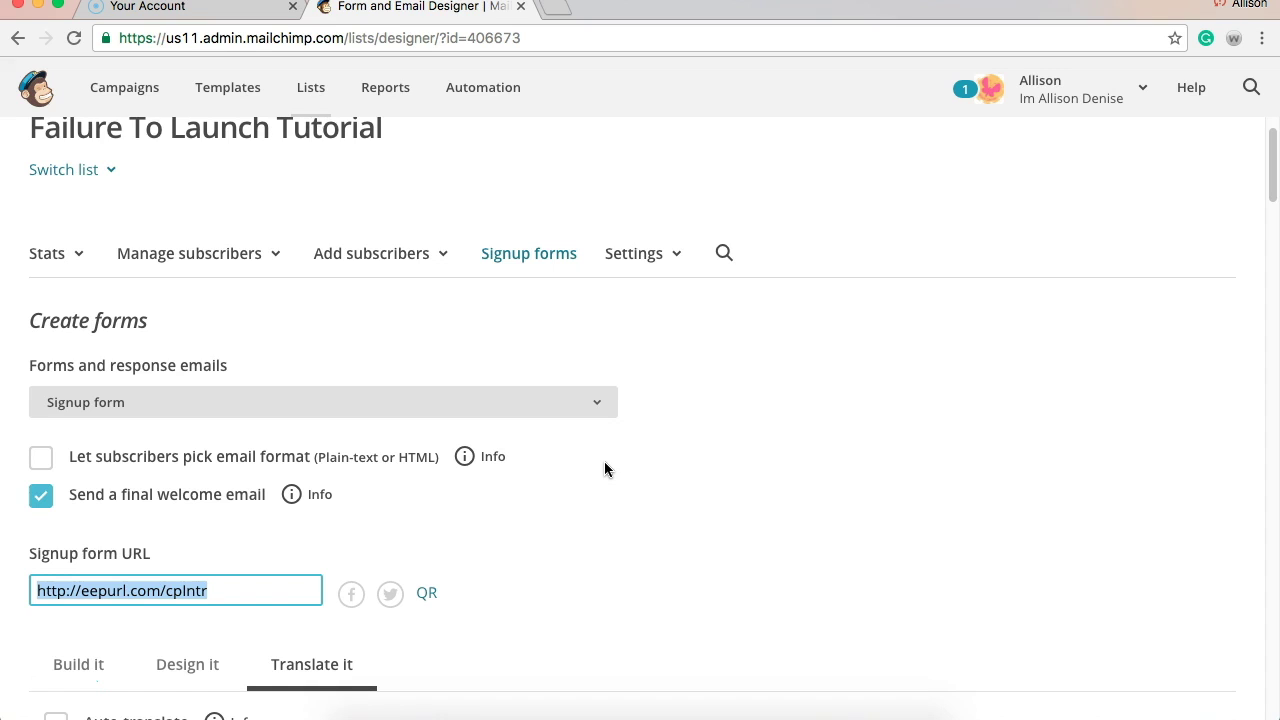
pyautogui.scroll(-12, 604, 468)
pyautogui.scroll(9, 604, 468)
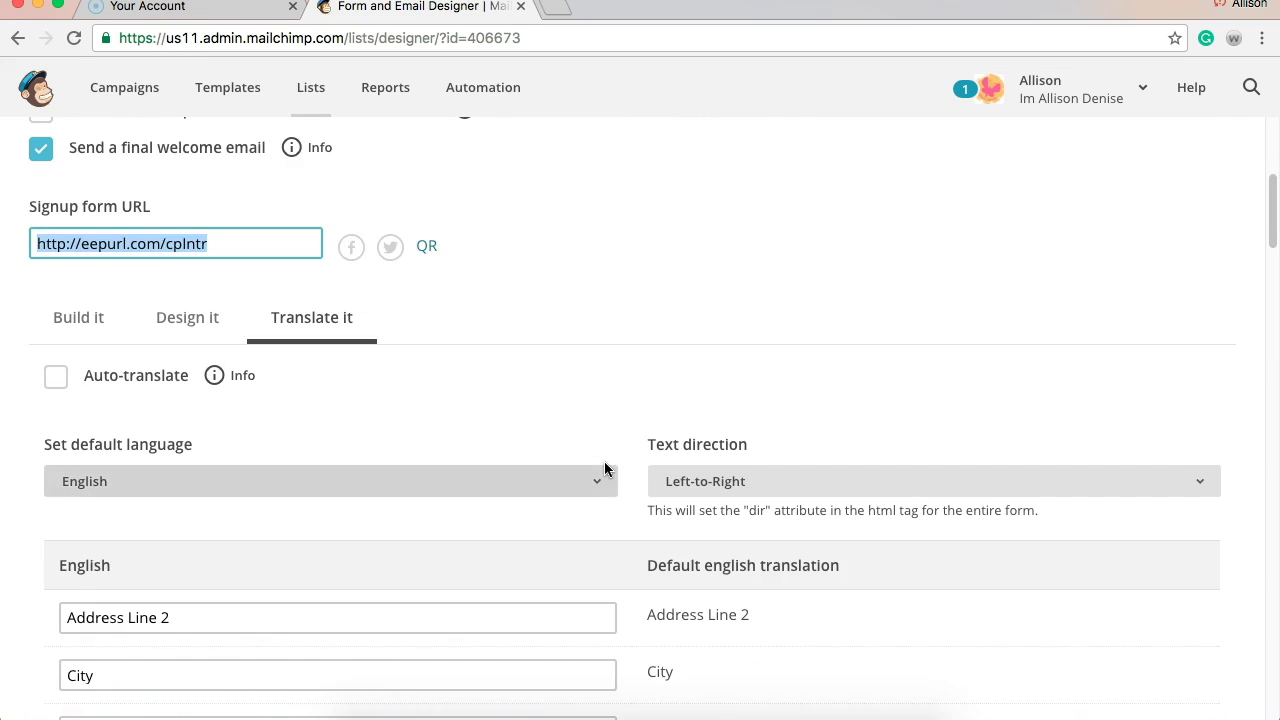
pyautogui.scroll(2, 604, 468)
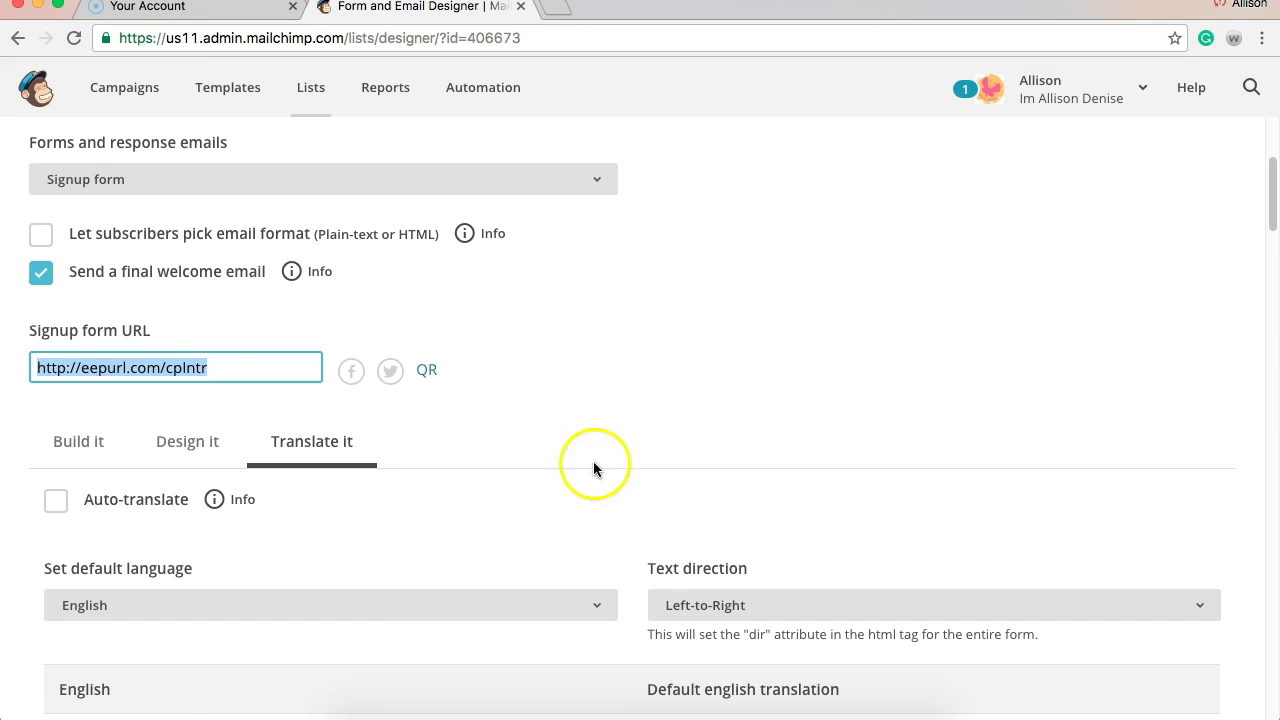
pyautogui.click(208, 373)
# Open the copied signup form URL in a new browser tab and review the live enrollment page from header to Enroll button.
pyautogui.press('super+t')
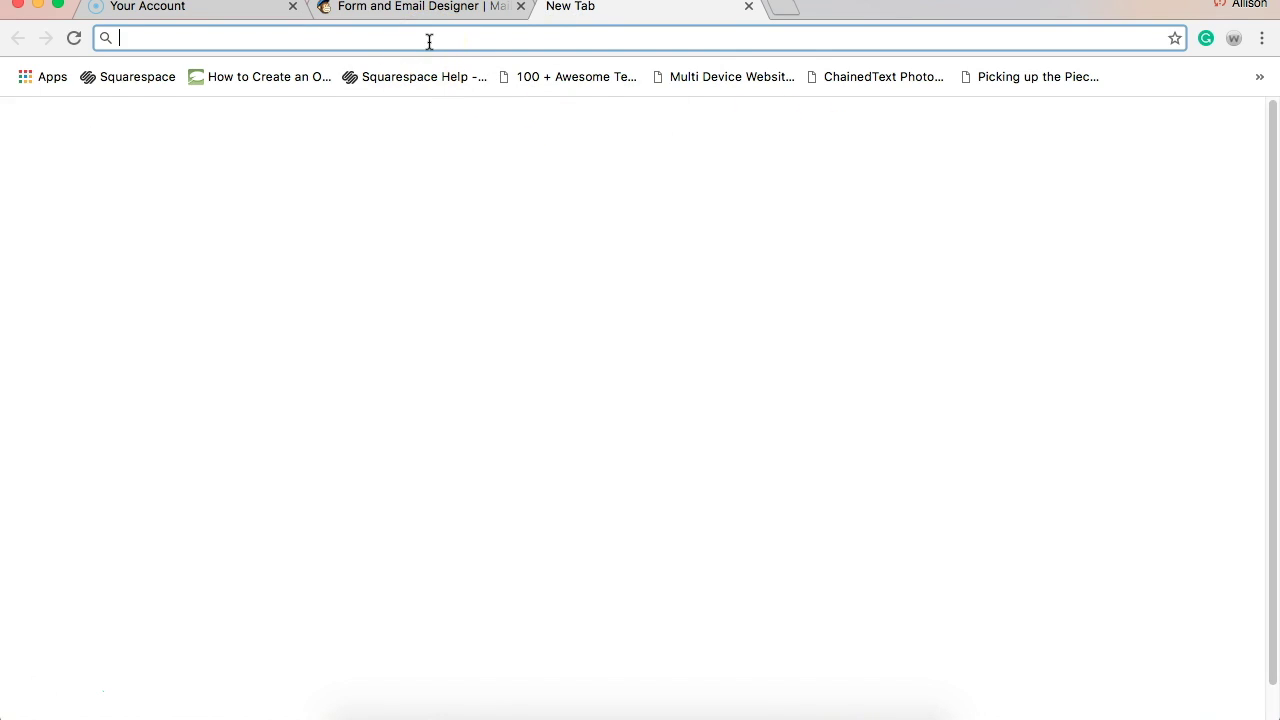
pyautogui.press('super+v')
pyautogui.press('Return')
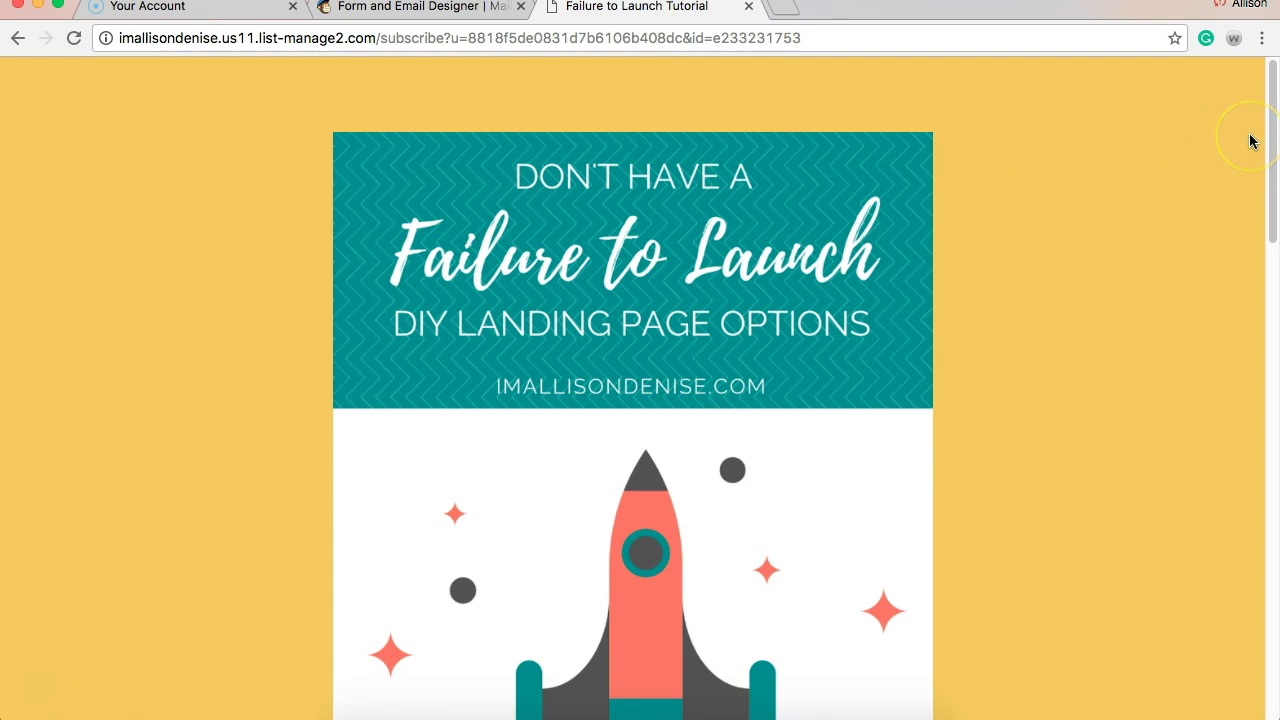
pyautogui.scroll(-5, 1231, 152)
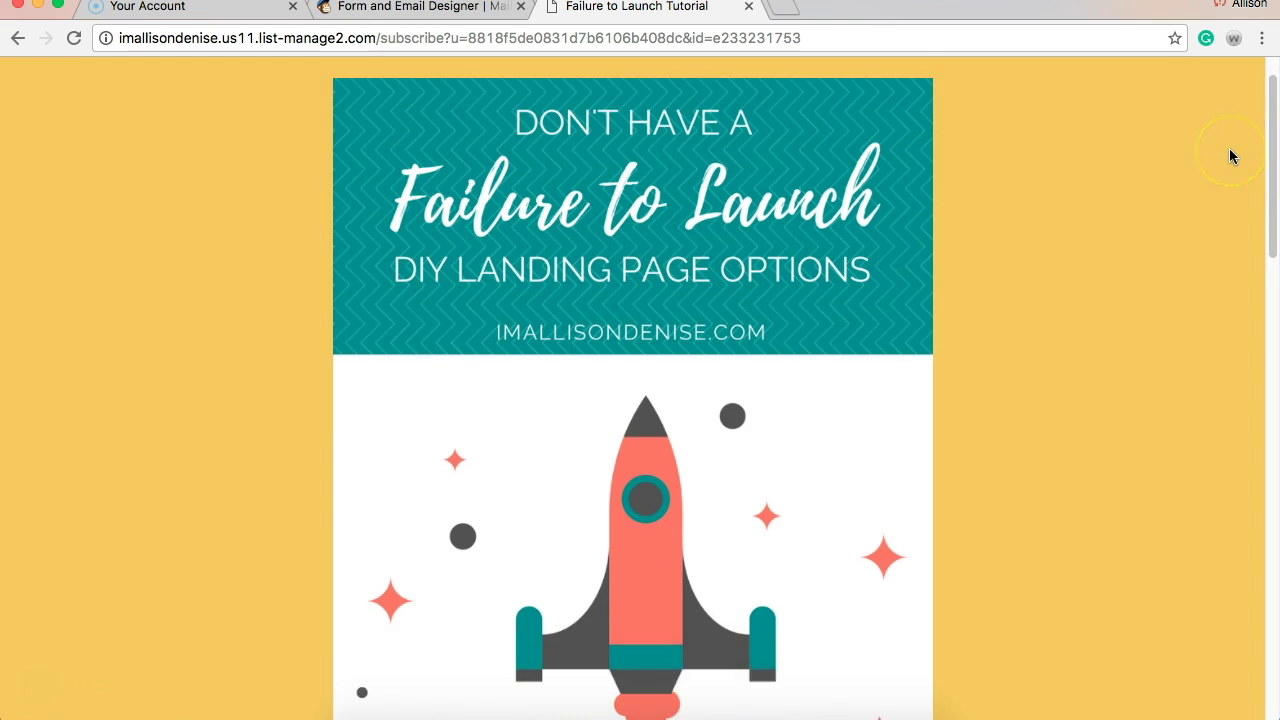
pyautogui.scroll(-7, 1231, 155)
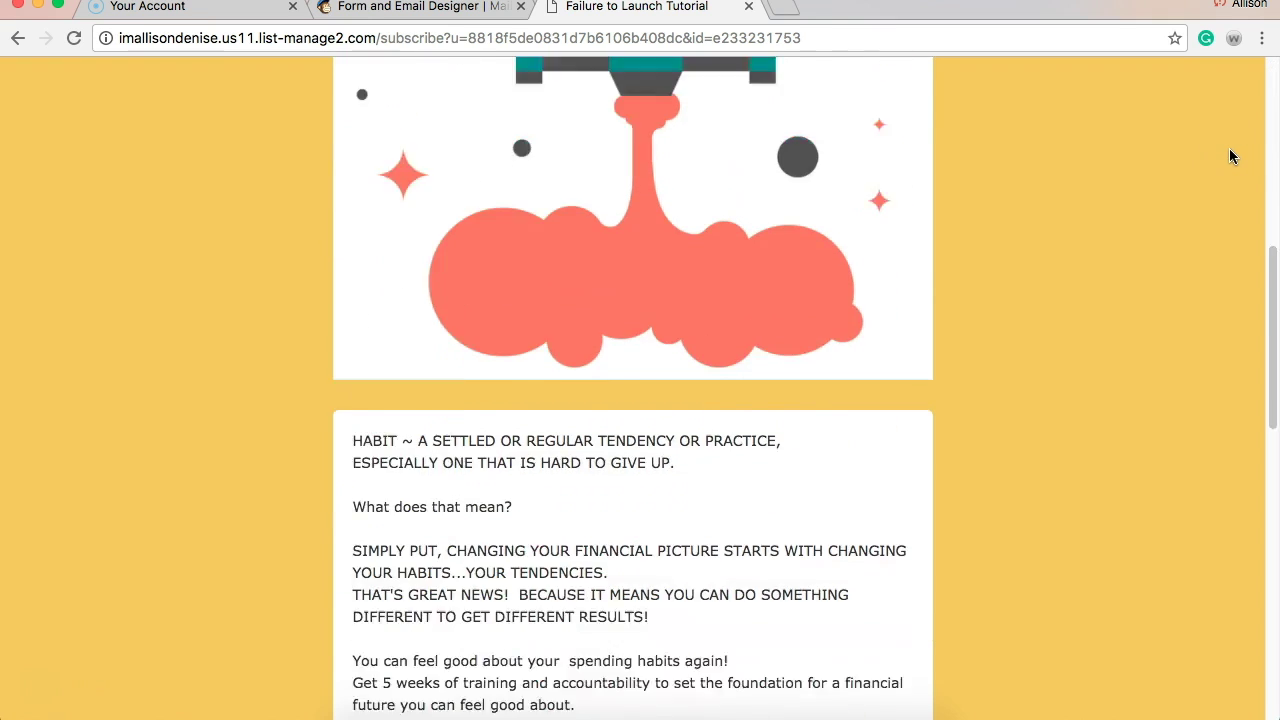
pyautogui.scroll(-5, 1231, 155)
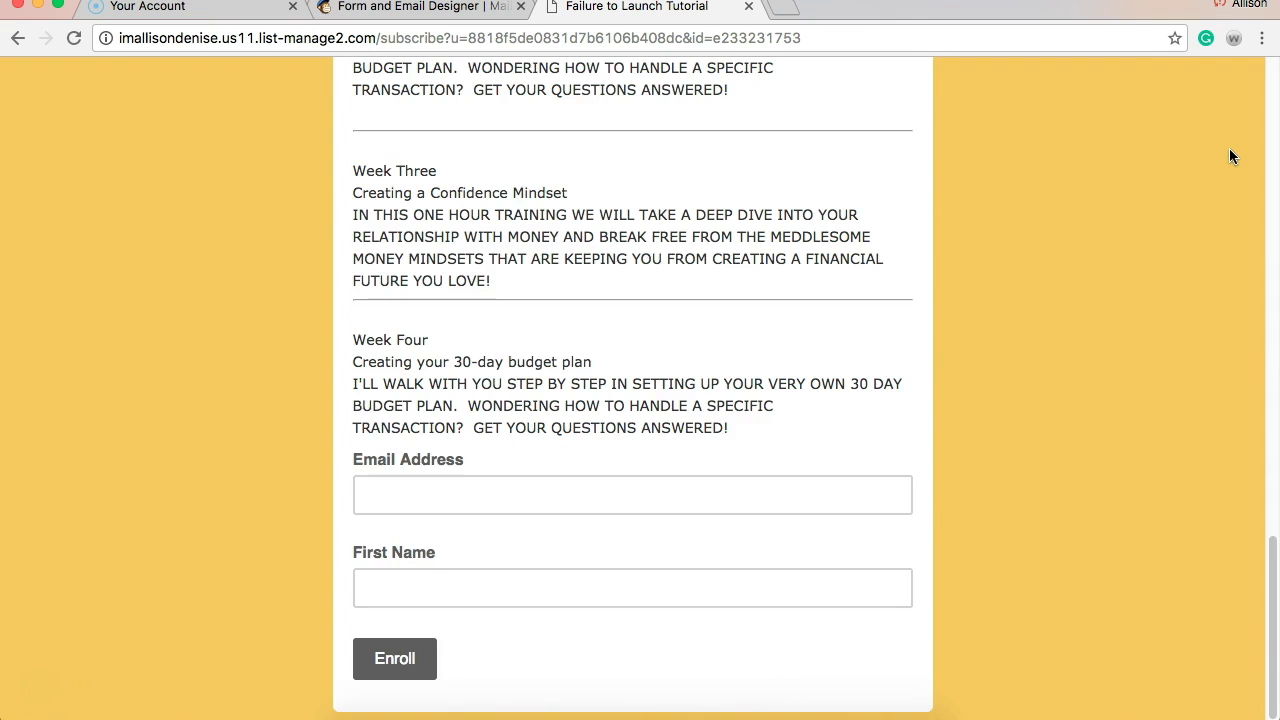
pyautogui.scroll(20, 1231, 156)
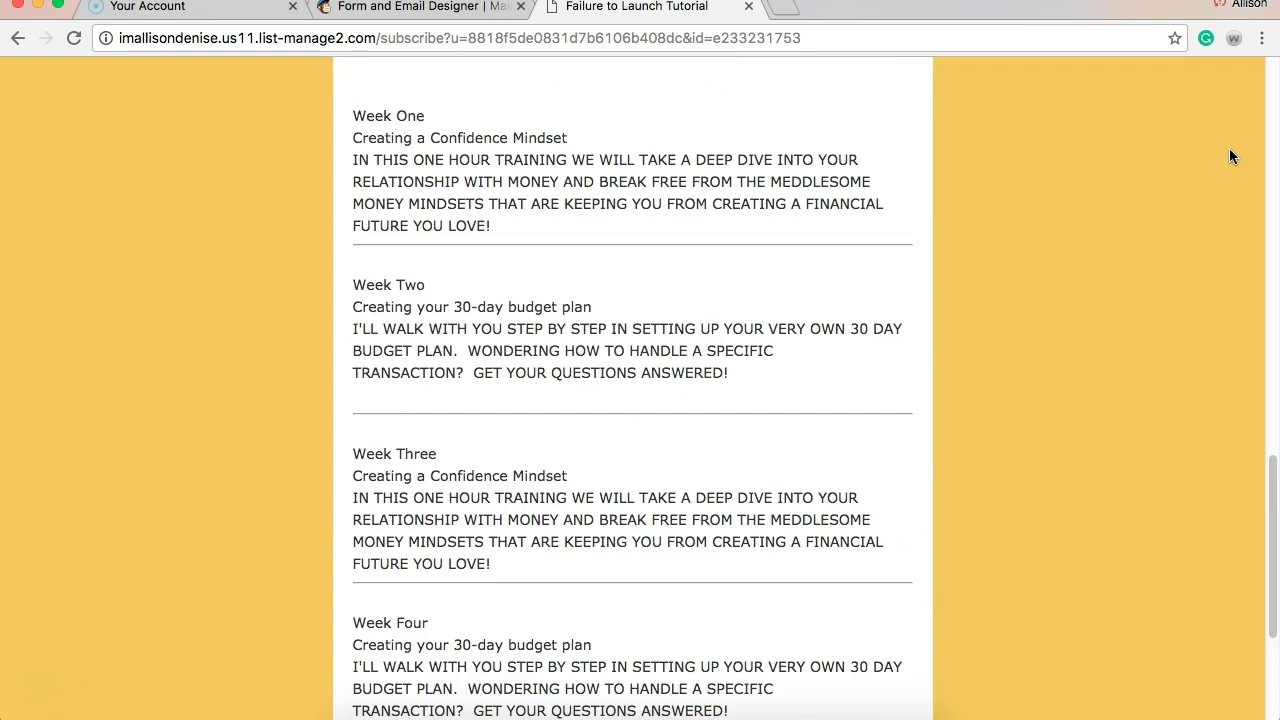
pyautogui.scroll(1, 1231, 156)
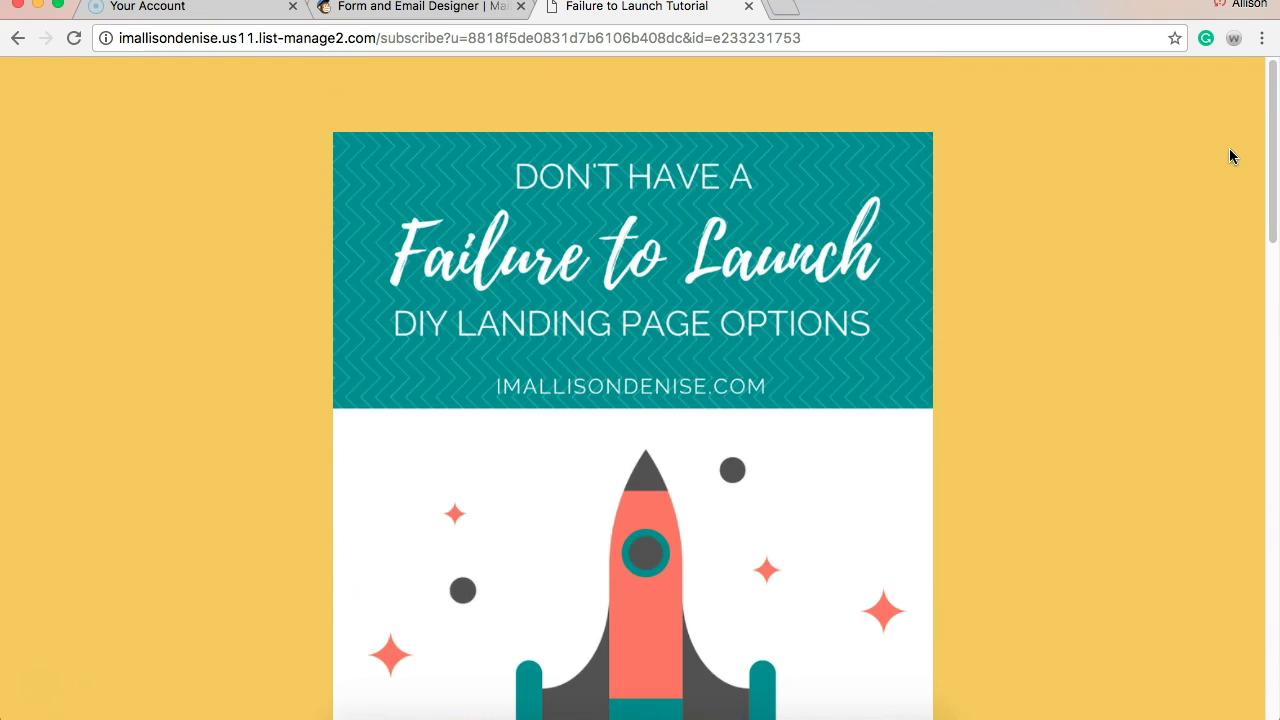